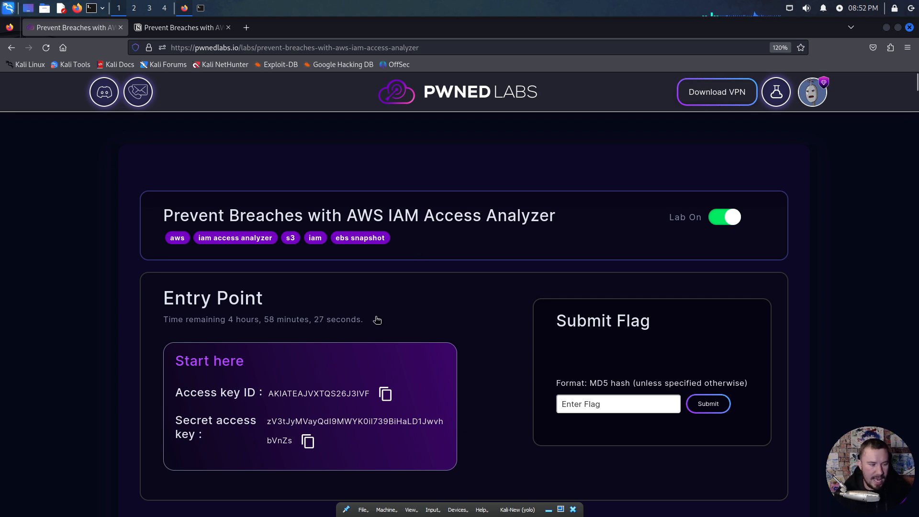
Step: Copy the Scenario paragraph from the lab page and detach the Notion notes tab into its own window
scroll(392, 305, down, 3)
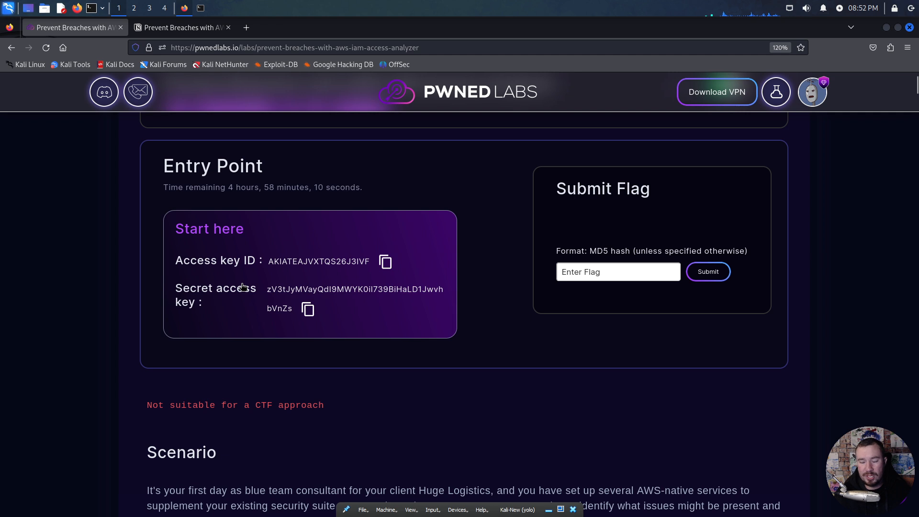
scroll(245, 325, down, 3)
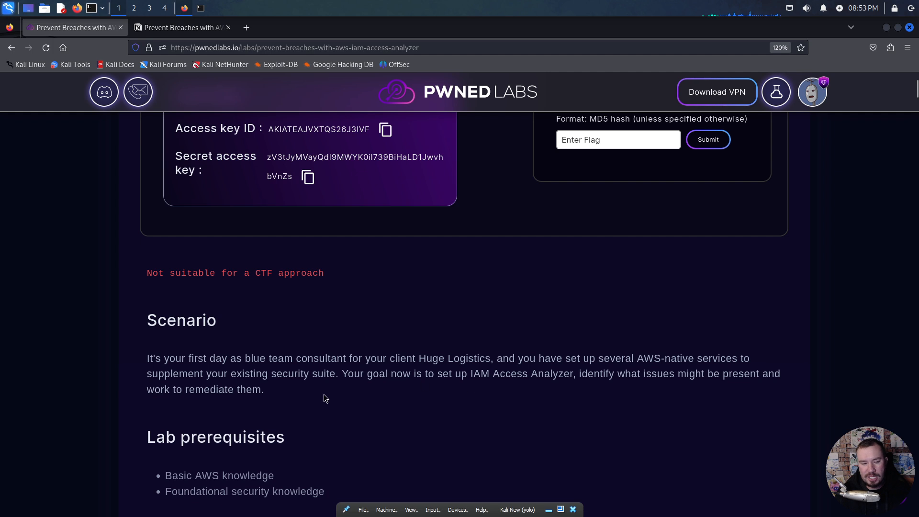
drag(271, 392, 119, 360)
key(ctrl+c)
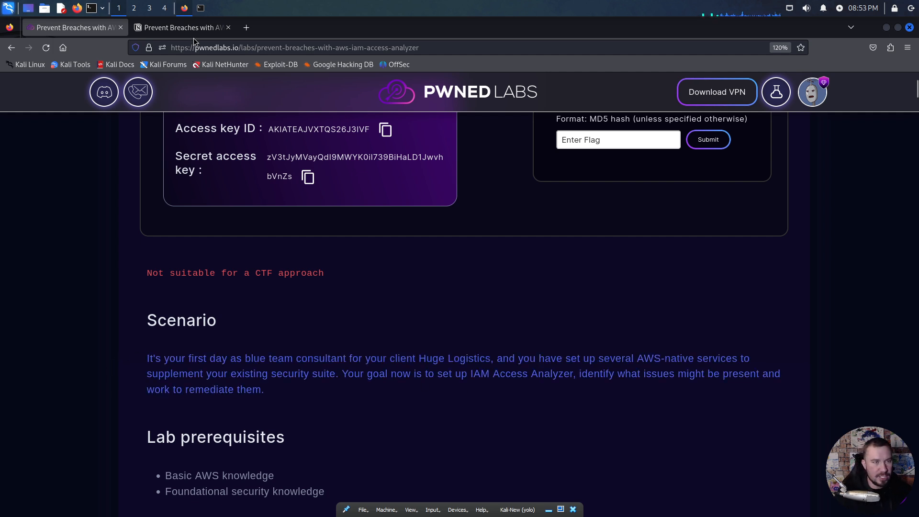
drag(192, 33, 188, 102)
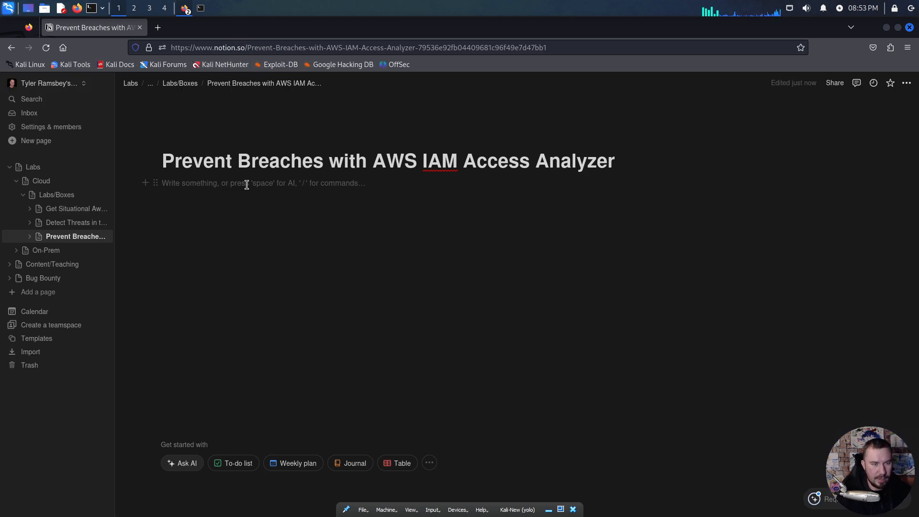
Step: Add a Heading 1 "Scenario" to the notes page and paste the copied paragraph beneath it
text(/h1)
key(Return)
text(Scenario)
key(Return)
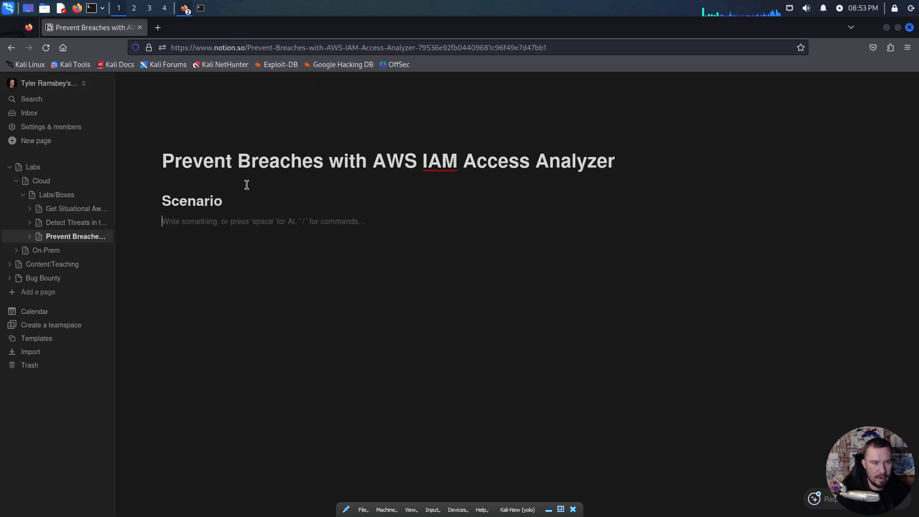
key(ctrl+v)
key(Return)
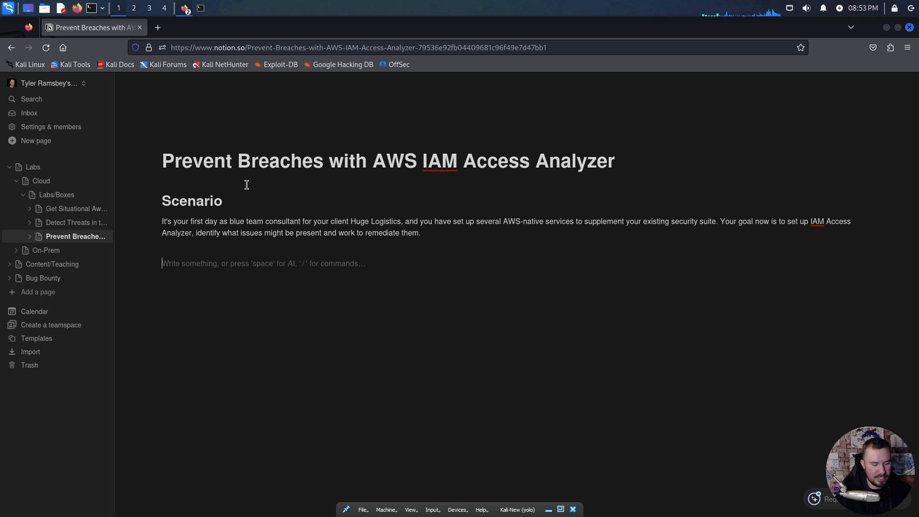
Step: Return to the Pwned Labs page and review the lab prerequisites and learning outcomes
key(alt+Tab)
key(alt+Tab)
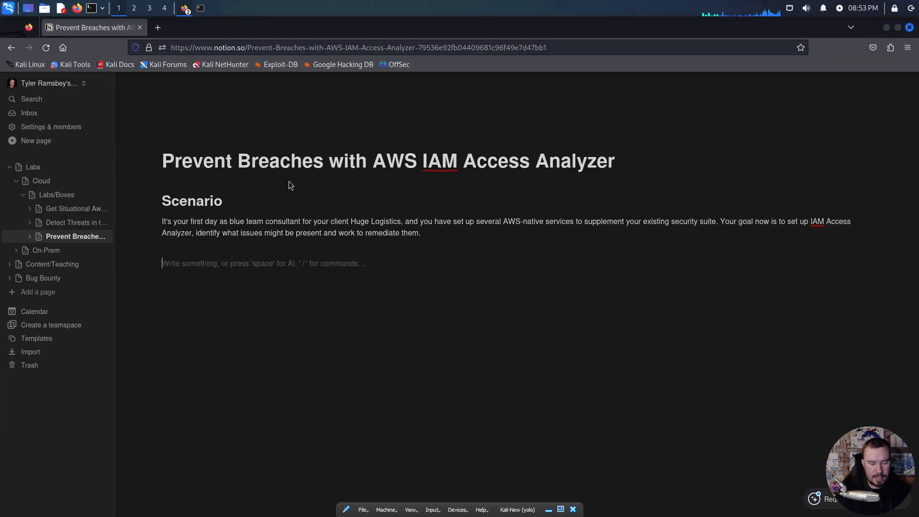
key(alt+Tab)
scroll(300, 285, down, 4)
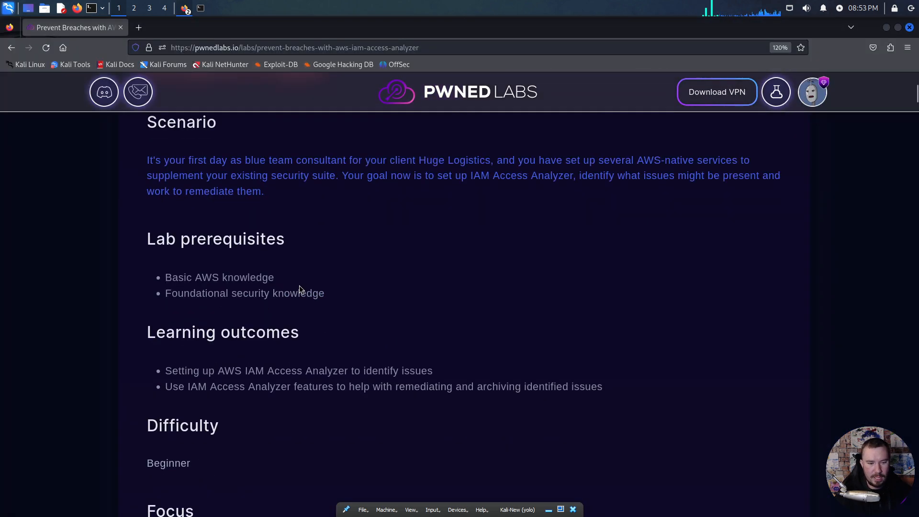
click(299, 286)
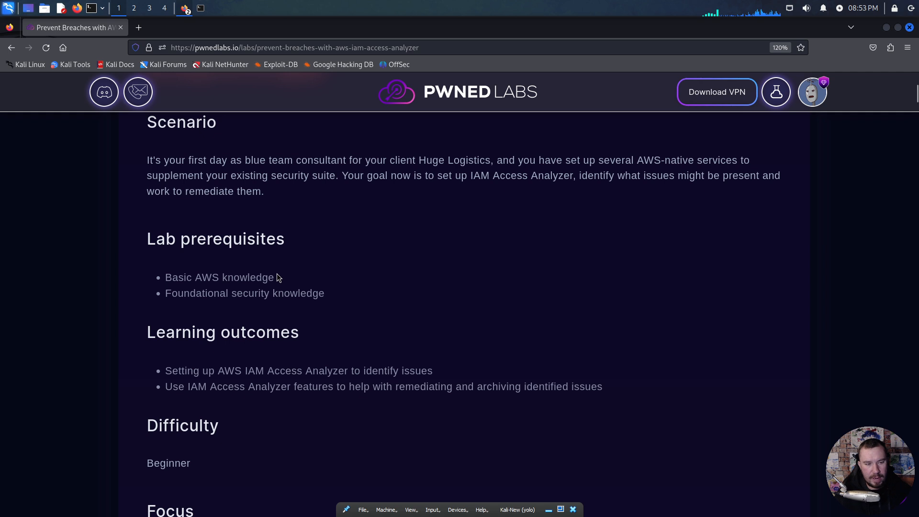
drag(276, 278, 166, 277)
click(217, 281)
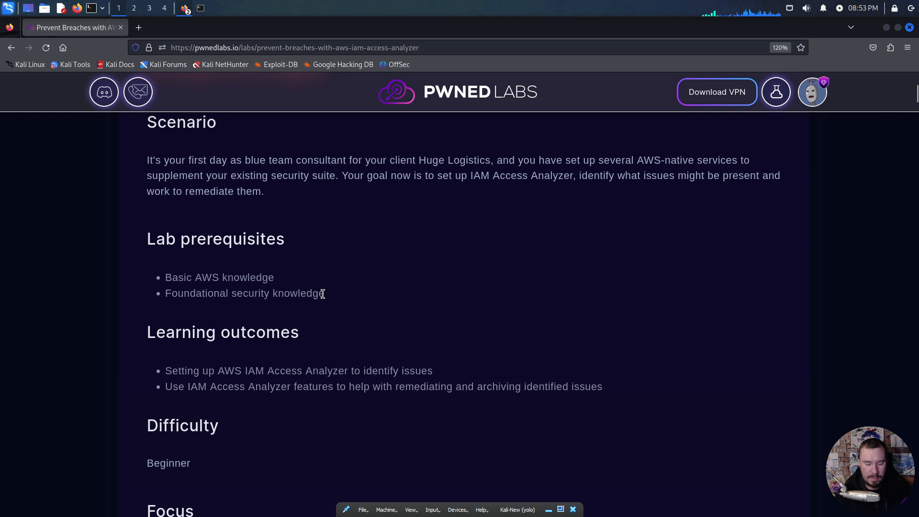
drag(325, 294, 176, 297)
click(278, 309)
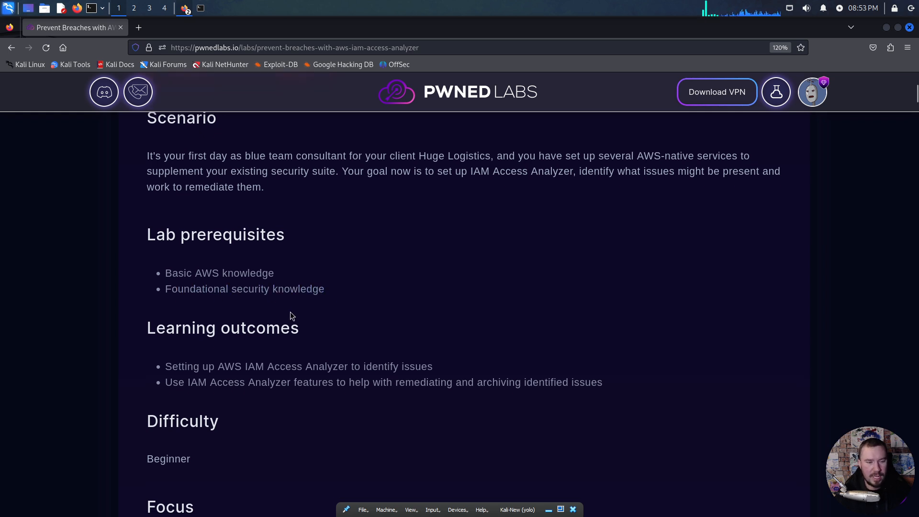
scroll(290, 314, down, 2)
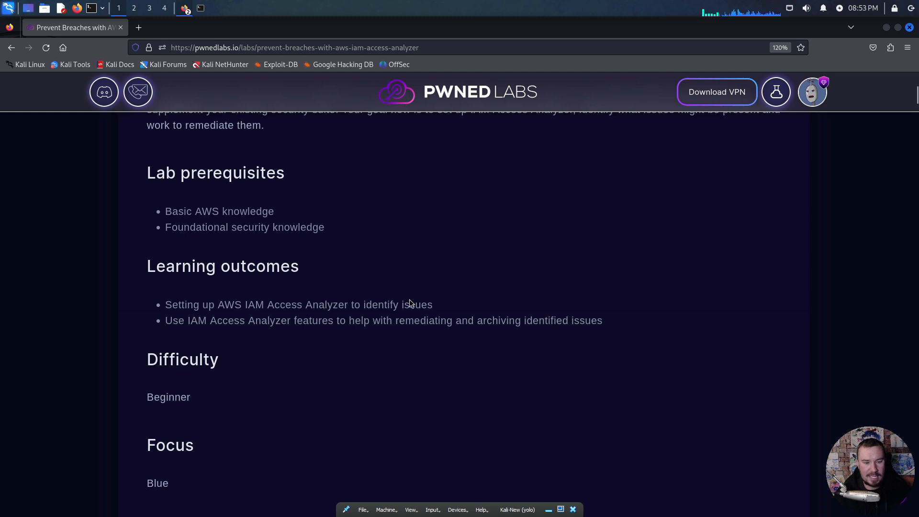
drag(434, 307, 175, 312)
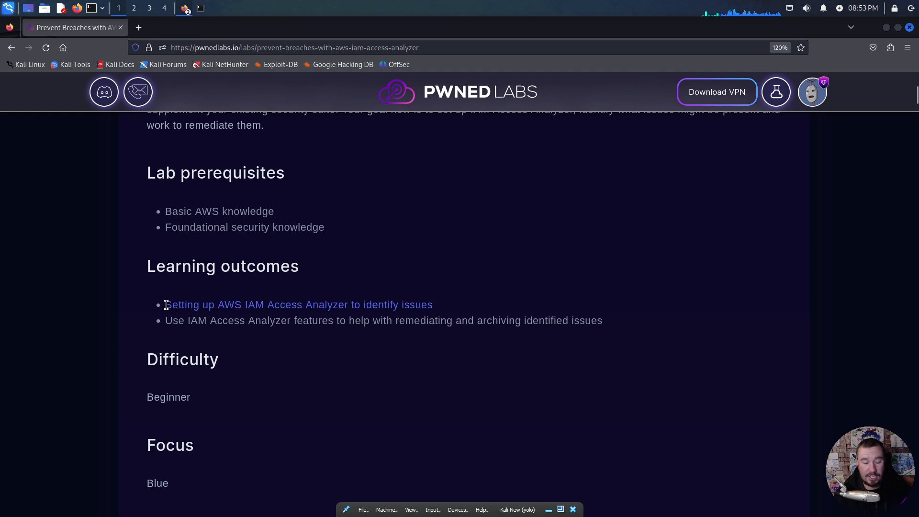
click(265, 331)
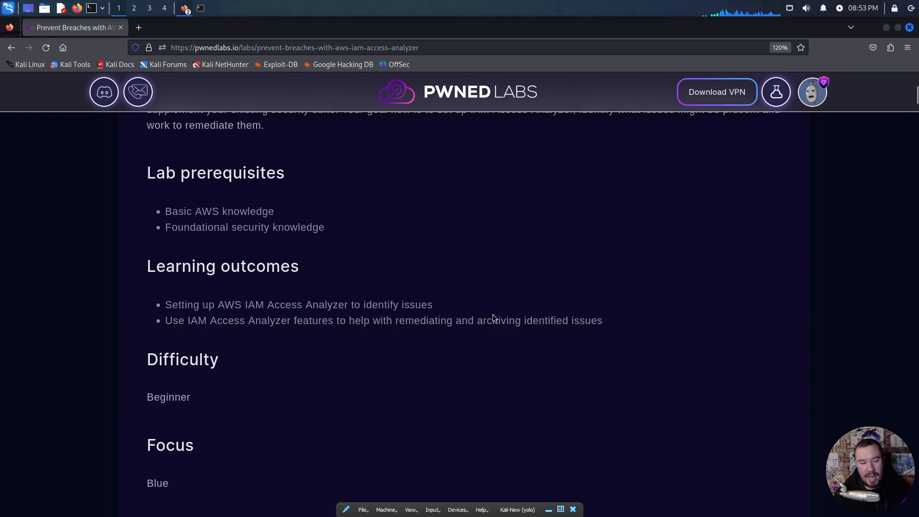
Step: Read the lab's difficulty, focus and Real-world context sections
scroll(382, 335, down, 3)
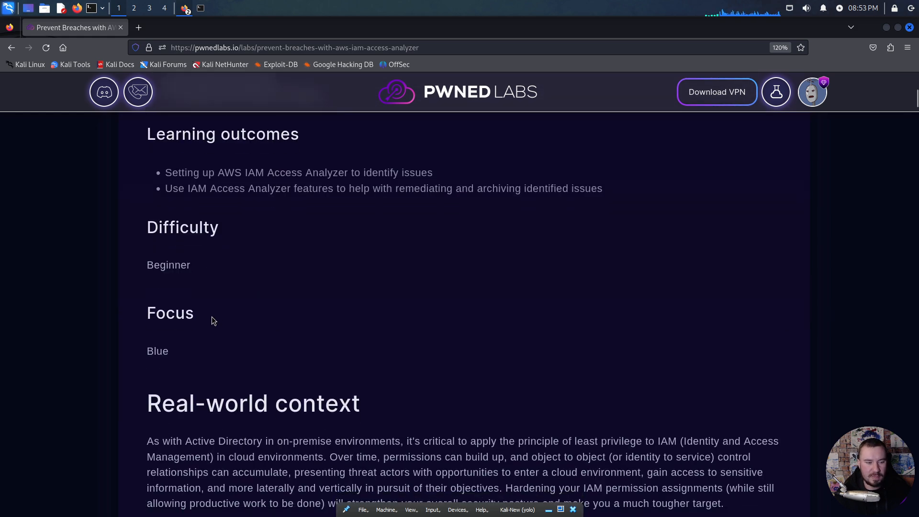
scroll(214, 321, down, 2)
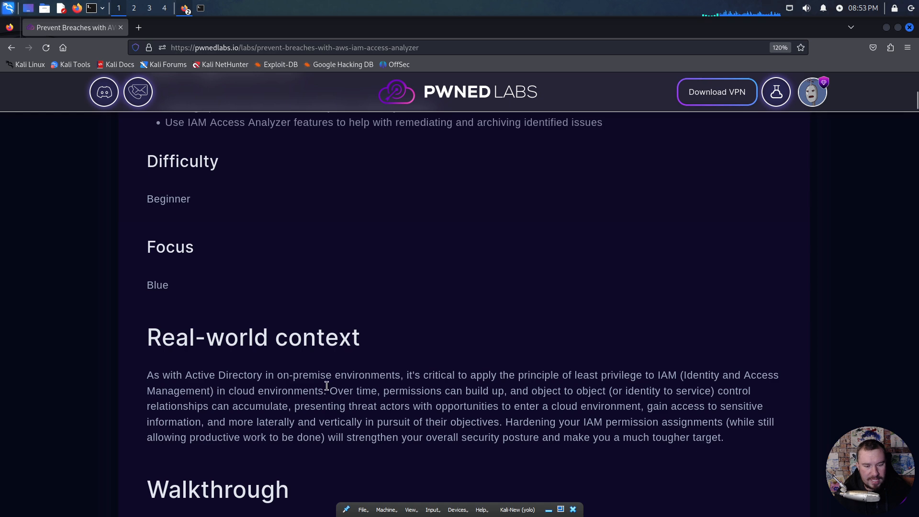
scroll(225, 431, down, 2)
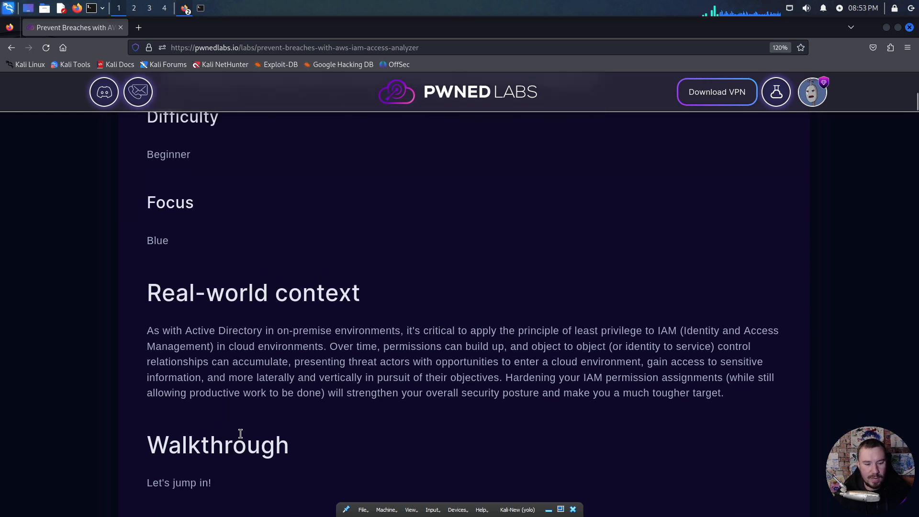
scroll(242, 431, up, 2)
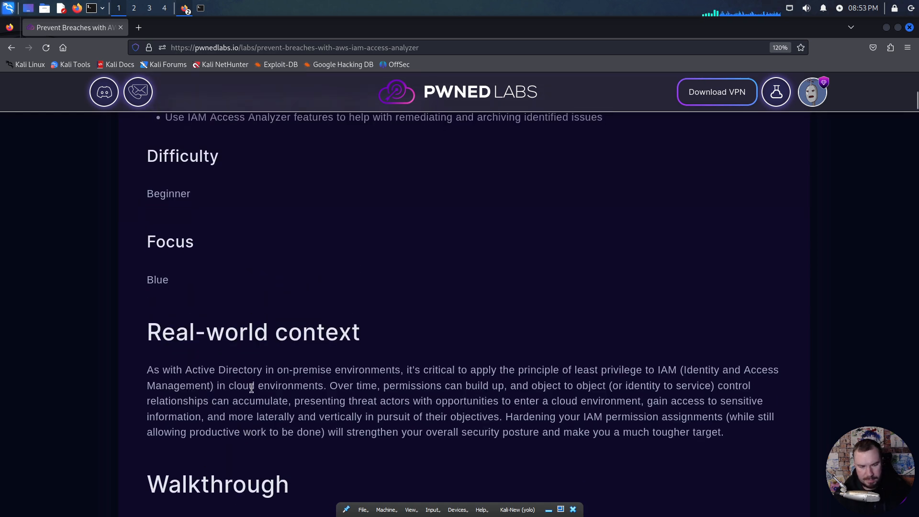
scroll(252, 388, down, 3)
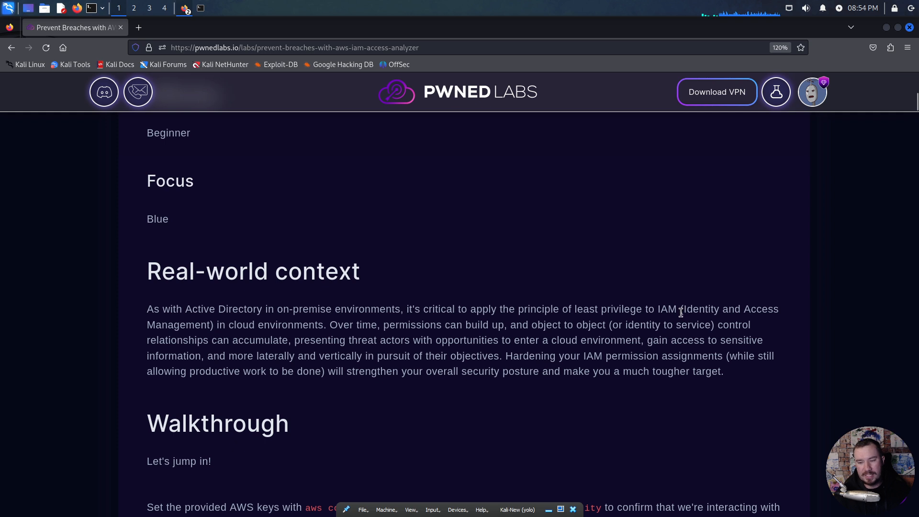
drag(680, 311, 735, 313)
drag(734, 314, 541, 316)
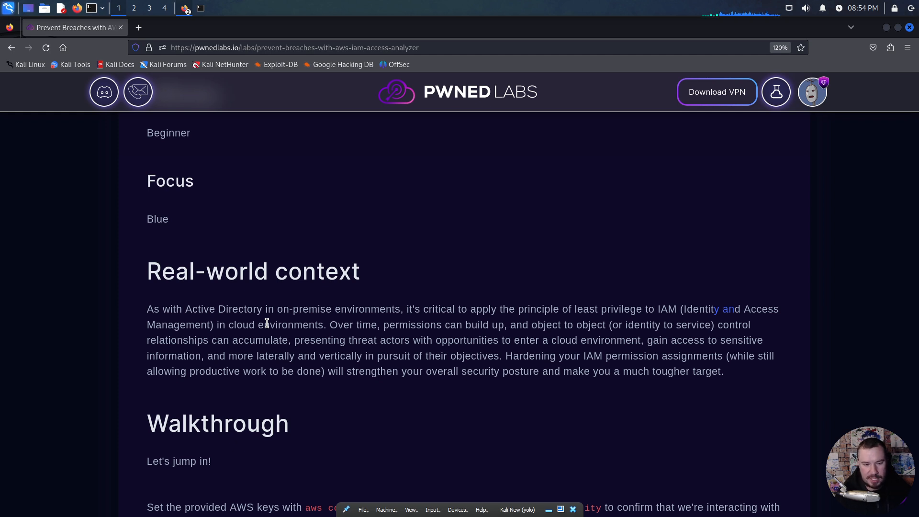
click(382, 324)
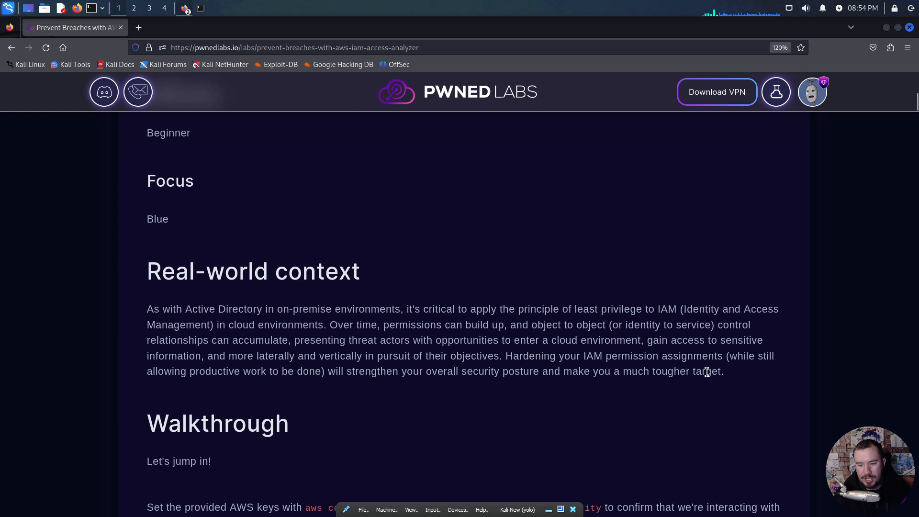
Step: Copy the full Real-world context paragraph and switch to the Notion notes
drag(727, 375, 148, 308)
key(ctrl+c)
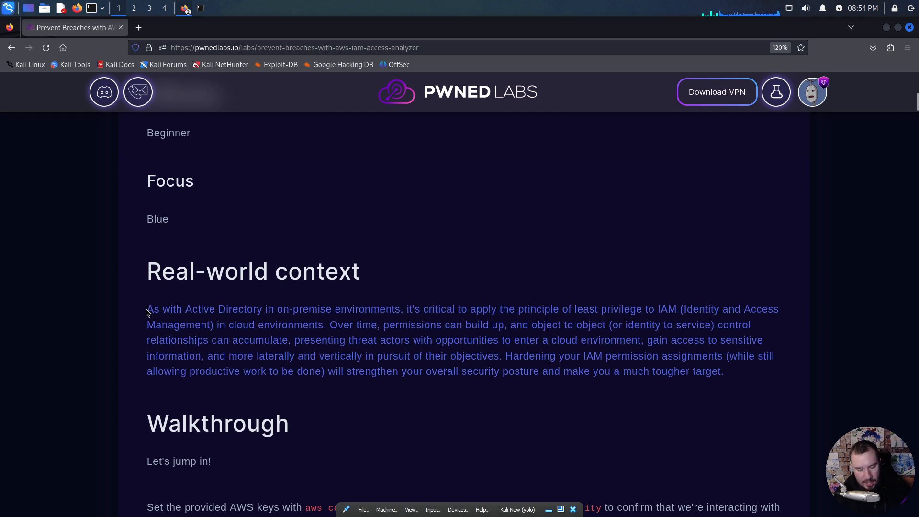
key(alt+Tab)
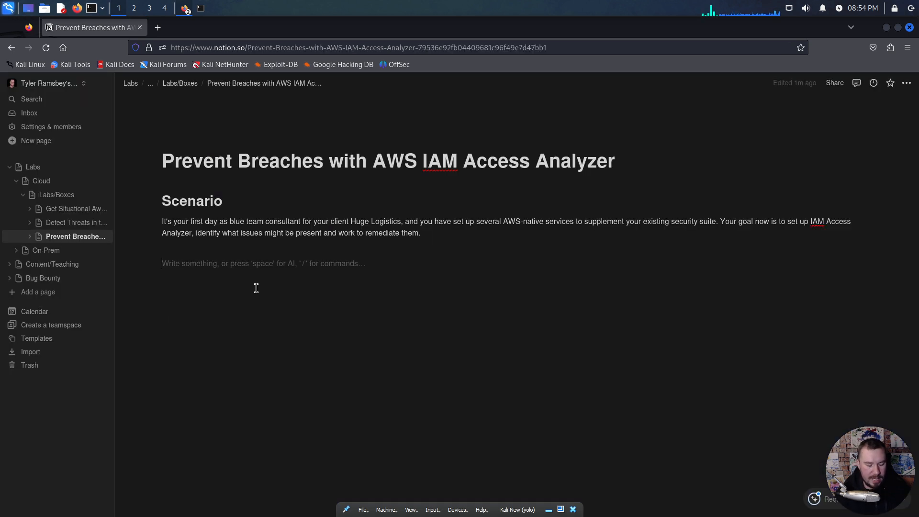
Step: Add a Heading 1 "Real World Context" below the Scenario section and paste the copied paragraph under it
text(/h1)
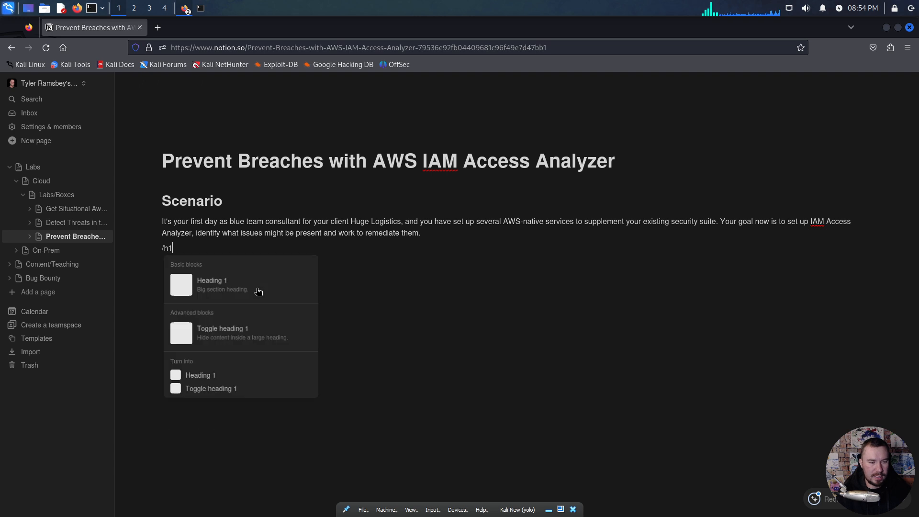
click(258, 288)
text(Real WOrld C)
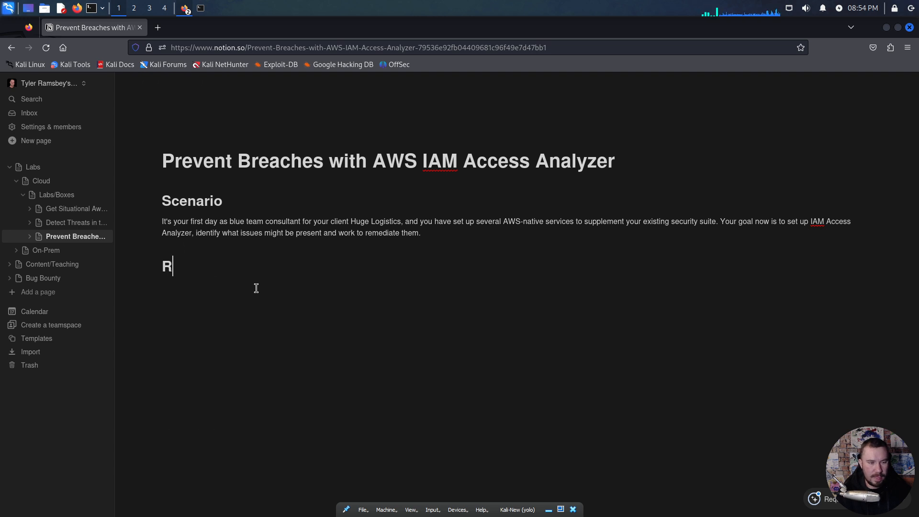
key(BackSpace)
key(BackSpace)
key(BackSpace)
key(BackSpace)
key(BackSpace)
key(BackSpace)
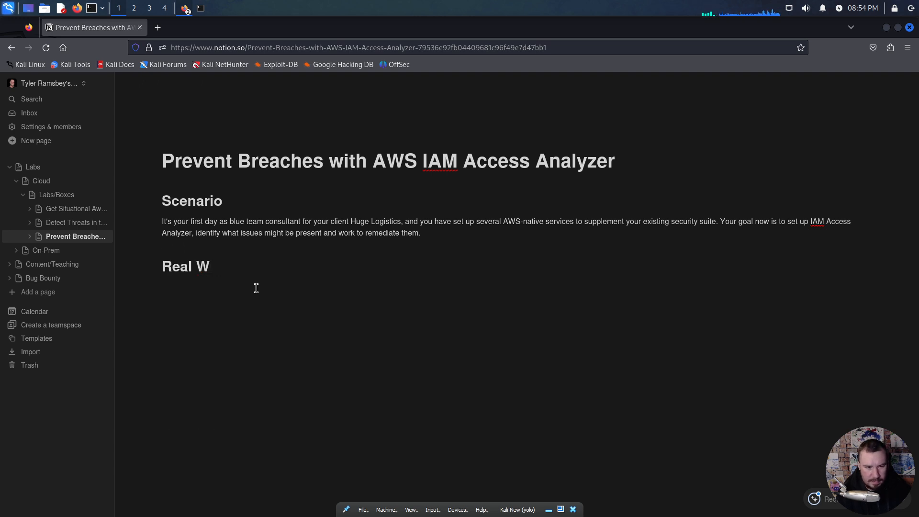
text(orld Context)
key(Return)
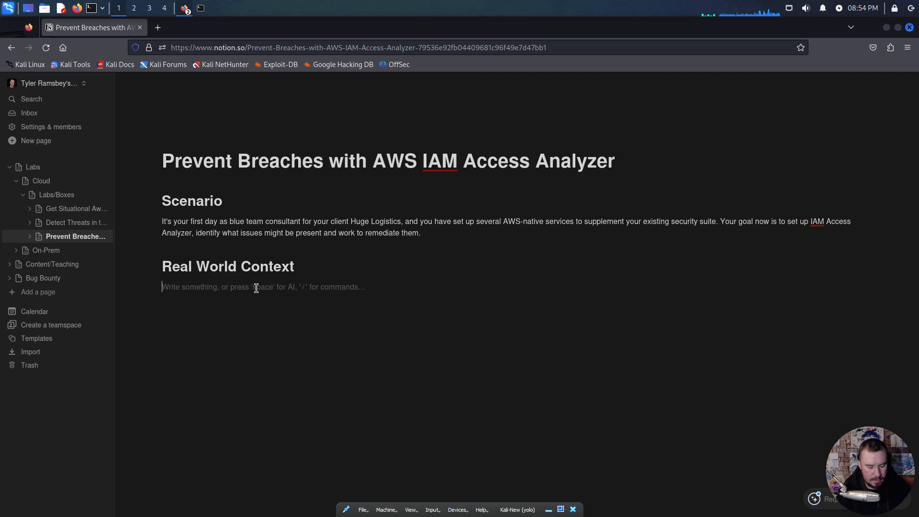
key(ctrl+v)
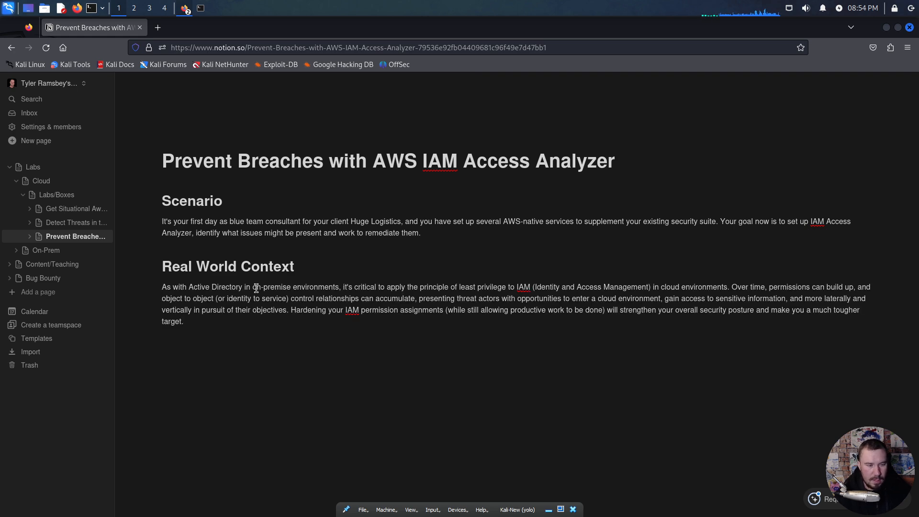
key(Return)
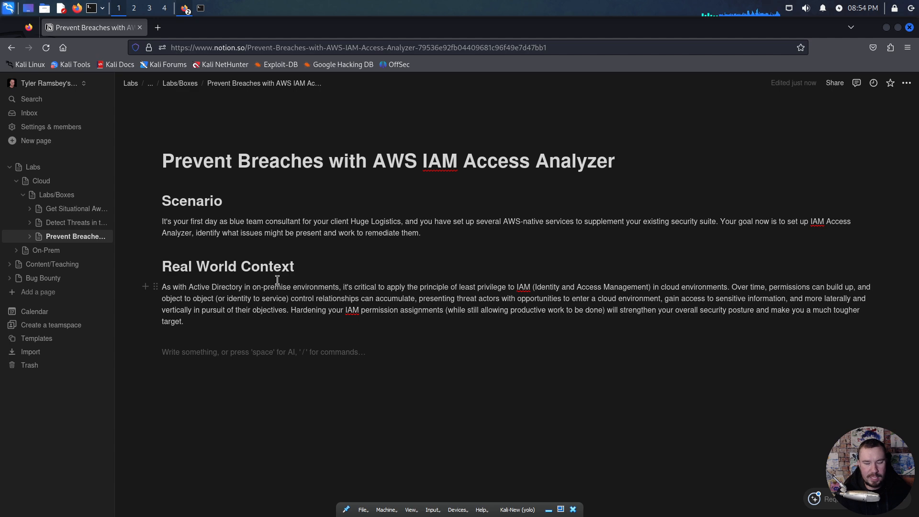
Step: From the lab page's browser window, search the web for "aws iam access analyzer" in a new tab and open the AWS product page
key(alt+Tab)
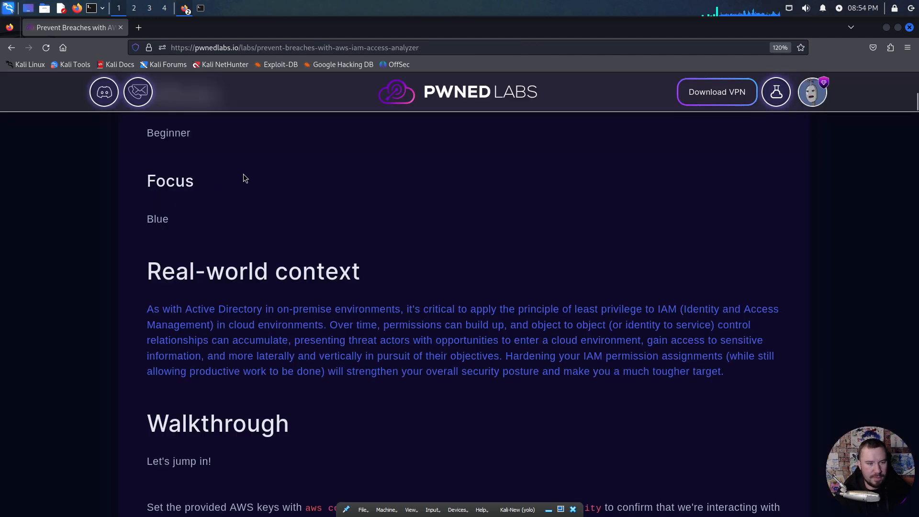
scroll(274, 239, up, 15)
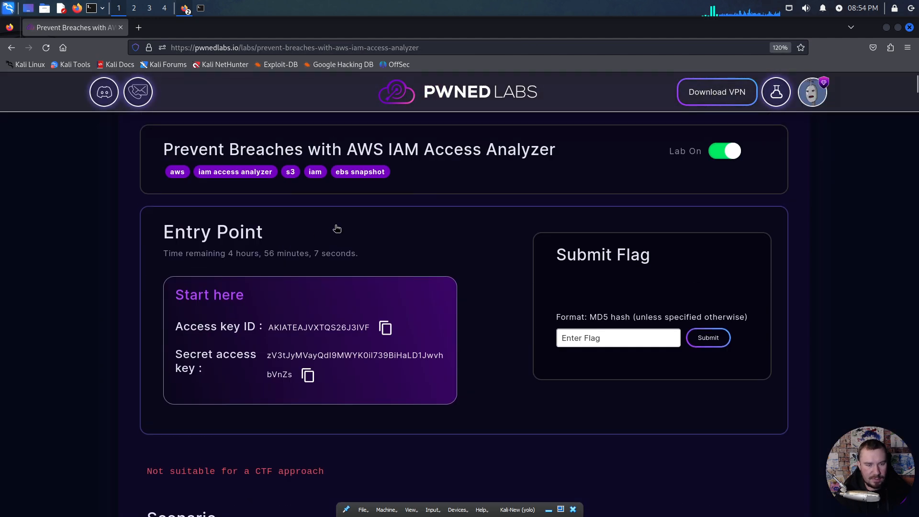
click(138, 28)
text(aw)
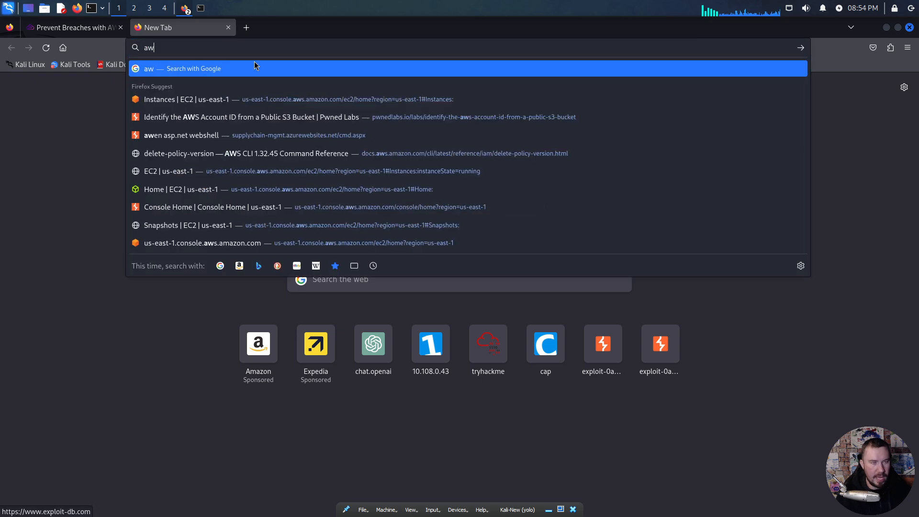
text(s iam access analyzer)
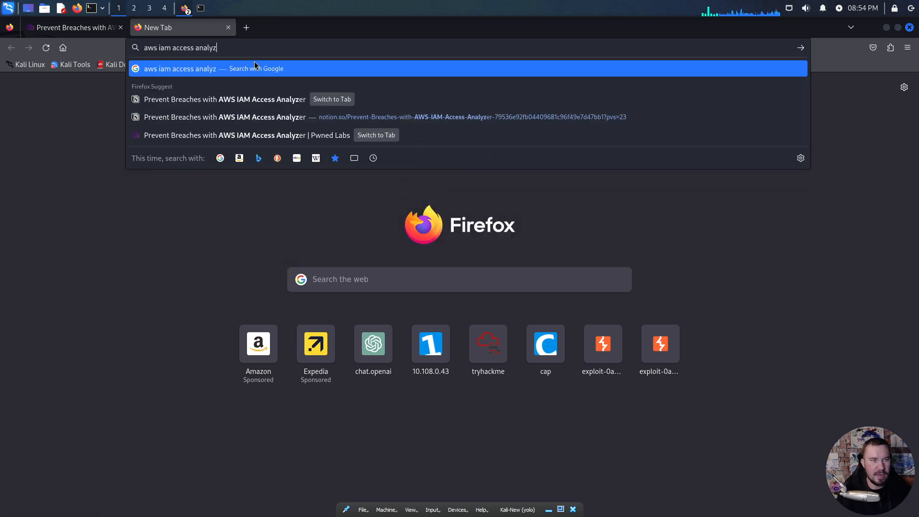
key(Return)
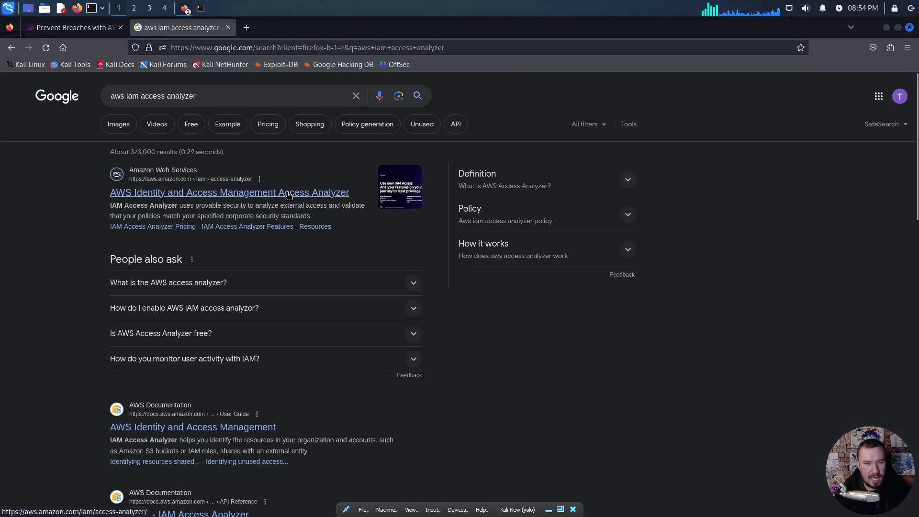
click(286, 193)
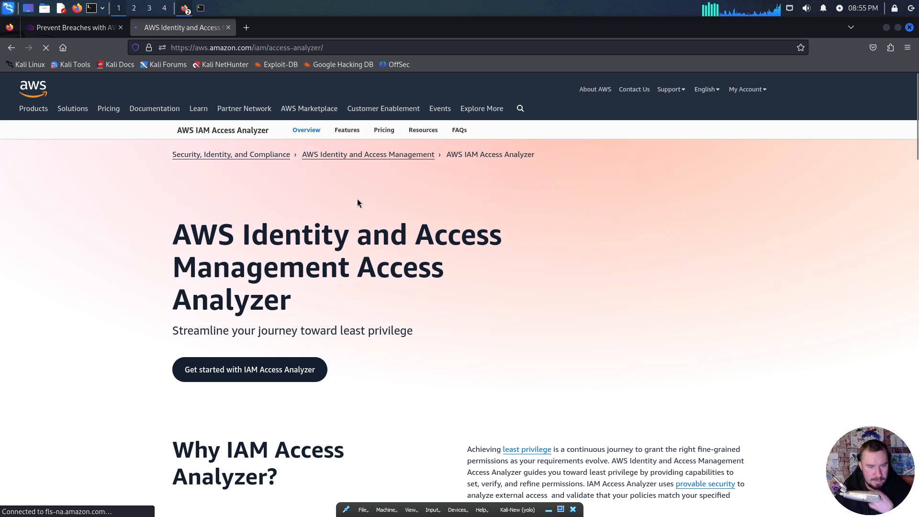
Step: Enlarge the AWS page and read the "Why IAM Access Analyzer?" paragraph, highlighting "set, verify, and refine permissions."
scroll(360, 200, down, 2)
scroll(360, 205, down, 2)
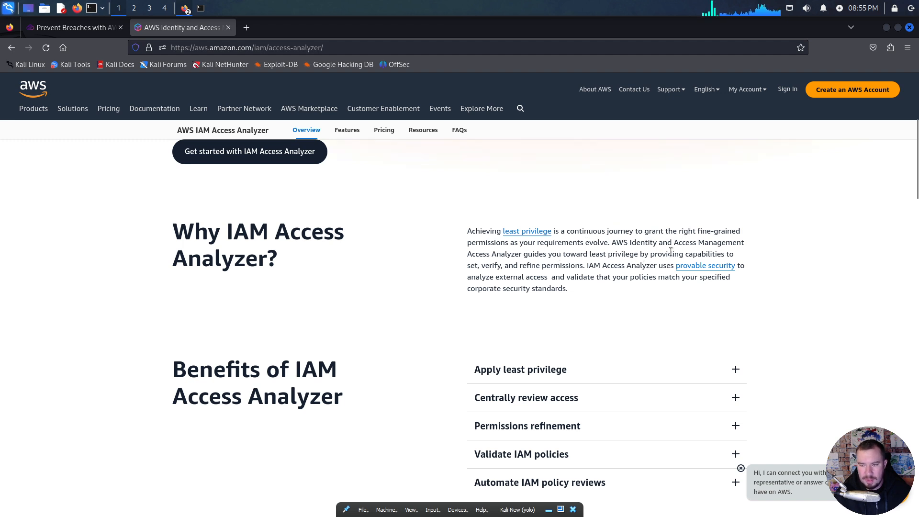
scroll(571, 279, up, 5)
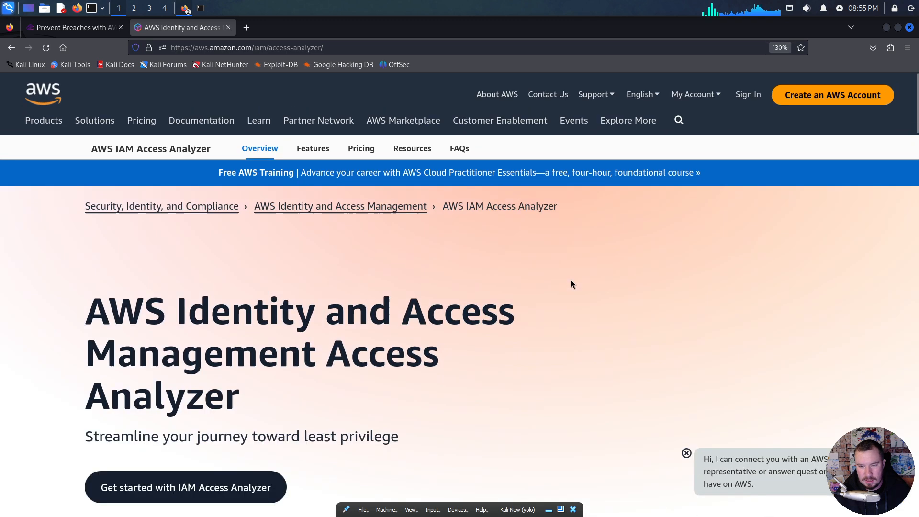
scroll(570, 280, down, 5)
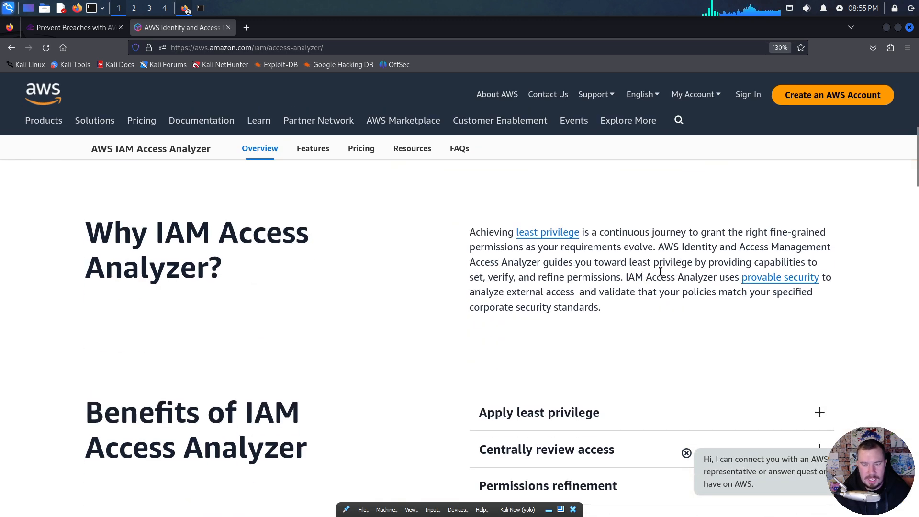
drag(622, 277, 470, 279)
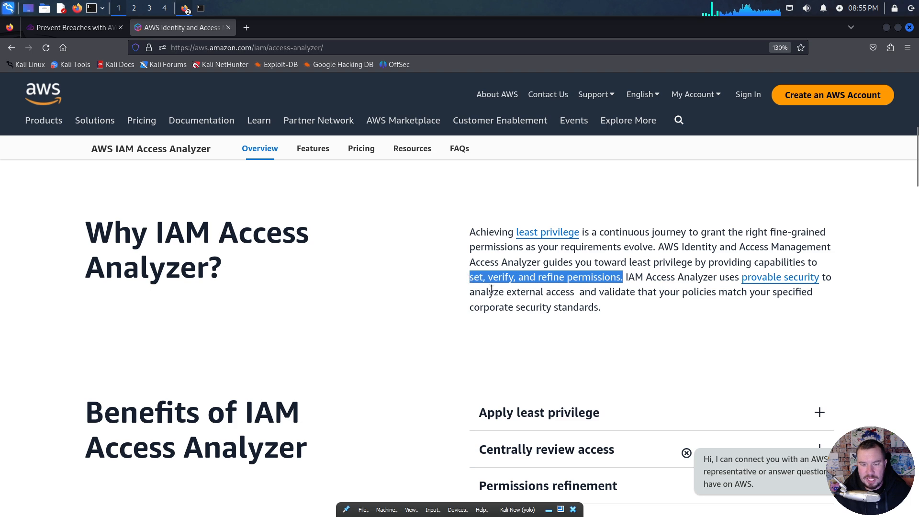
scroll(501, 300, down, 2)
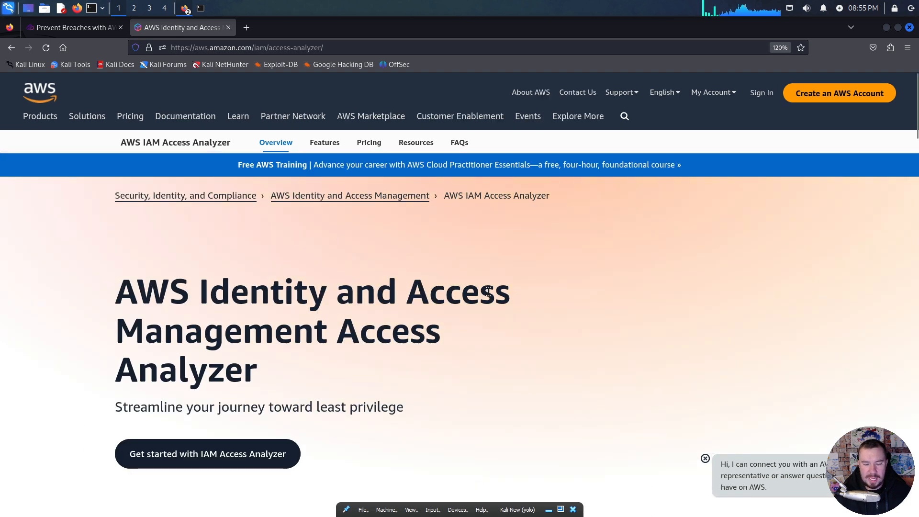
Step: Expand and read all five entries under Benefits of IAM Access Analyzer, from Apply least privilege to Automate IAM policy reviews
scroll(490, 293, down, 6)
scroll(493, 297, down, 1)
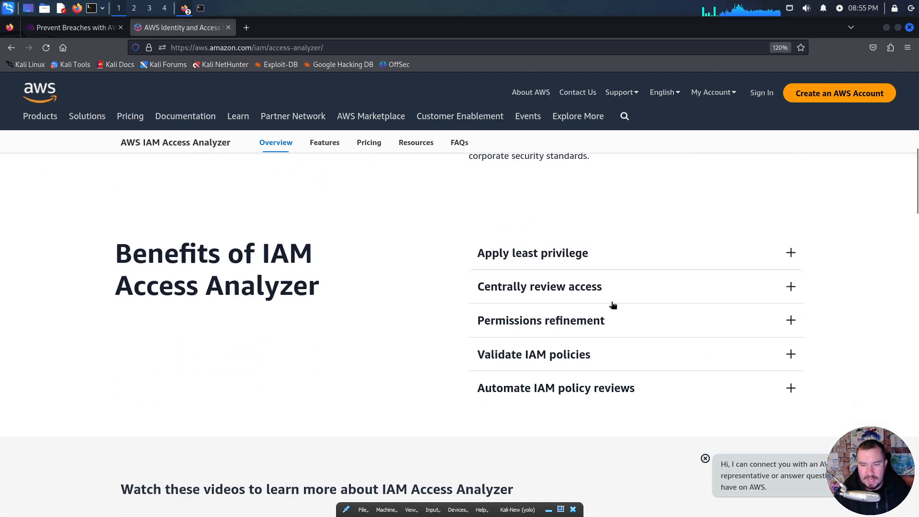
click(775, 254)
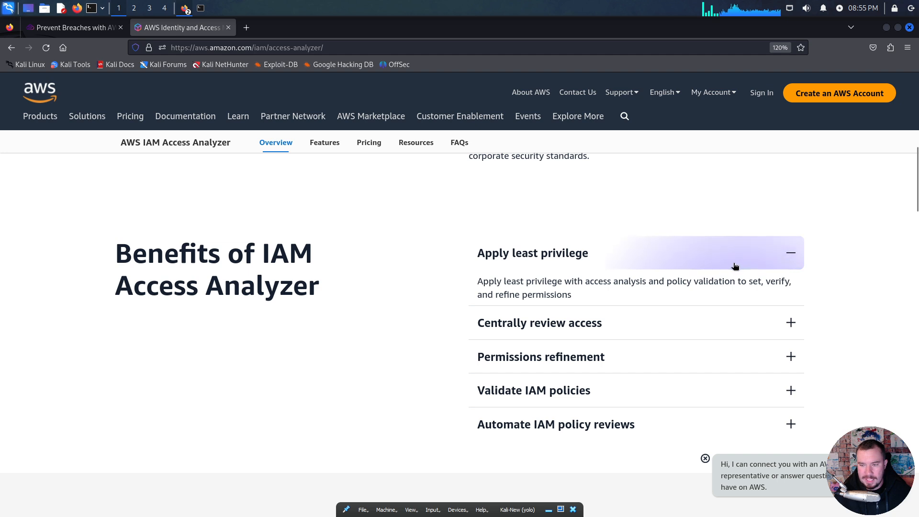
click(780, 322)
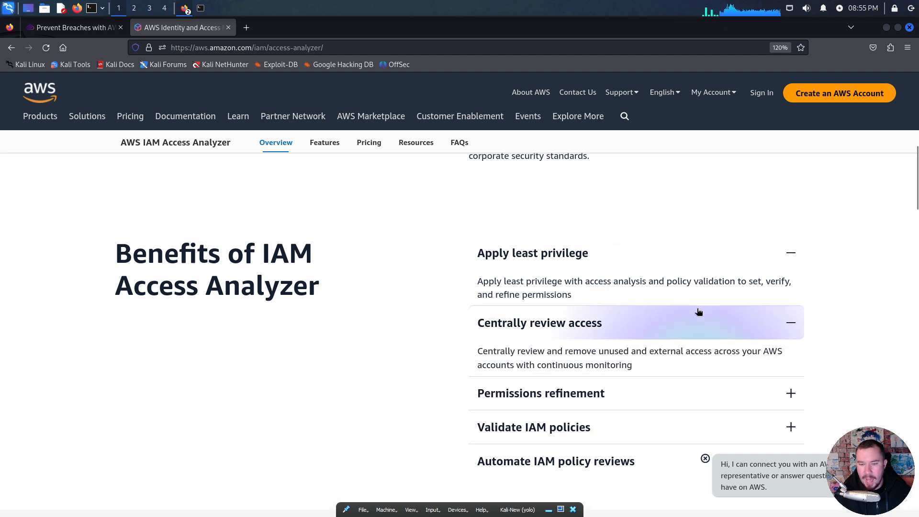
scroll(738, 318, down, 1)
click(774, 337)
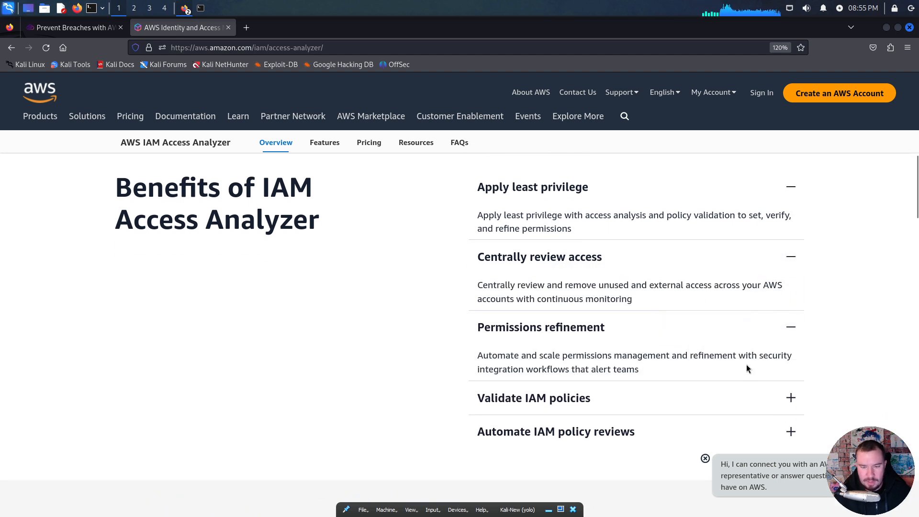
scroll(788, 367, down, 1)
click(790, 337)
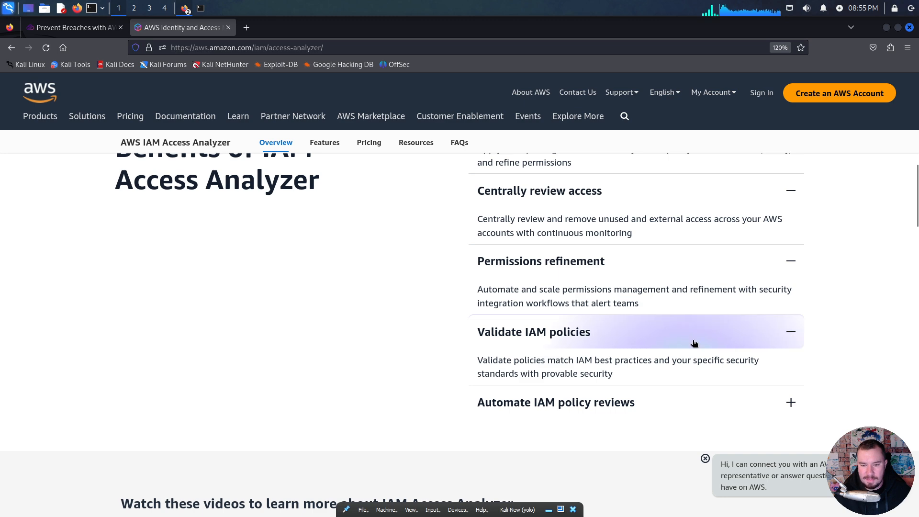
click(788, 402)
Step: Skim the rest of the product page, covering the videos, use cases and further learning resources
scroll(561, 355, down, 9)
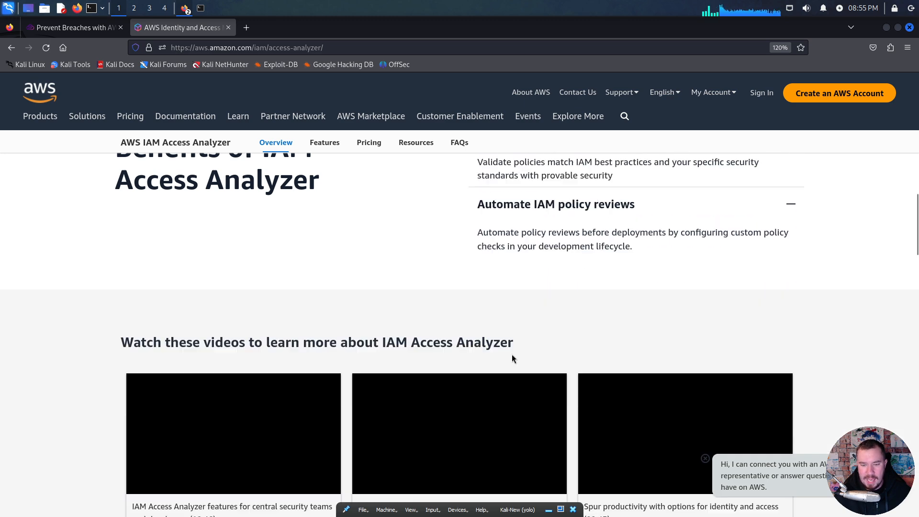
scroll(300, 277, down, 6)
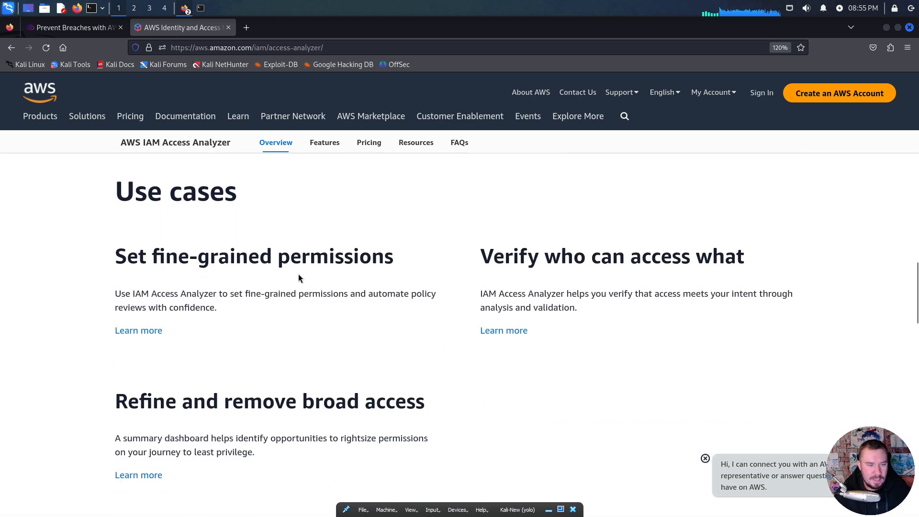
scroll(302, 279, down, 5)
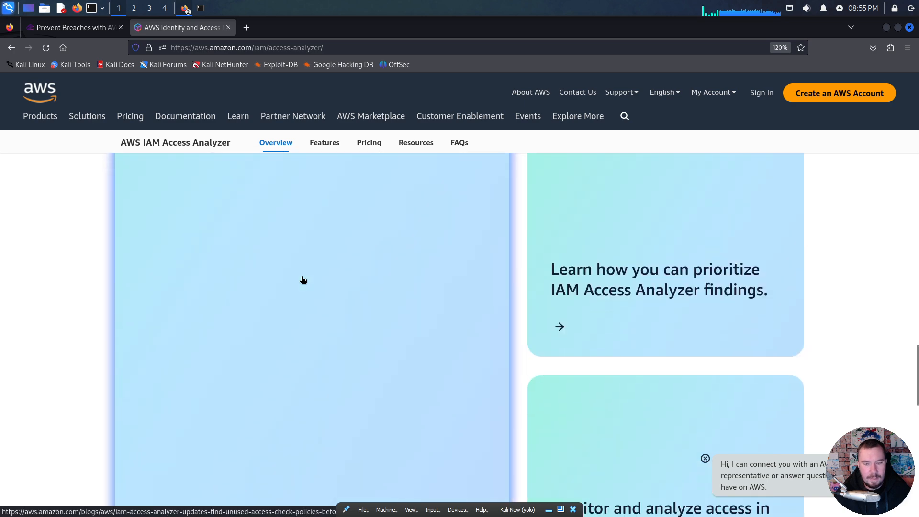
scroll(306, 272, down, 3)
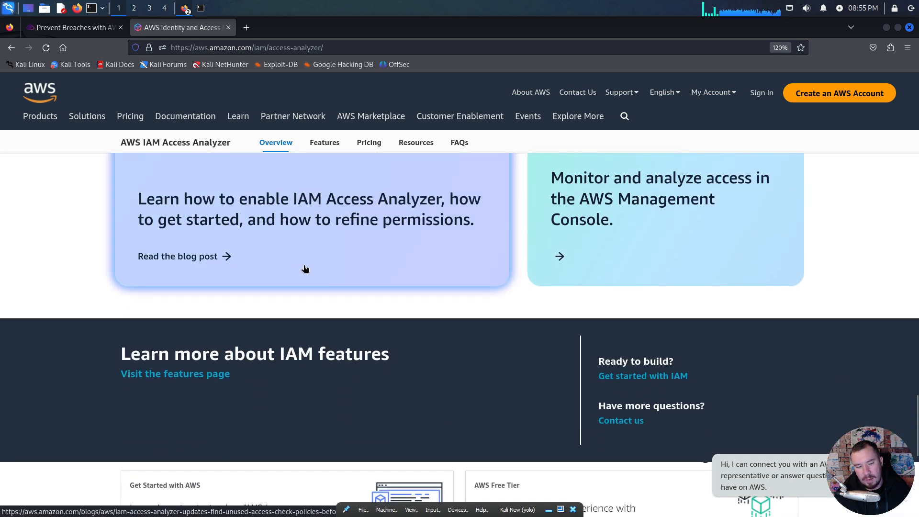
scroll(305, 271, down, 5)
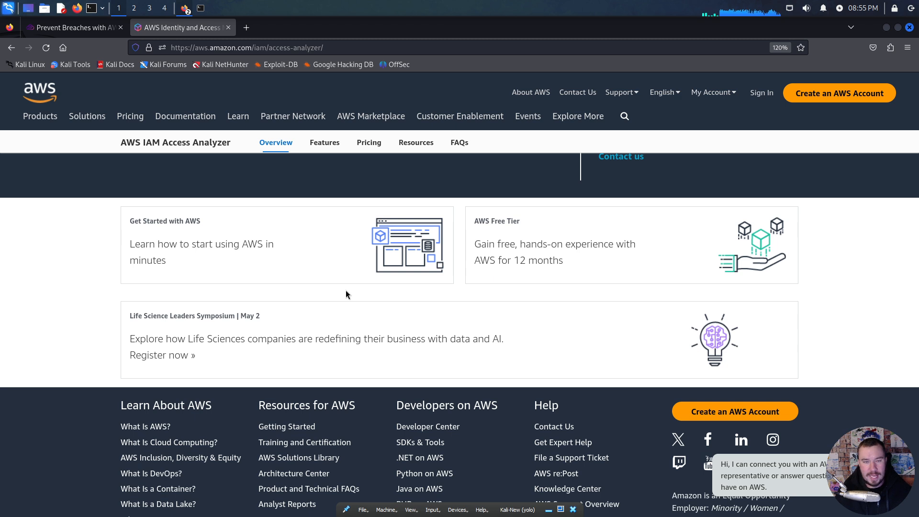
Step: Return to the Pwned Labs lab page and review the access key ID and secret access key fields under Entry Point
click(74, 27)
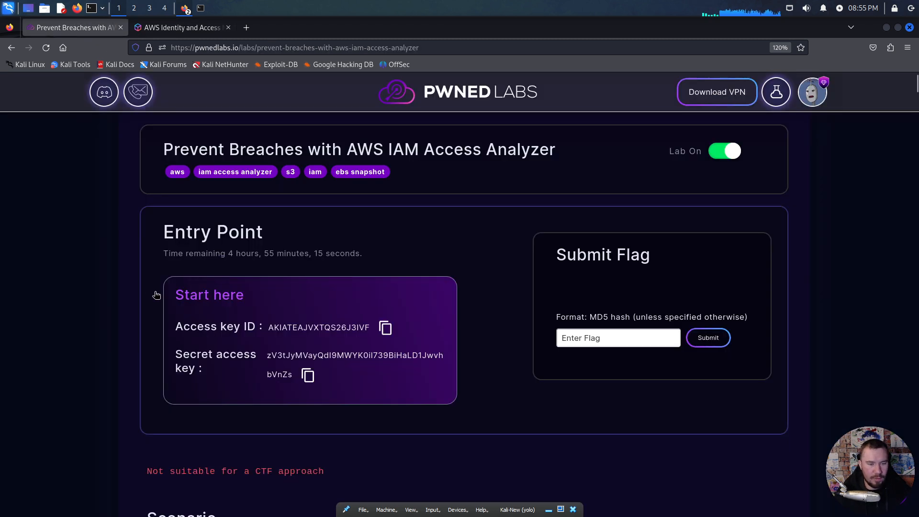
click(382, 330)
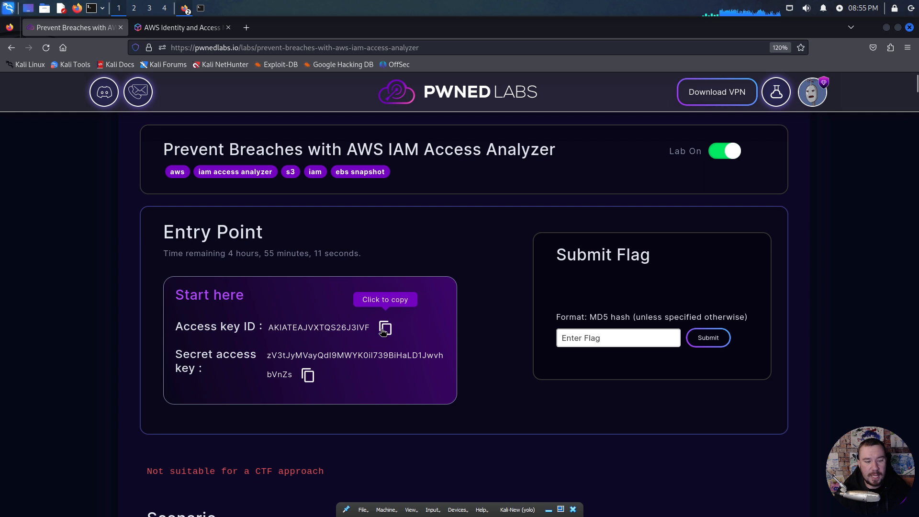
drag(256, 328, 174, 329)
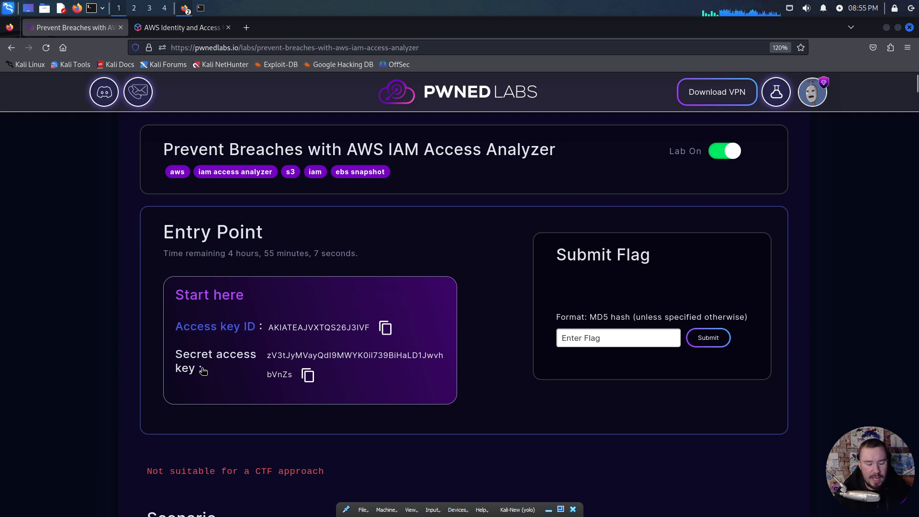
drag(198, 369, 171, 352)
click(227, 358)
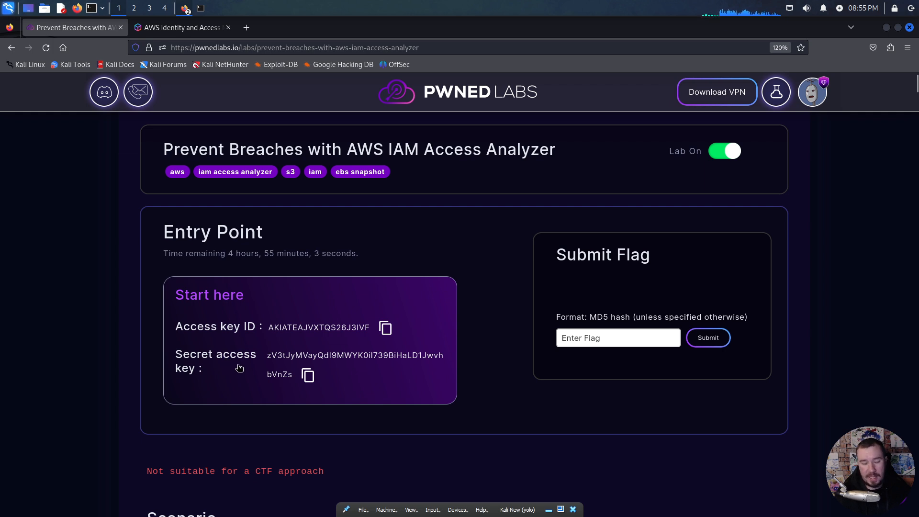
Step: Switch to the terminal and run "aws configure --profile pwnedlabs"
click(201, 9)
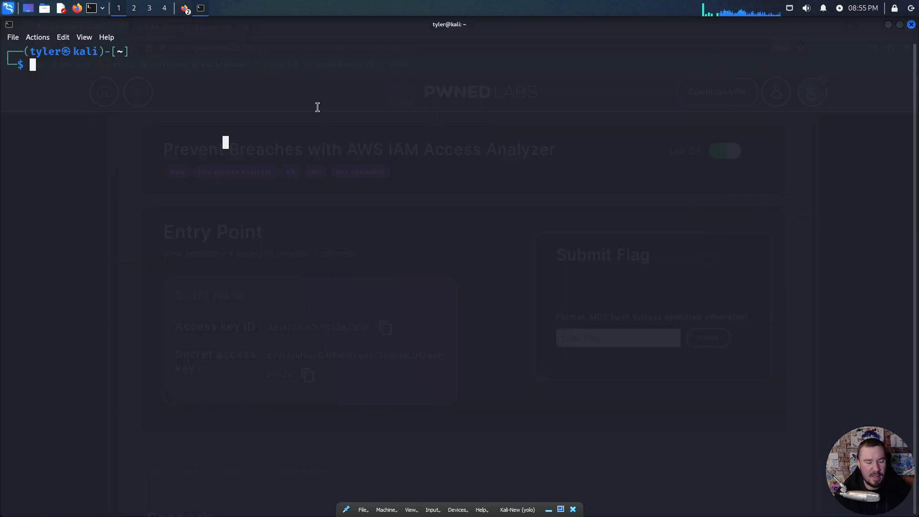
text(aws fongi)
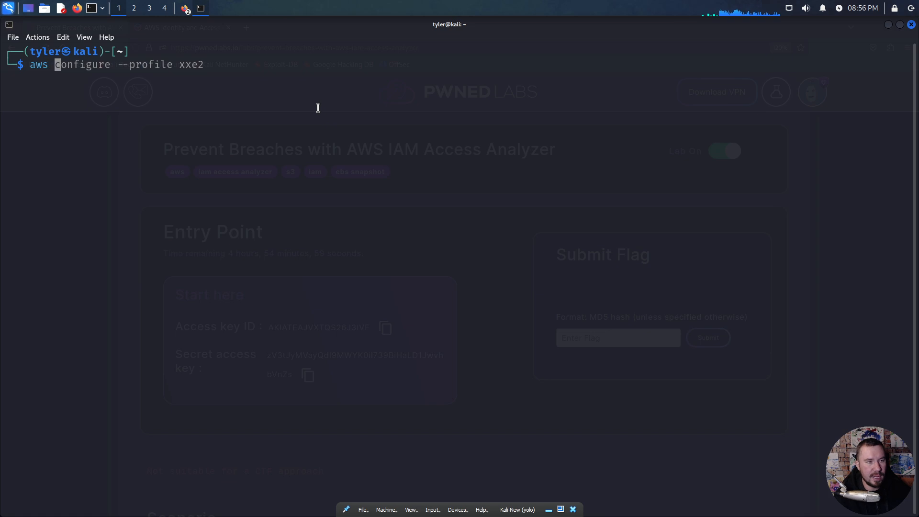
key(BackSpace)
key(BackSpace)
key(BackSpace)
key(BackSpace)
key(BackSpace)
text(configure )
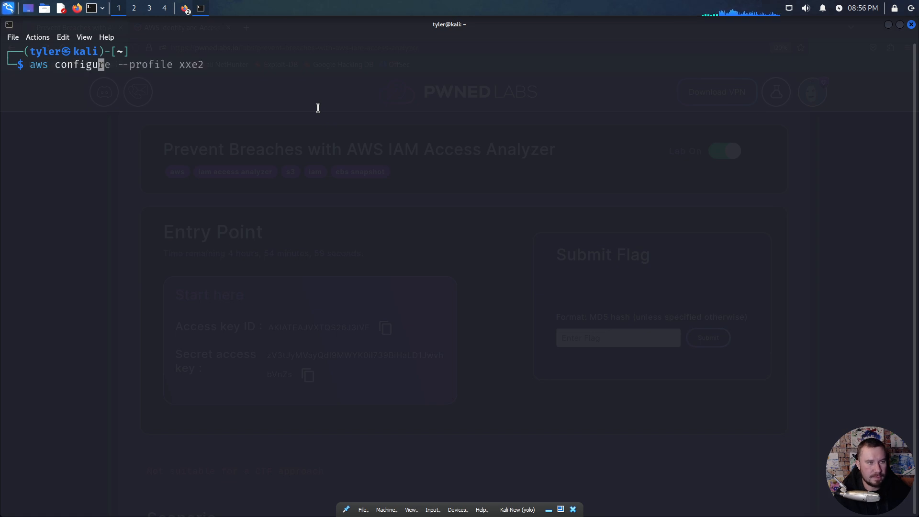
text(--profile )
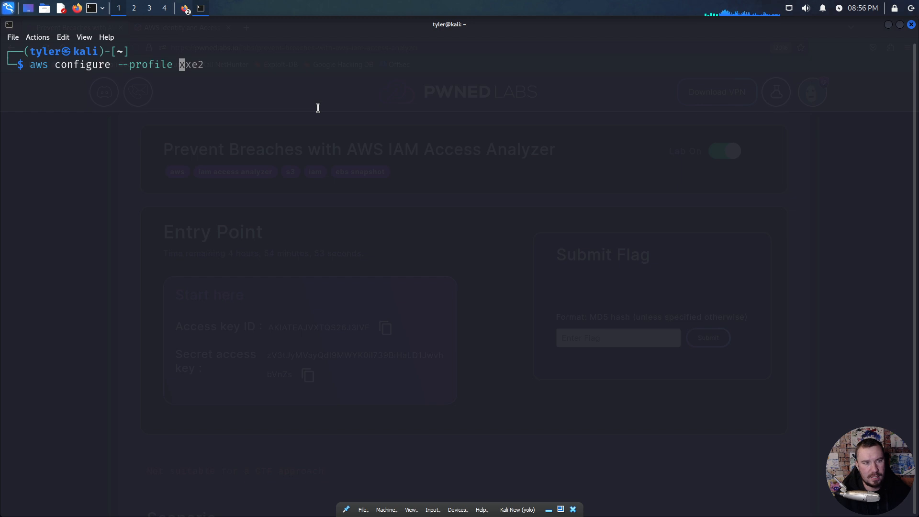
text(pwnedlabs)
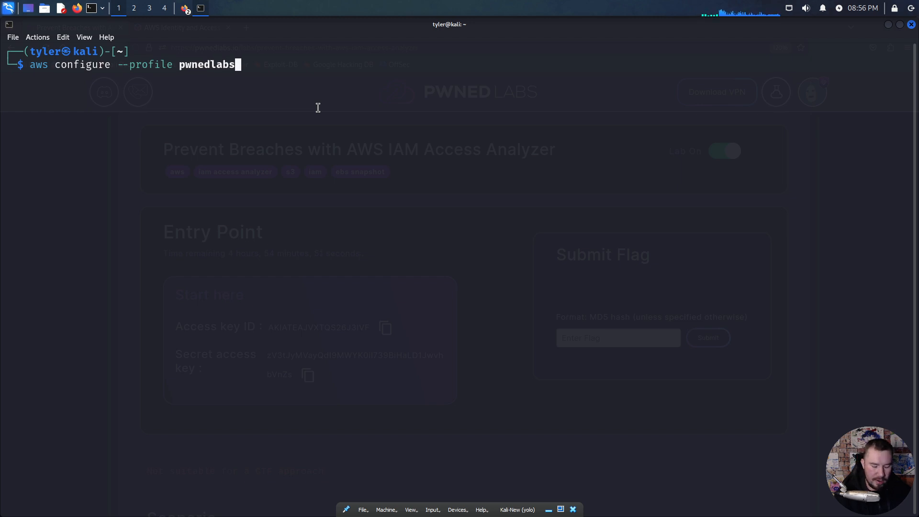
key(Return)
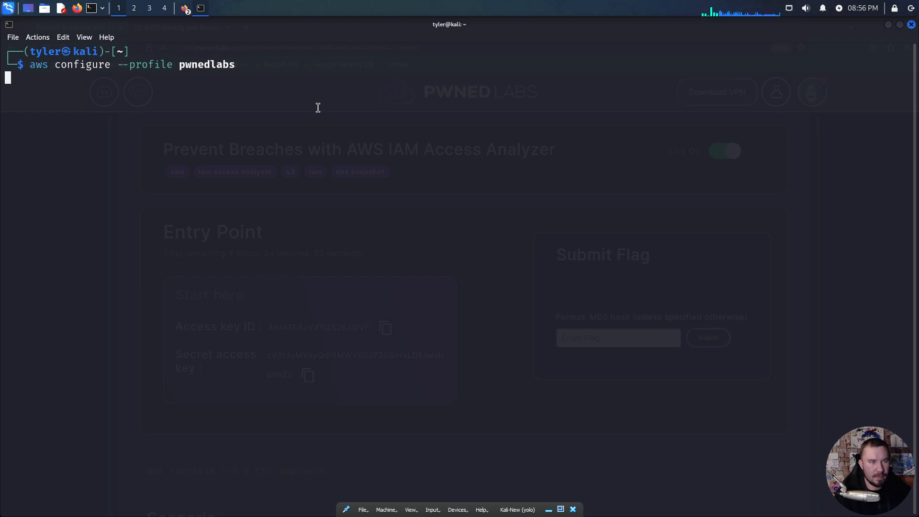
Step: Copy the access key ID from the lab page and submit it at the AWS Access Key ID prompt in the terminal
key(alt+Tab)
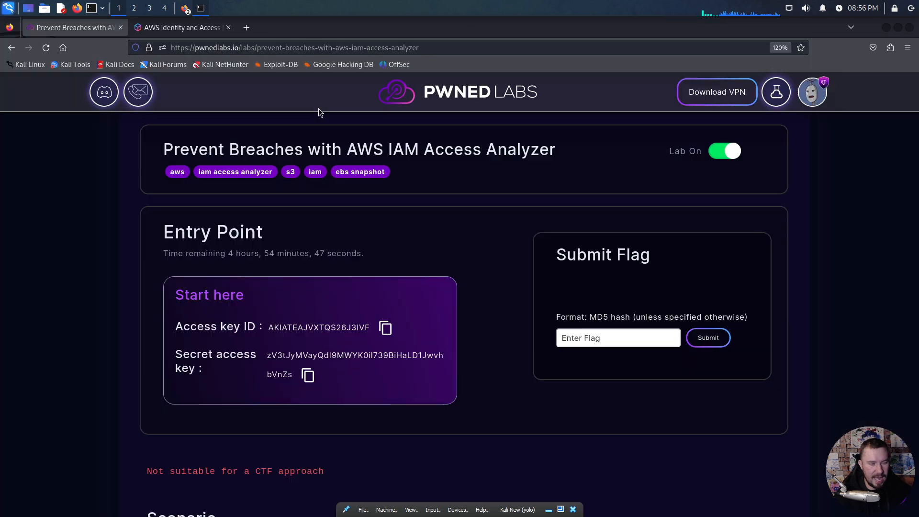
click(386, 330)
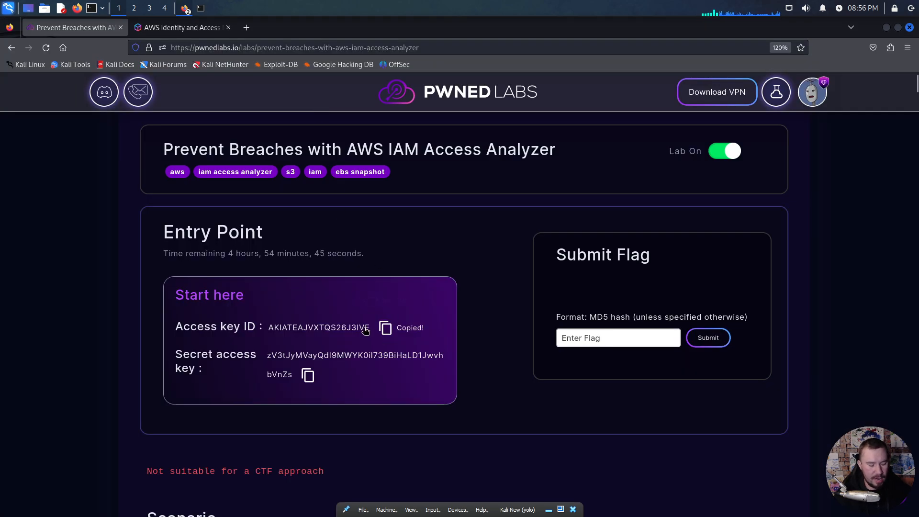
key(alt+Tab)
key(ctrl+shift+v)
key(Return)
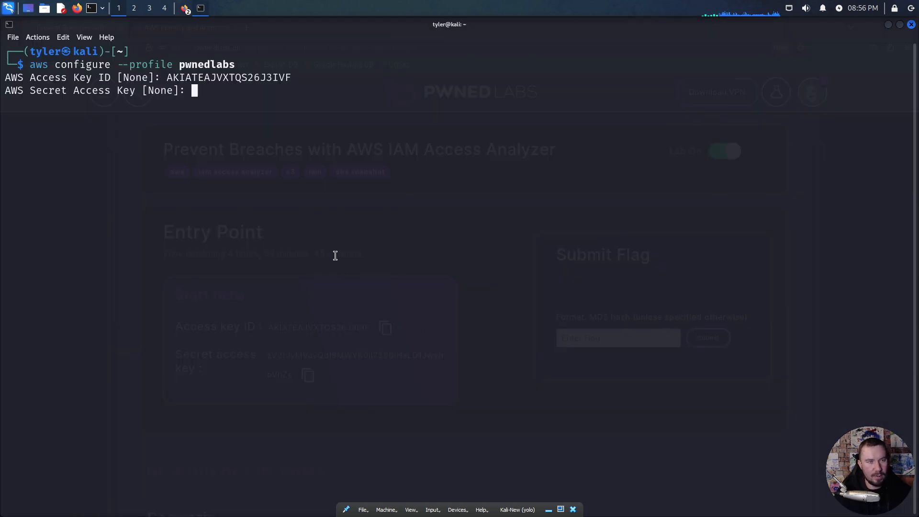
Step: Copy the secret access key from the lab page and submit it at the AWS Secret Access Key prompt in the terminal
key(alt+Tab)
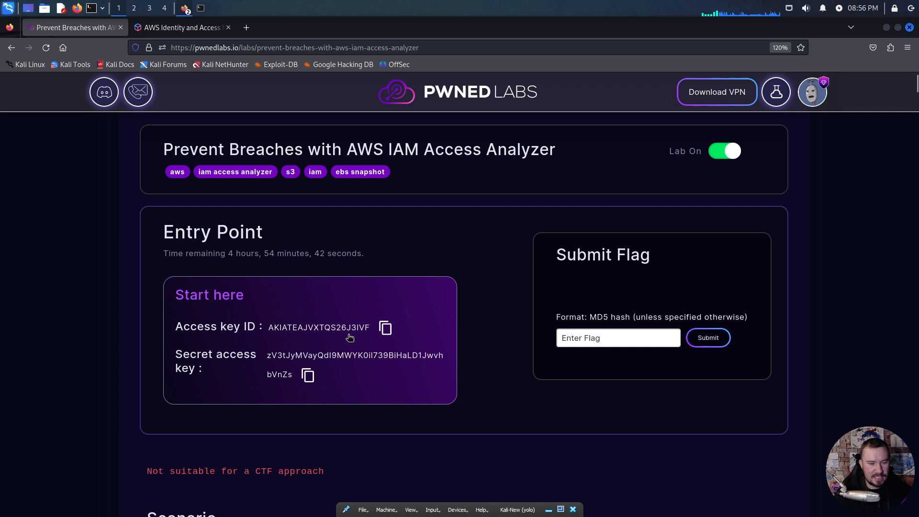
click(307, 375)
key(alt+Tab)
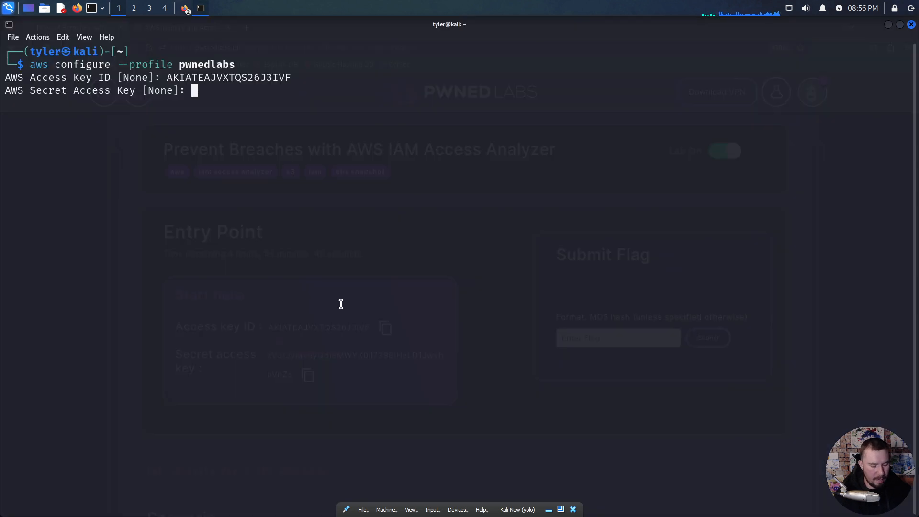
key(ctrl+shift+v)
key(Return)
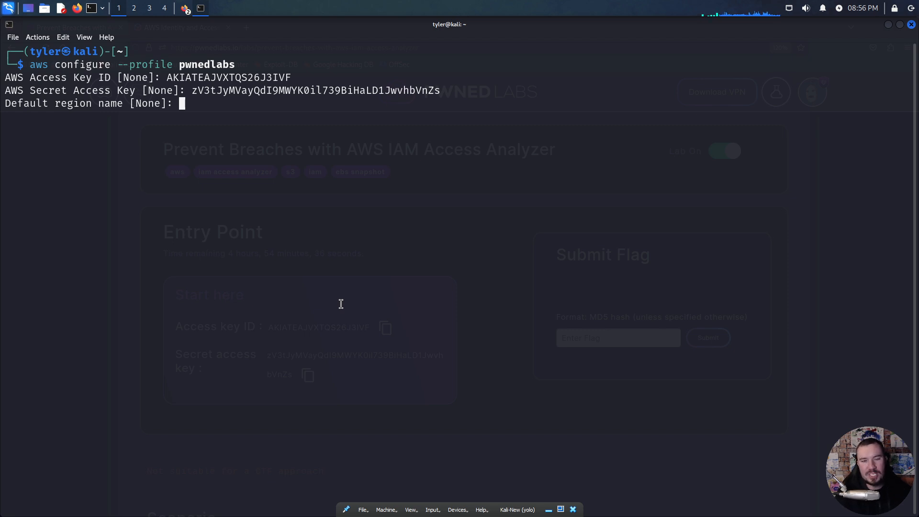
Step: Set the profile's default region to us-west-2 and leave the default output format blank
text(us-west-2)
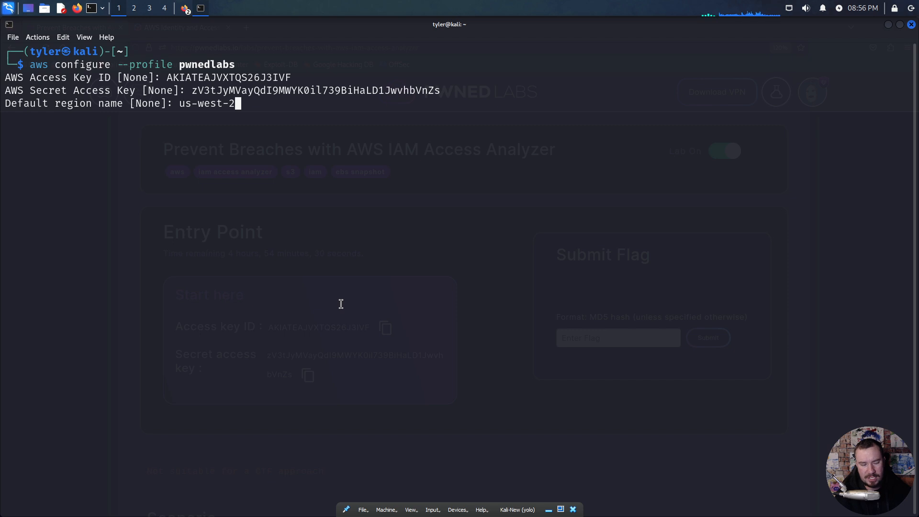
key(Return)
key(Return)
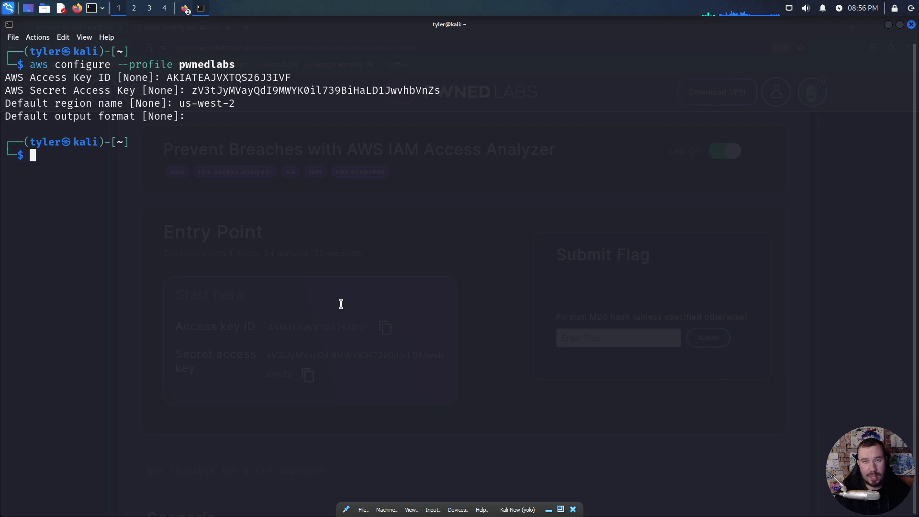
Step: Check the local account with "whoami" and clear the terminal
text(whoami)
key(Return)
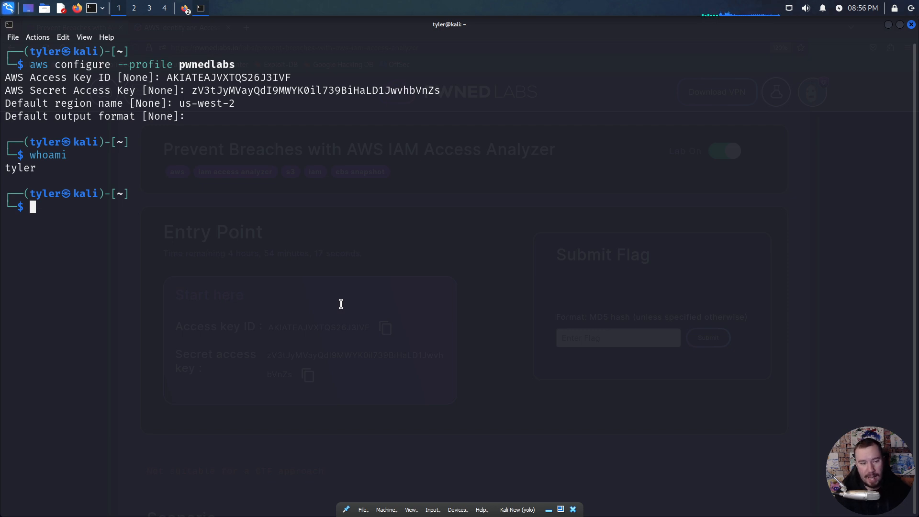
text(clear)
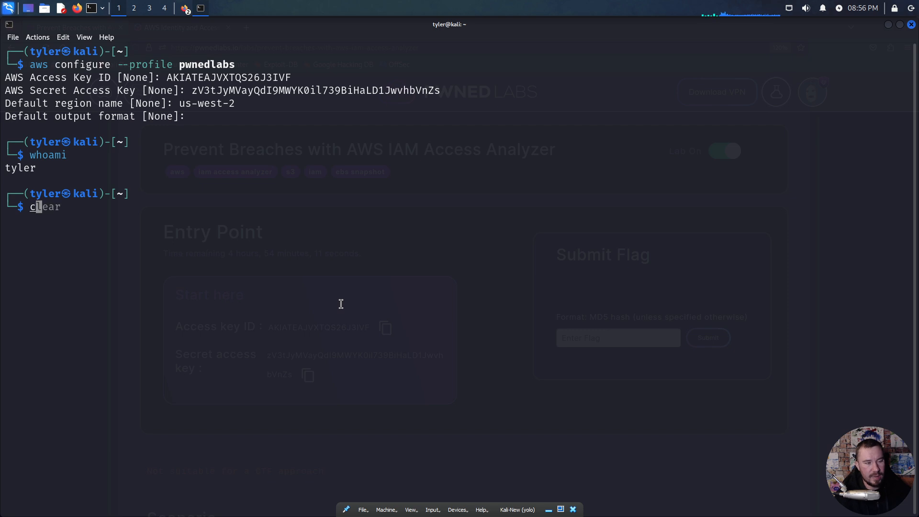
key(Return)
Step: Query the caller identity with "aws sts get-caller-identity --profile pwnedlabs"
text(aws s)
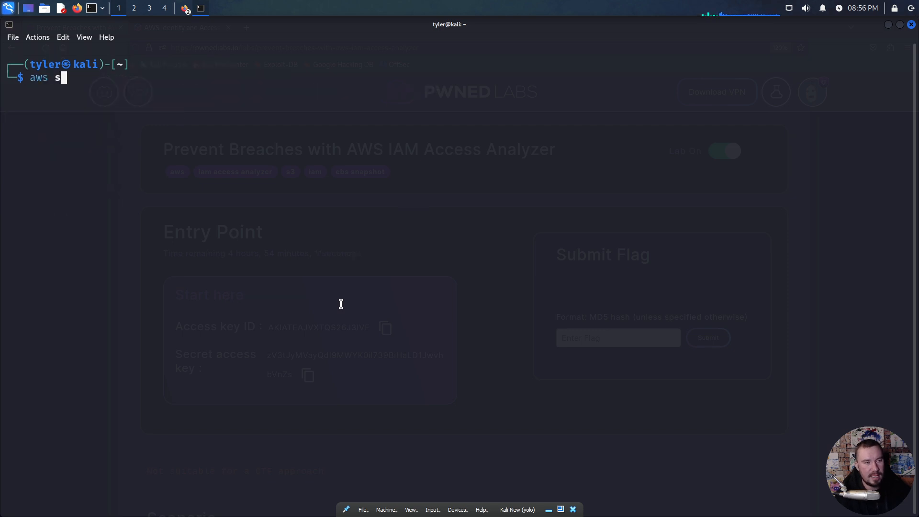
text(ts get-caller-id)
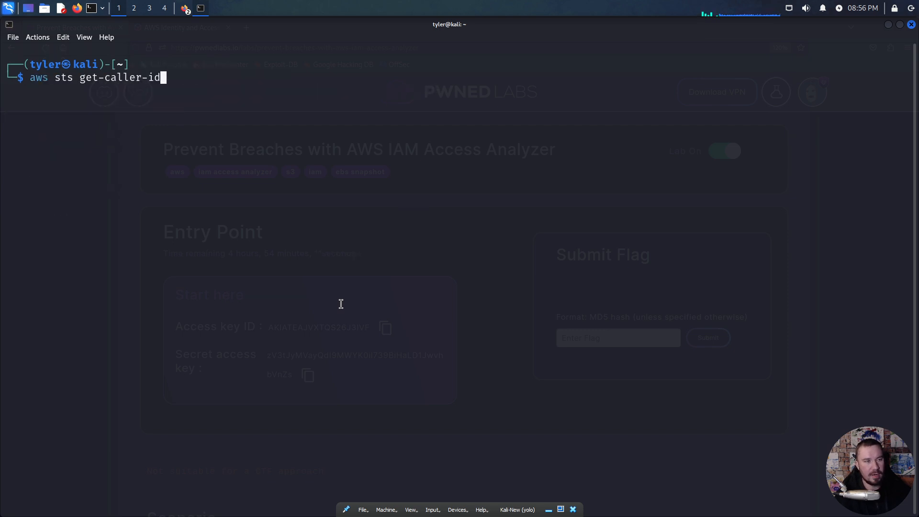
text(entity --profile pwnedlabs)
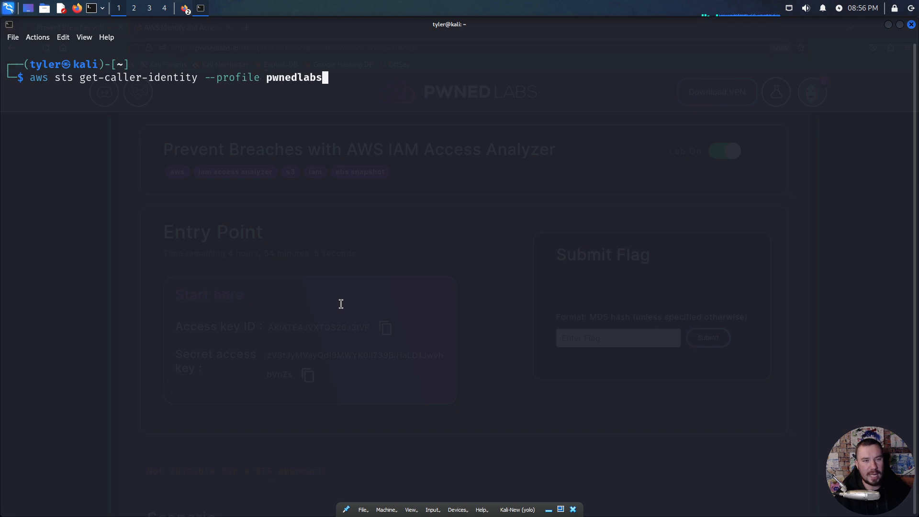
key(Return)
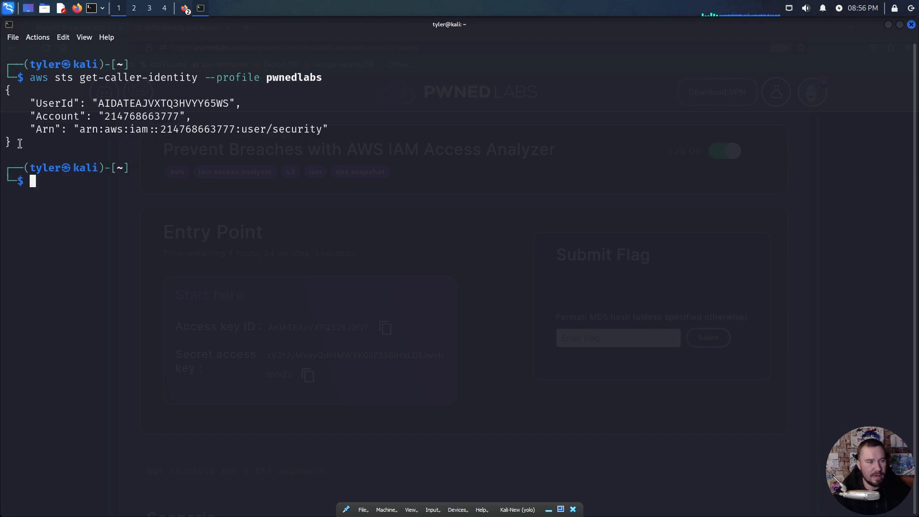
Step: Copy the get-caller-identity command with its output and switch to the Notion notes page for the lab
drag(21, 143, 2, 69)
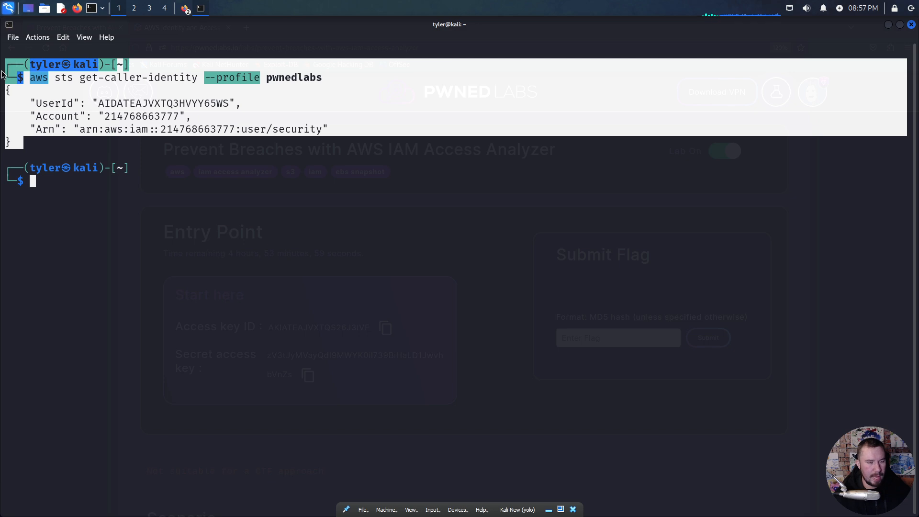
key(alt+Tab)
key(alt+Tab)
key(Tab)
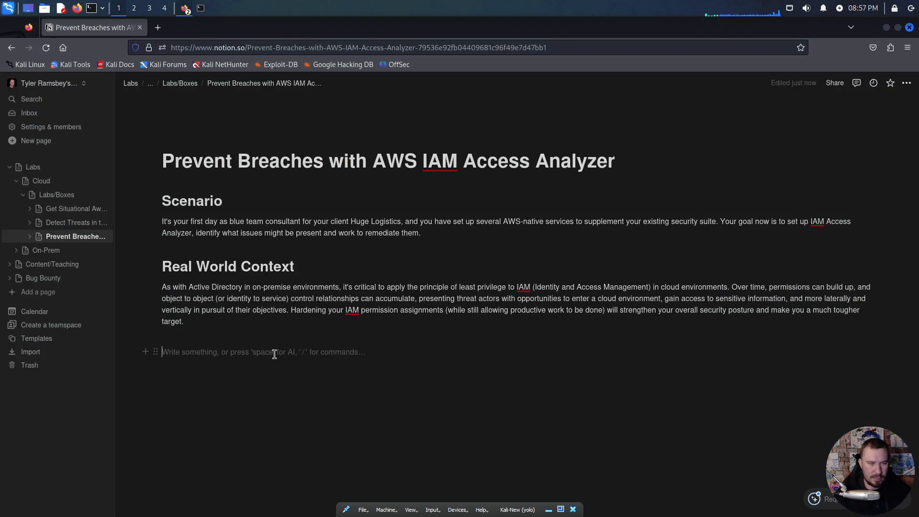
Step: Add a divider below the Real World Context section, followed by a level-1 heading "Access"
click(274, 354)
text(---)
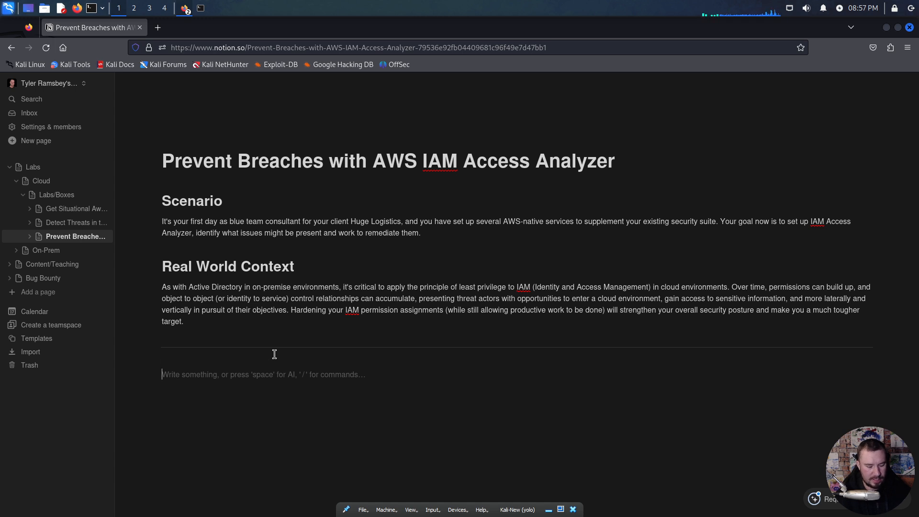
text(/h1)
key(Return)
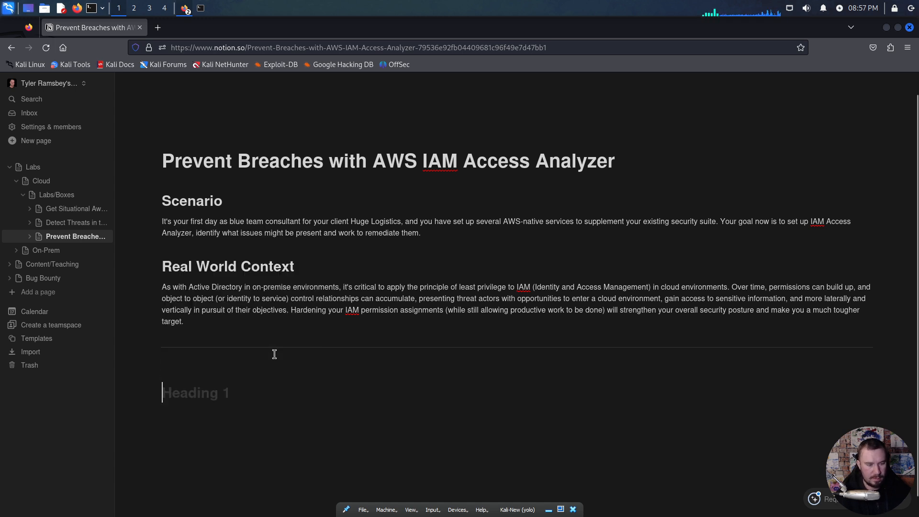
text(Access)
key(Return)
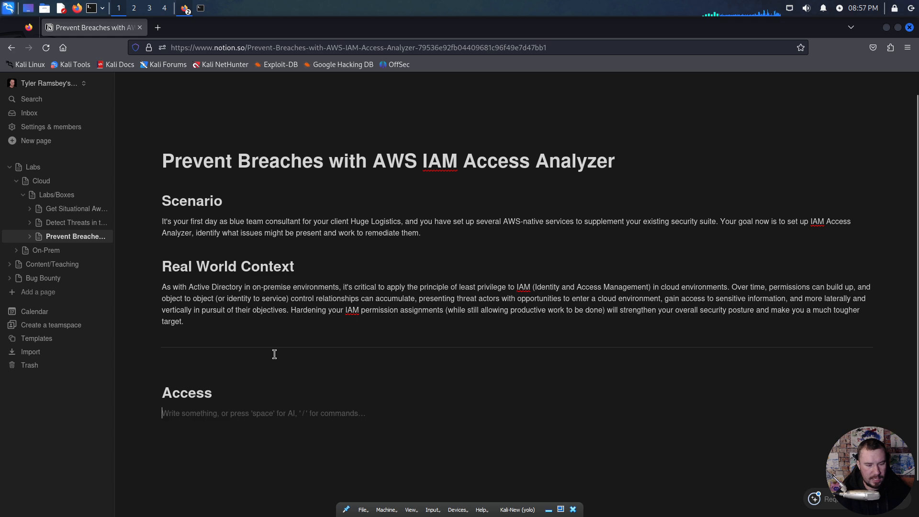
Step: Insert a code block under the Access heading and paste the copied terminal output into it
text(/code)
key(Return)
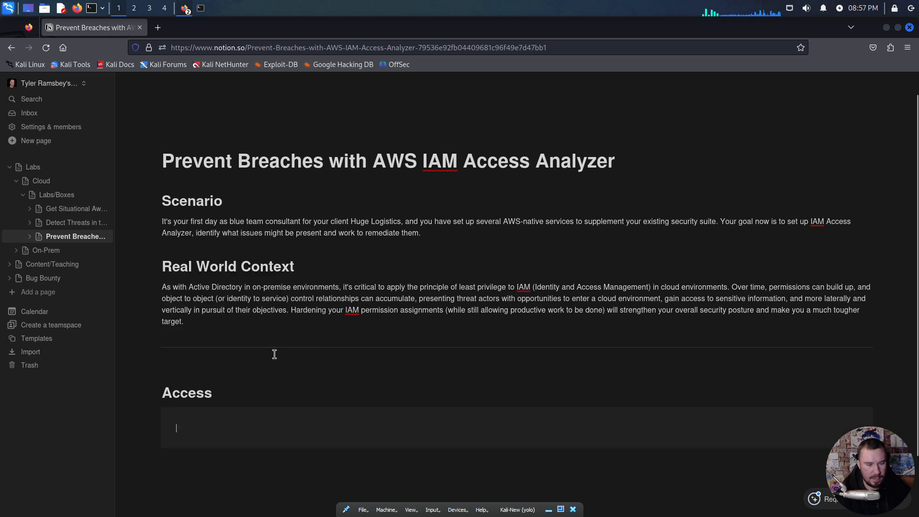
key(ctrl+v)
scroll(274, 354, down, 3)
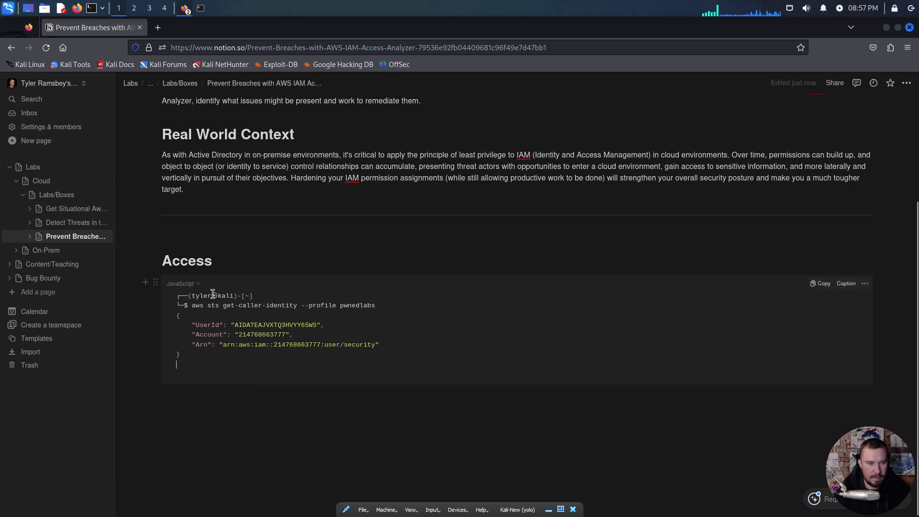
Step: Set the code block's language to Bash and place the cursor on a new line below the block
click(188, 286)
text(bash)
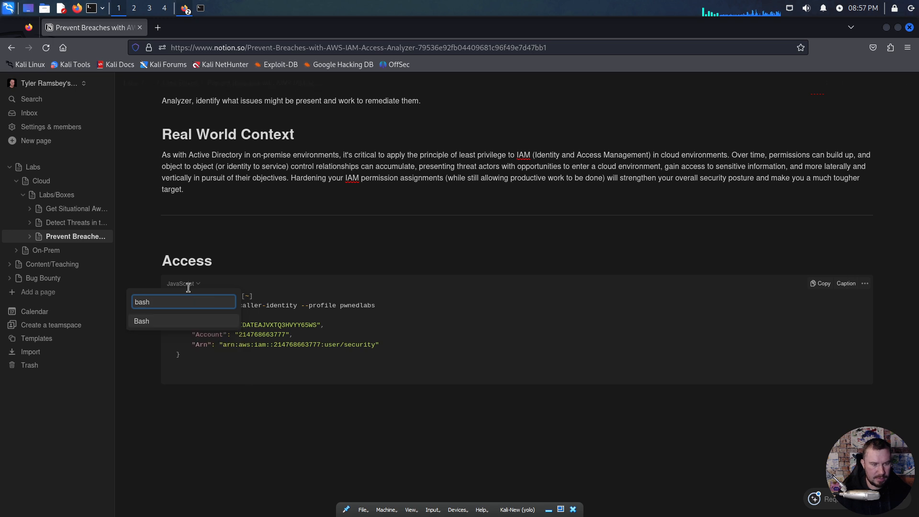
key(Return)
click(189, 392)
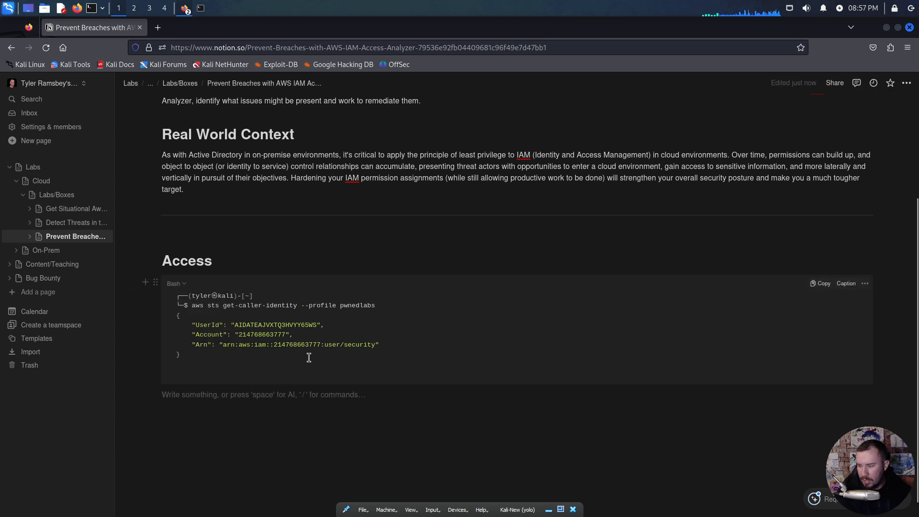
Step: Switch to the browser window with the Pwned Labs lab and display the lab page
click(203, 12)
click(185, 9)
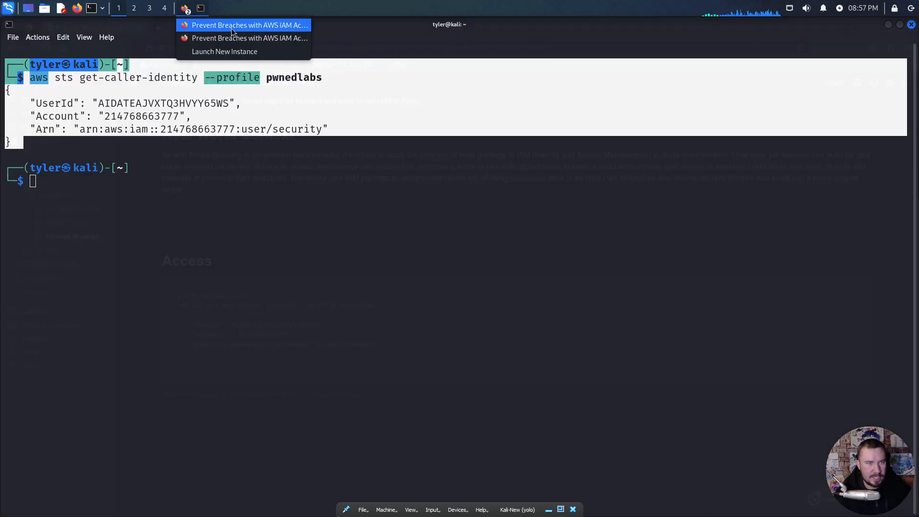
click(231, 28)
click(197, 29)
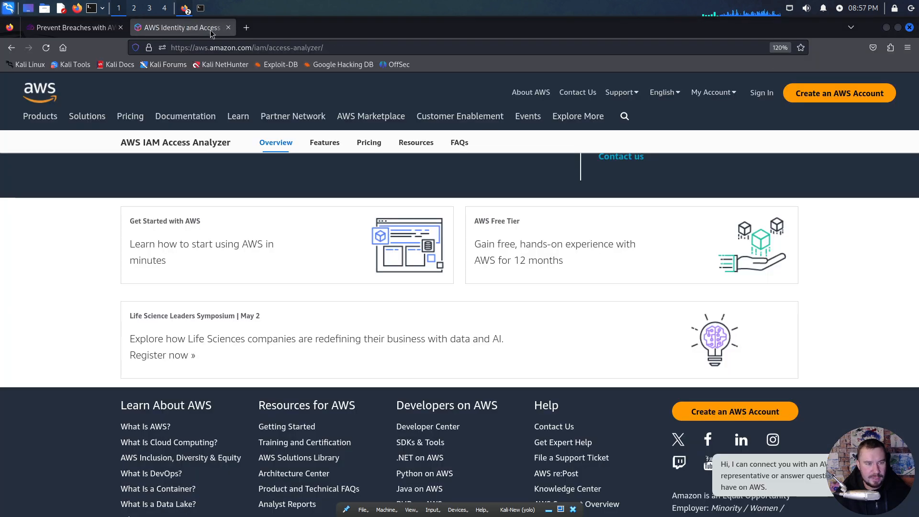
click(83, 30)
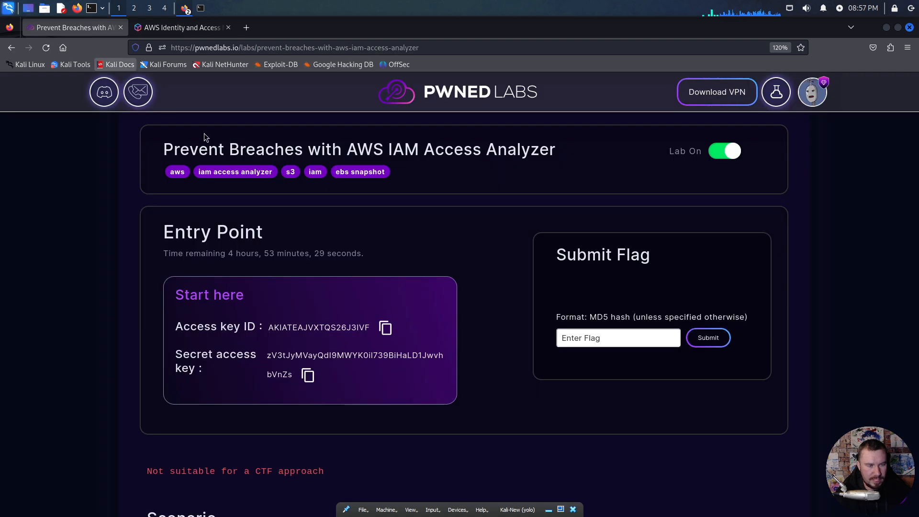
Step: Read the lab page down to the walkthrough's command for setting the console password of the security user
scroll(165, 306, down, 5)
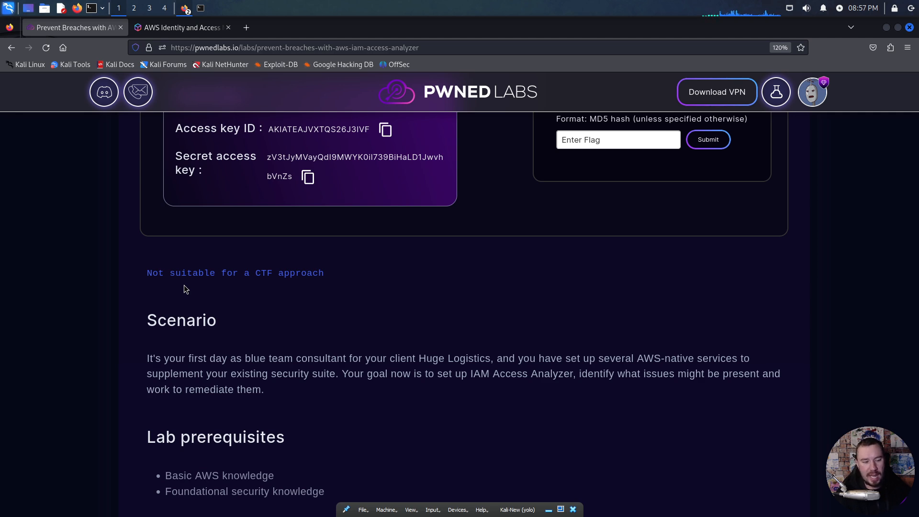
scroll(225, 318, down, 5)
scroll(226, 319, down, 6)
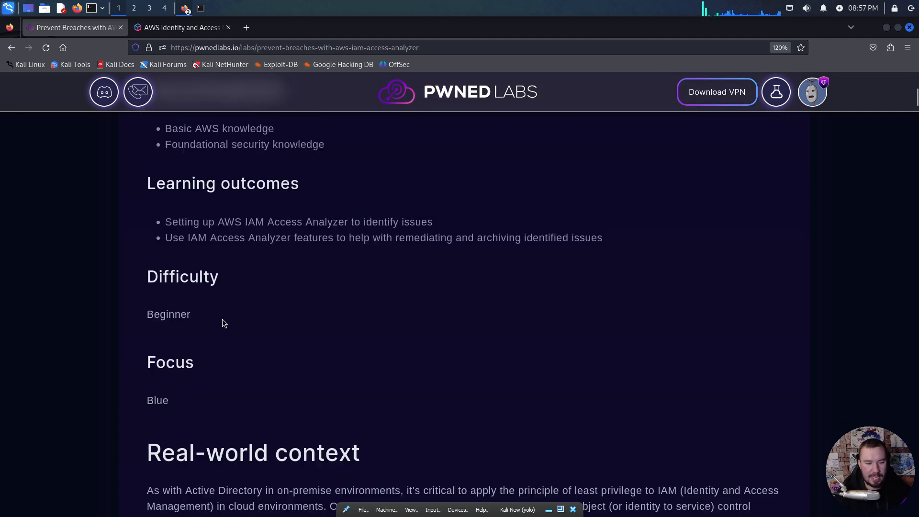
scroll(222, 324, down, 2)
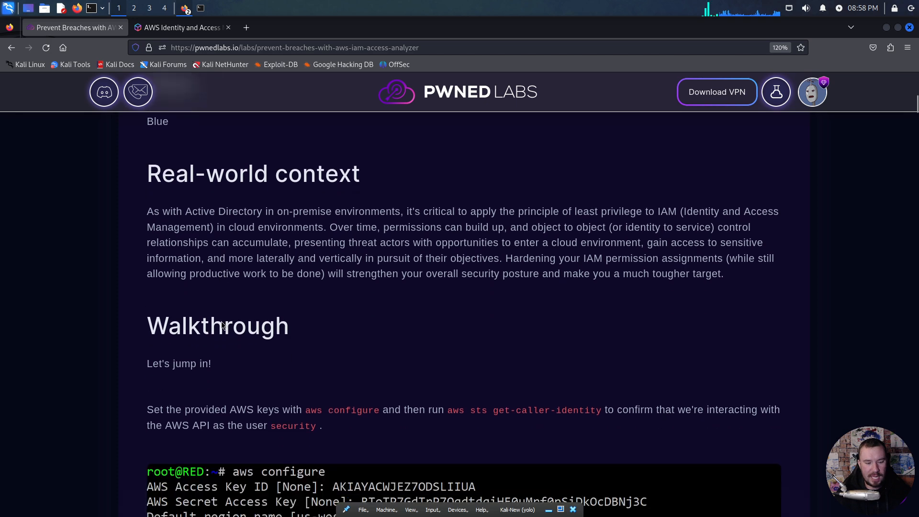
ctrl+scroll(222, 317, up, 4)
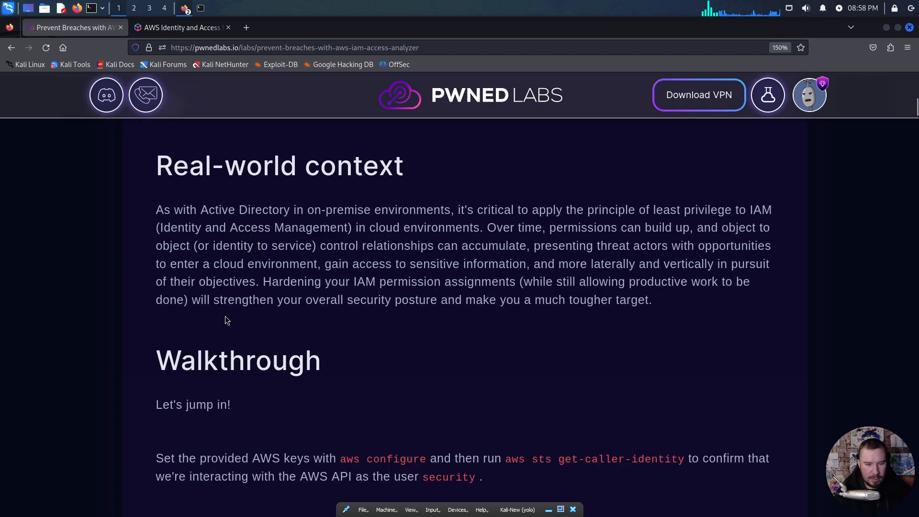
scroll(224, 316, down, 3)
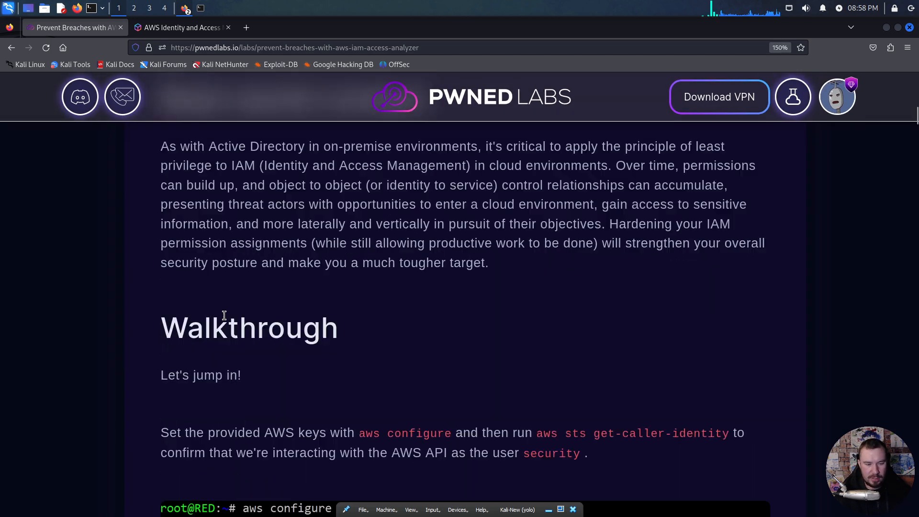
ctrl+scroll(224, 318, down, 1)
scroll(224, 321, down, 5)
scroll(223, 323, up, 2)
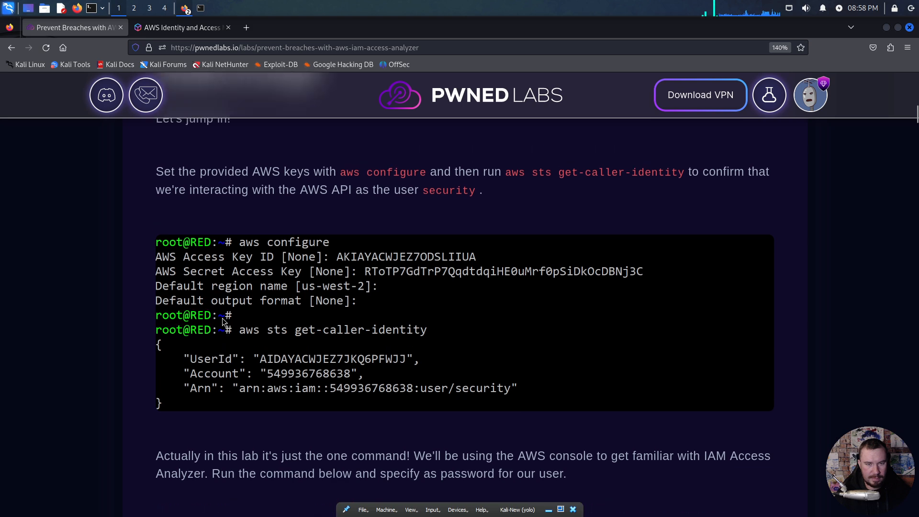
scroll(222, 322, down, 4)
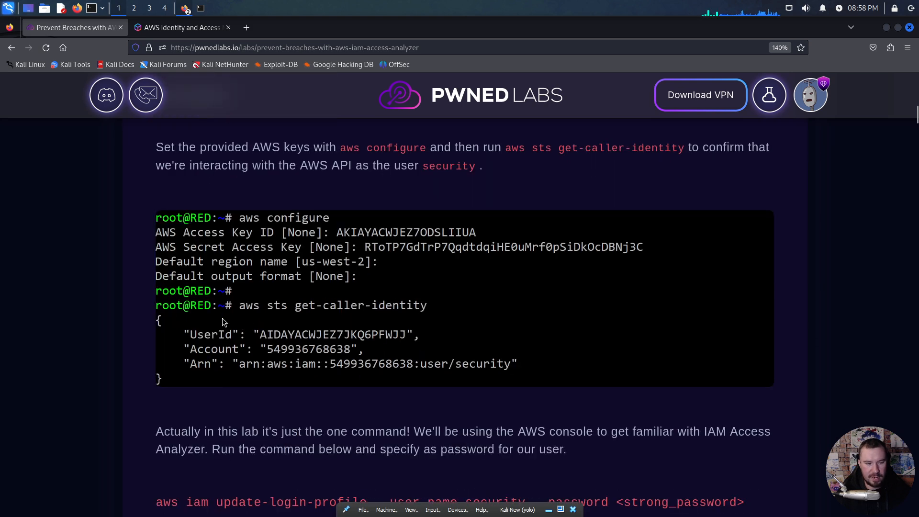
scroll(224, 323, down, 1)
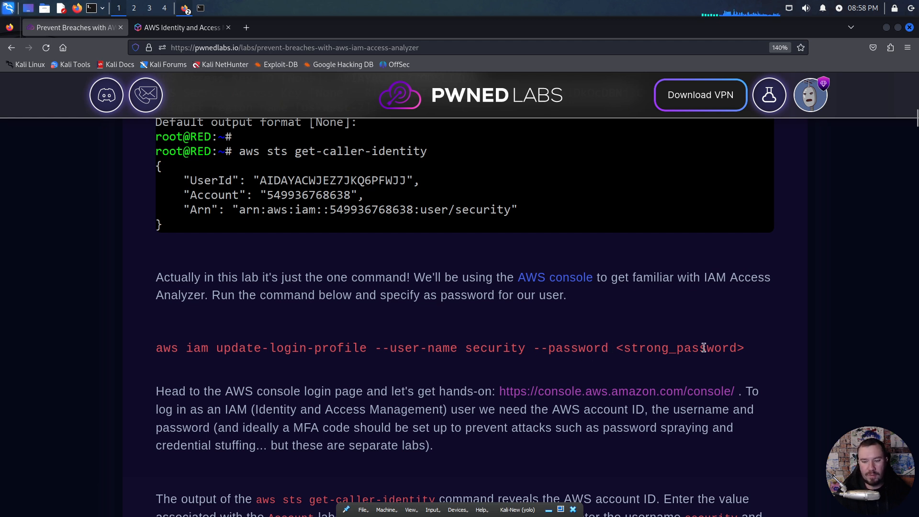
Step: Copy the walkthrough's "aws iam update-login-profile" command for user security into the terminal and run it with a new account password and "--profile pwnedlabs"
drag(746, 347, 162, 345)
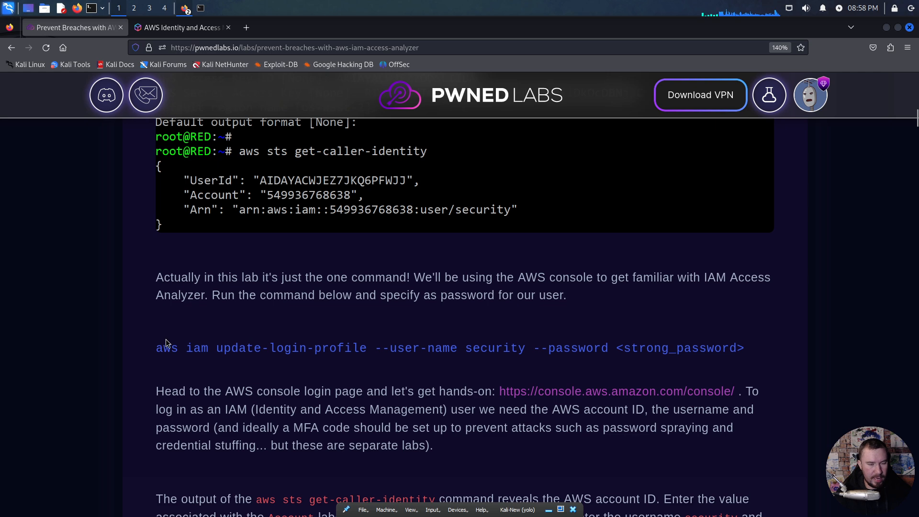
key(alt+Tab)
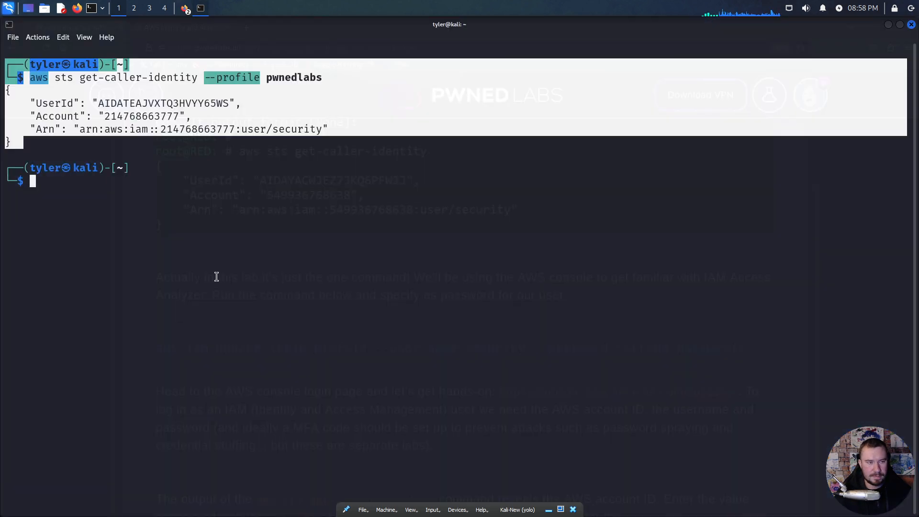
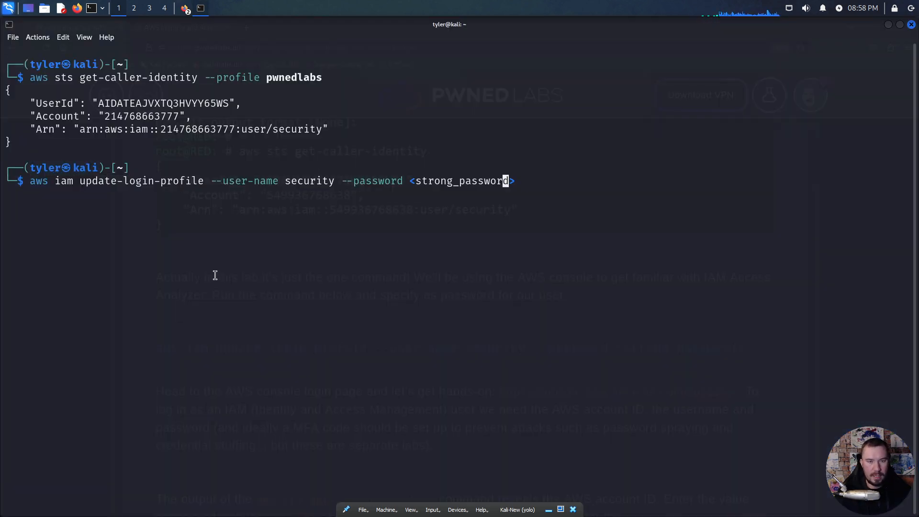
key(Right)
key(Delete)
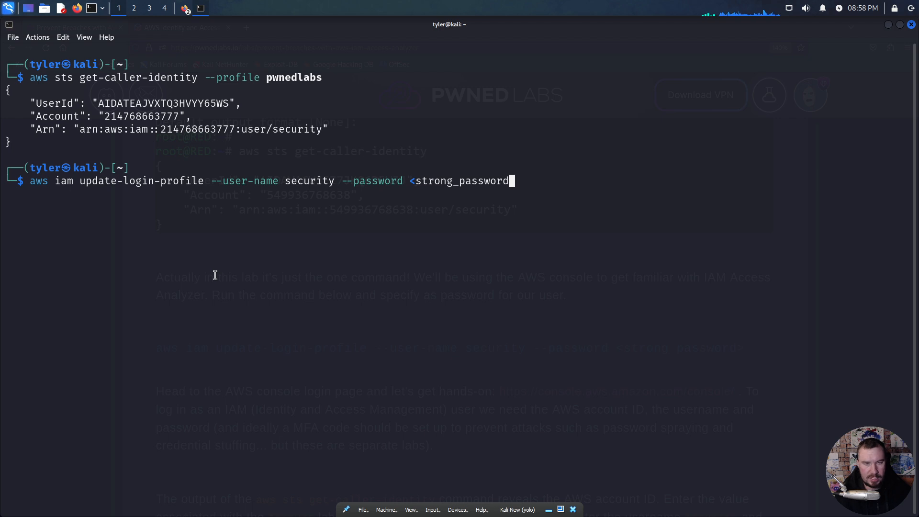
key(BackSpace)
key(BackSpace)
key(BackSpace)
key(BackSpace)
key(BackSpace)
key(BackSpace)
key(BackSpace)
key(BackSpace)
key(BackSpace)
key(BackSpace)
key(BackSpace)
key(BackSpace)
key(BackSpace)
key(BackSpace)
key(BackSpace)
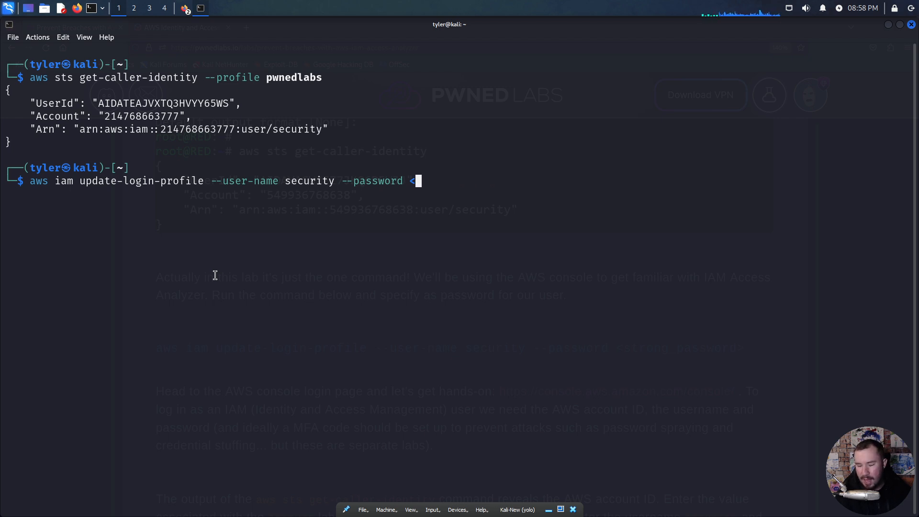
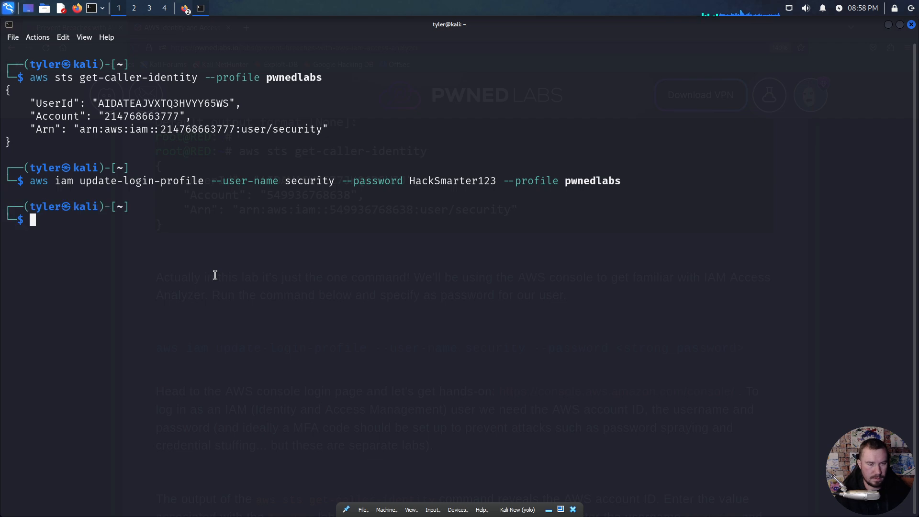
Step: Return to the lab page, open the walkthrough's AWS console link in a new tab, and bring up the IAM Access Analyzer product page
key(alt+Tab)
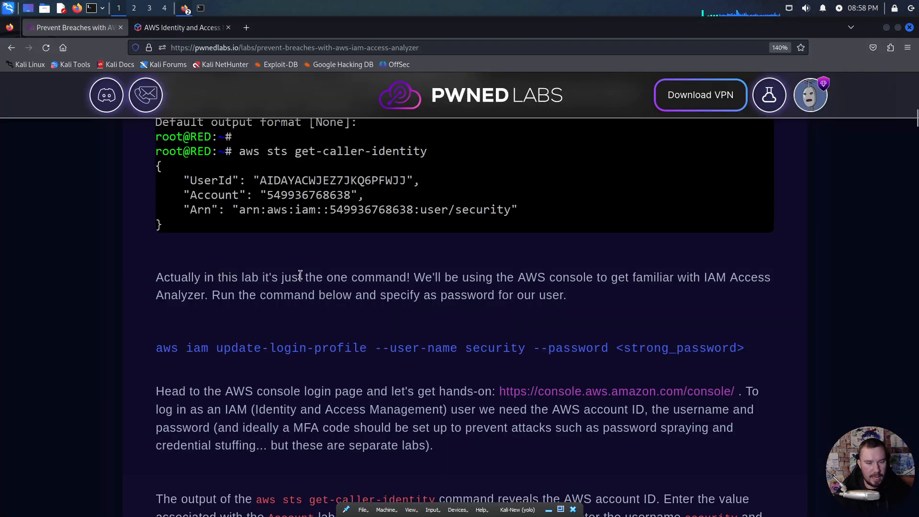
scroll(323, 312, down, 3)
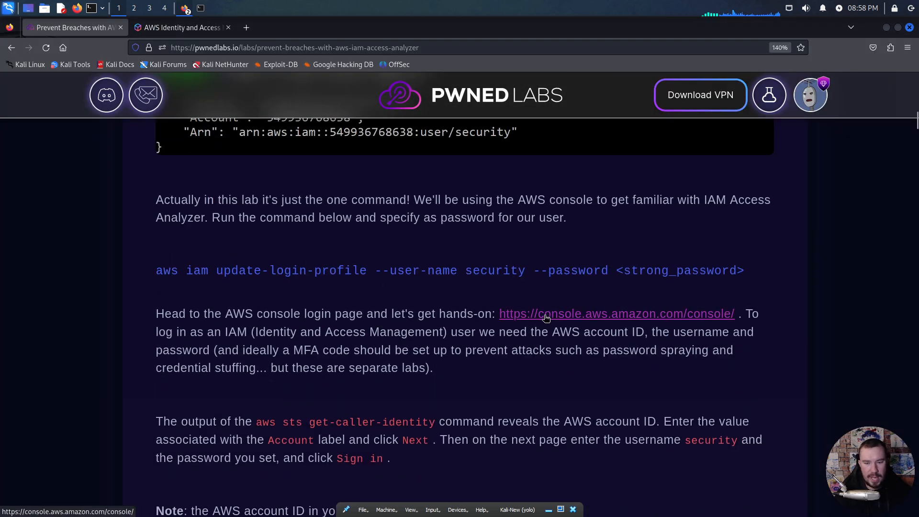
middle_click(537, 315)
click(287, 27)
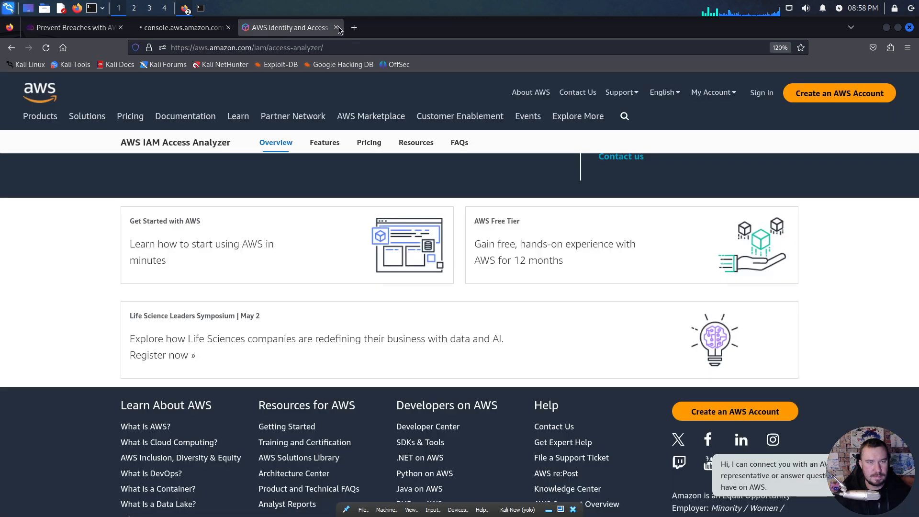
Step: Close the IAM Access Analyzer product page and move the AWS console sign-in page into its own browser window
key(ctrl+w)
drag(179, 25, 211, 148)
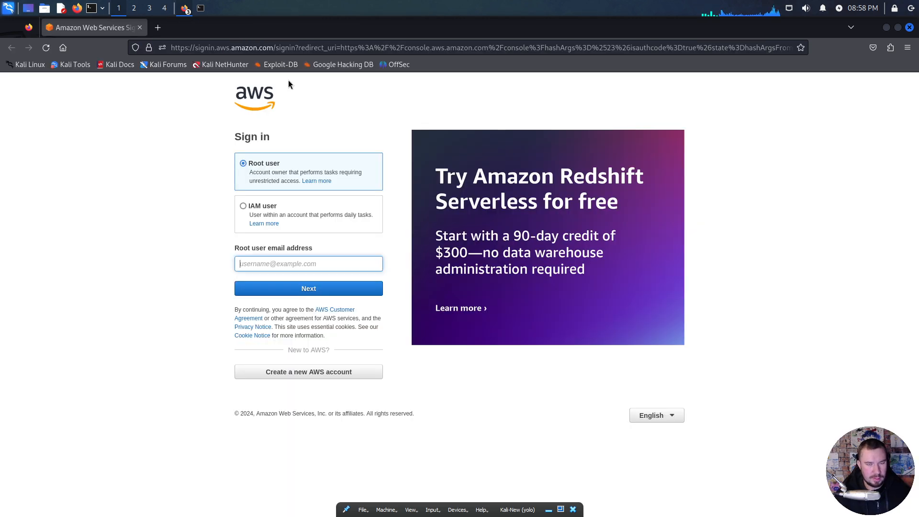
Step: Check the lab page's login instructions, then choose IAM user sign-in on the AWS page and enter the AWS account ID
key(alt+Tab)
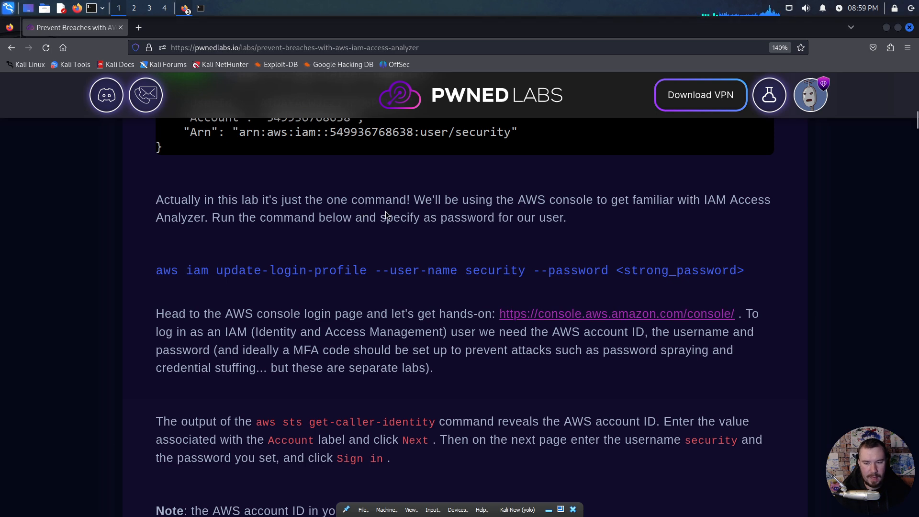
scroll(338, 239, down, 3)
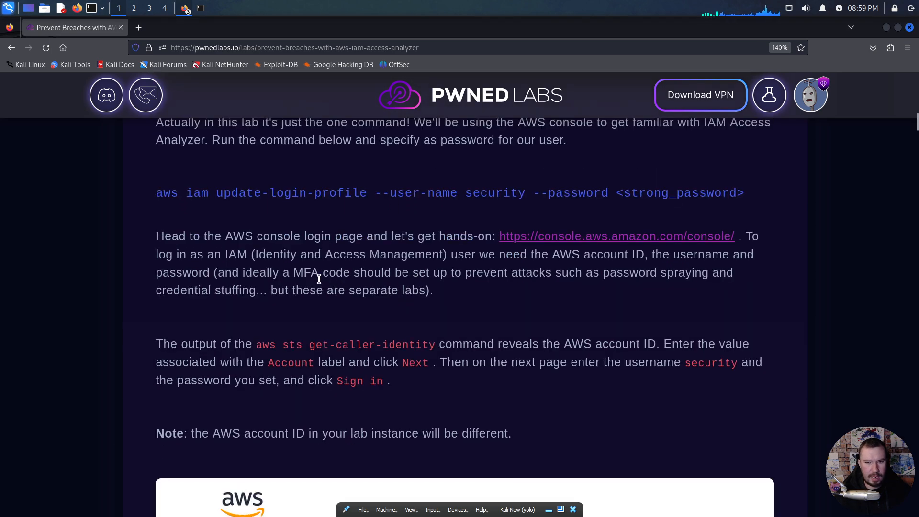
key(alt+Tab)
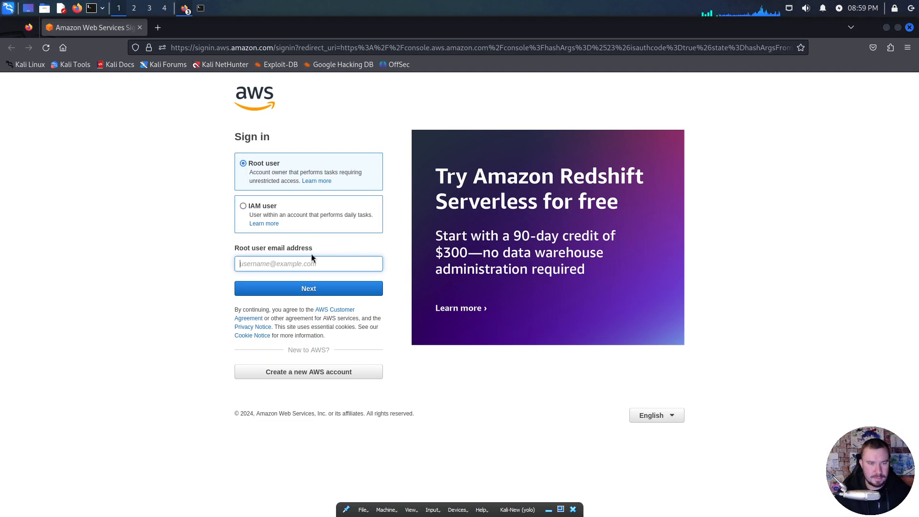
click(273, 209)
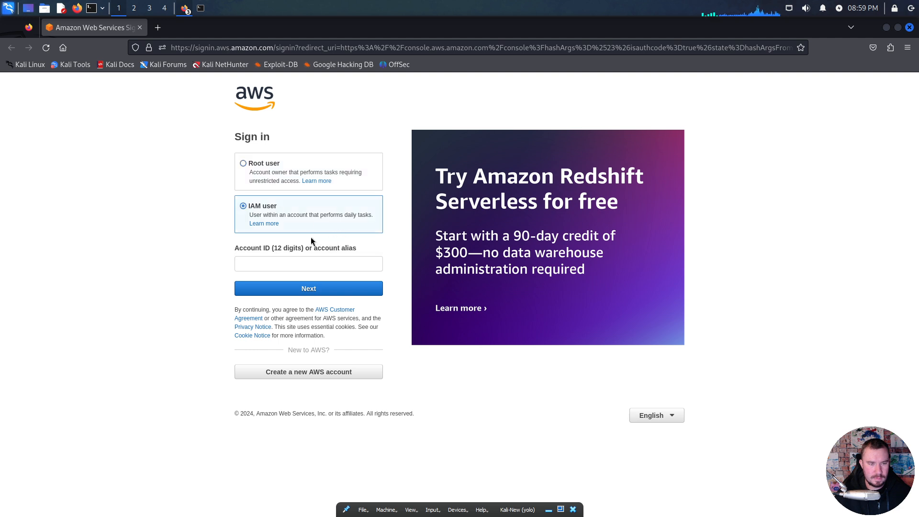
click(293, 262)
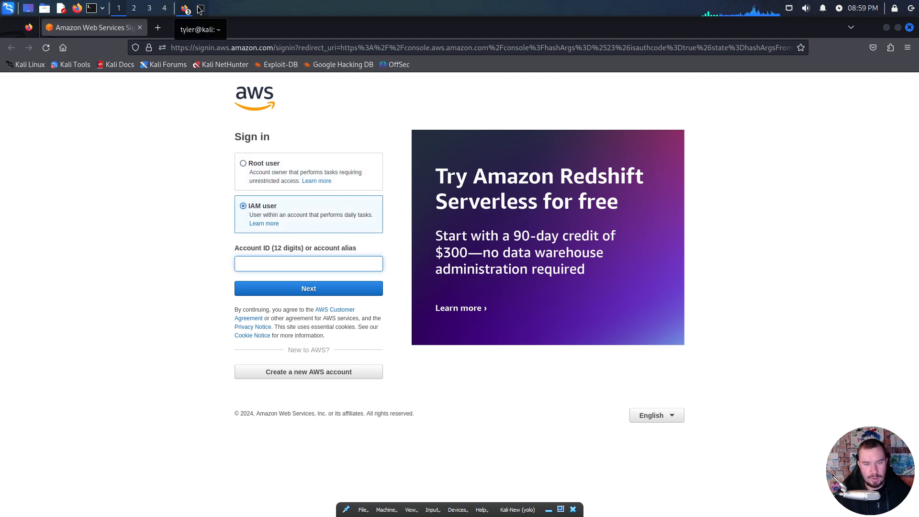
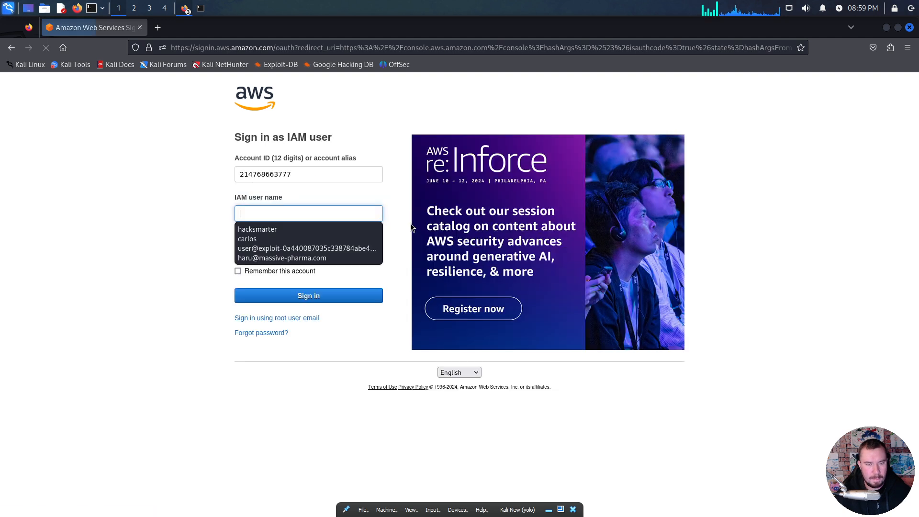
Step: Sign in to the AWS console as IAM user security with the account password, and decline saving the login in the browser
text(security)
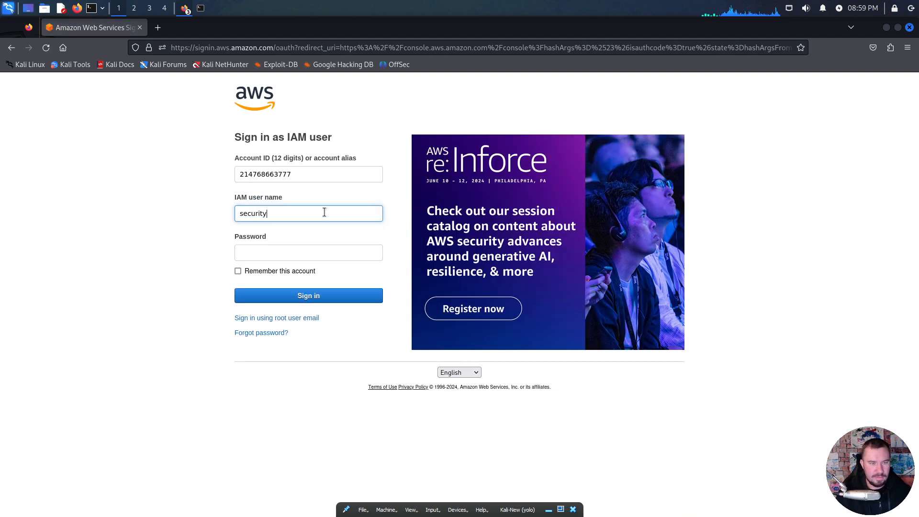
key(Tab)
text(************)
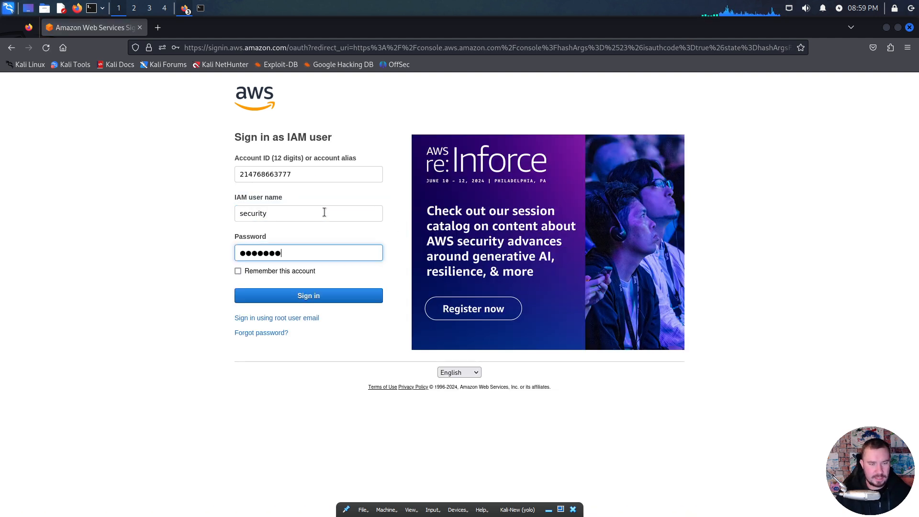
text(**)
key(Return)
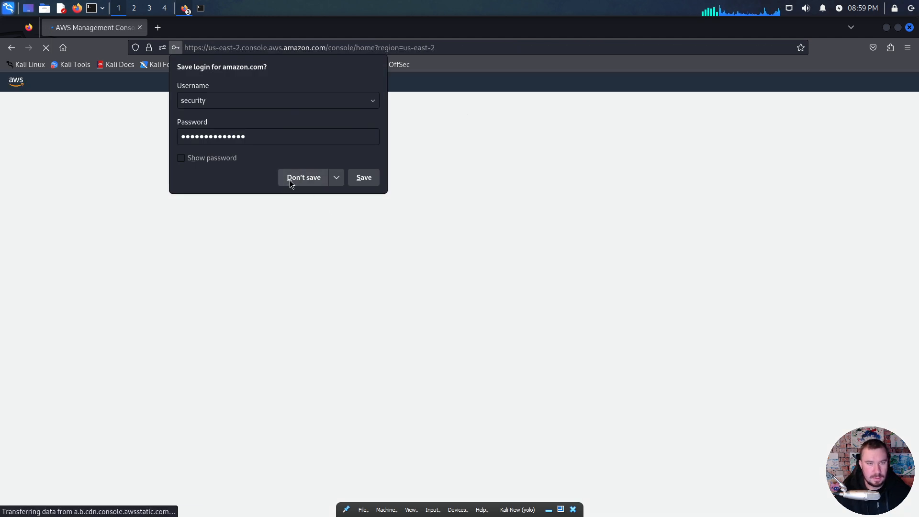
click(303, 178)
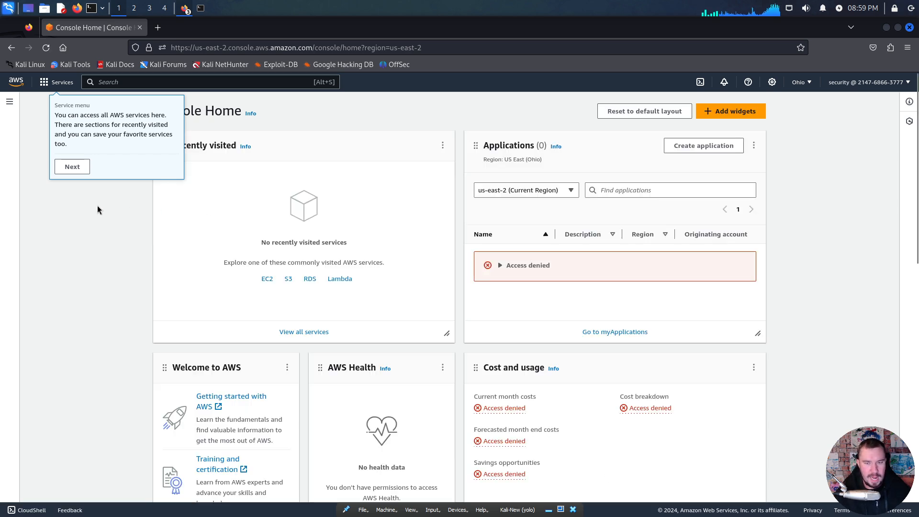
Step: Check the lab walkthrough for the required region and switch the AWS console to US West (Oregon), us-west-2
key(alt+Tab)
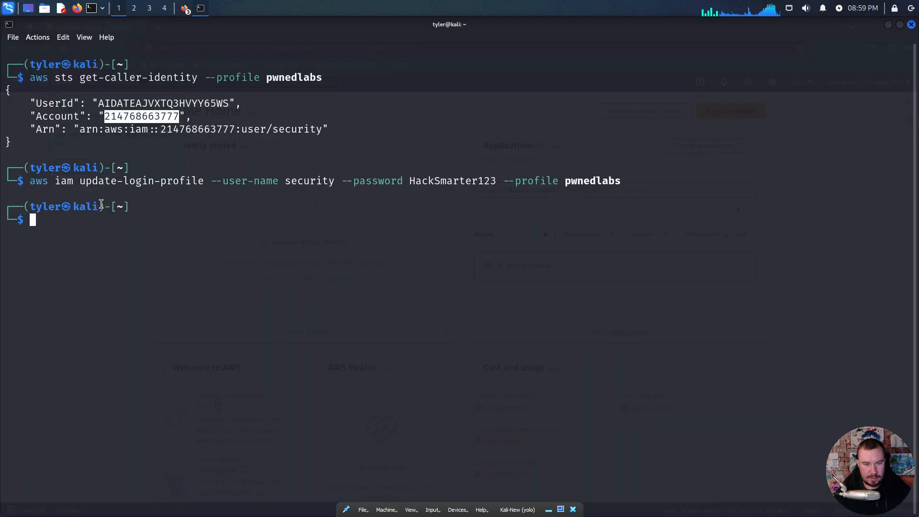
key(alt+Tab)
key(alt+Tab)
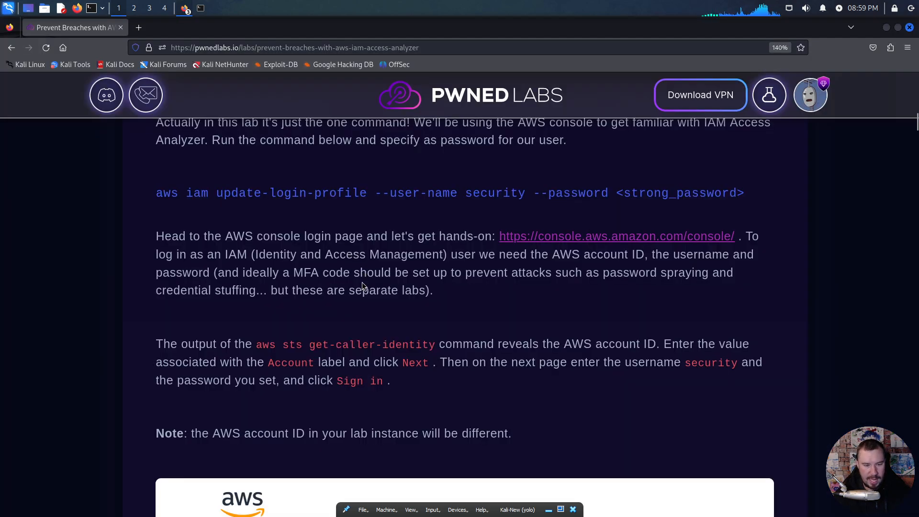
scroll(364, 281, down, 6)
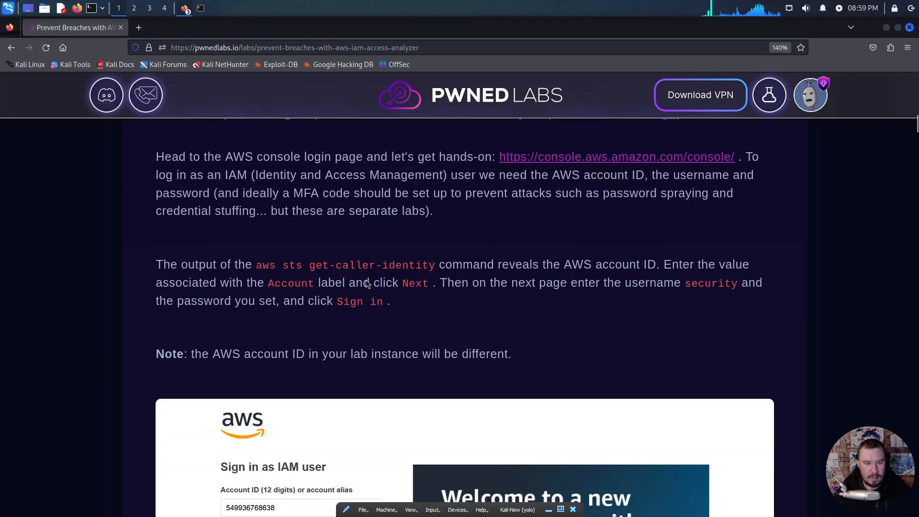
scroll(365, 280, down, 5)
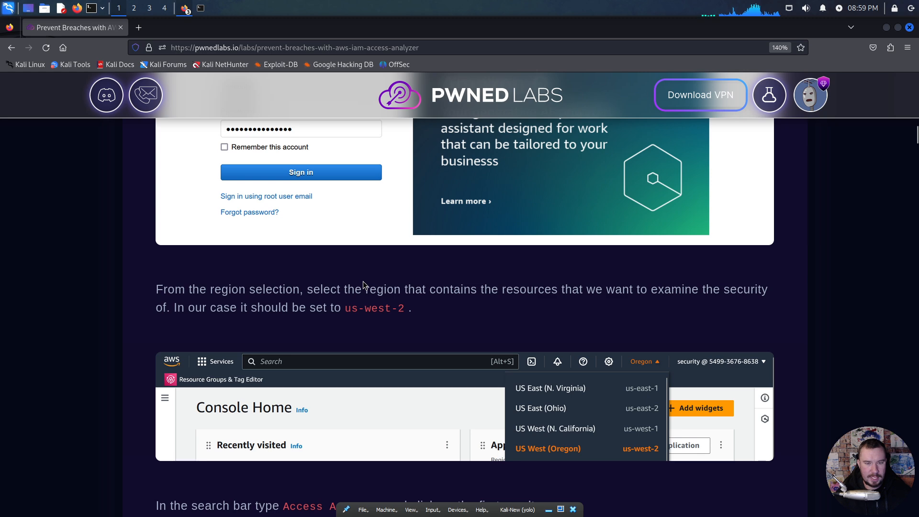
scroll(369, 280, down, 1)
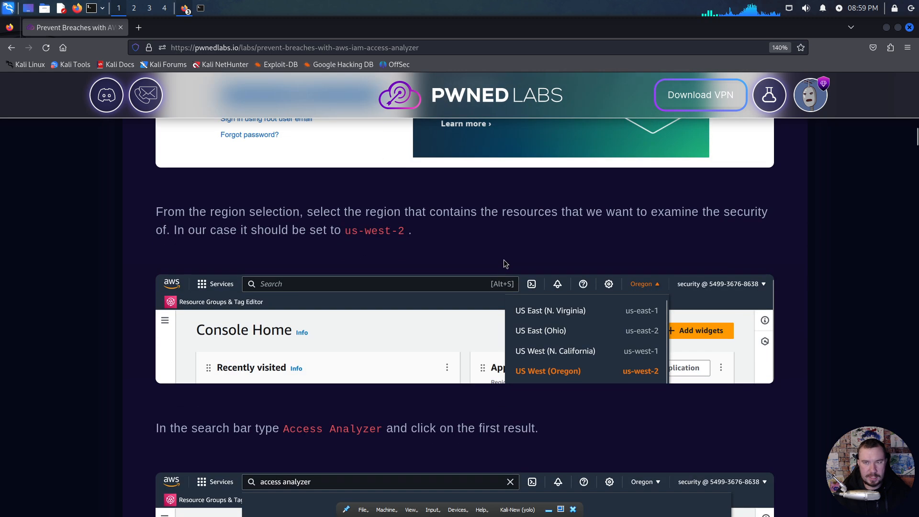
key(alt+Tab)
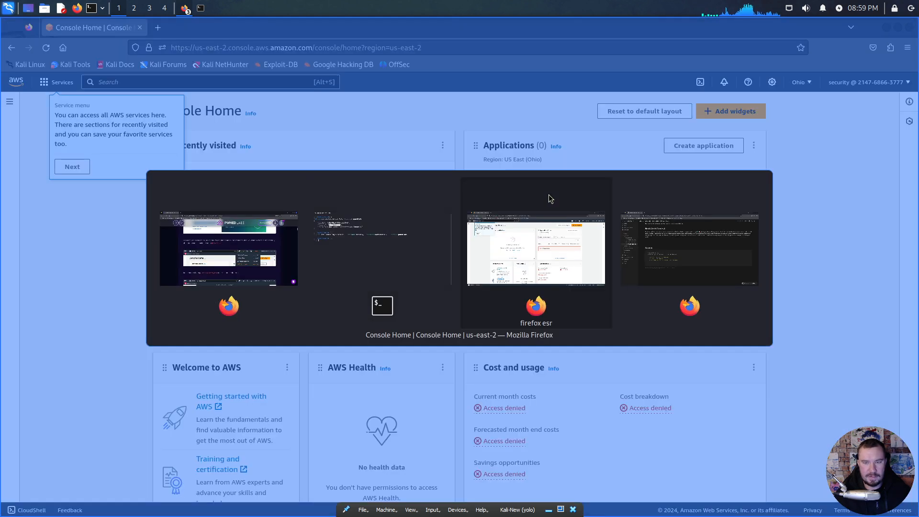
click(548, 195)
click(801, 82)
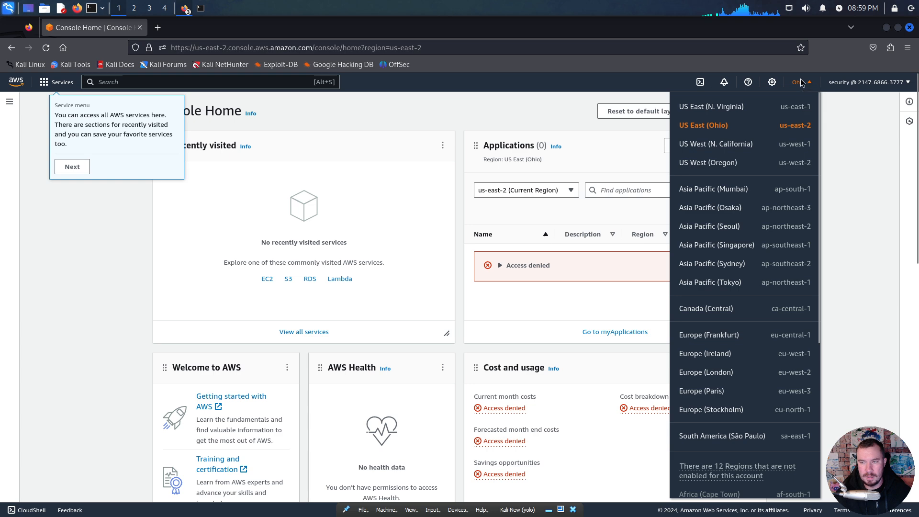
key(alt)
click(791, 187)
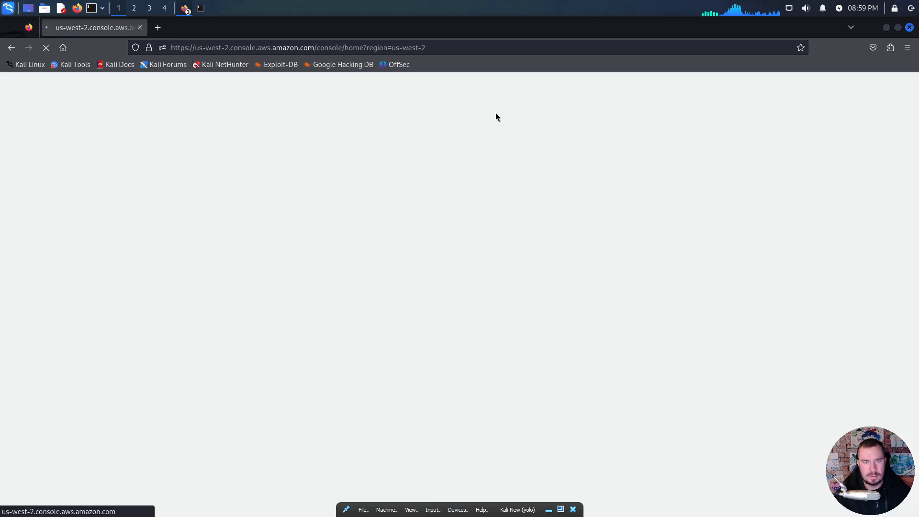
Step: Follow the walkthrough's next instruction: search the AWS console for "Access Analyzer" and open the IAM feature of that name
key(alt+Tab)
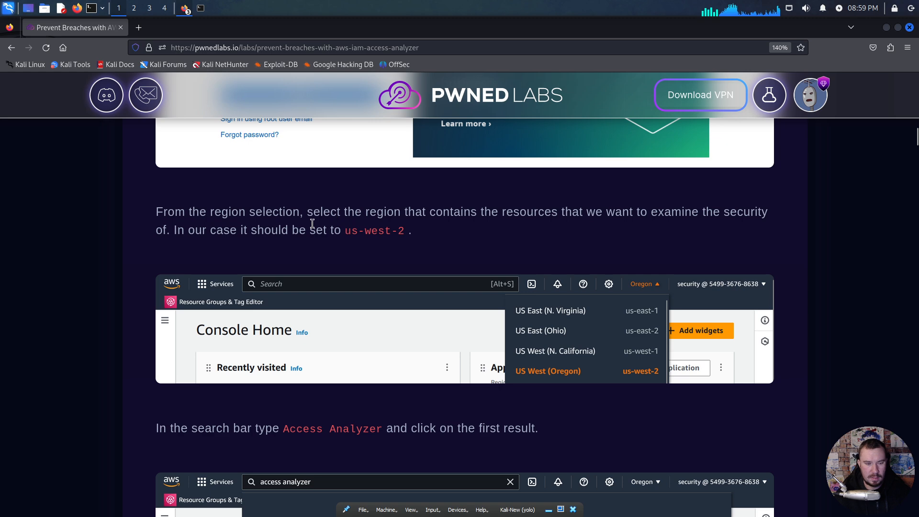
scroll(335, 220, down, 3)
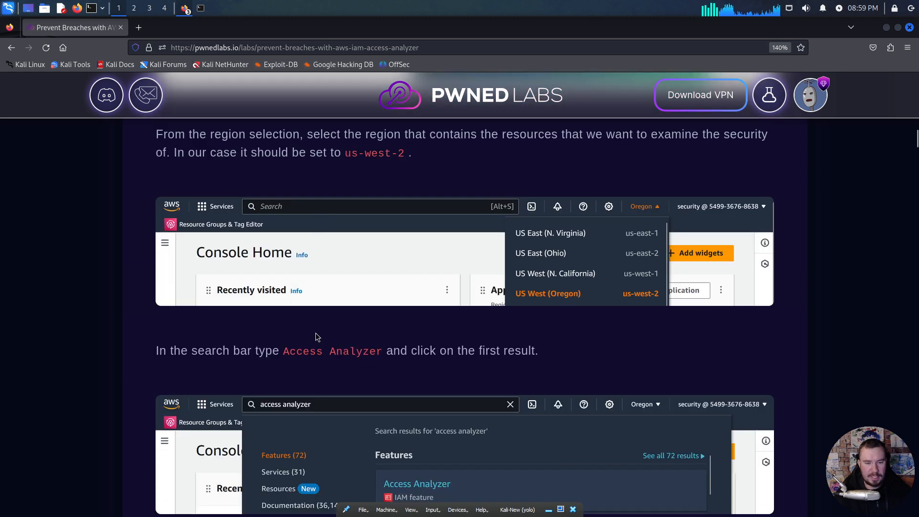
scroll(402, 305, down, 3)
key(alt+Tab)
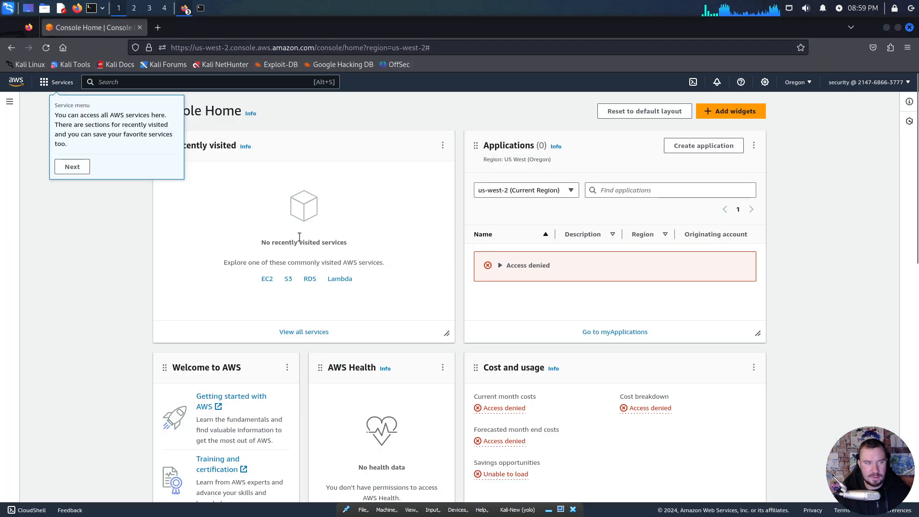
click(216, 82)
text(Access Analyzer)
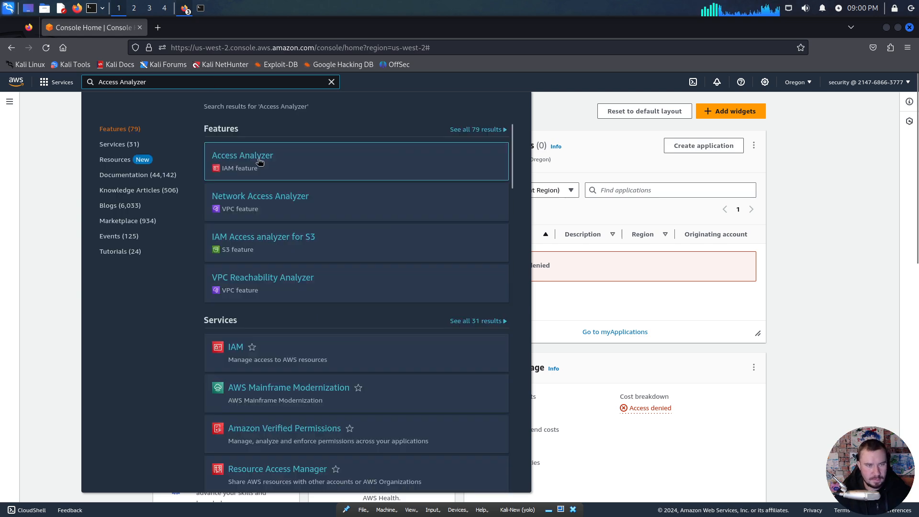
click(256, 158)
Step: Read the lab page's explanation of what IAM Access Analyzer identifies, down to the instruction to create an analyzer
key(alt+Tab)
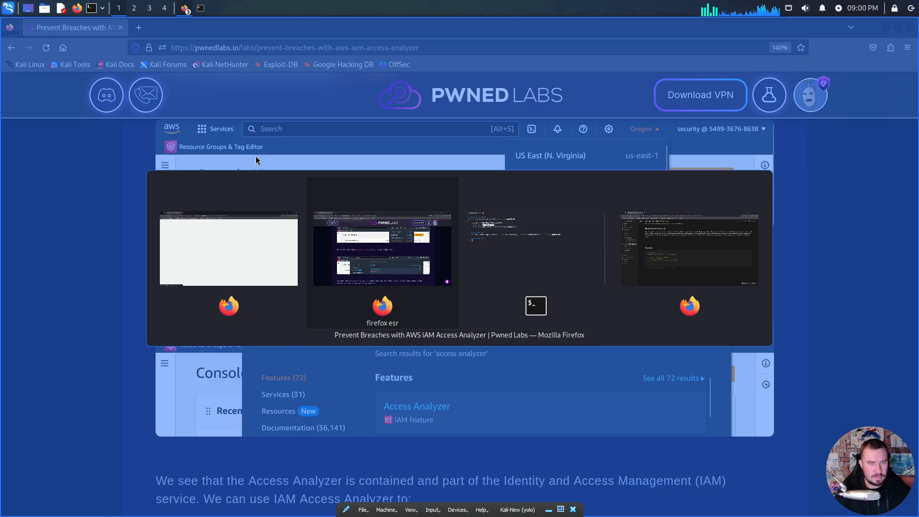
scroll(244, 312, down, 5)
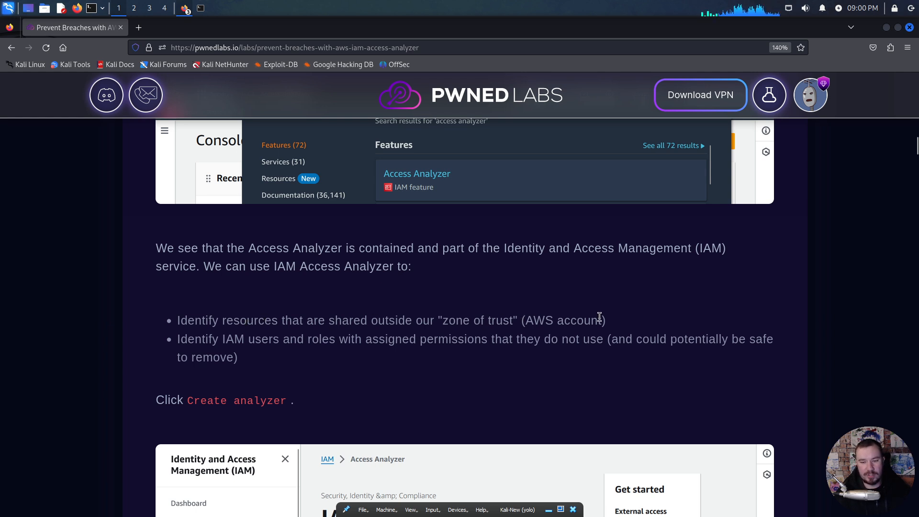
drag(608, 321, 434, 320)
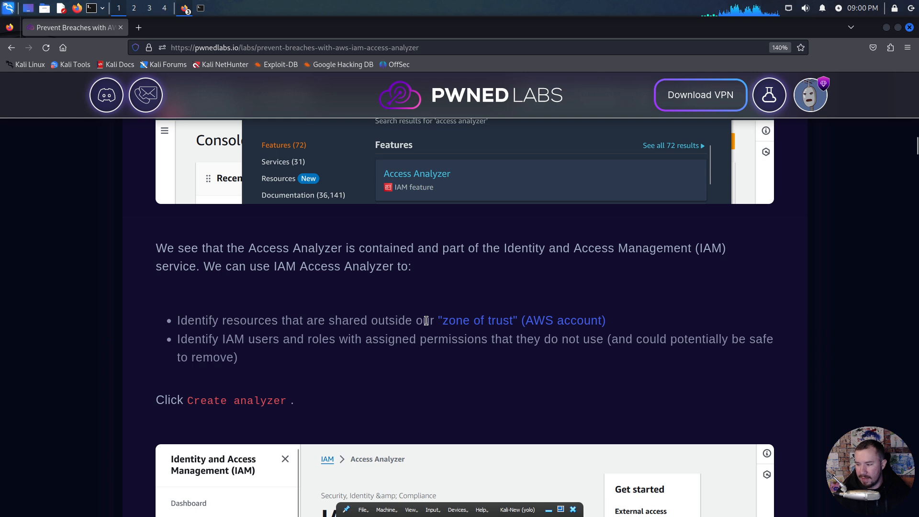
click(403, 325)
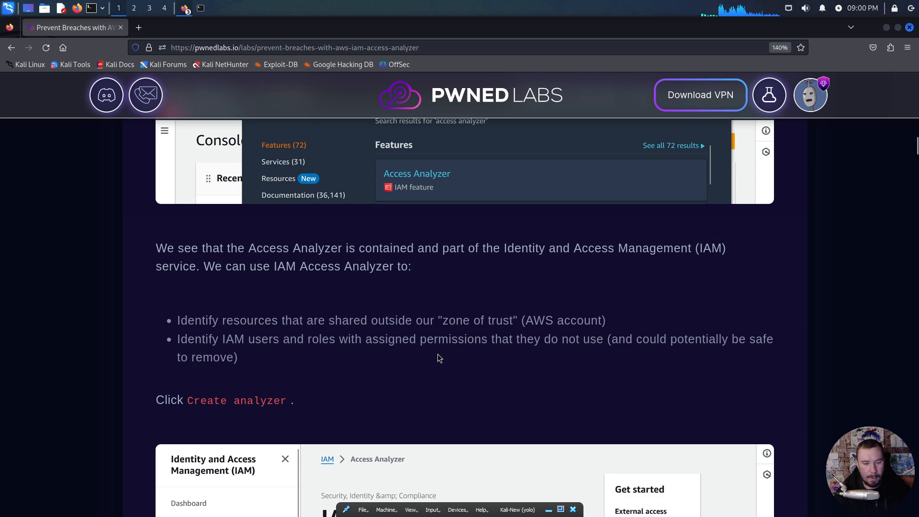
Step: Return to the AWS console and dismiss the service menu, resource search and unified settings tips
key(alt+Tab)
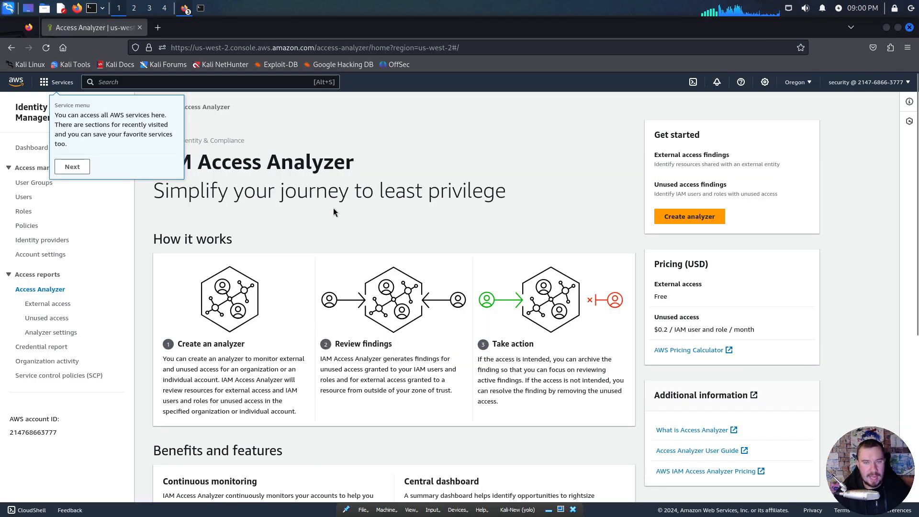
click(79, 166)
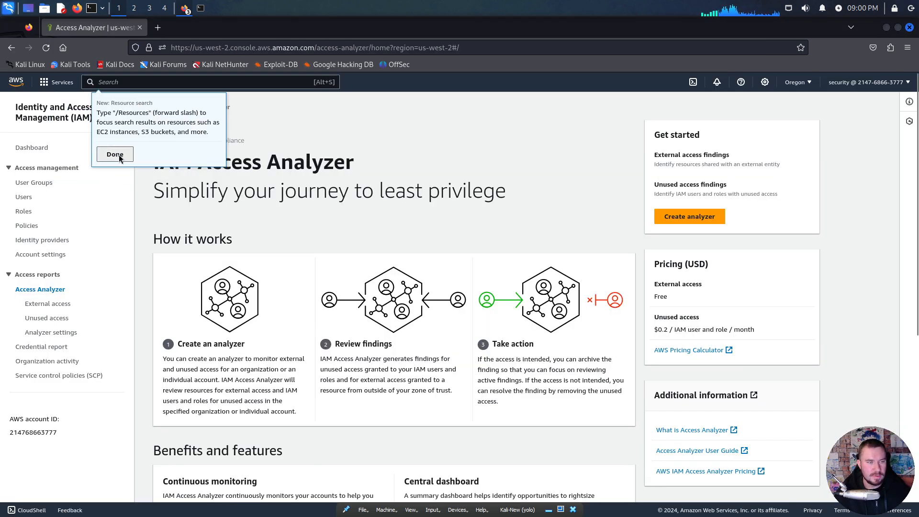
click(113, 154)
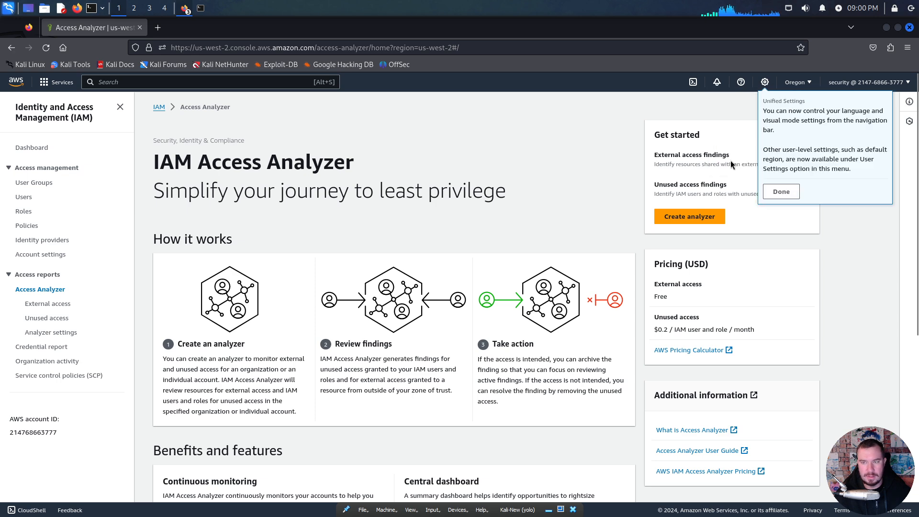
click(780, 191)
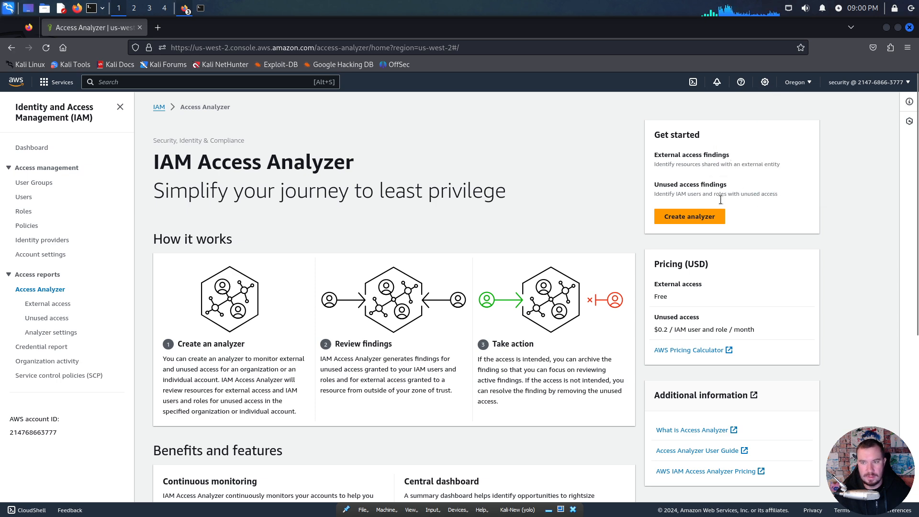
Step: Create an external access analyzer in US West (Oregon), keeping the suggested name and the current account as zone of trust
click(689, 218)
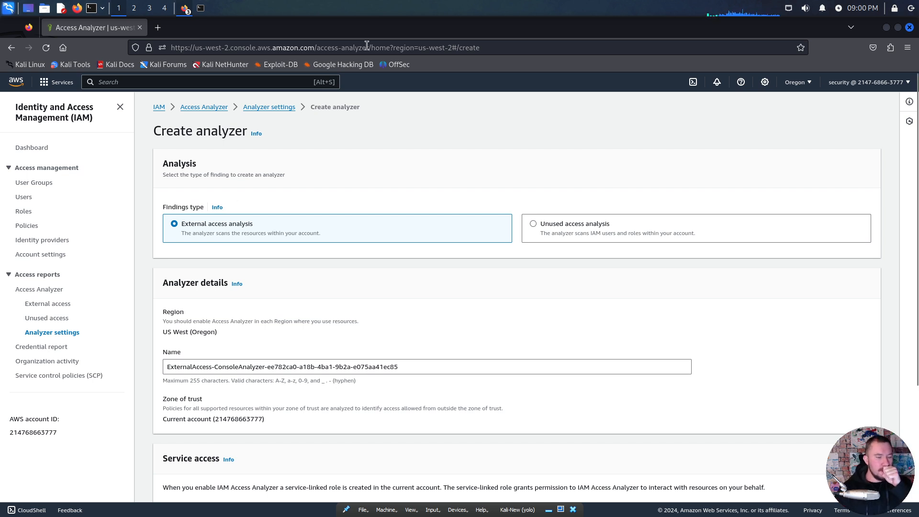
scroll(345, 416, down, 3)
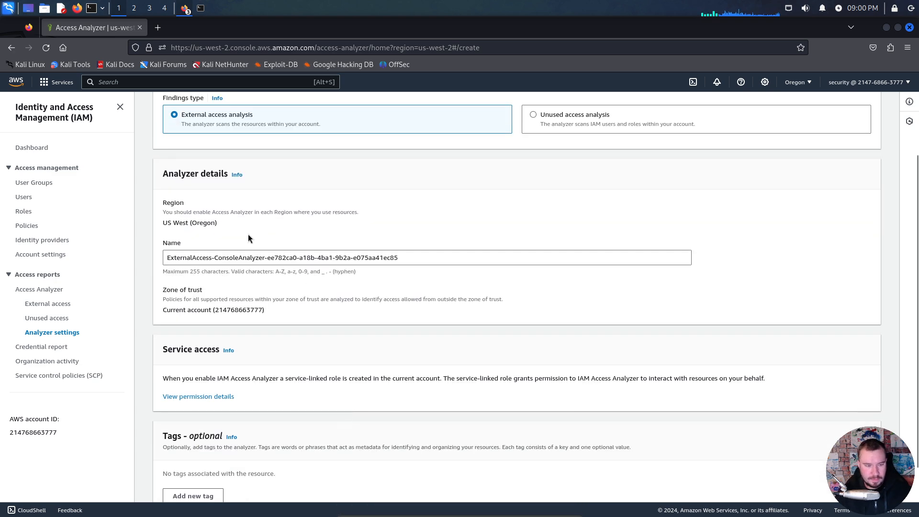
scroll(383, 336, down, 2)
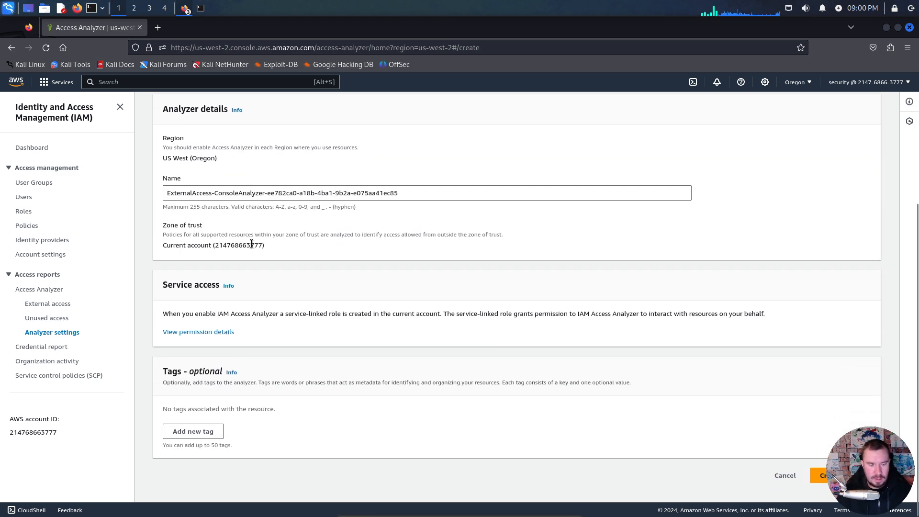
click(824, 475)
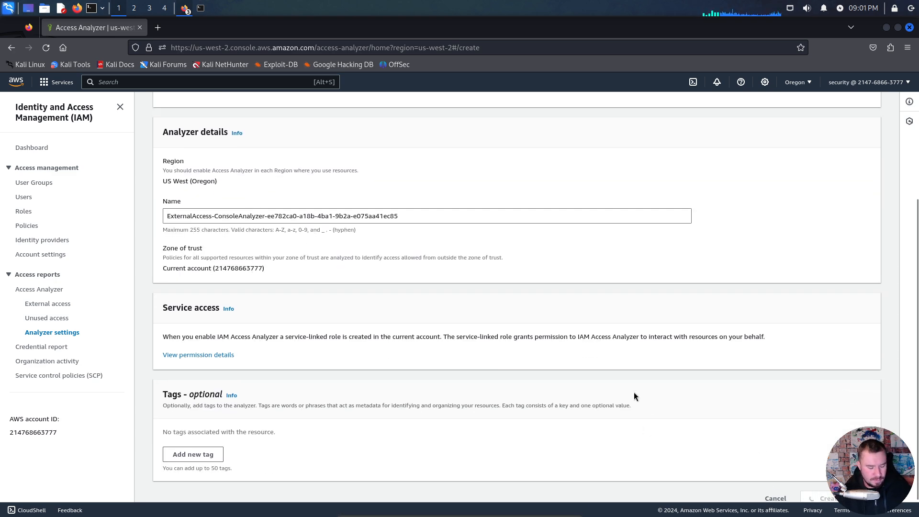
Step: Switch to the Pwned Labs page and read the walkthrough from creating the analyzer down to the first finding's instruction
key(alt+Tab)
scroll(335, 356, down, 10)
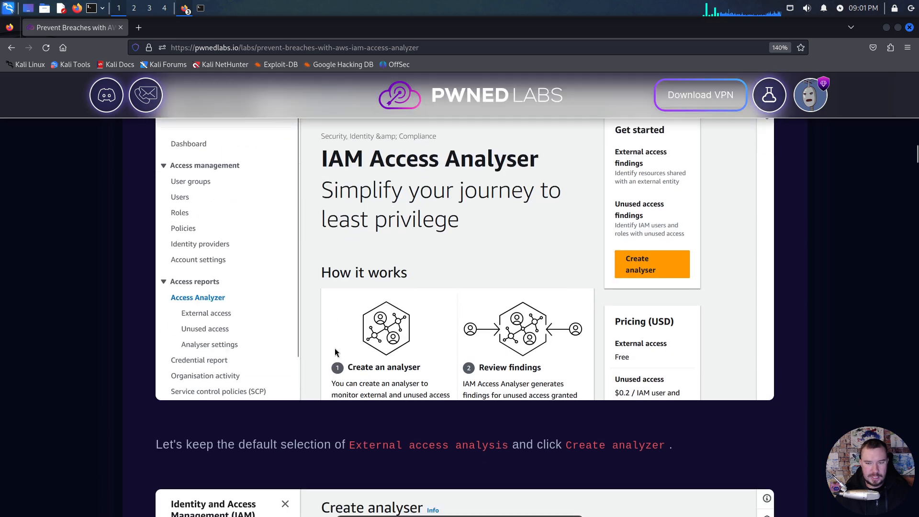
scroll(336, 371, down, 12)
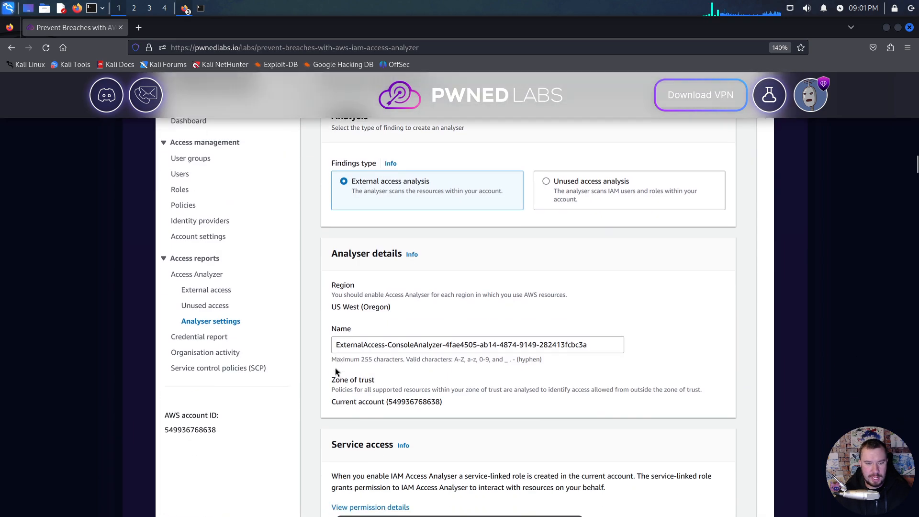
scroll(335, 368, down, 5)
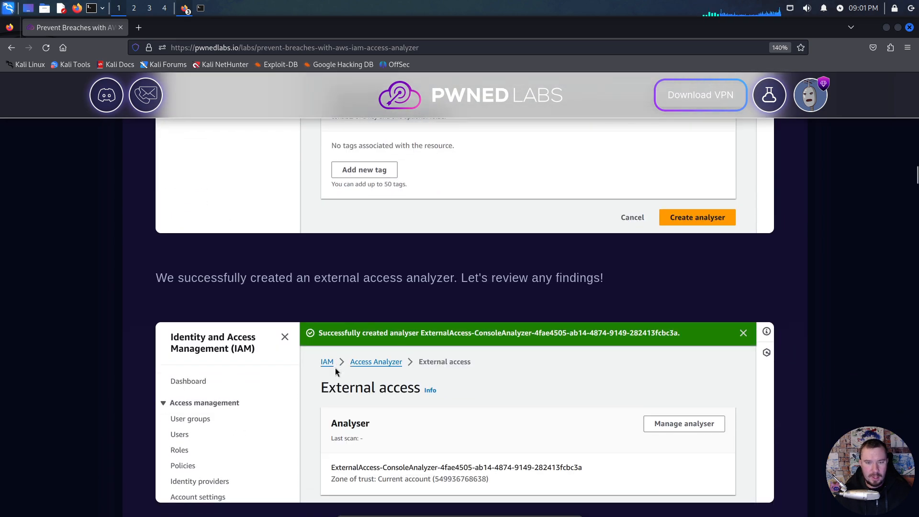
scroll(337, 372, down, 2)
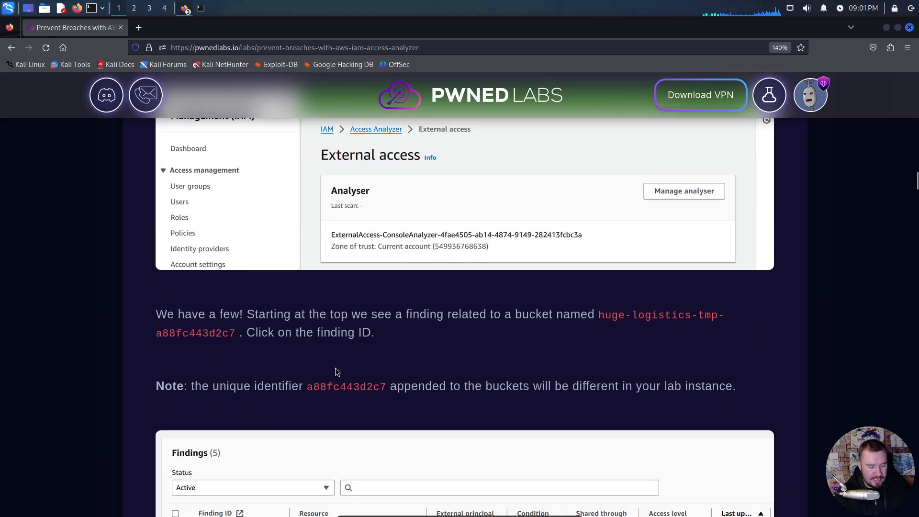
Step: Return to the AWS console and filter the external access findings to all statuses
key(alt+Tab)
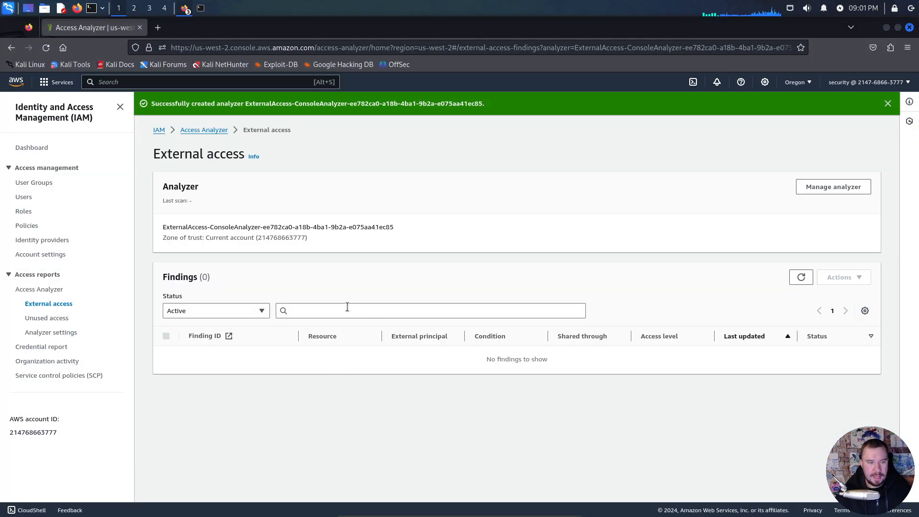
click(258, 309)
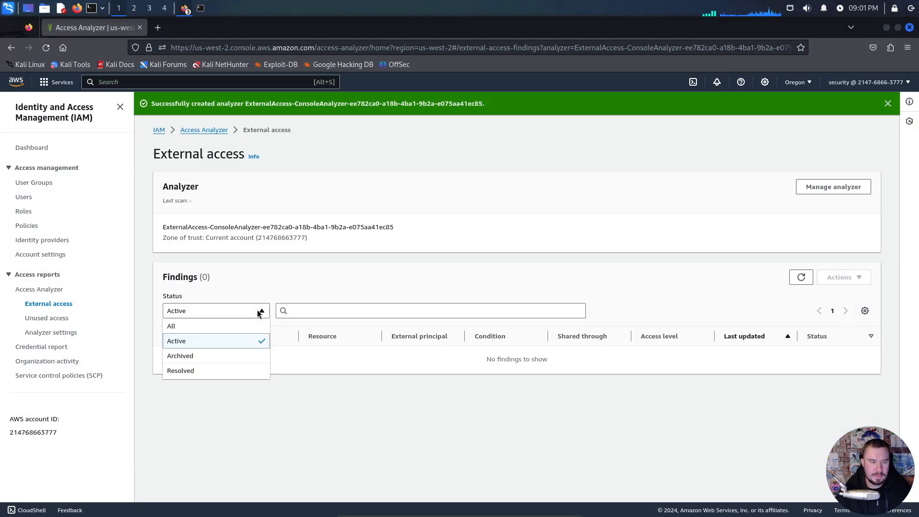
click(230, 327)
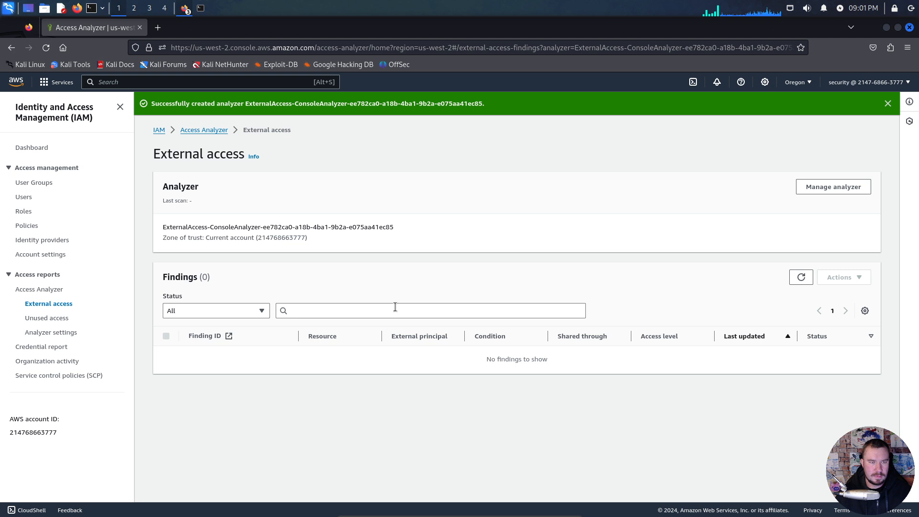
Step: Reopen the active findings from the Access Analyzer summary and set their status filter to All again
click(215, 131)
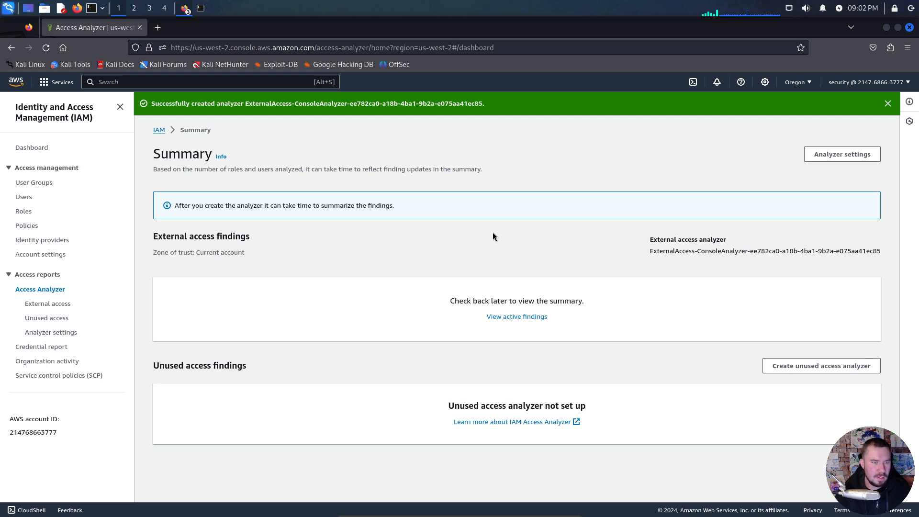
click(519, 318)
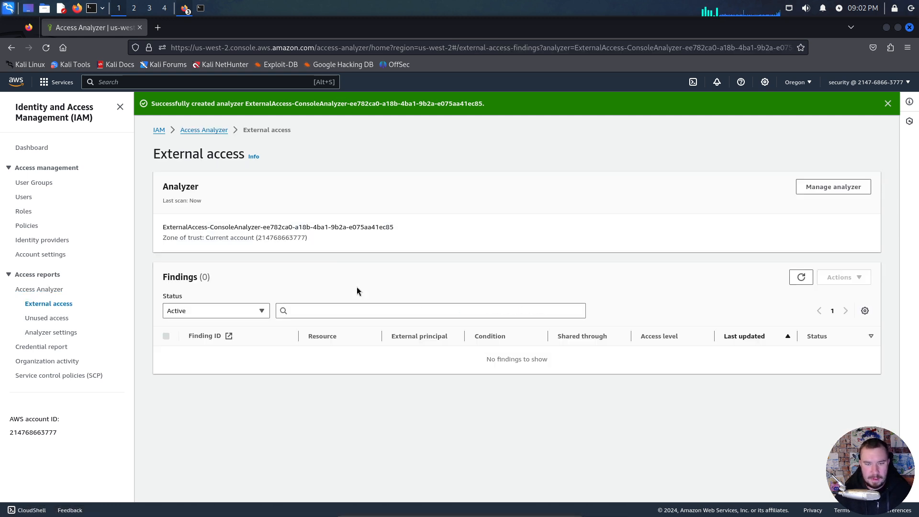
click(259, 309)
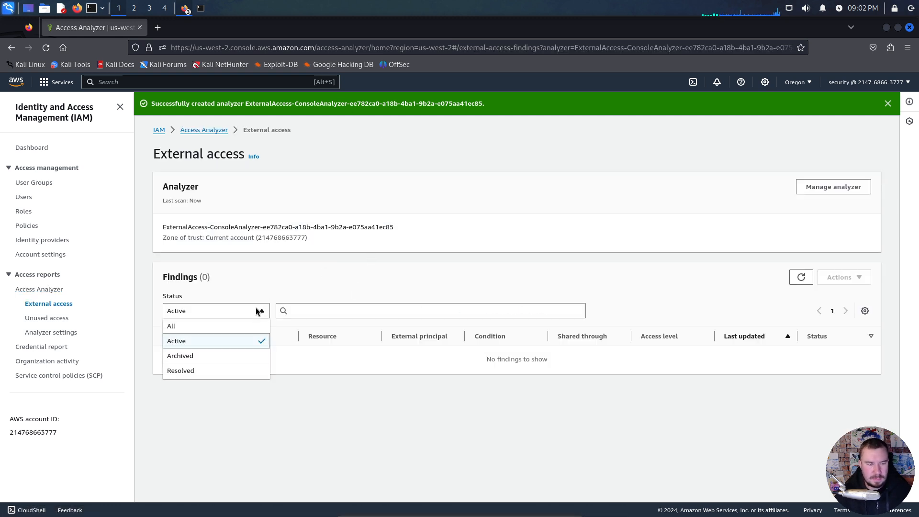
click(231, 327)
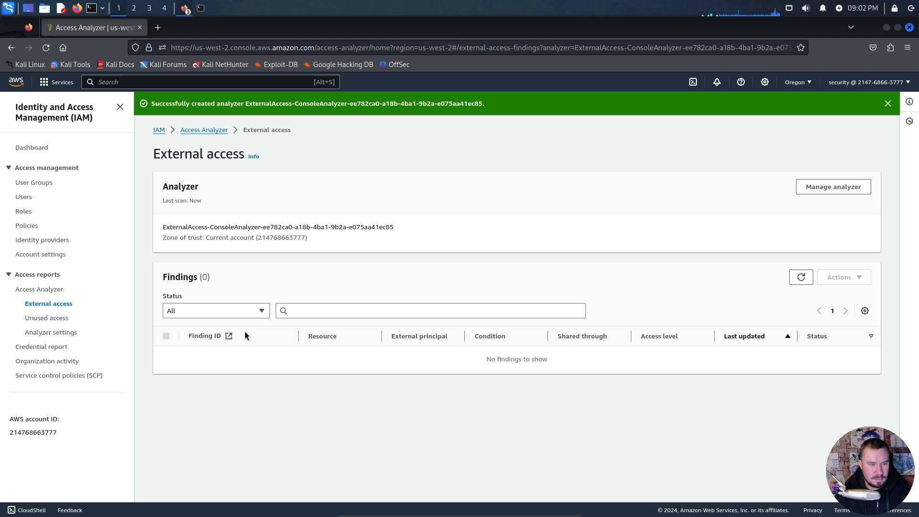
Step: Open the IAM dashboard, check the available regions and reset the page zoom to 100%
click(327, 48)
key(Escape)
key(Escape)
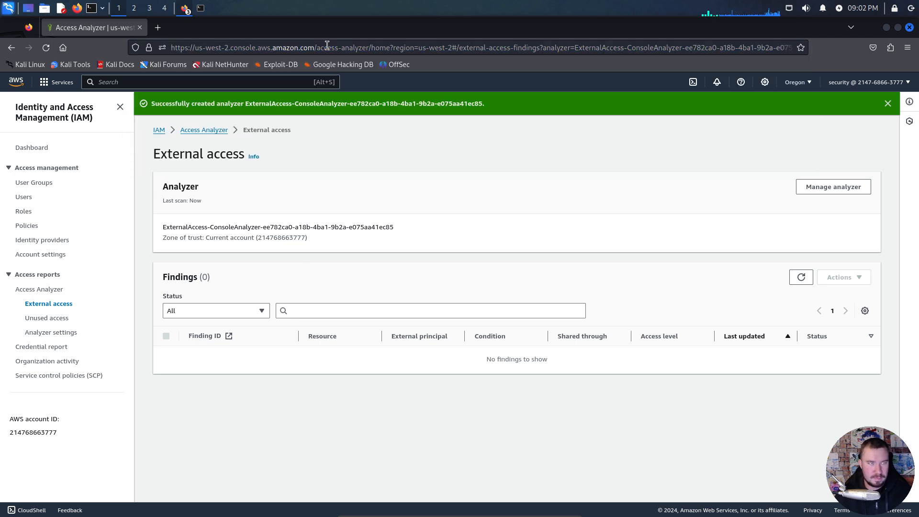
click(160, 130)
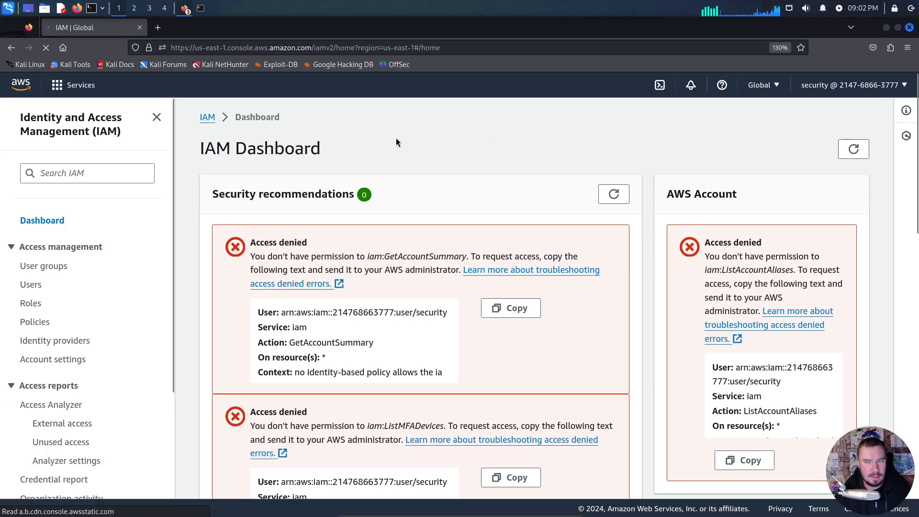
click(761, 86)
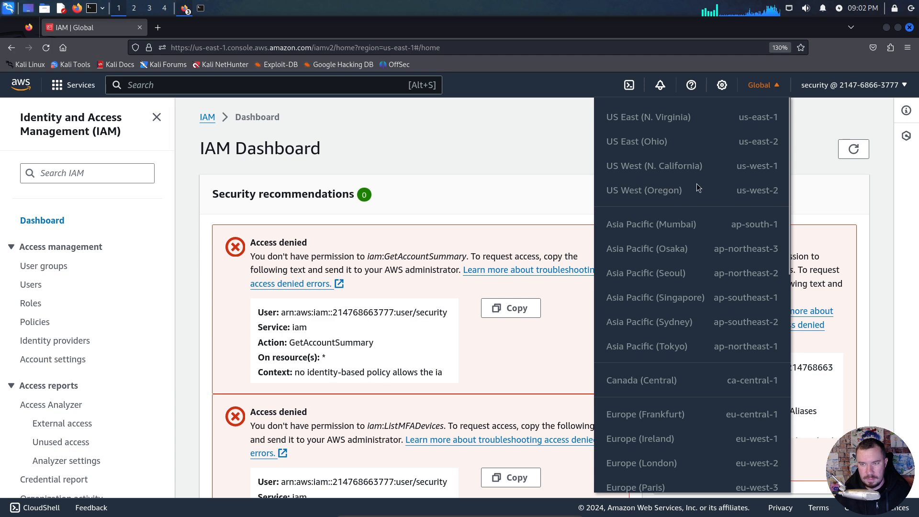
key(ctrl+minus)
key(ctrl+minus)
key(ctrl+minus)
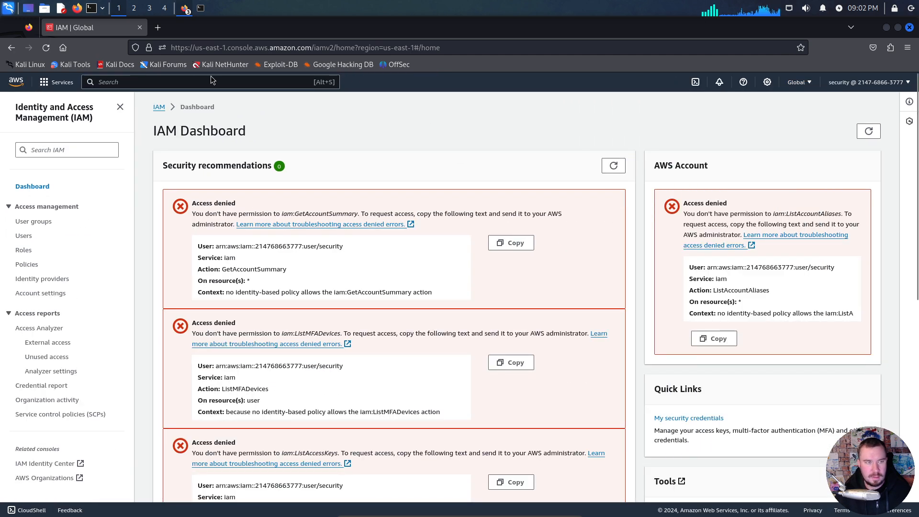
Step: Search the console for "access analyzer", open the IAM feature and switch its region to US West (Oregon)
click(206, 81)
text(access analyzer)
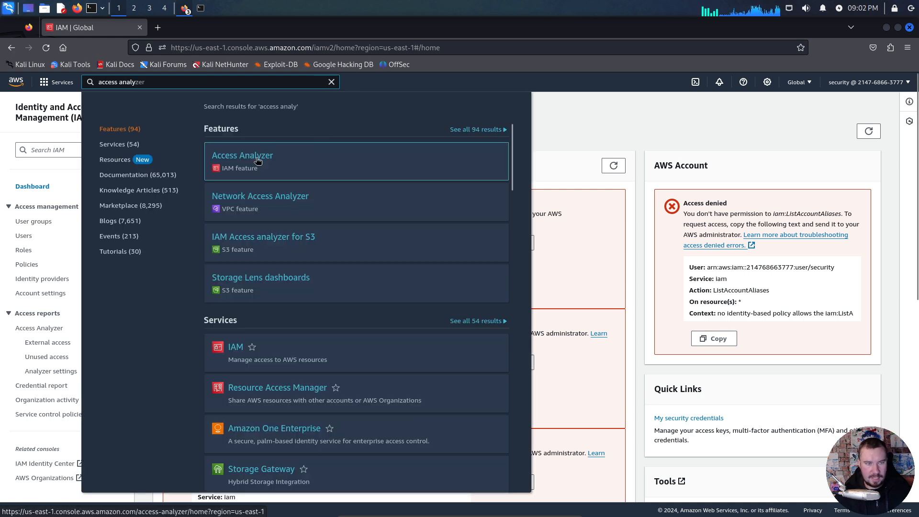
click(259, 158)
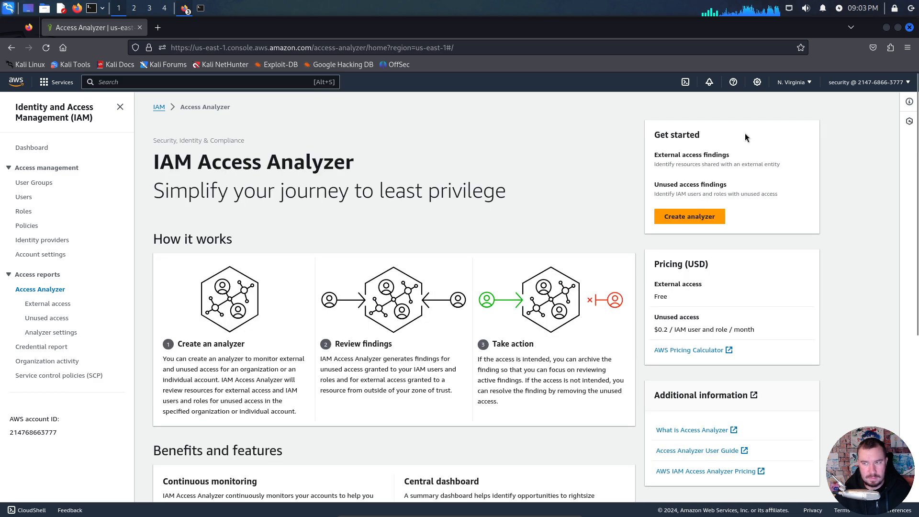
click(793, 83)
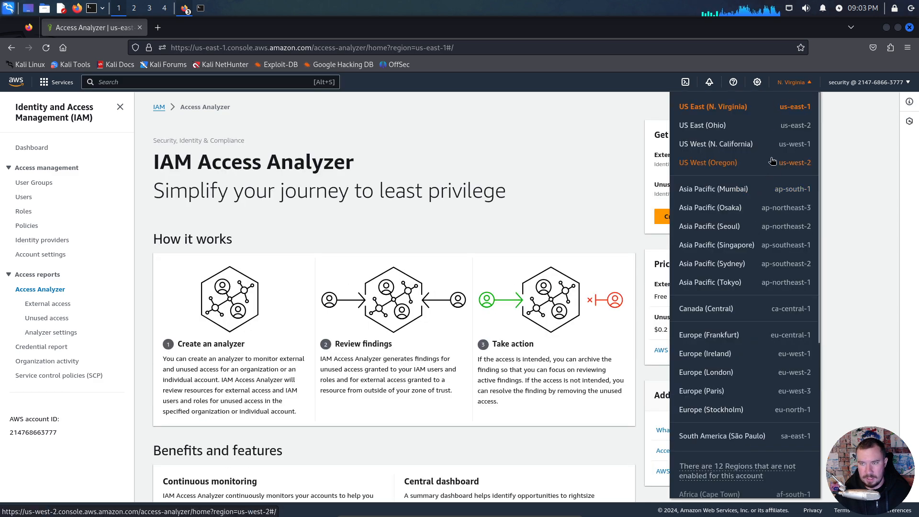
click(708, 163)
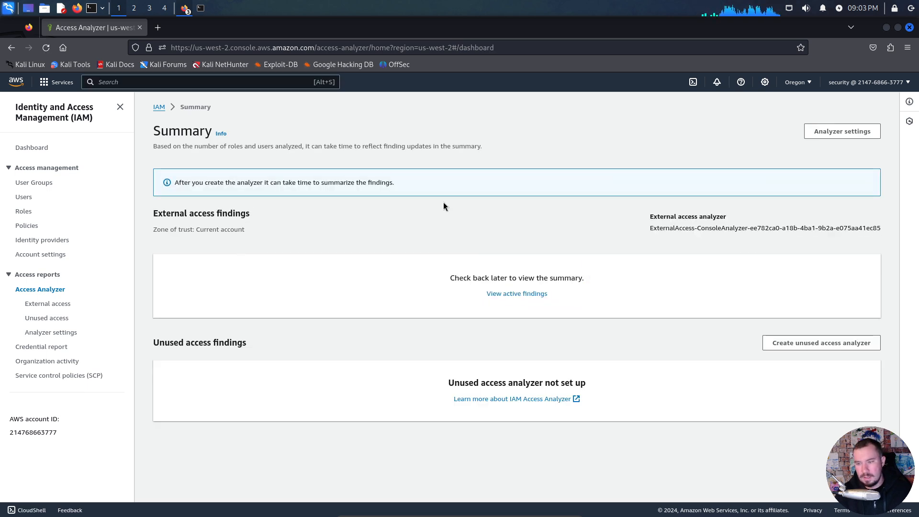
Step: Open the active external access findings, then widen the Resource column and narrow the Shared through column
click(539, 297)
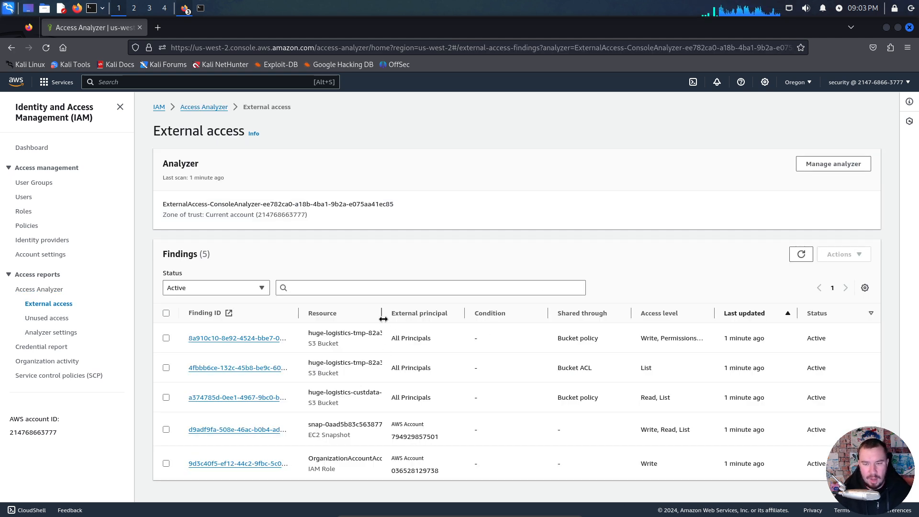
drag(384, 319, 446, 320)
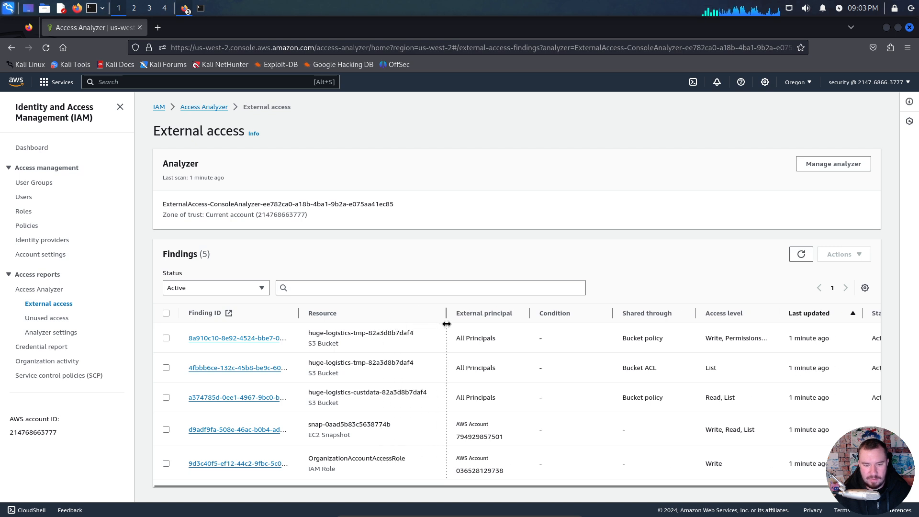
drag(695, 314, 643, 319)
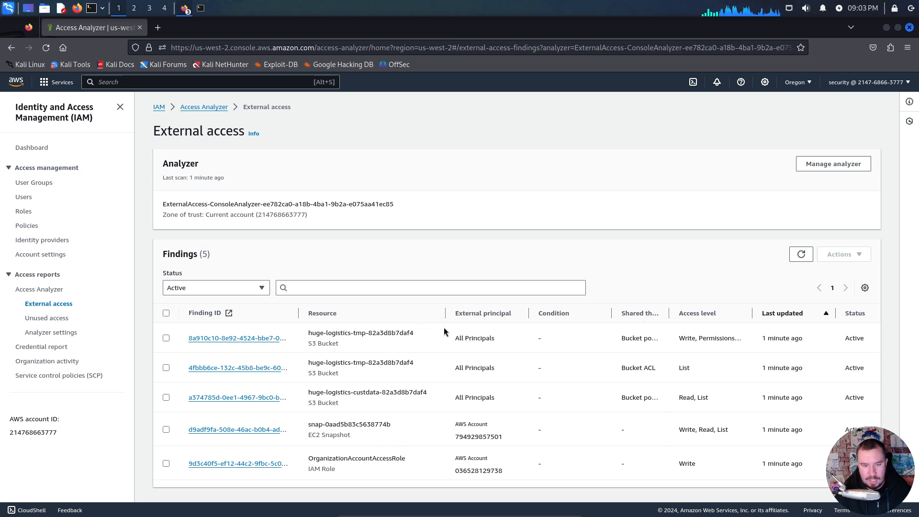
Step: Examine the resource type, external principal and full access levels of the first huge-logistics-tmp bucket finding
drag(340, 347, 307, 347)
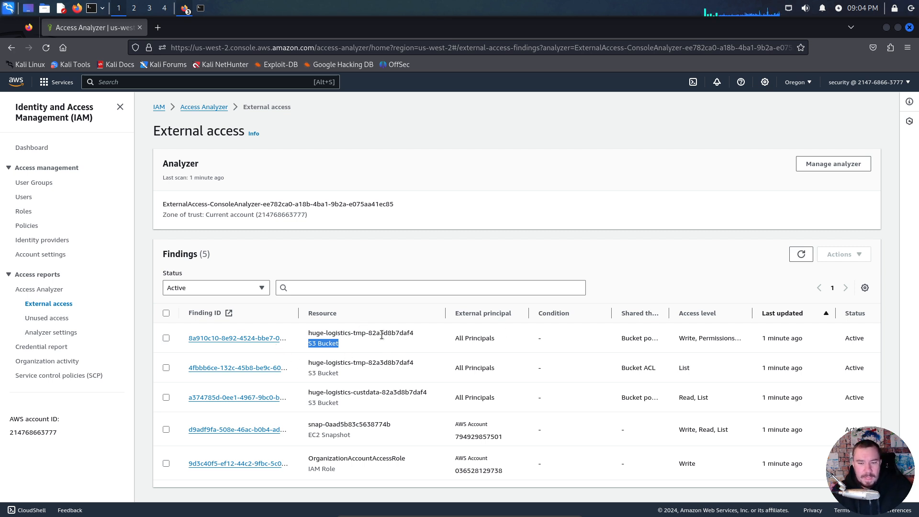
drag(499, 341, 454, 338)
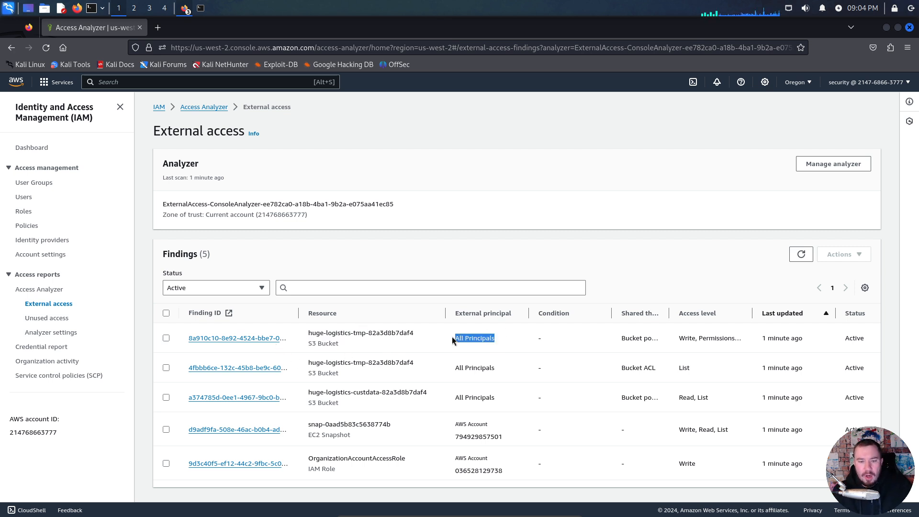
click(476, 338)
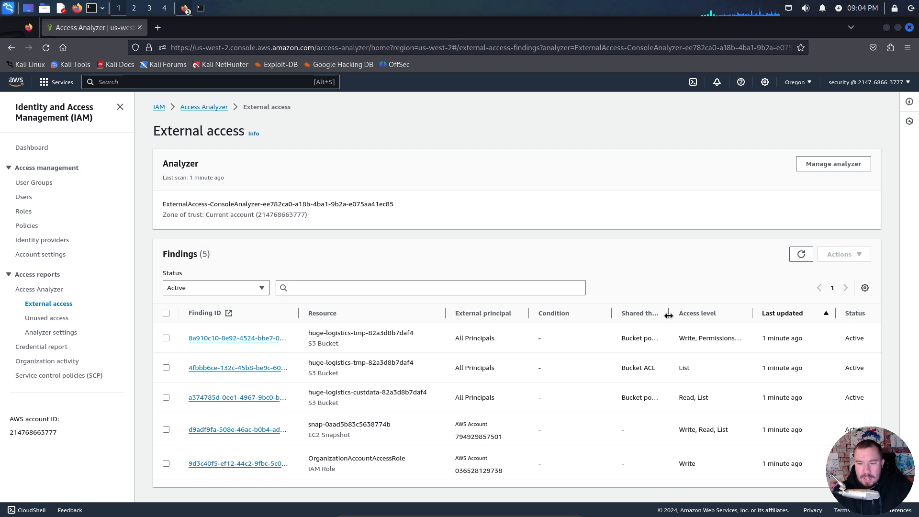
mouse_move(669, 313)
mouse_down()
mouse_move(713, 313)
mouse_move(669, 313)
mouse_up()
drag(754, 313, 834, 313)
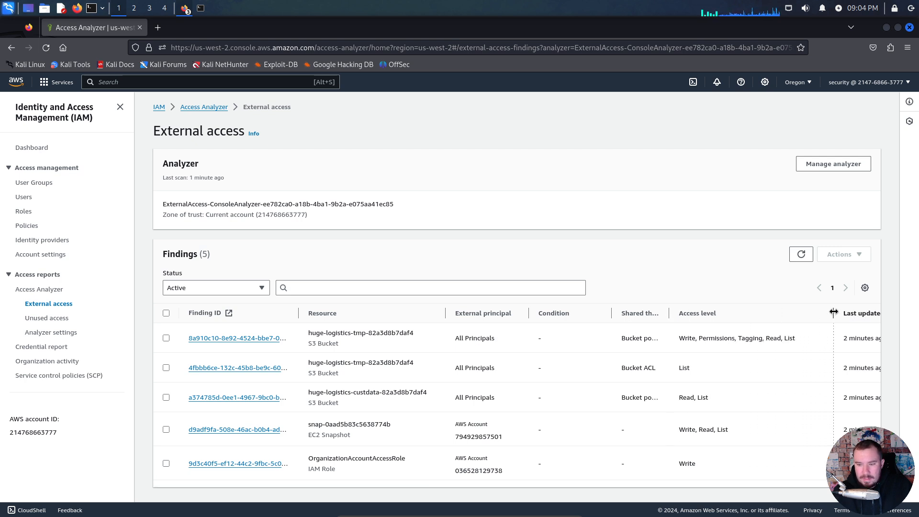
drag(833, 313, 726, 314)
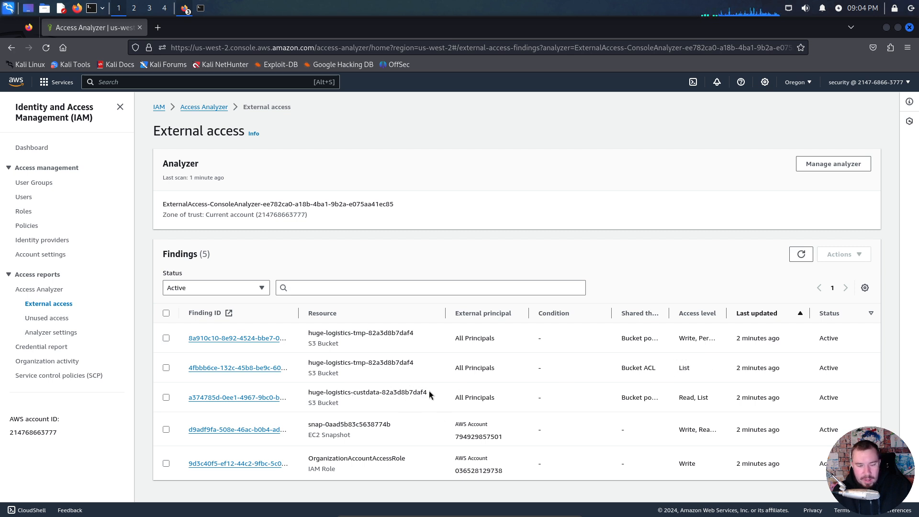
Step: Examine the huge-logistics-custdata bucket finding and the EC2 snapshot finding's external account and access levels
drag(429, 393, 309, 391)
click(455, 393)
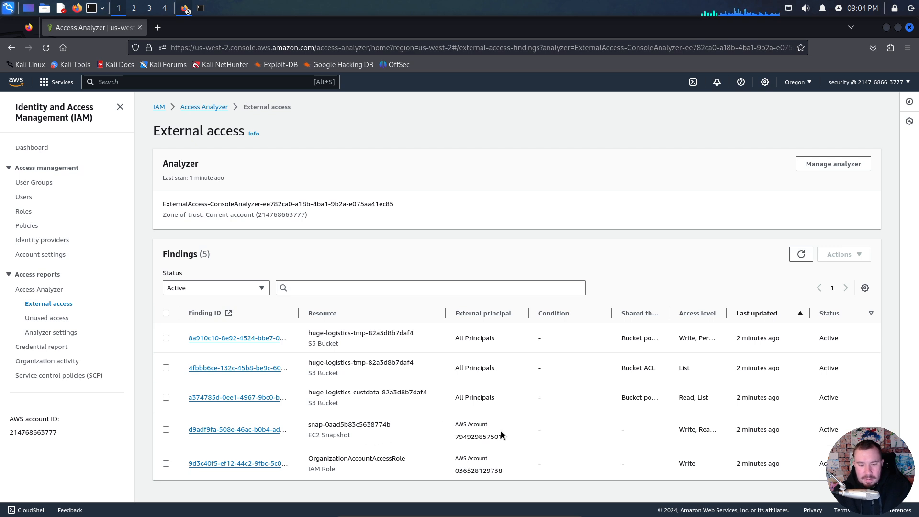
drag(505, 438, 463, 436)
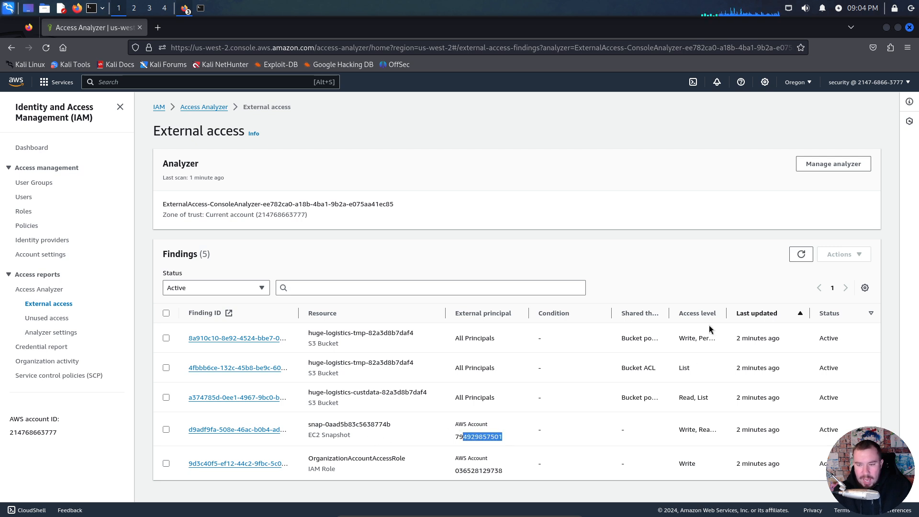
drag(726, 313, 749, 325)
click(490, 448)
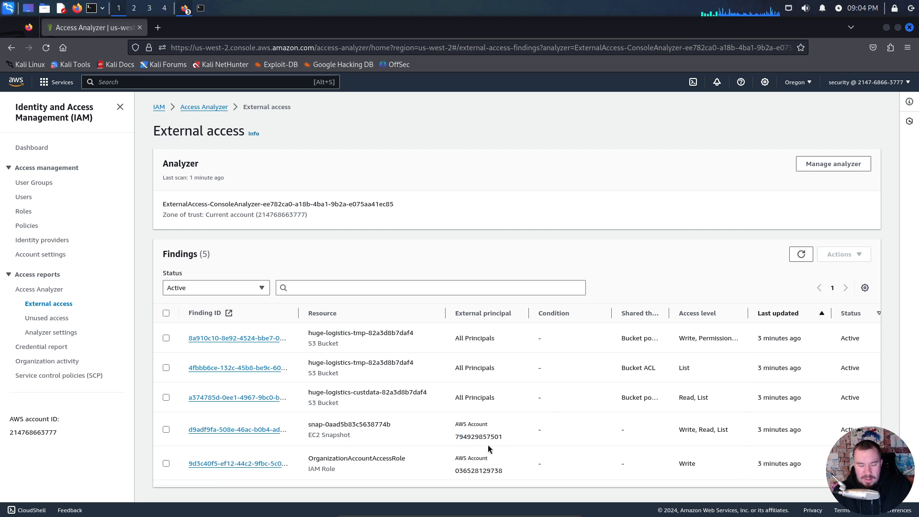
click(383, 448)
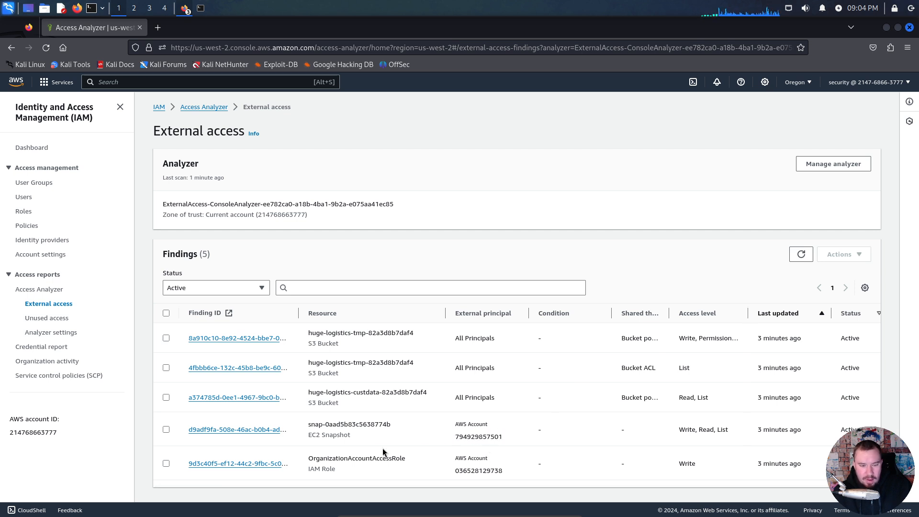
drag(510, 437, 456, 440)
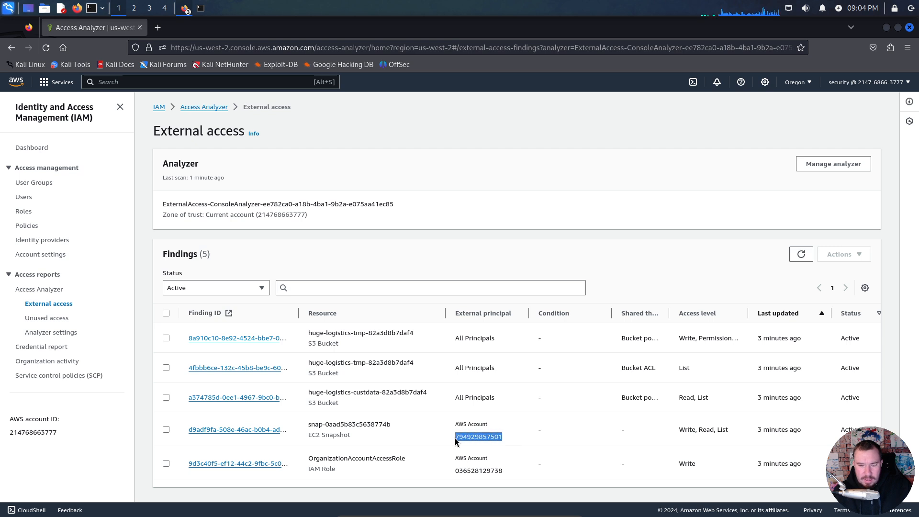
click(456, 442)
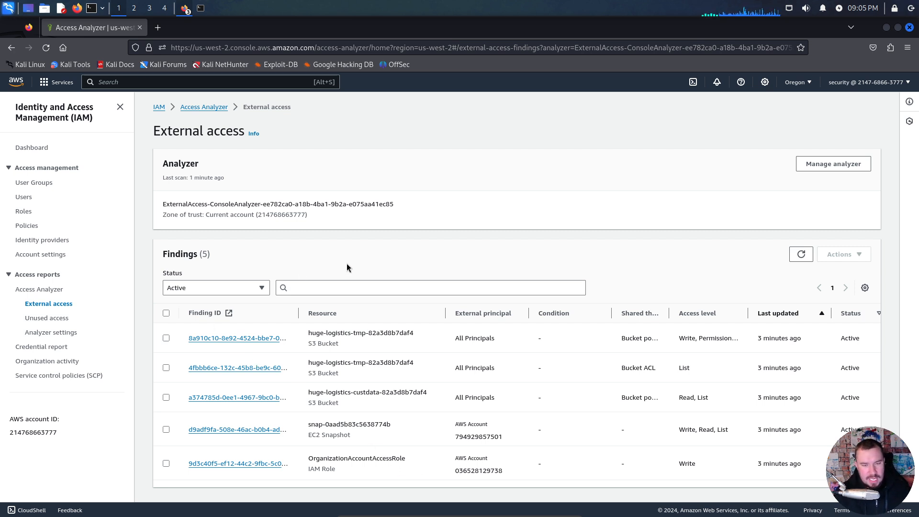
Step: Return to the Pwned Labs page and read the instruction about opening the huge-logistics-tmp bucket finding
key(alt+Tab)
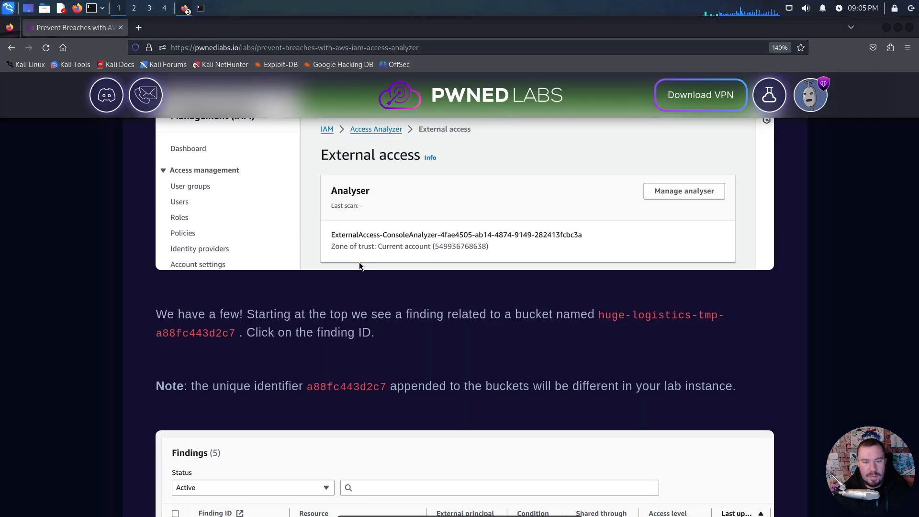
scroll(276, 310, down, 2)
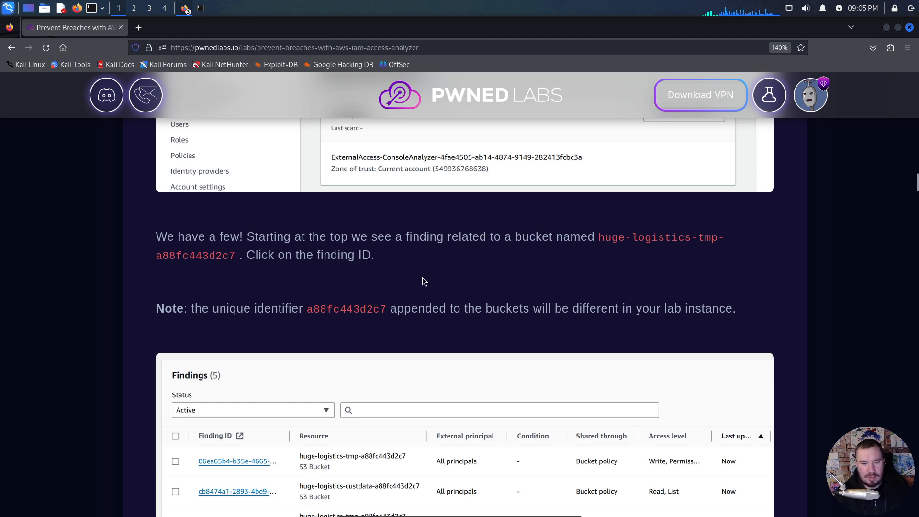
Step: Read the lab's walkthrough of the huge-logistics-tmp finding, from the example findings list to opening the bucket through its Resource link
scroll(417, 279, down, 3)
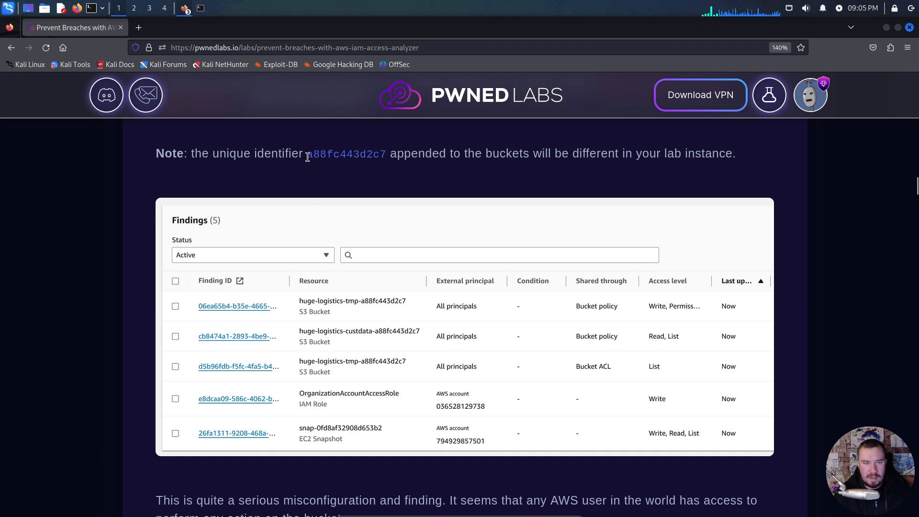
scroll(147, 272, down, 3)
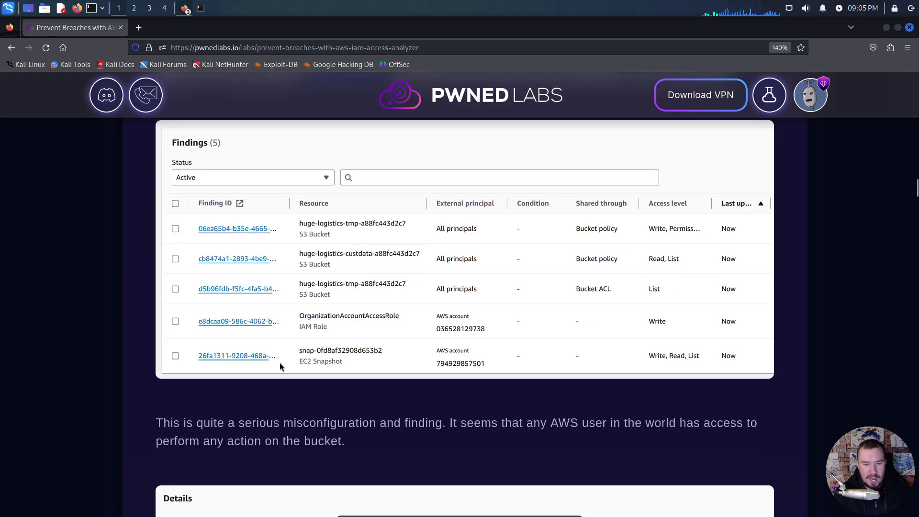
scroll(363, 371, down, 3)
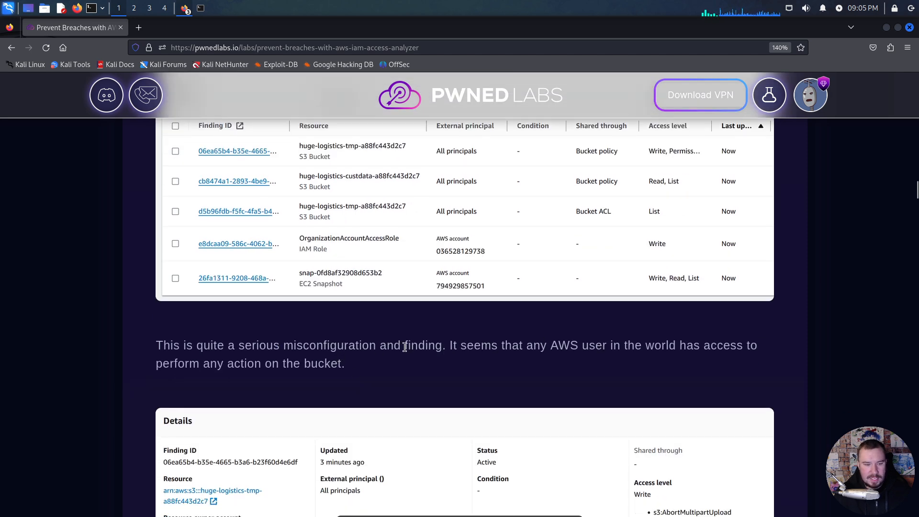
scroll(336, 343, down, 3)
scroll(159, 329, down, 5)
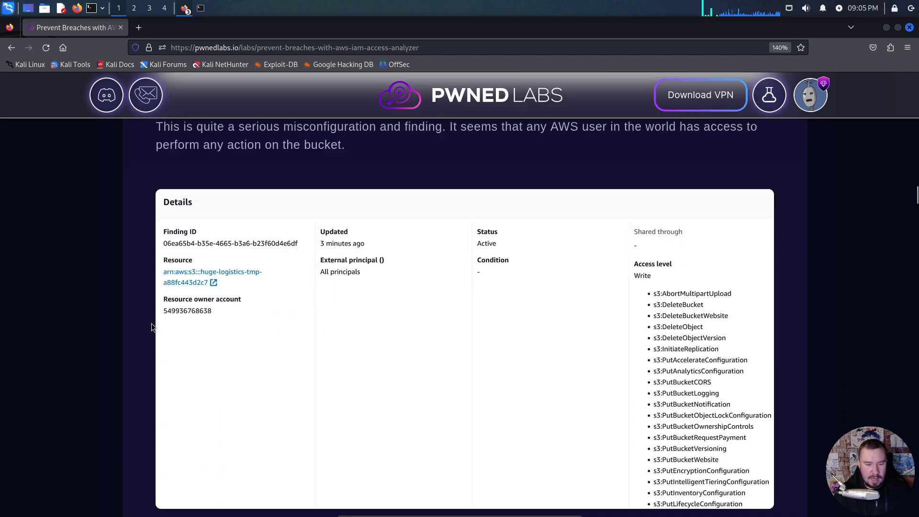
scroll(151, 323, down, 4)
scroll(148, 324, down, 5)
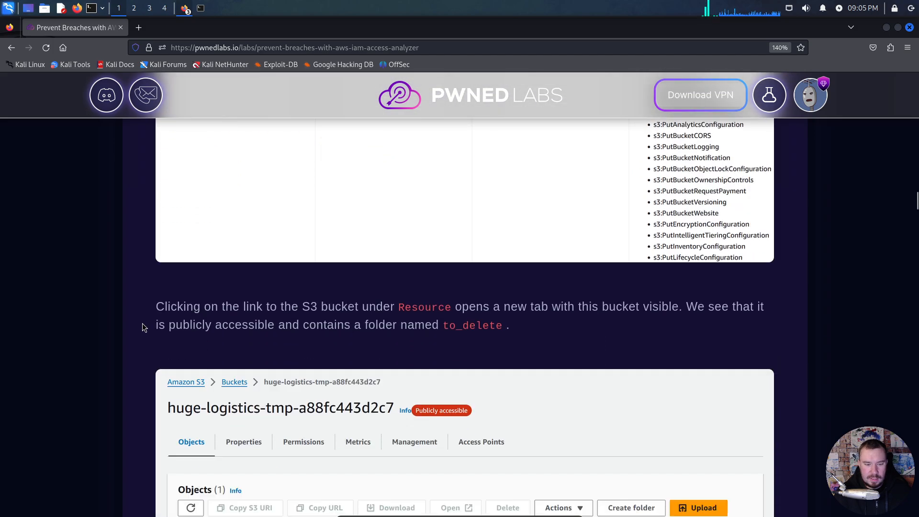
Step: In the AWS console, open the first huge-logistics-tmp finding and its linked S3 bucket in new tabs, then switch the region to US West (Oregon)
key(alt+Tab)
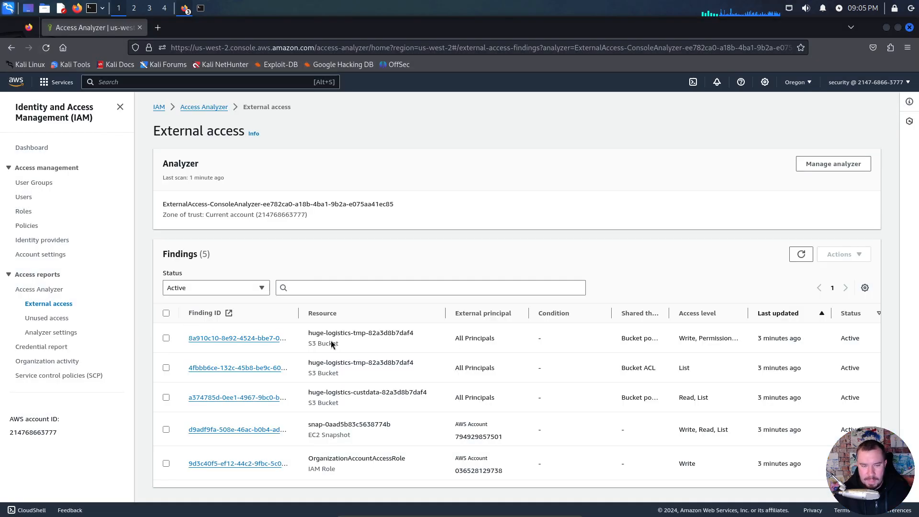
middle_click(226, 342)
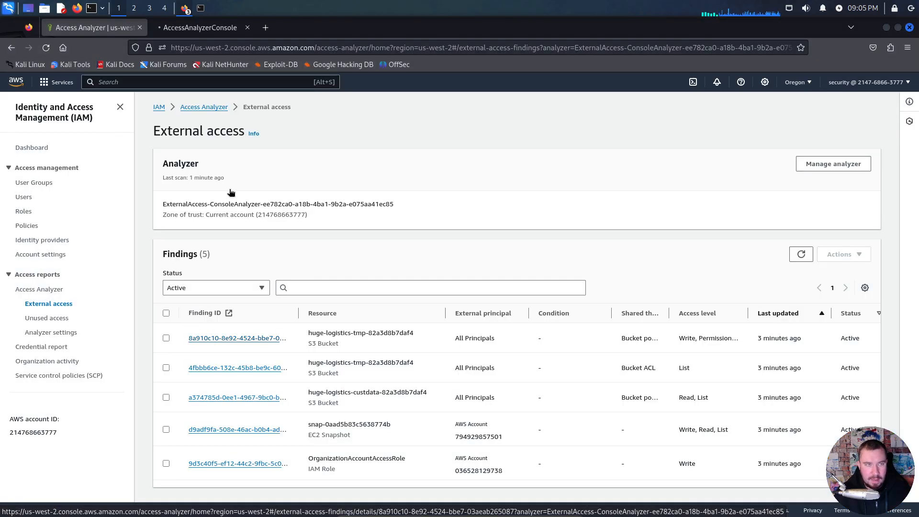
click(200, 21)
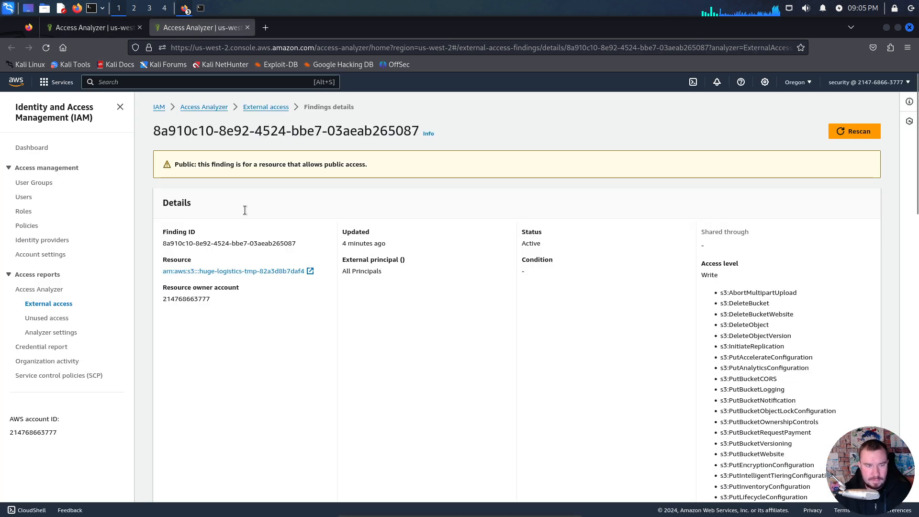
middle_click(263, 271)
click(314, 30)
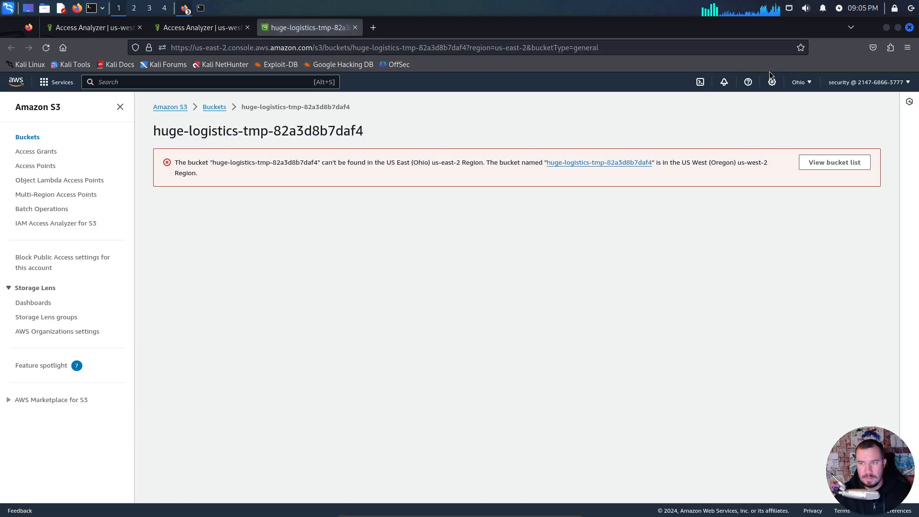
click(800, 82)
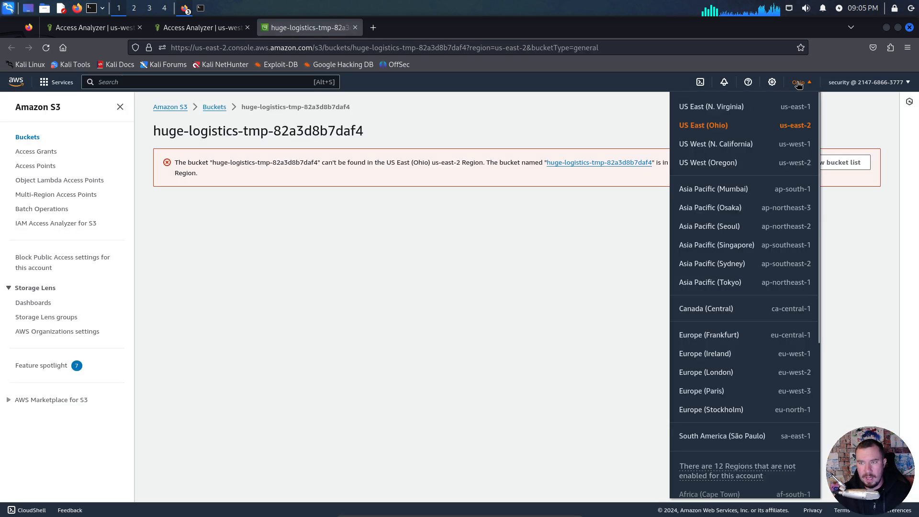
click(783, 171)
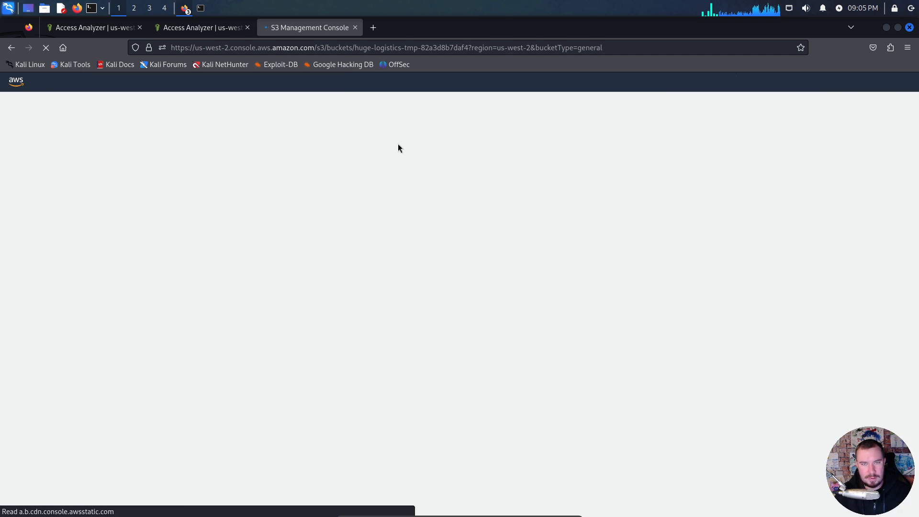
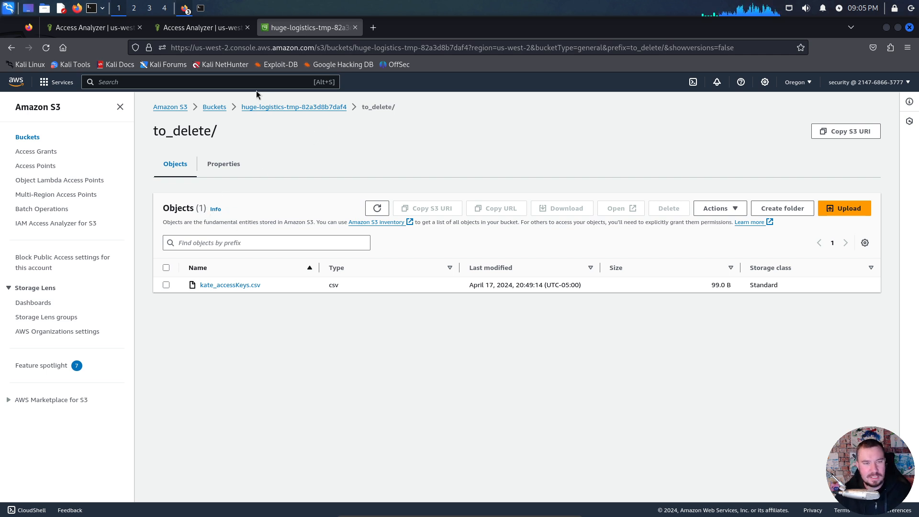
Step: Go back to the bucket list and open the permissions of the huge-logistics-tmp bucket
click(304, 108)
click(223, 110)
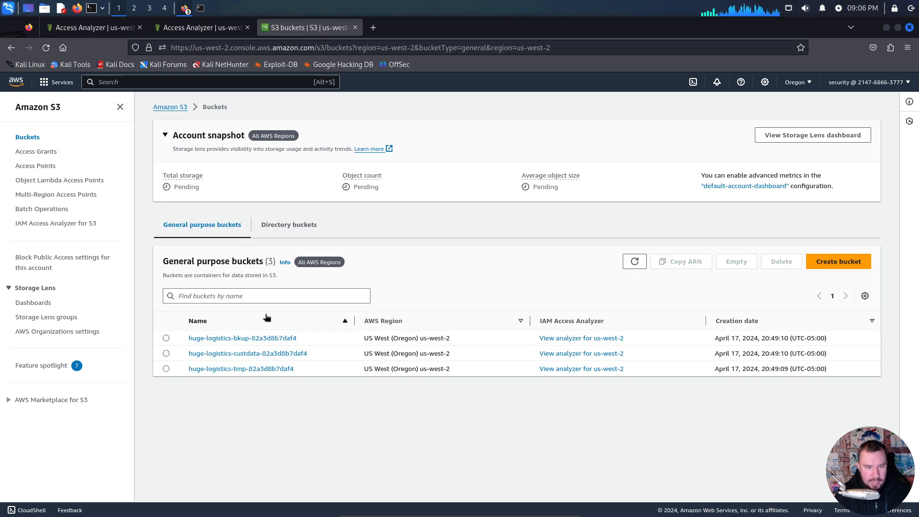
click(267, 369)
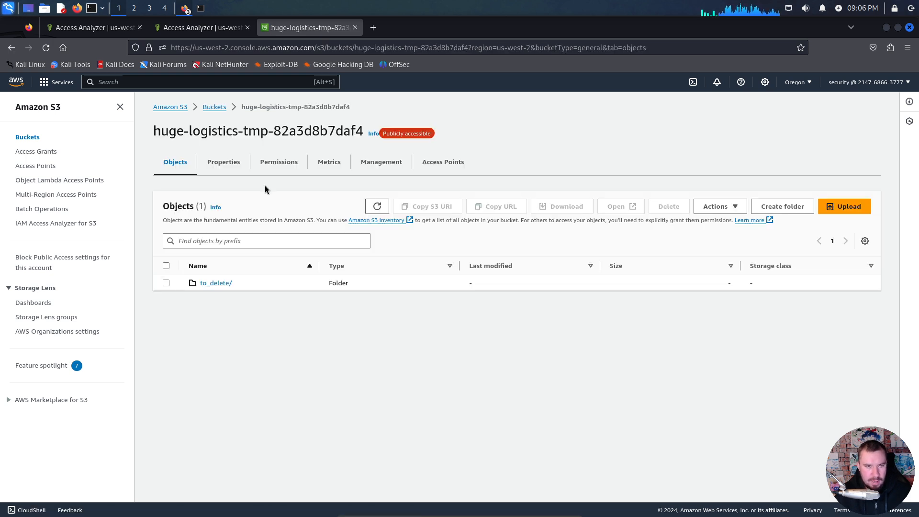
click(281, 164)
Step: Return to the Pwned Labs page and read the section about the access keys exposed in the to_delete folder
key(alt+Tab)
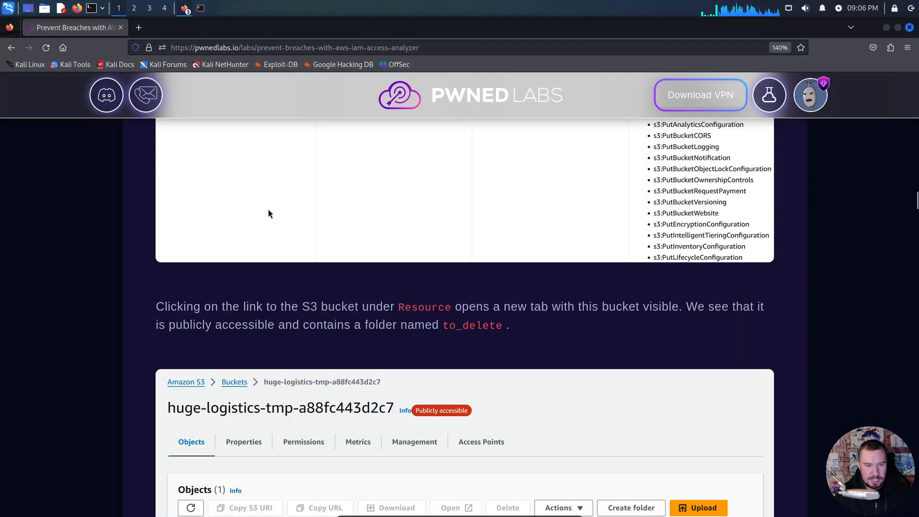
scroll(260, 228, down, 8)
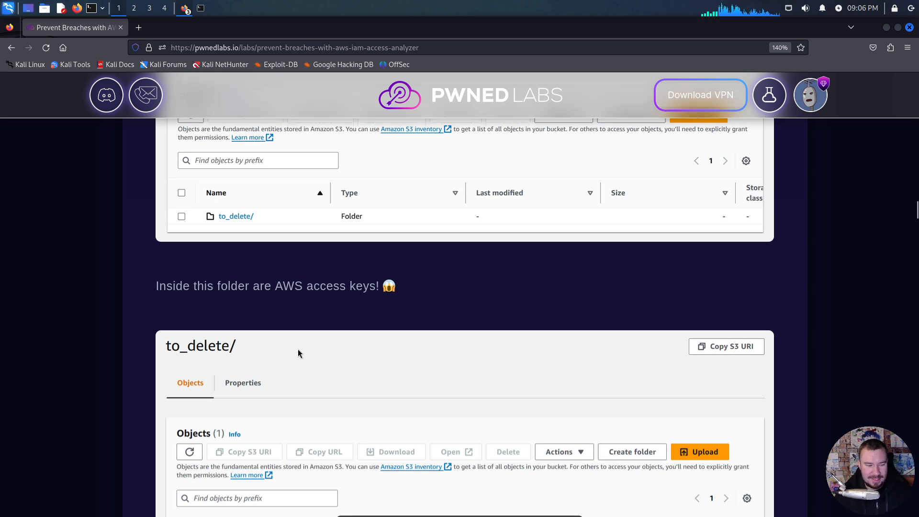
scroll(298, 353, down, 5)
scroll(290, 367, down, 2)
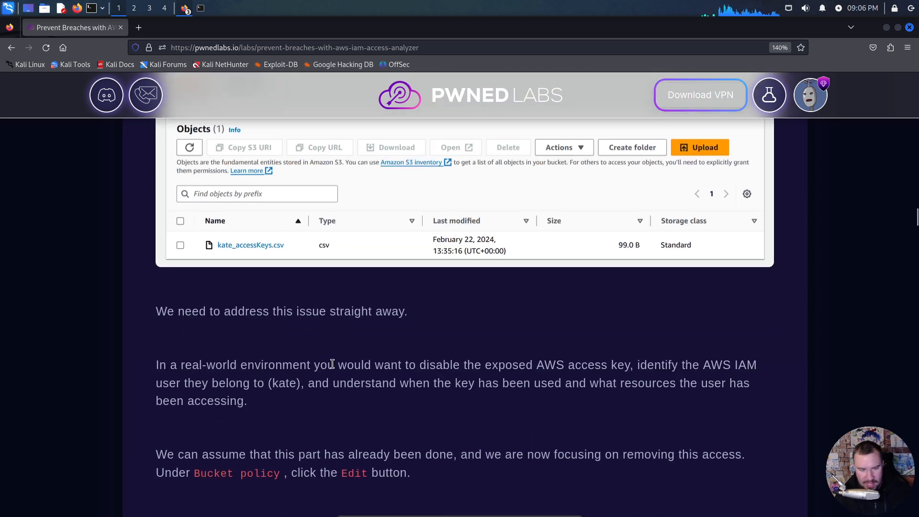
scroll(363, 366, down, 2)
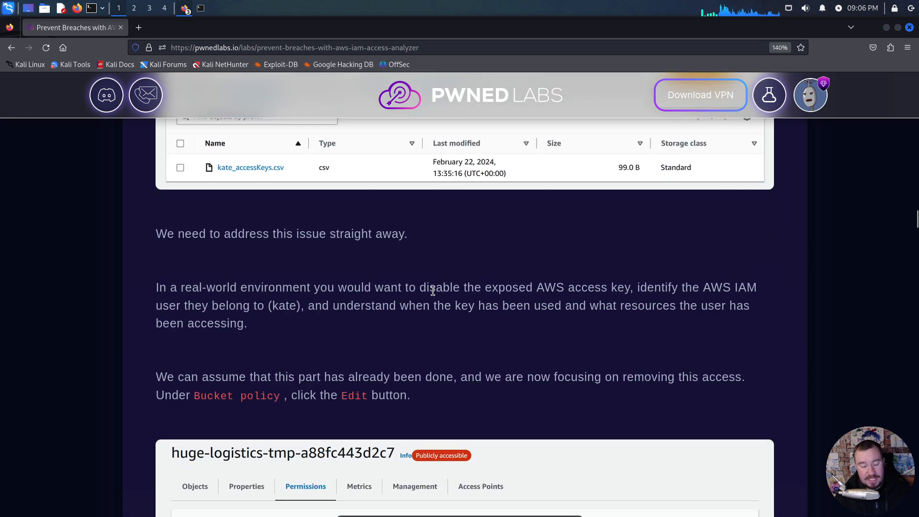
Step: Read the advice on disabling the exposed key, identifying its user and reviewing its usage, plus the instruction to edit the bucket policy
drag(420, 287, 630, 291)
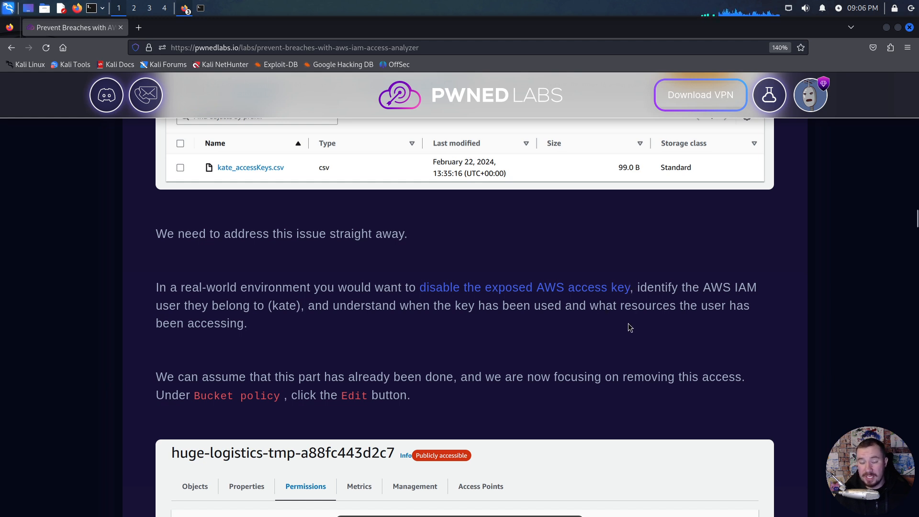
click(693, 307)
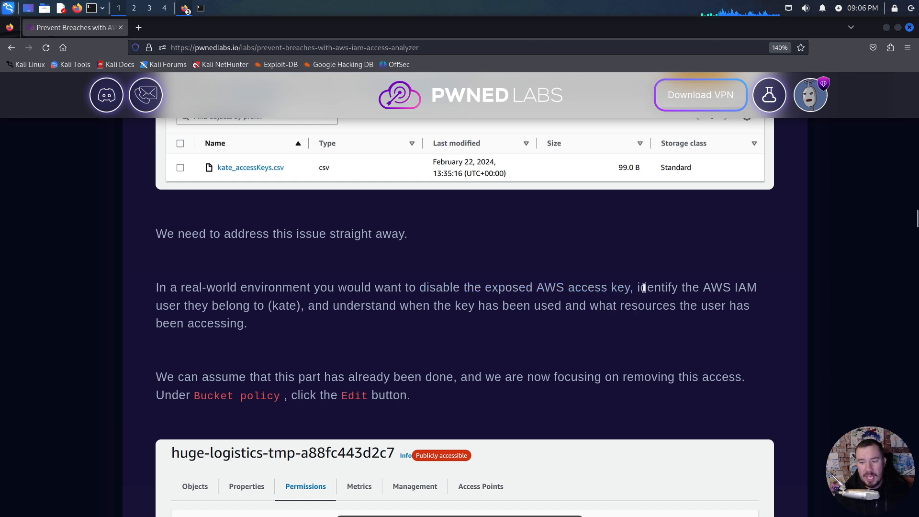
drag(639, 288, 722, 288)
click(287, 304)
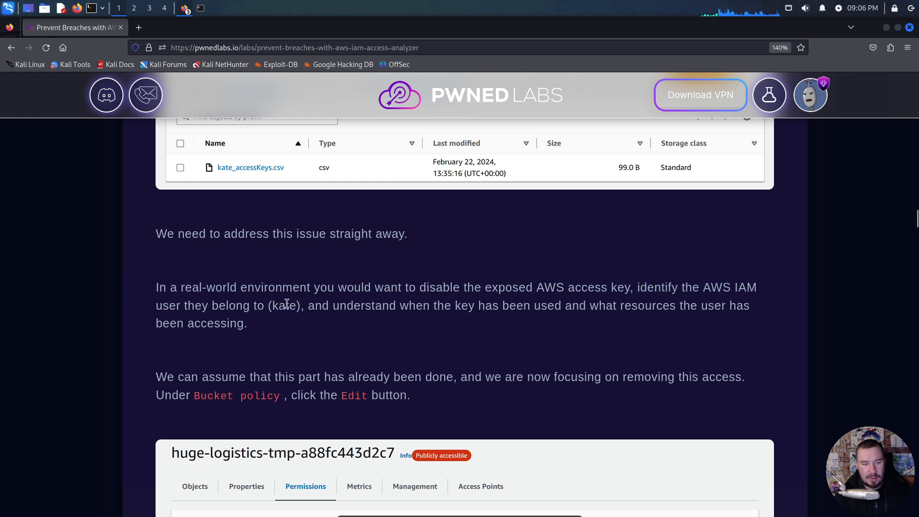
double_click(288, 304)
click(330, 305)
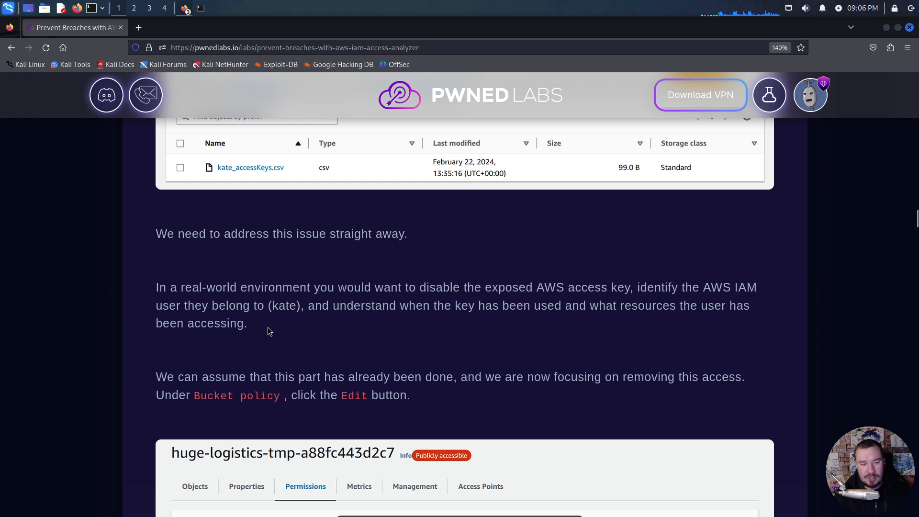
drag(269, 331, 334, 305)
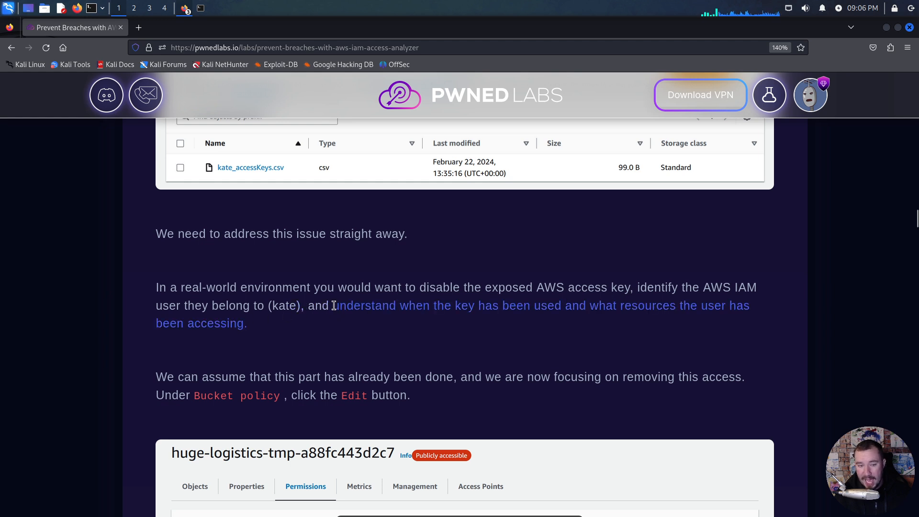
click(257, 338)
scroll(286, 350, down, 2)
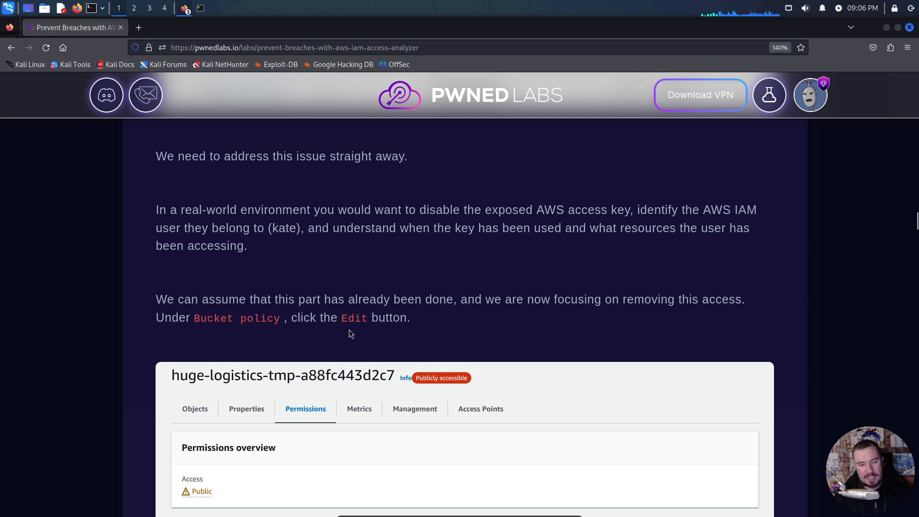
scroll(349, 333, down, 2)
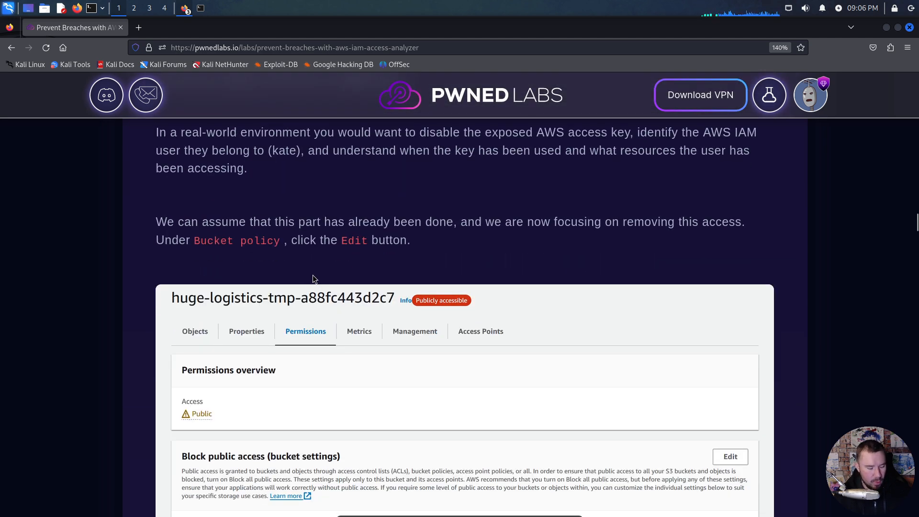
Step: Return to the AWS console and open the huge-logistics-tmp bucket policy for editing
key(alt+Tab)
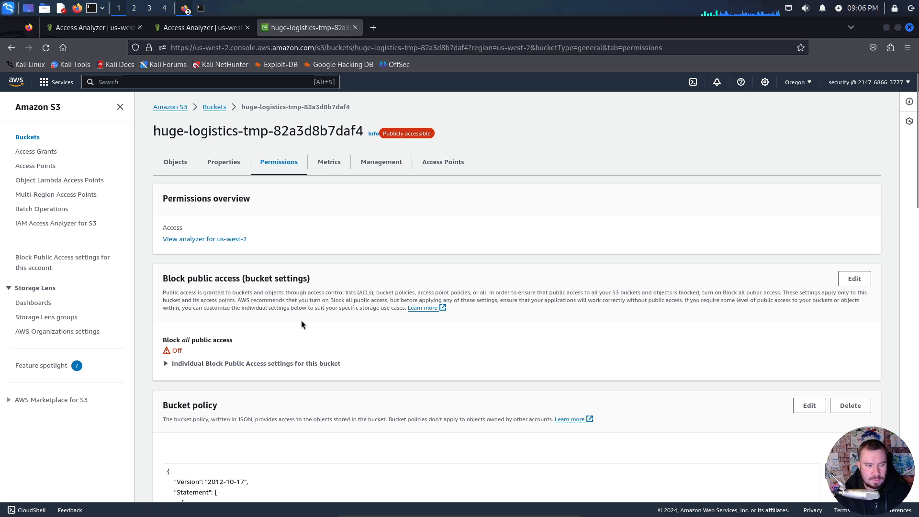
scroll(302, 325, down, 5)
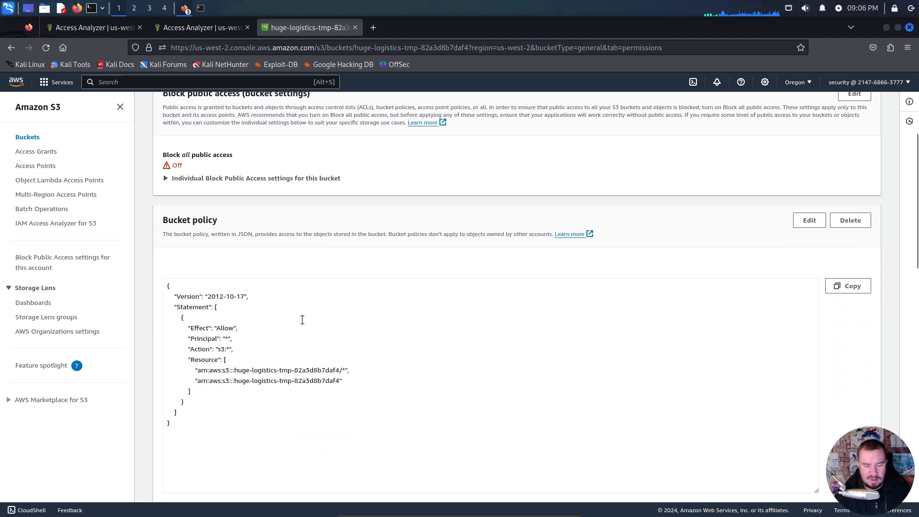
scroll(302, 320, down, 1)
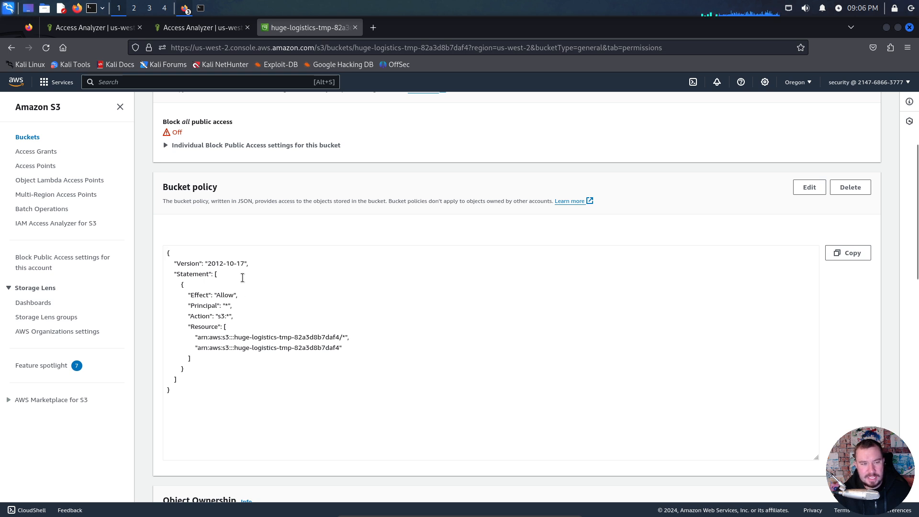
click(807, 189)
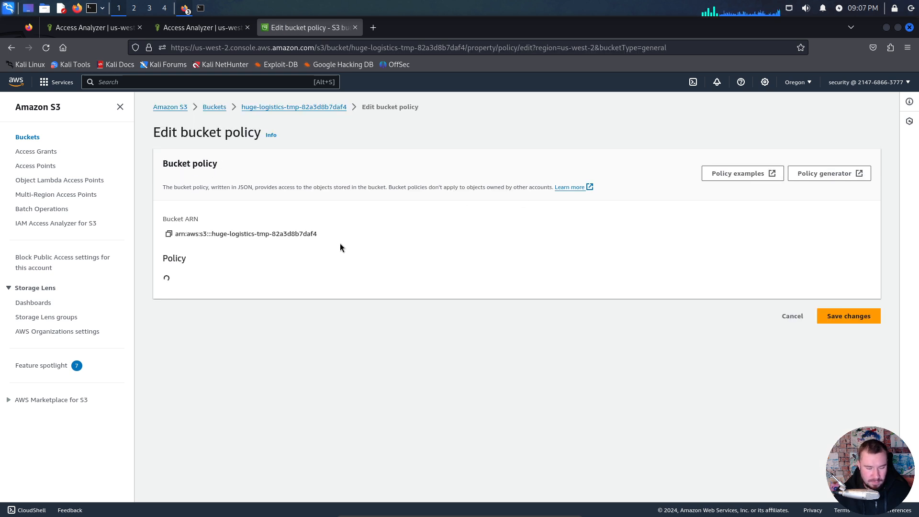
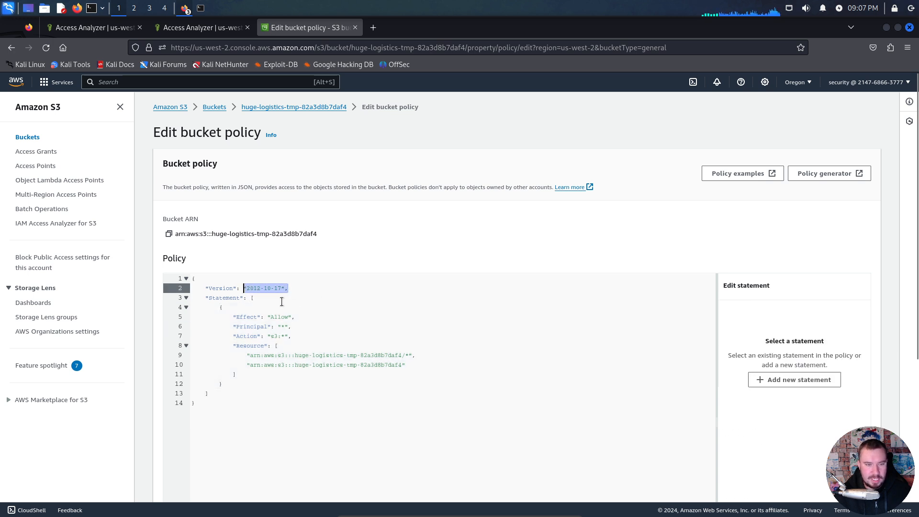
Step: Examine the Effect, Principal and Action values of the statement in the huge-logistics-tmp bucket policy
click(275, 300)
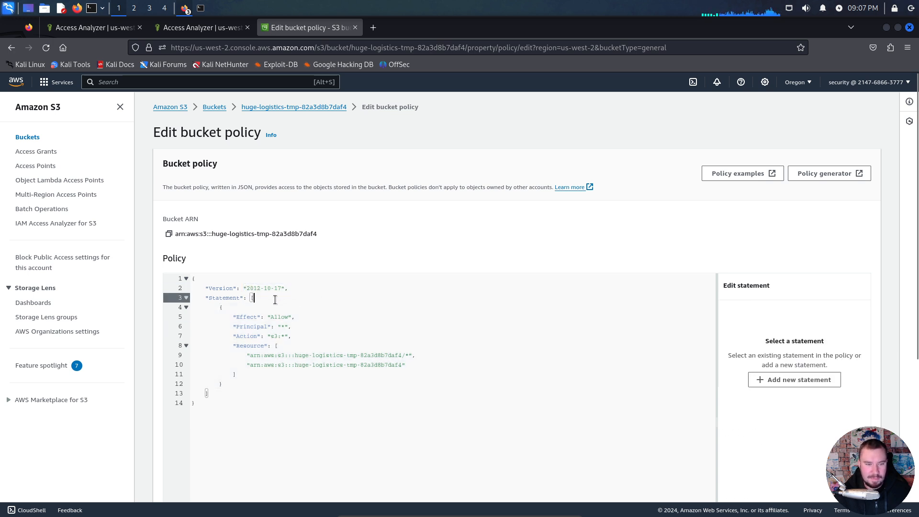
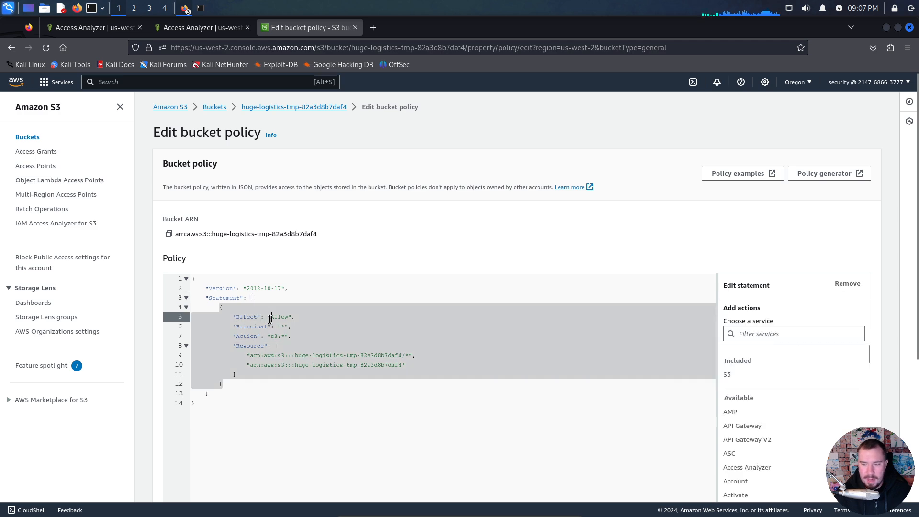
click(288, 309)
key(ctrl+plus)
key(ctrl+plus)
key(ctrl+plus)
key(ctrl+plus)
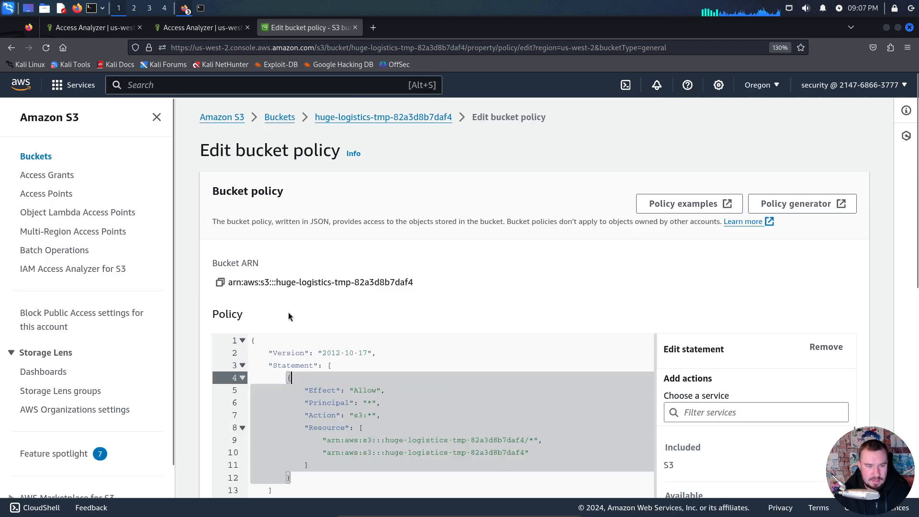
scroll(405, 330, down, 4)
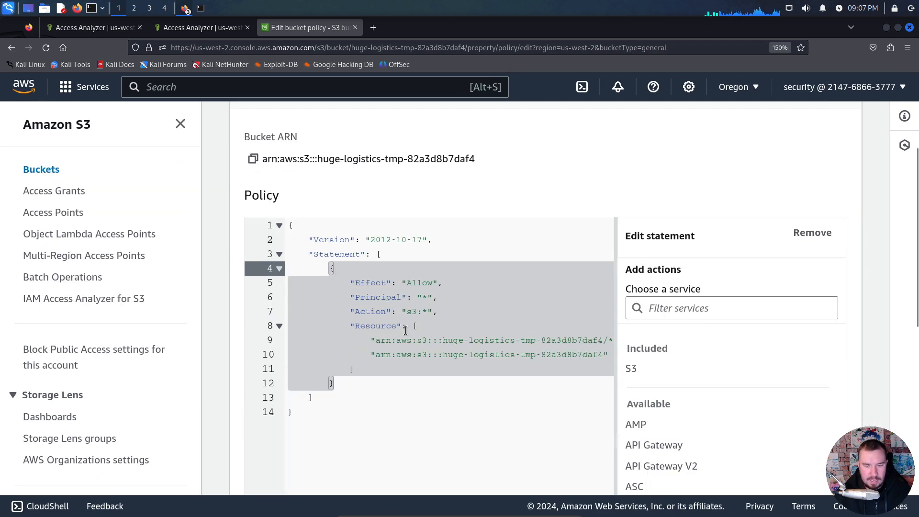
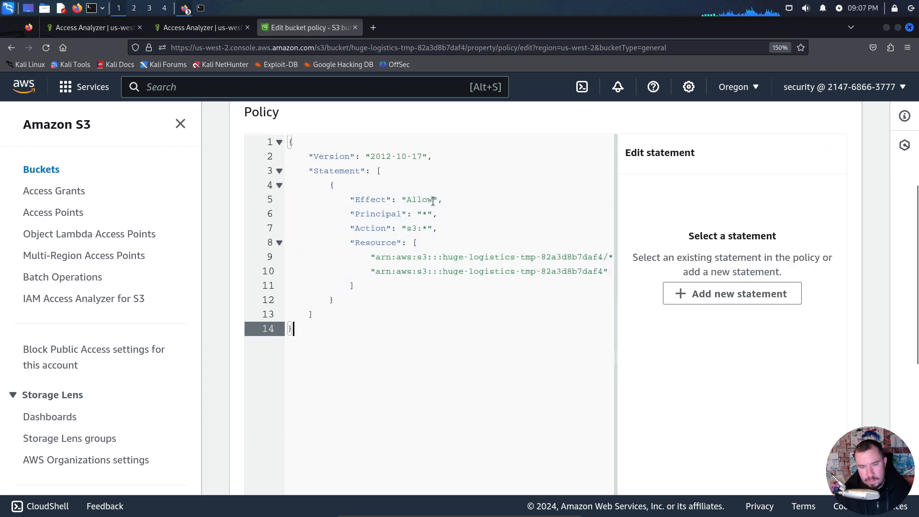
drag(433, 201, 406, 200)
click(427, 229)
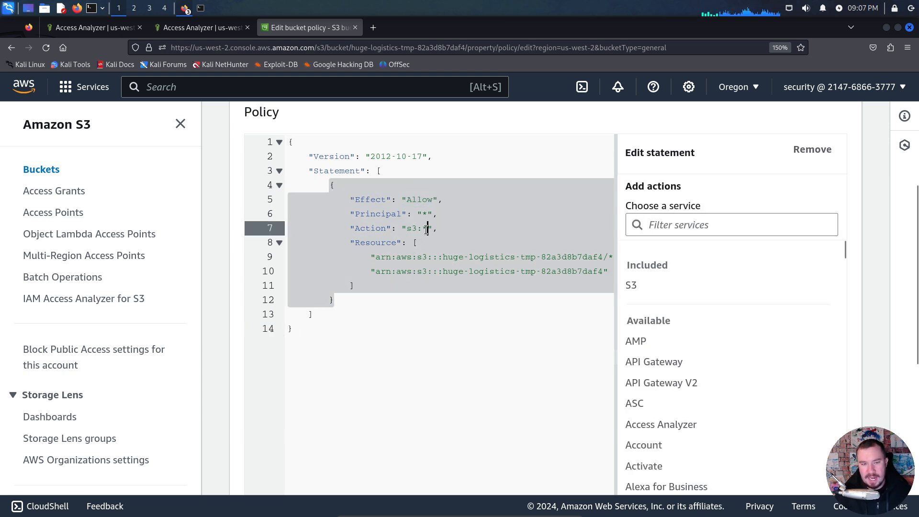
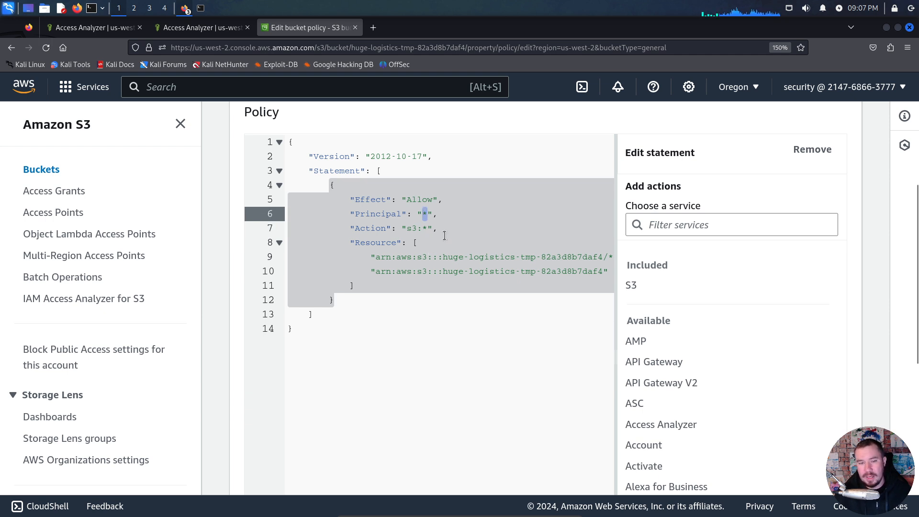
click(441, 232)
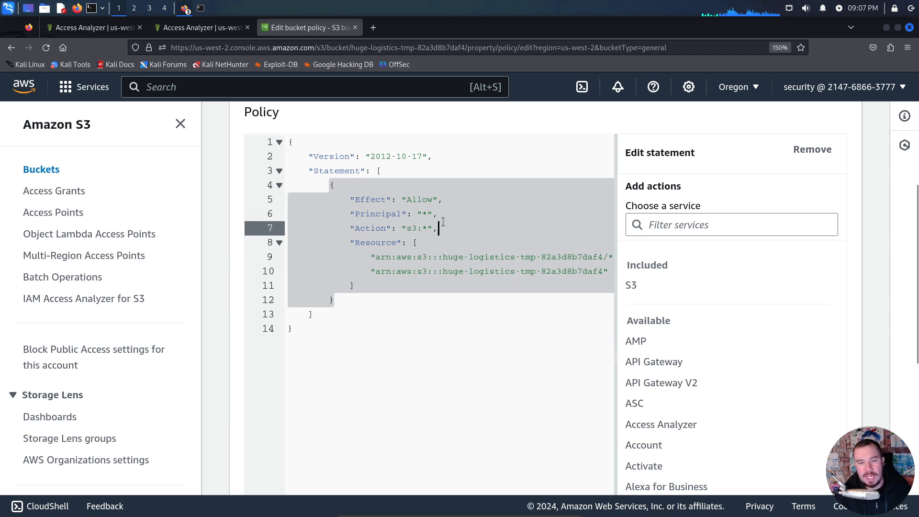
click(424, 214)
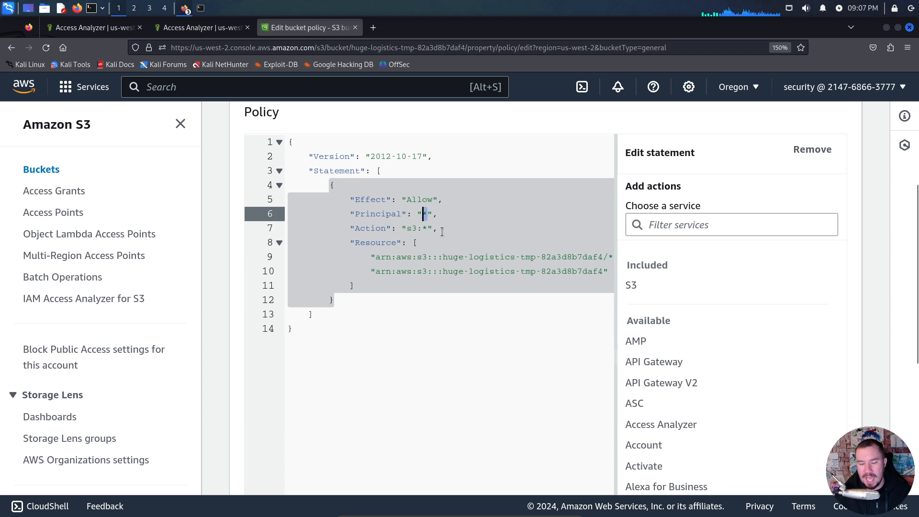
drag(434, 200, 413, 201)
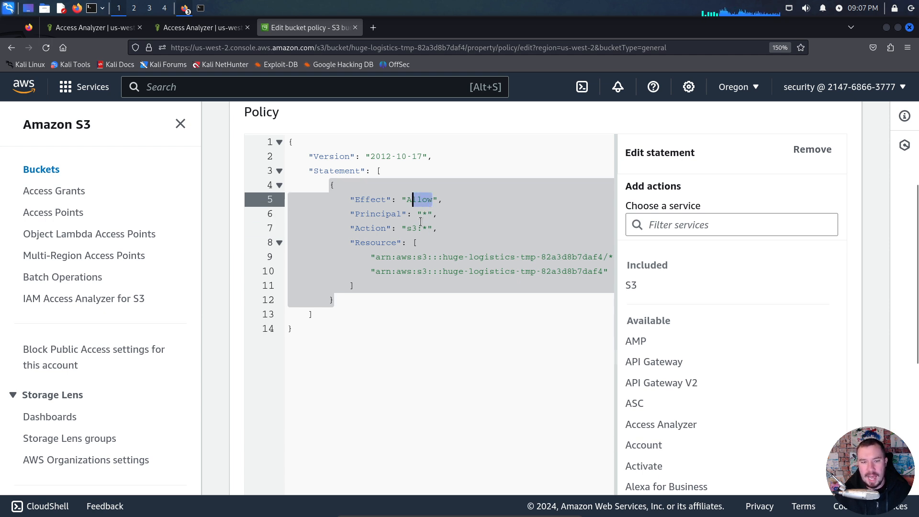
Step: Examine the wildcard action and the two resource ARNs in the bucket policy statement
click(425, 229)
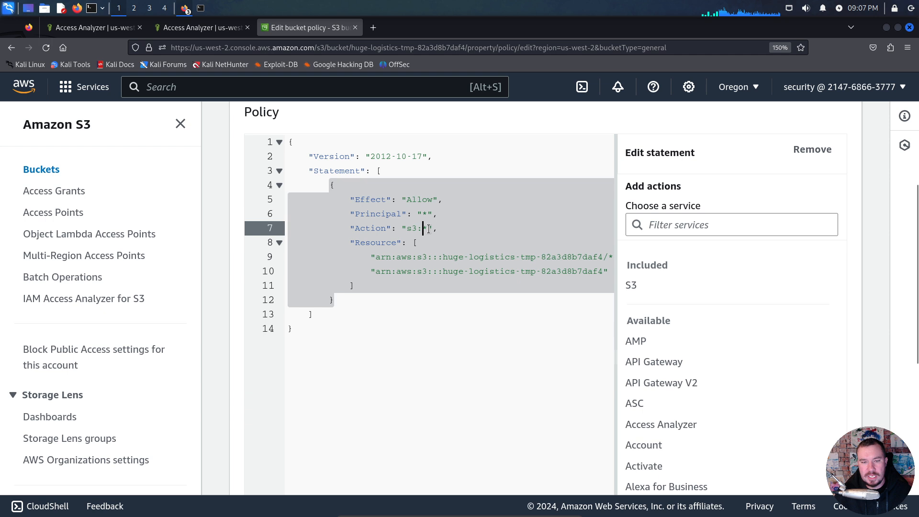
click(419, 266)
drag(419, 228, 408, 230)
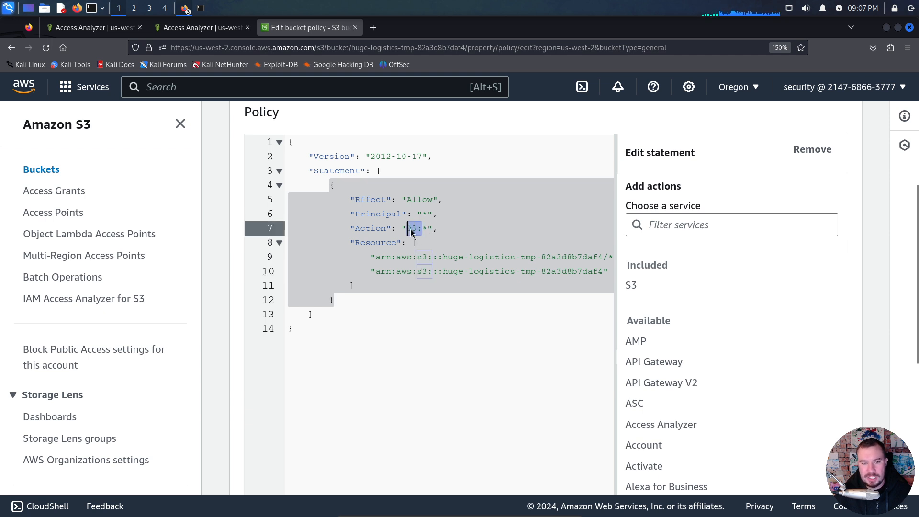
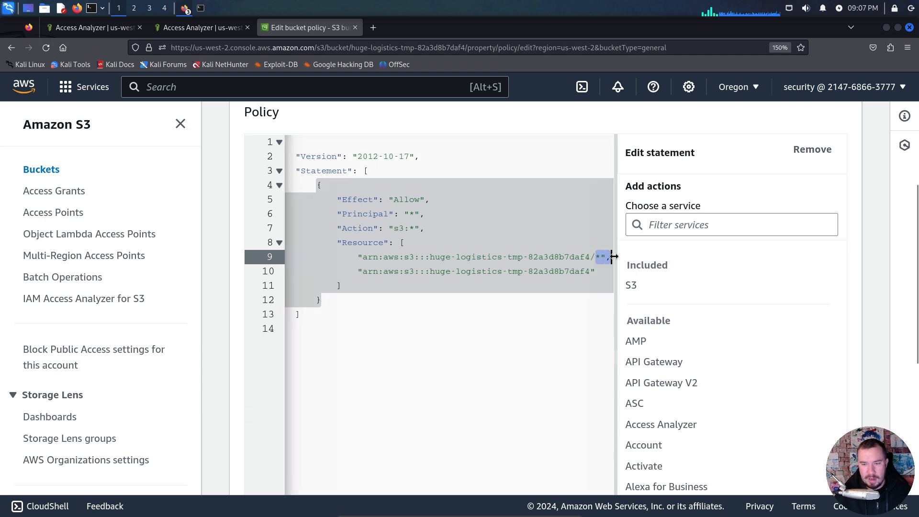
click(593, 258)
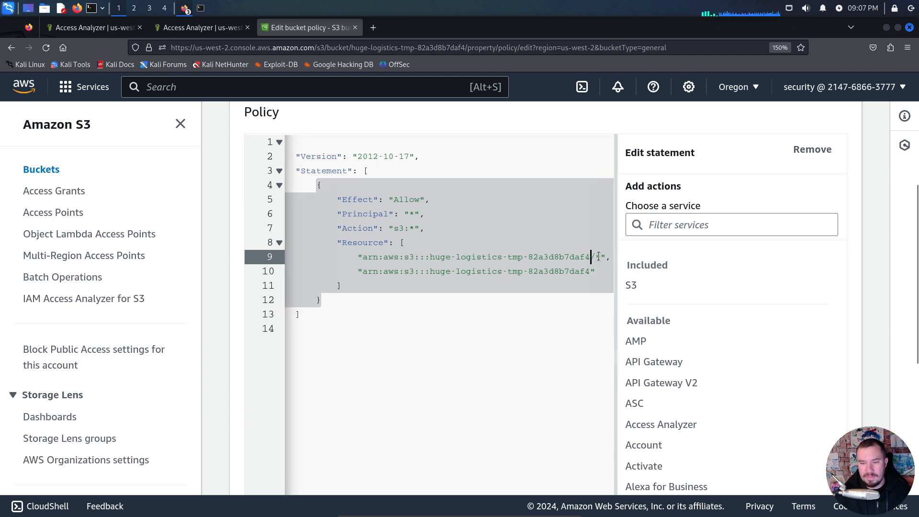
click(600, 257)
drag(601, 259, 569, 260)
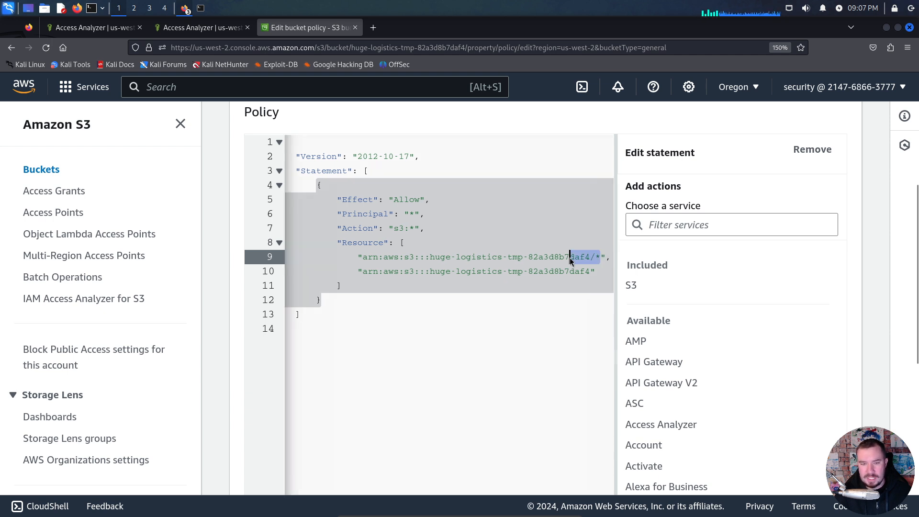
key(ctrl+minus)
key(ctrl+minus)
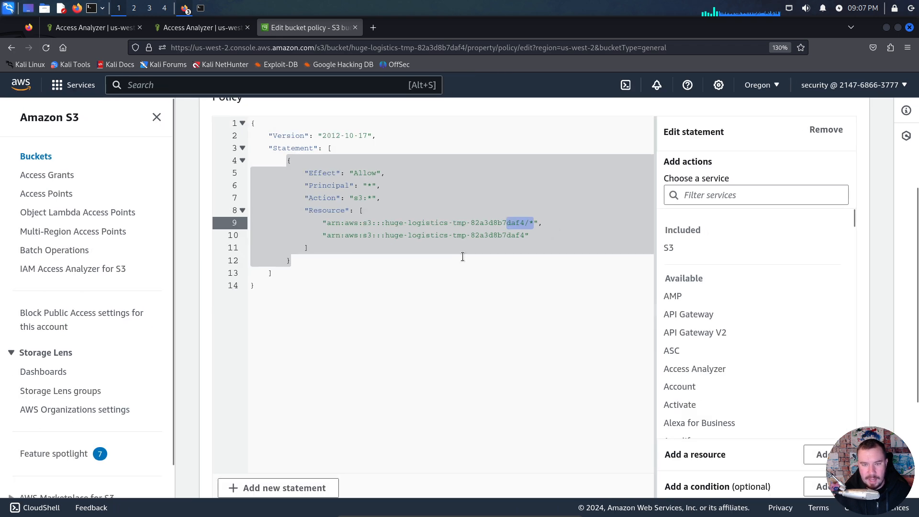
scroll(378, 241, up, 3)
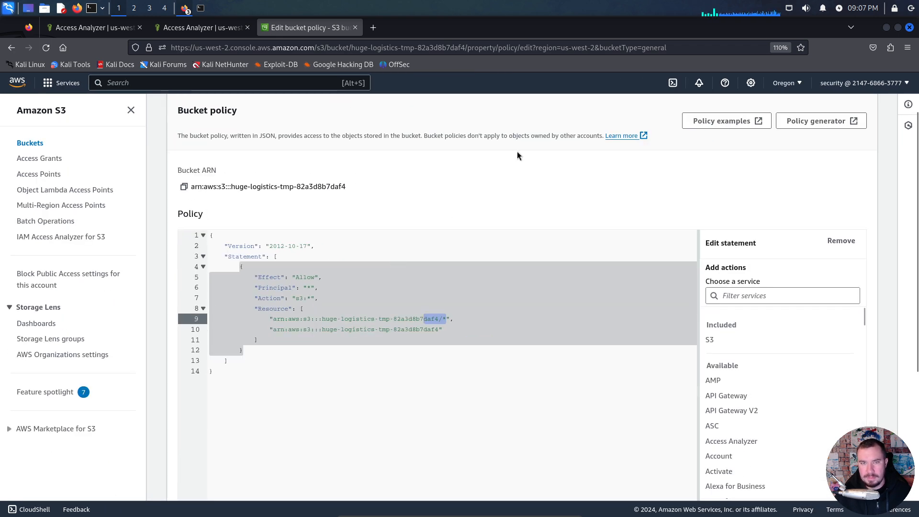
key(ctrl+minus)
click(371, 262)
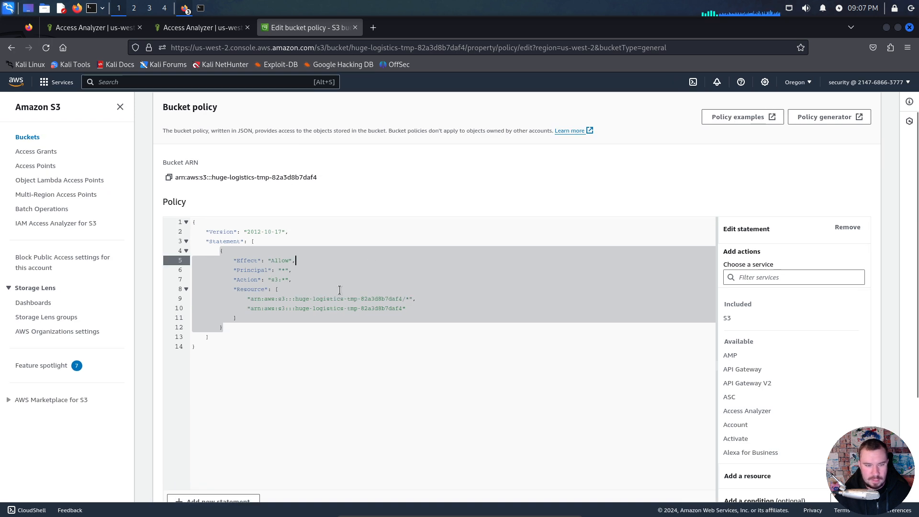
key(ctrl+plus)
click(324, 360)
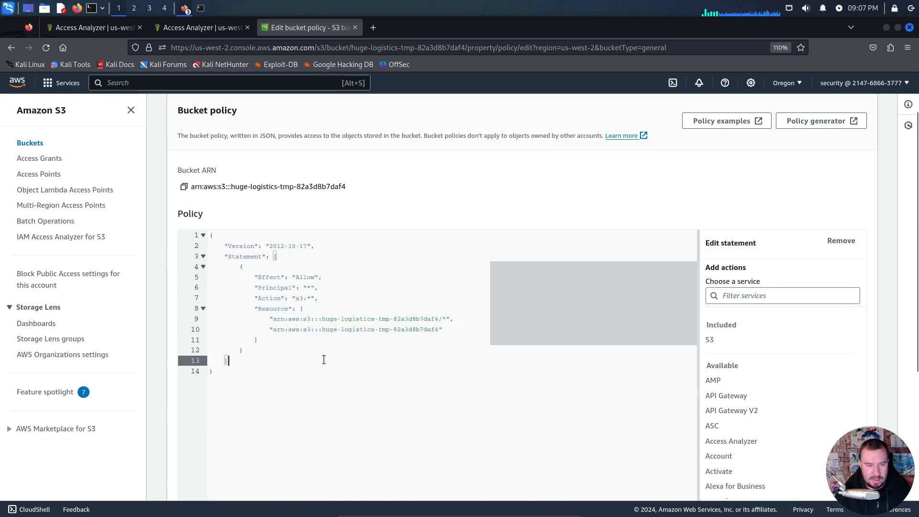
Step: Copy the restrictive policy for the two IAM users from the Pwned Labs guide and replace the whole bucket policy with it
key(alt+Tab)
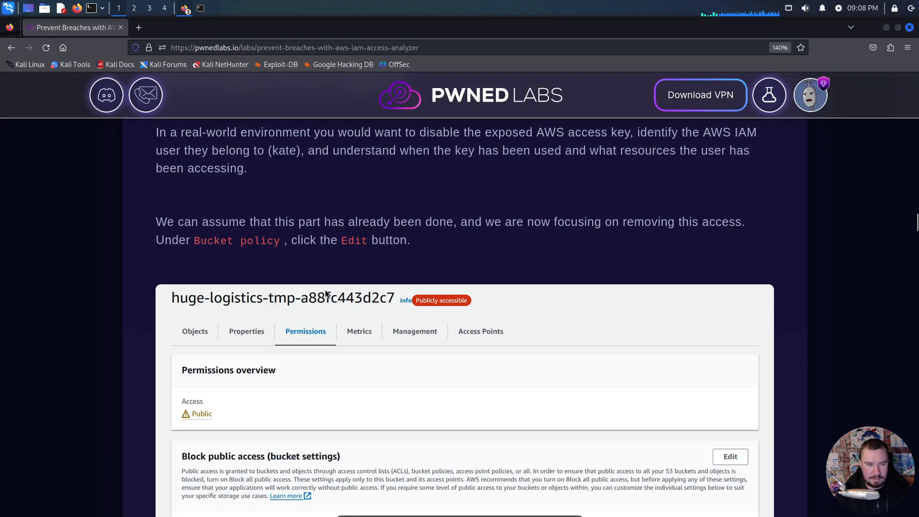
scroll(326, 291, down, 4)
scroll(336, 286, down, 8)
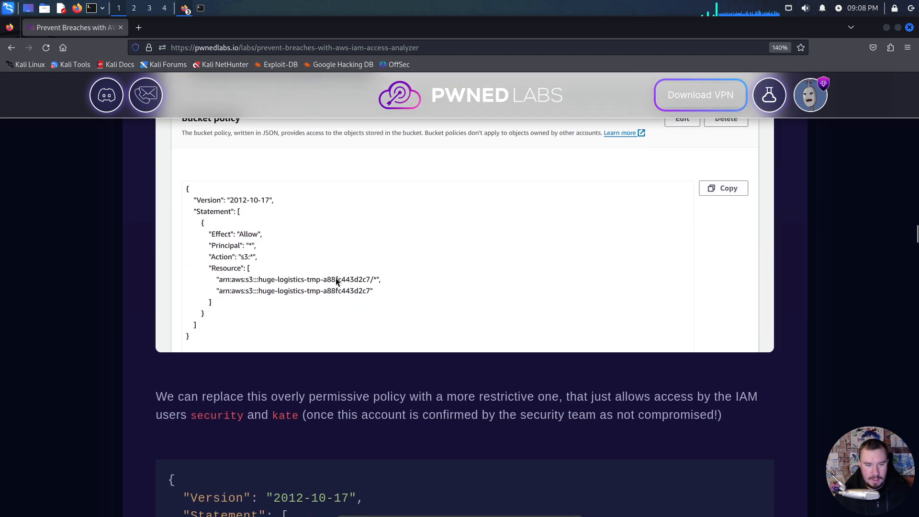
scroll(316, 281, down, 3)
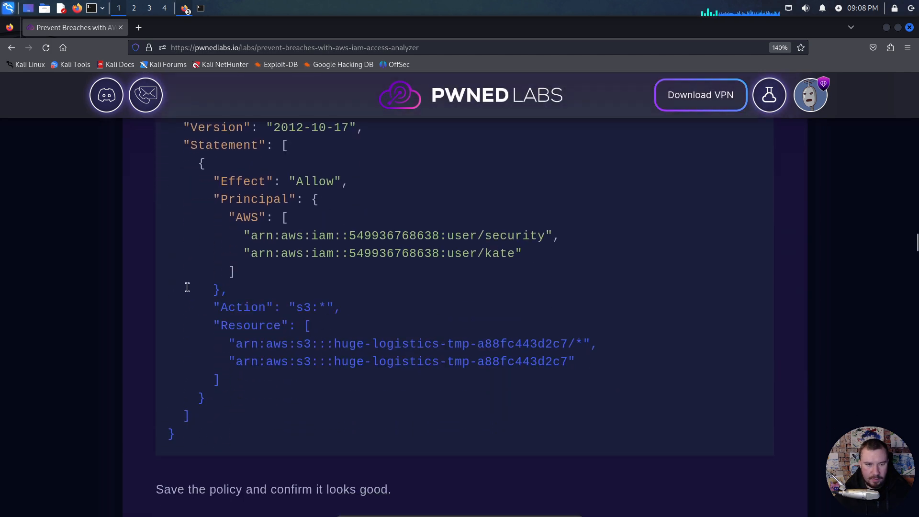
scroll(185, 288, up, 4)
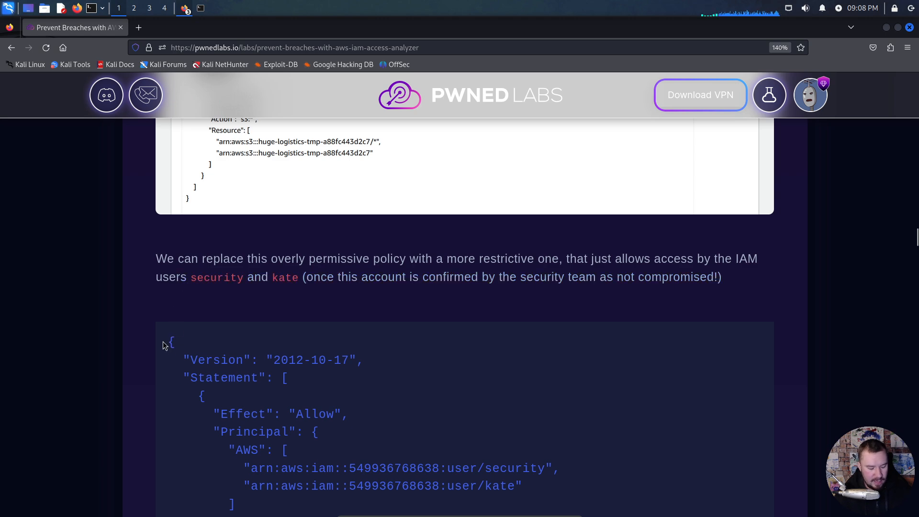
key(alt+Tab)
click(322, 301)
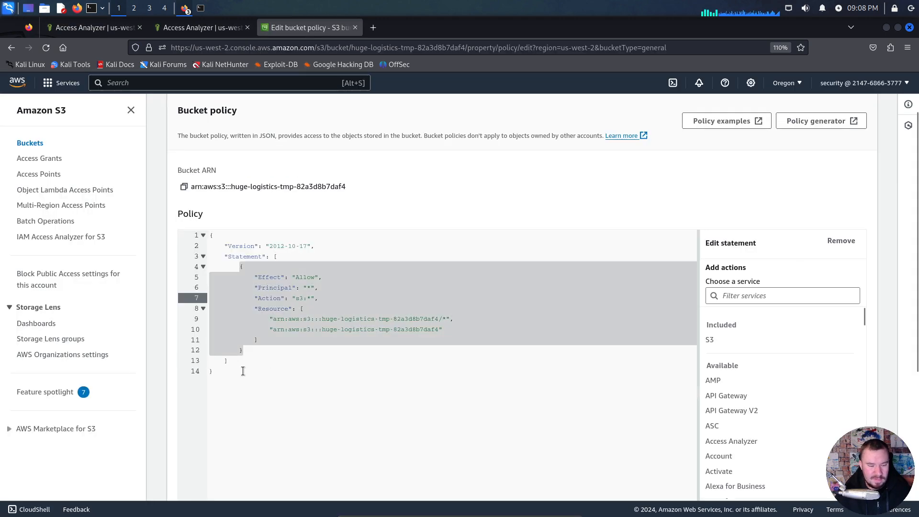
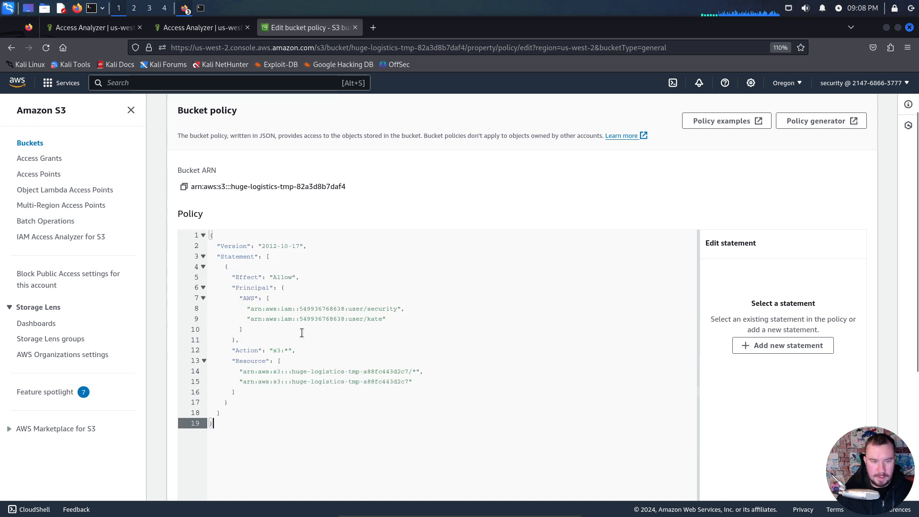
Step: Review the replacement policy's Allow effect, its two AWS principals and the s3:* action
click(289, 278)
drag(296, 277, 270, 278)
click(282, 288)
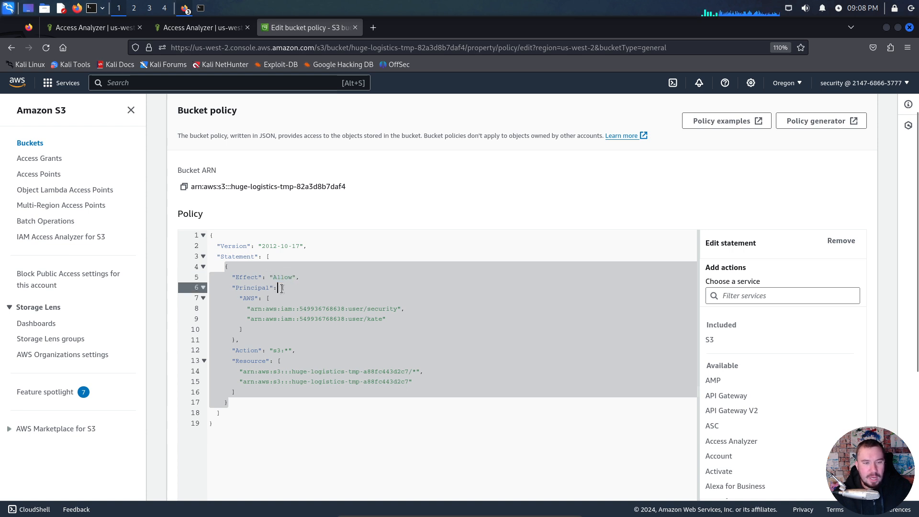
click(284, 288)
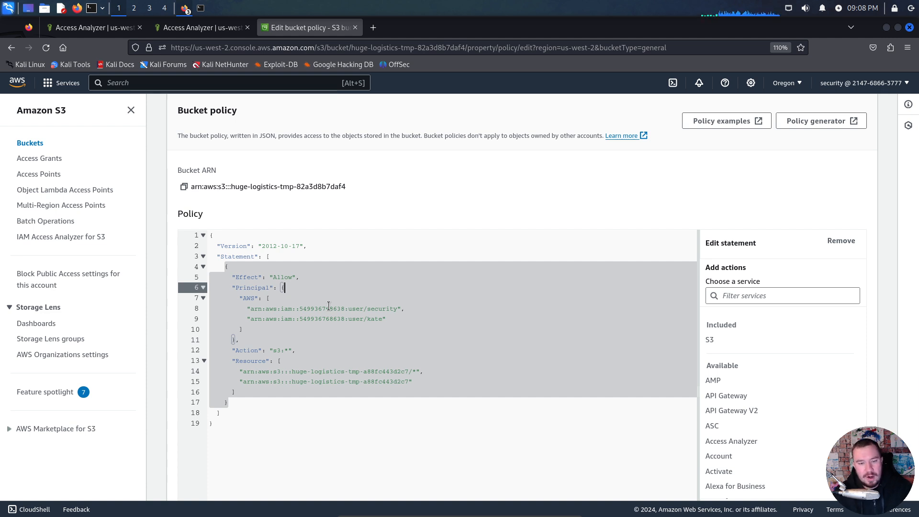
click(326, 310)
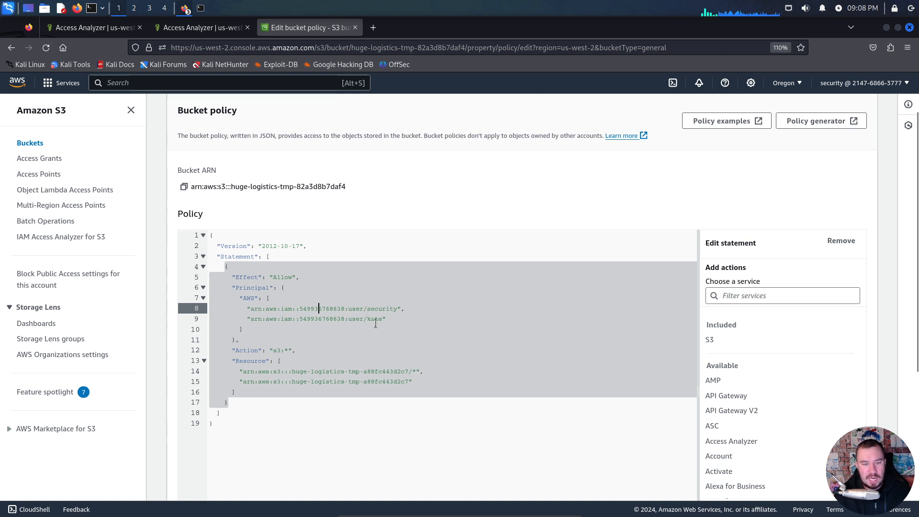
drag(398, 309, 348, 319)
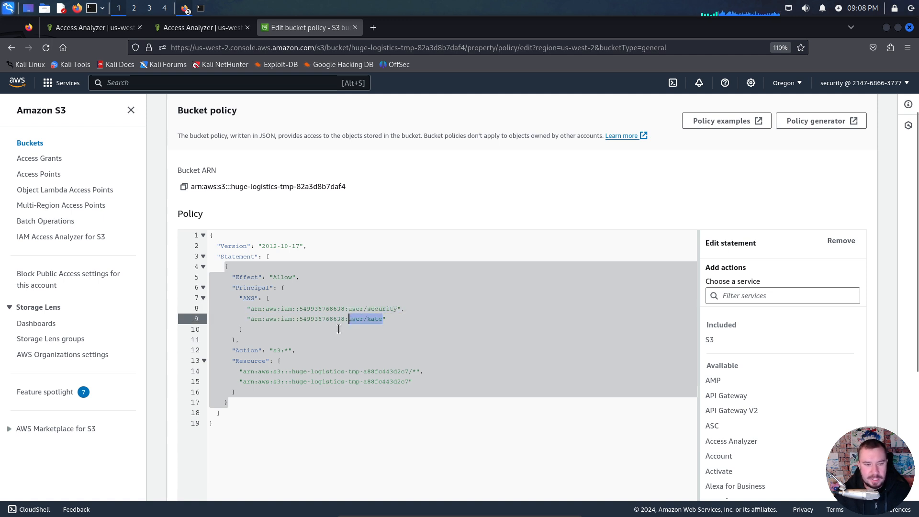
drag(290, 351, 273, 351)
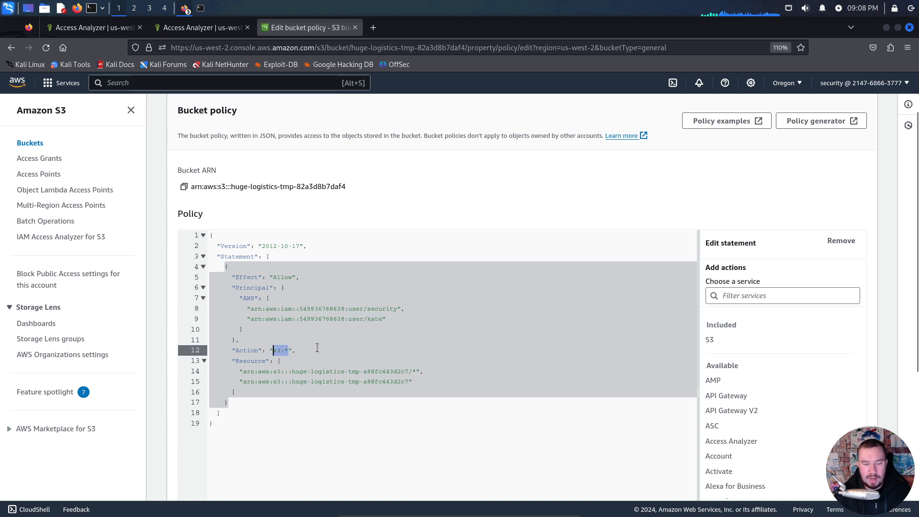
Step: Check the account ID in the principal ARNs and select the bucket name in the Bucket ARN
click(322, 320)
click(334, 308)
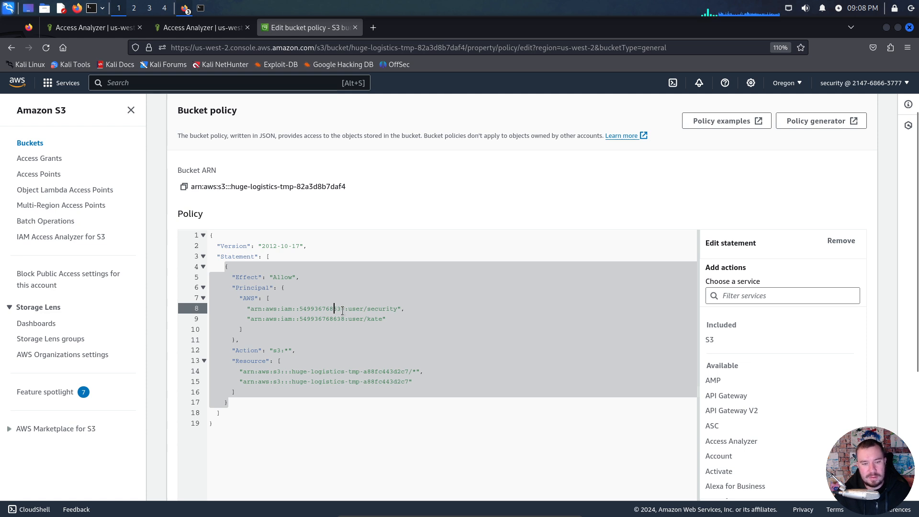
drag(343, 309, 300, 309)
click(331, 318)
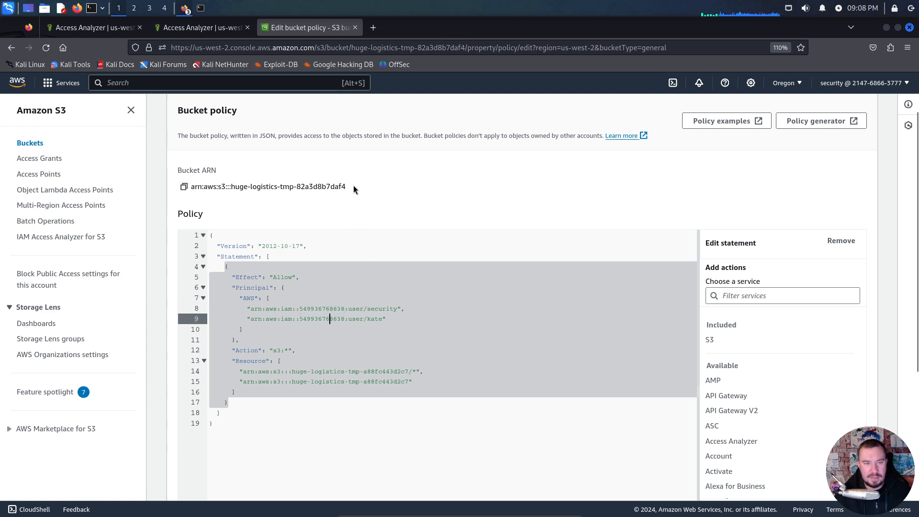
drag(354, 185, 231, 187)
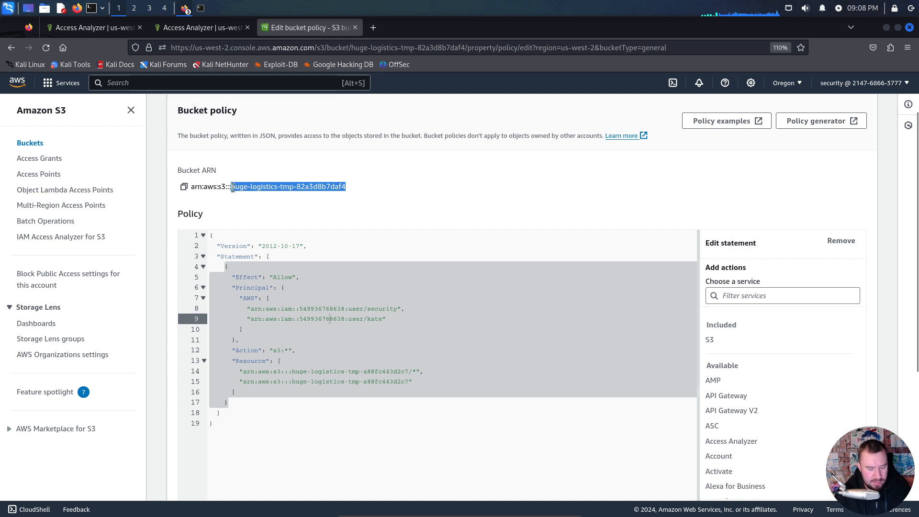
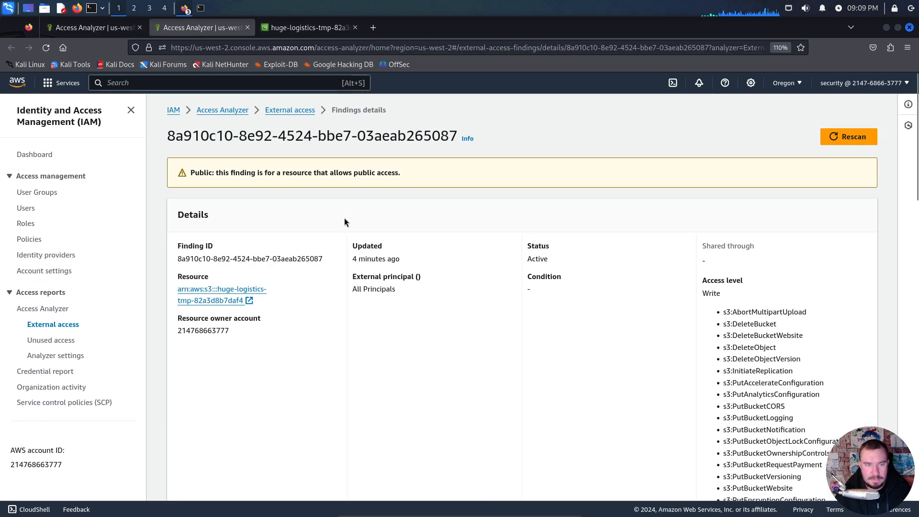
Step: Rescan the public access finding for the huge-logistics-tmp bucket and check its status
click(833, 139)
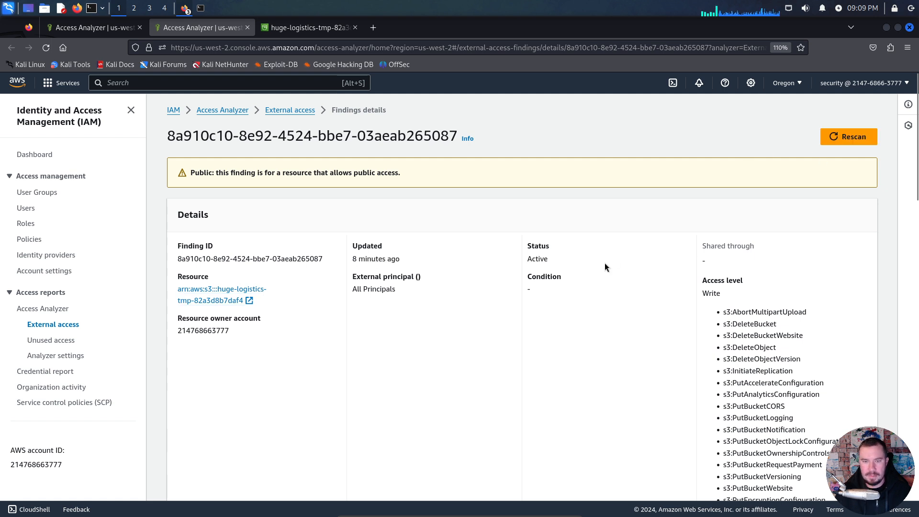
click(848, 137)
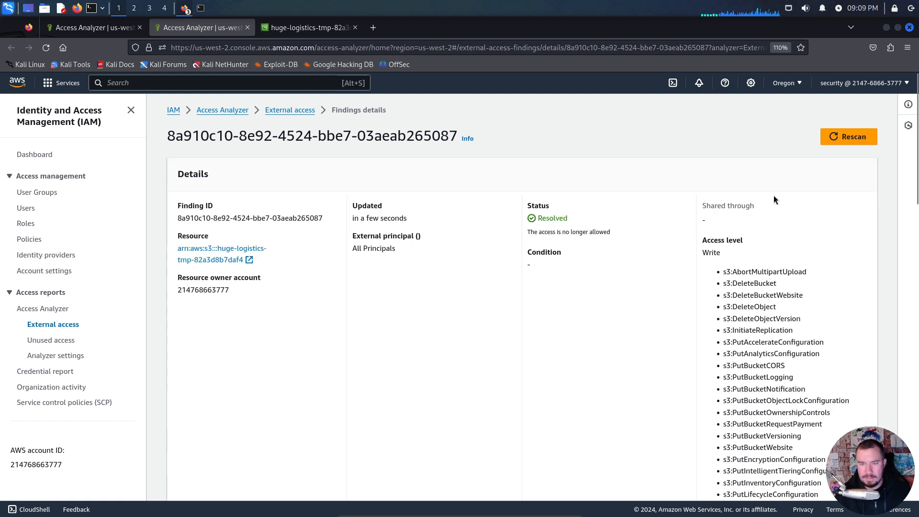
drag(611, 233, 527, 207)
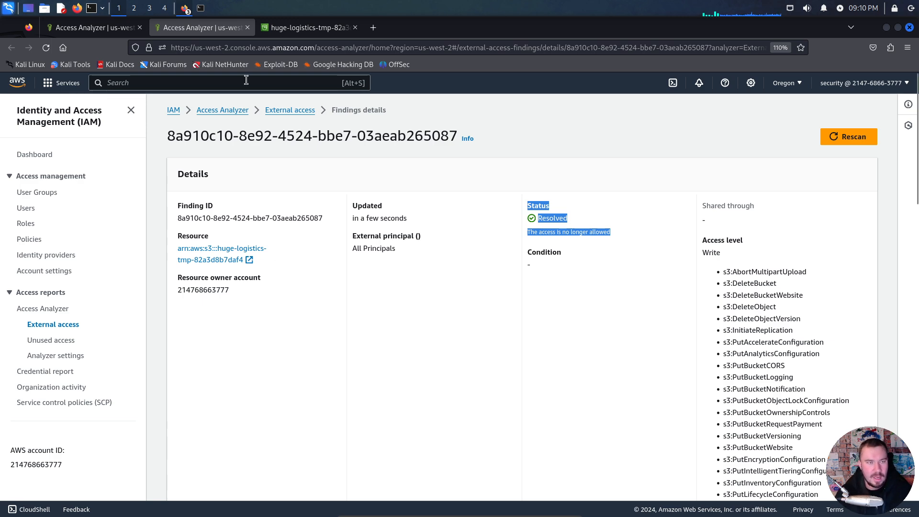
Step: Close the finding's details page and return from the bucket's permissions to the S3 buckets list
click(247, 28)
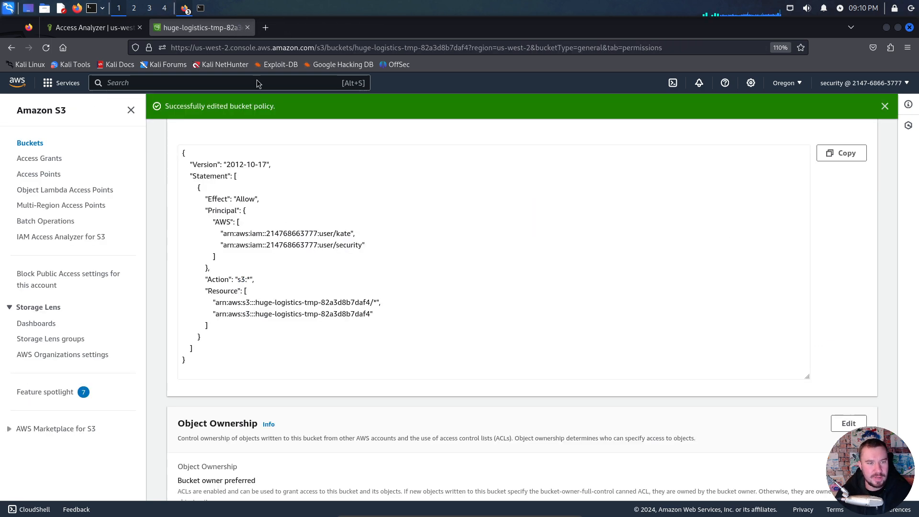
scroll(288, 205, up, 10)
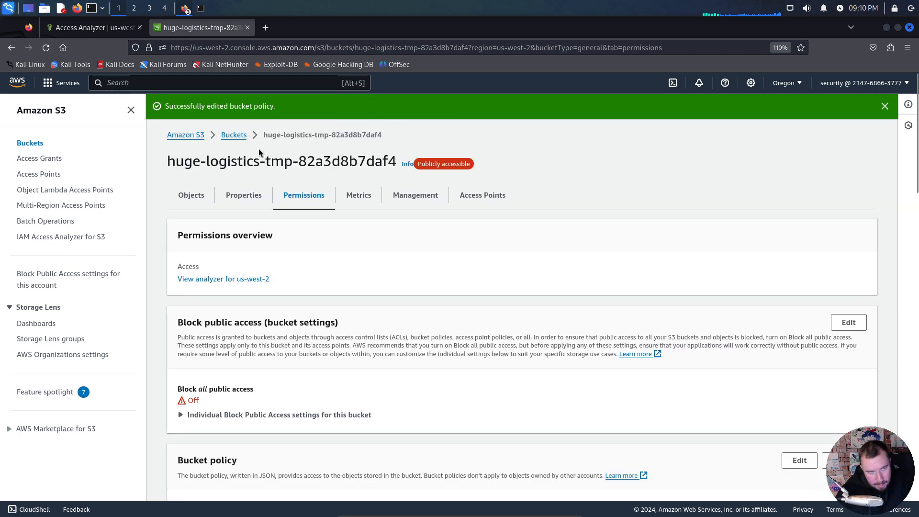
click(234, 135)
Step: Go back to the Access Analyzer external access findings and check the list and its status filter
click(94, 27)
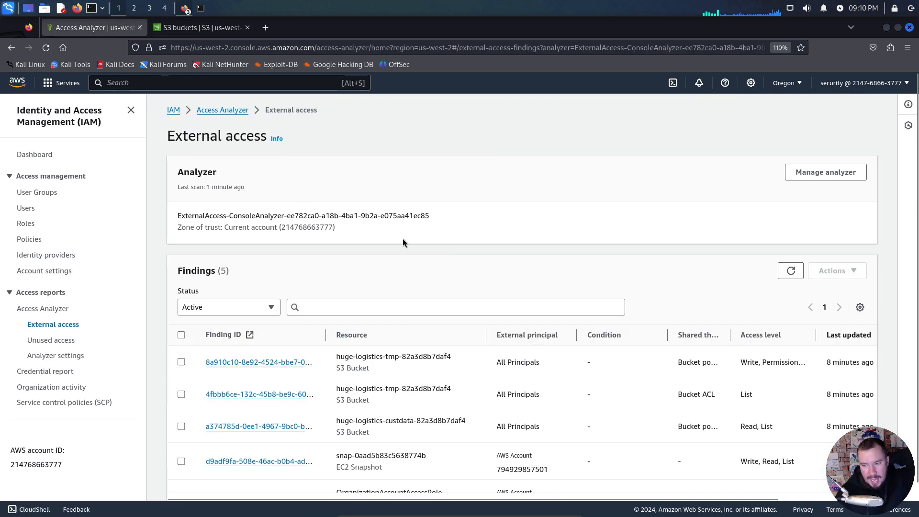
scroll(422, 248, down, 1)
key(ctrl+minus)
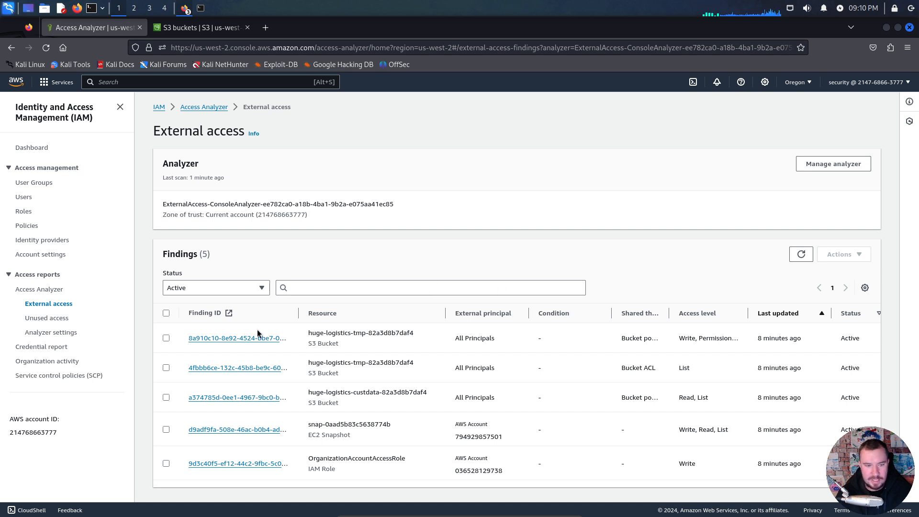
click(221, 287)
click(221, 287)
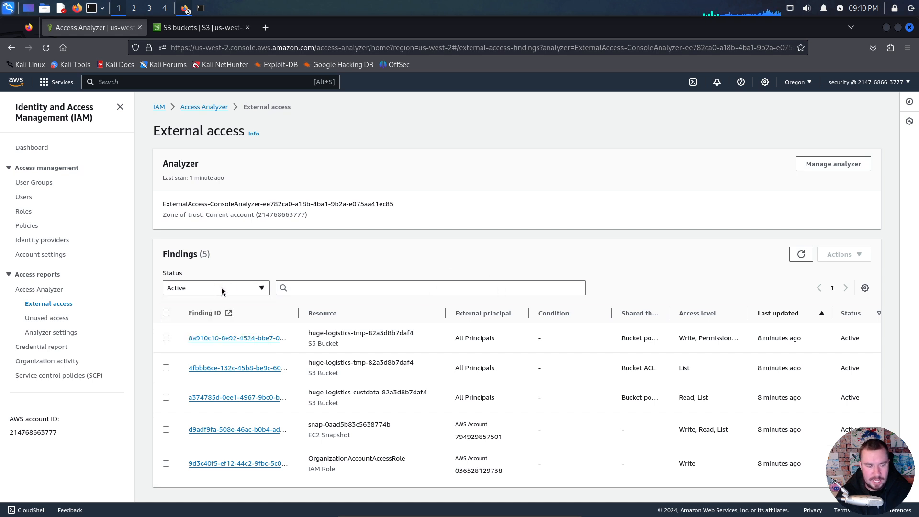
Step: Reopen the active external access findings from the Access Analyzer summary
click(281, 47)
key(Escape)
key(Escape)
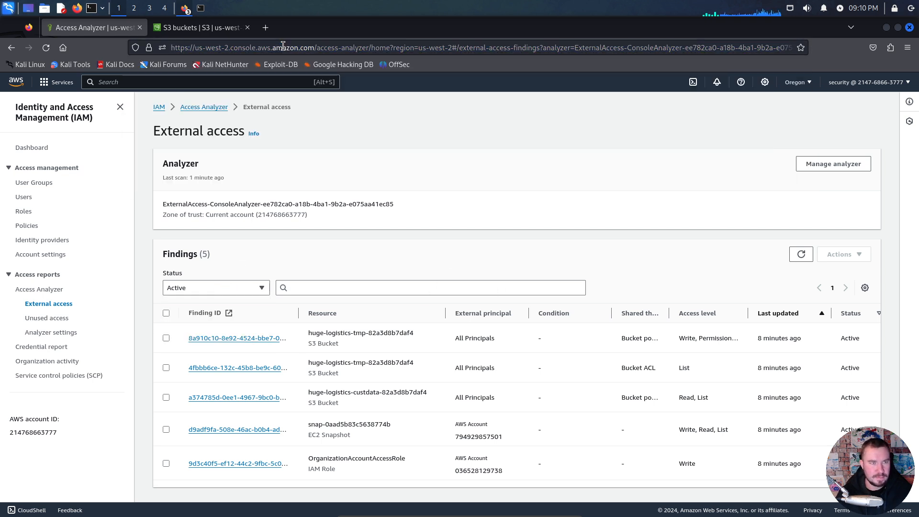
click(209, 108)
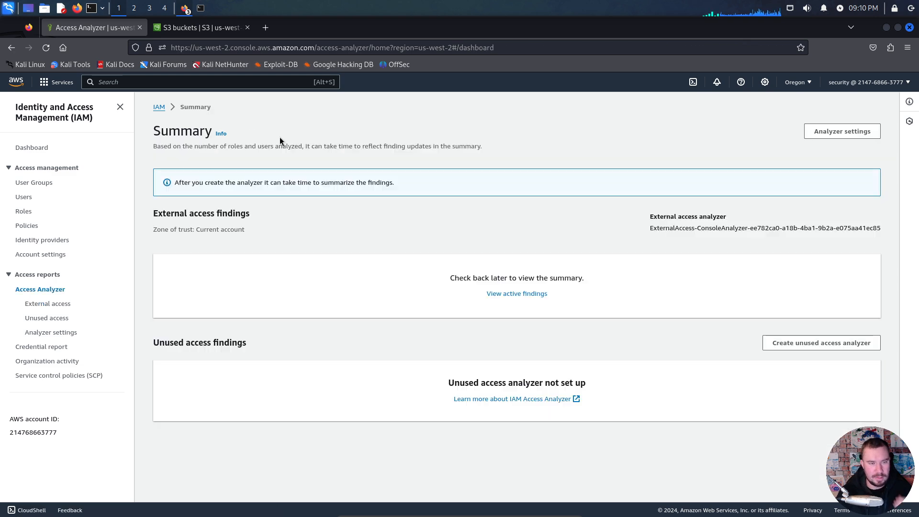
click(495, 294)
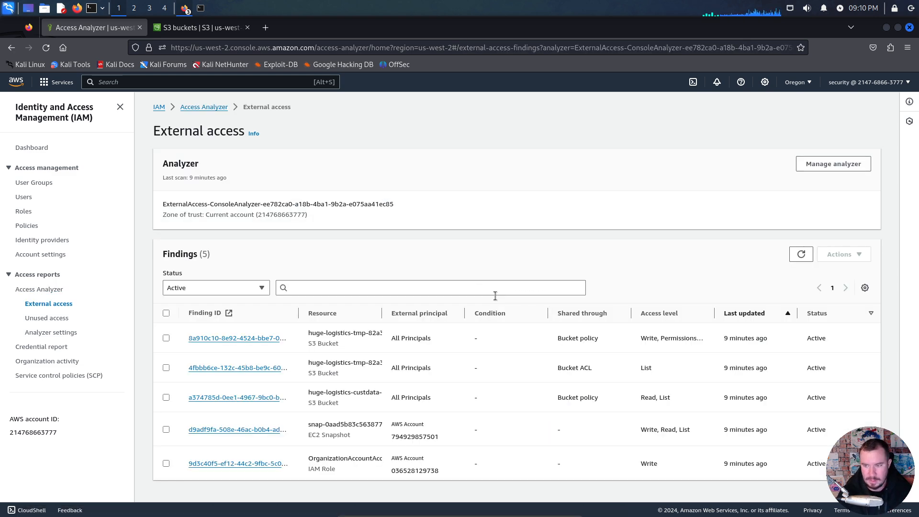
Step: Filter the external access findings to show all statuses
click(234, 288)
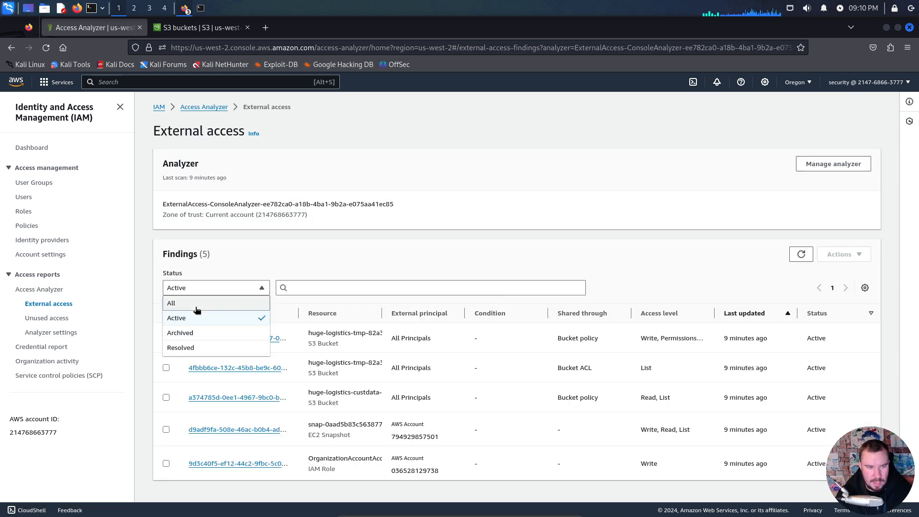
click(197, 305)
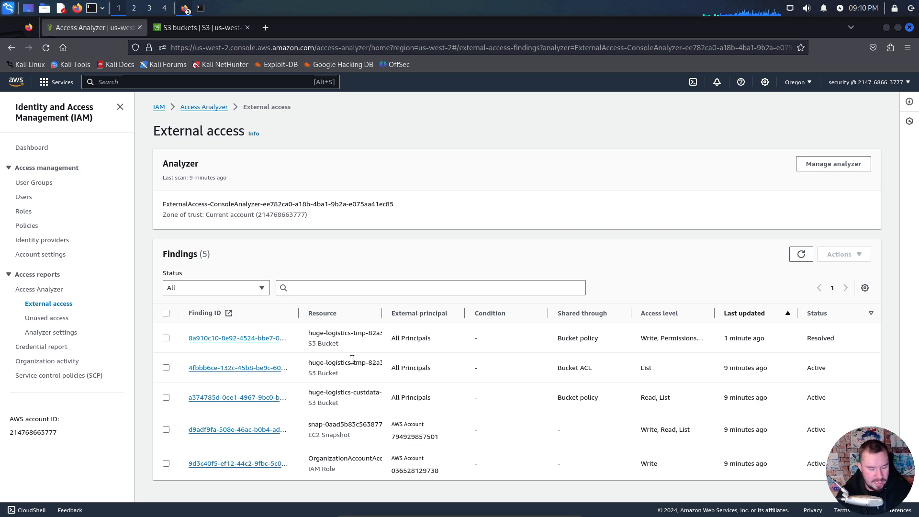
Step: Switch to the Pwned Labs guide and read past the rescan instructions to the section on the next finding
key(alt+Tab)
key(alt+Tab)
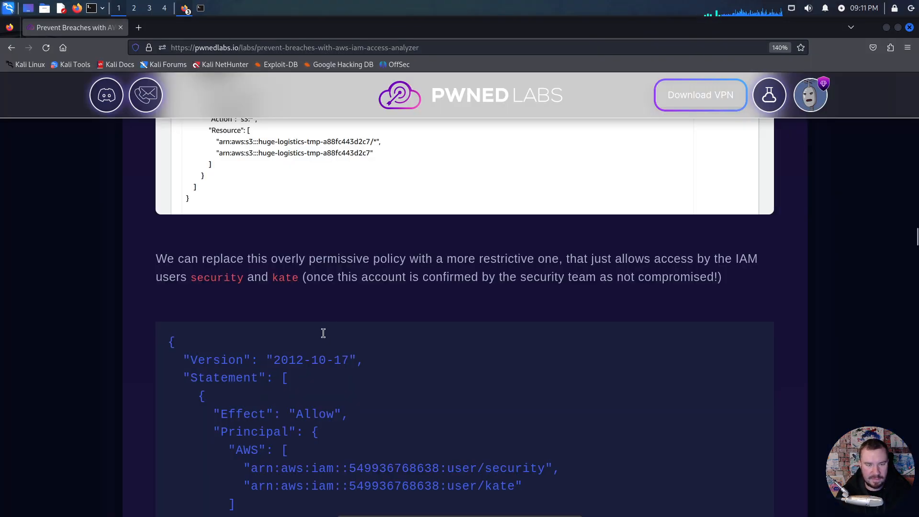
scroll(323, 334, down, 10)
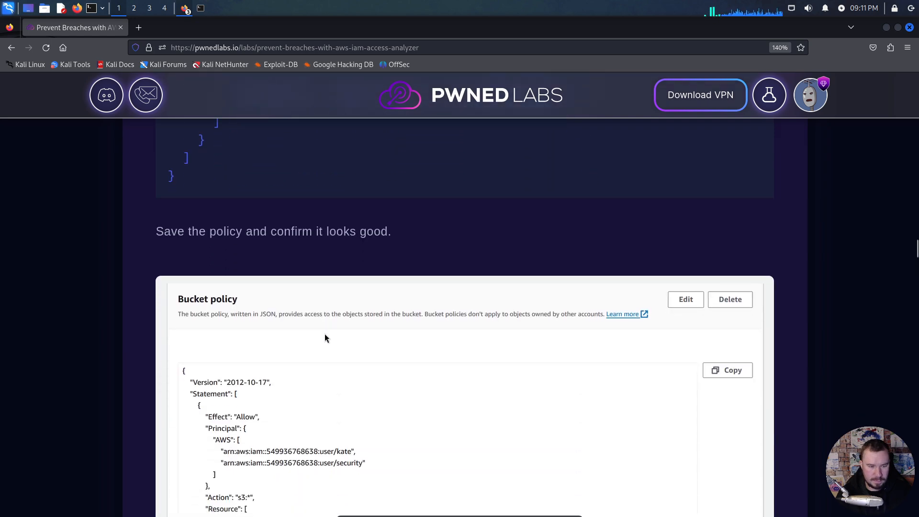
scroll(325, 338, down, 8)
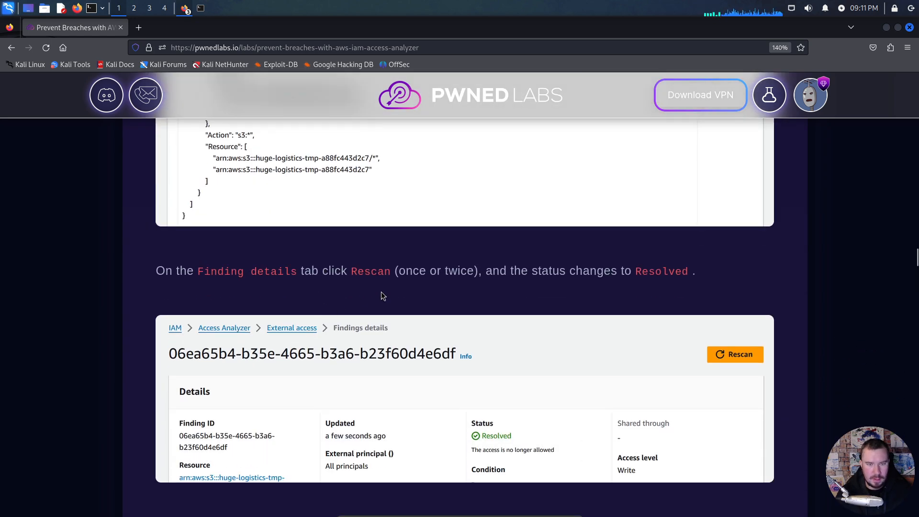
scroll(496, 281, down, 5)
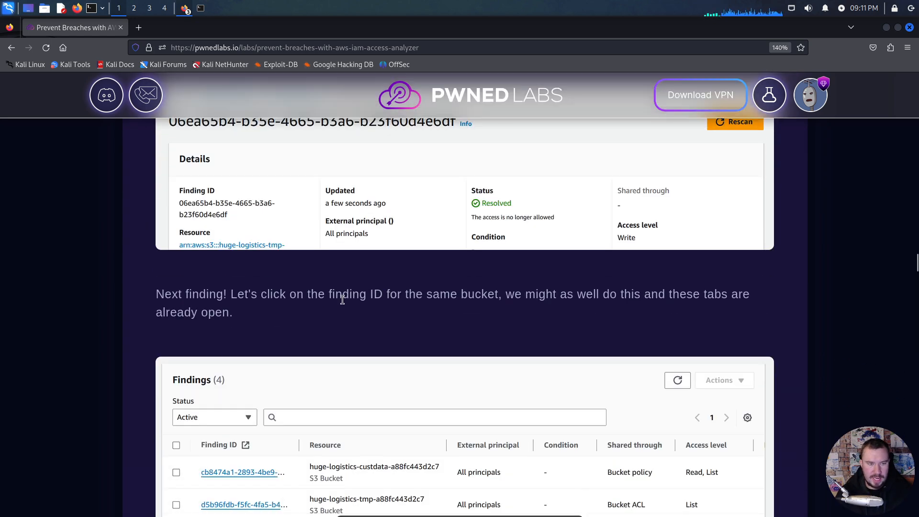
scroll(310, 308, down, 2)
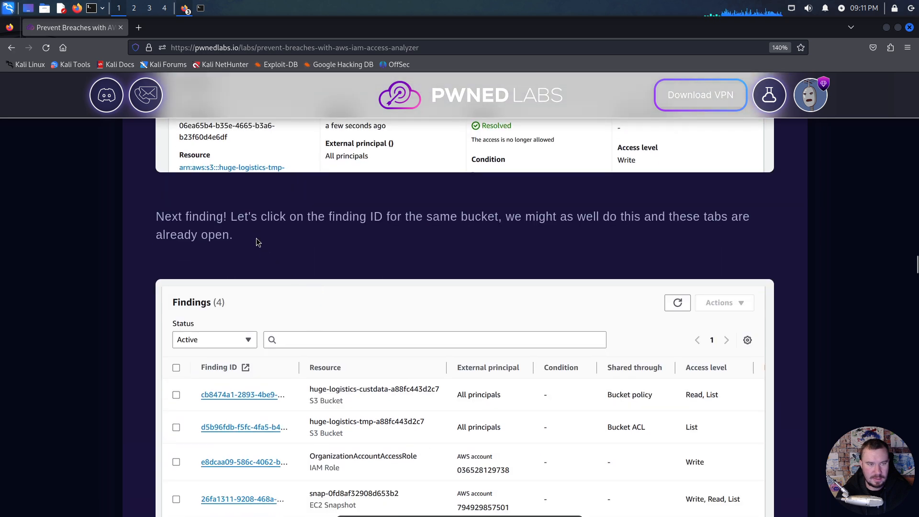
scroll(344, 237, down, 2)
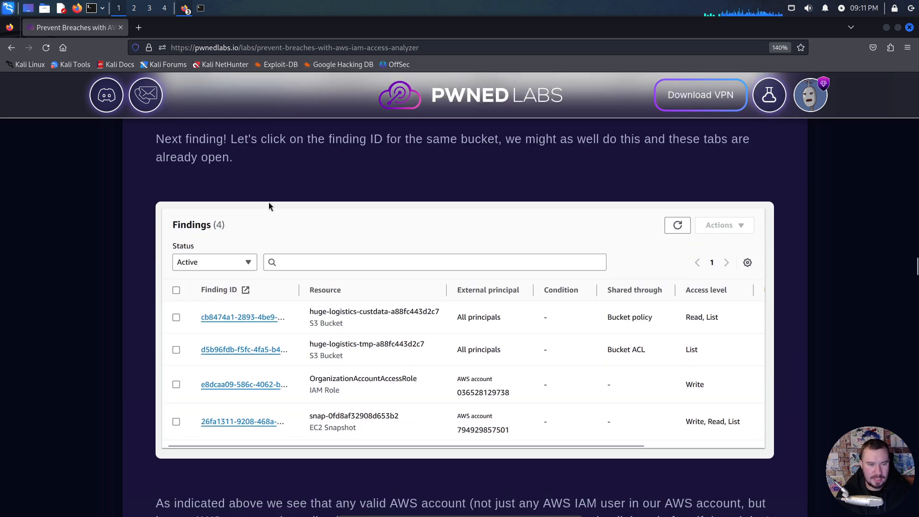
scroll(280, 206, down, 2)
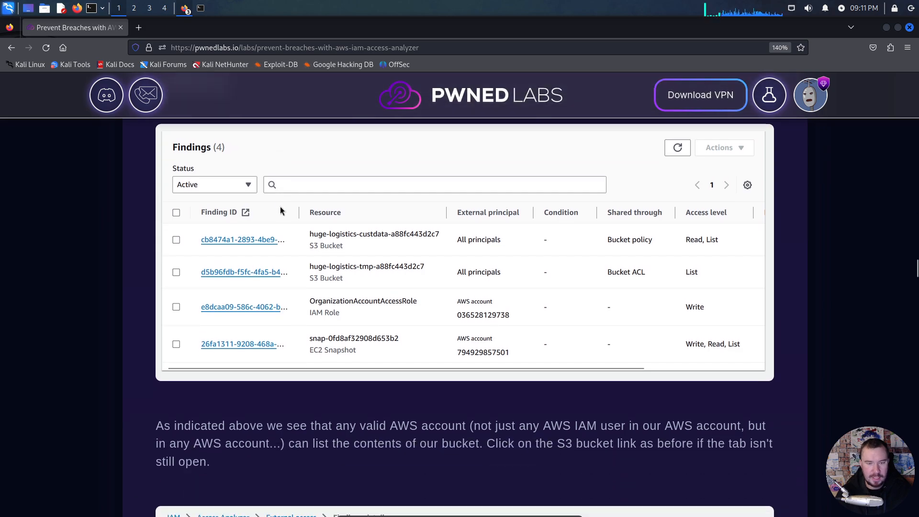
Step: Back in the Access Analyzer findings, widen the Resource column and open the huge-logistics-tmp Bucket ACL finding in a new tab
key(alt+Tab)
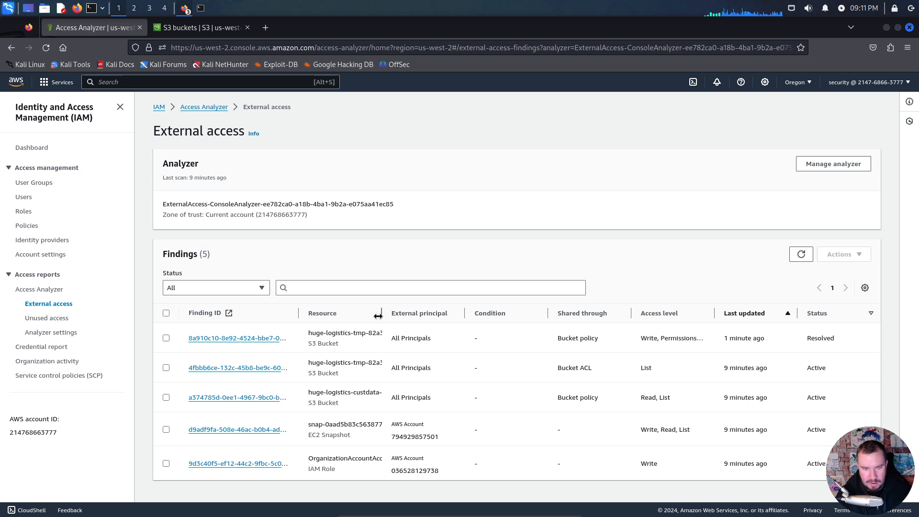
drag(378, 316, 413, 317)
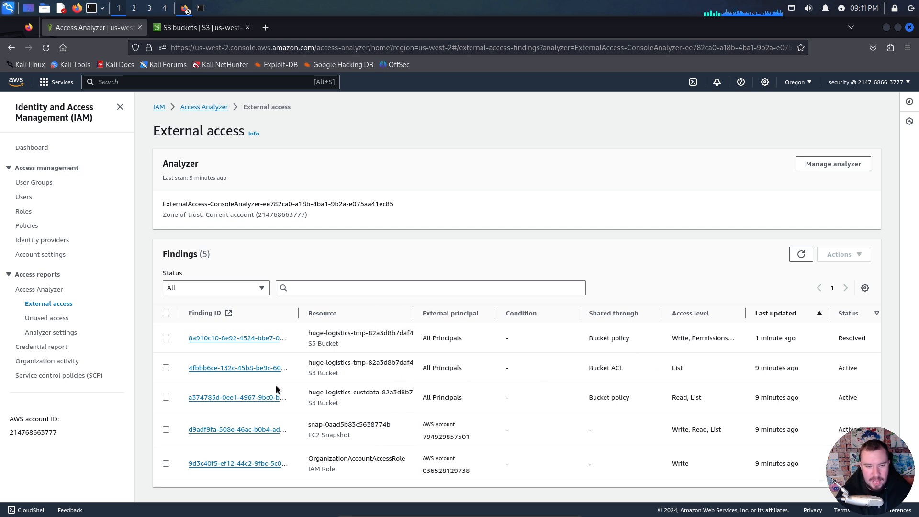
middle_click(263, 369)
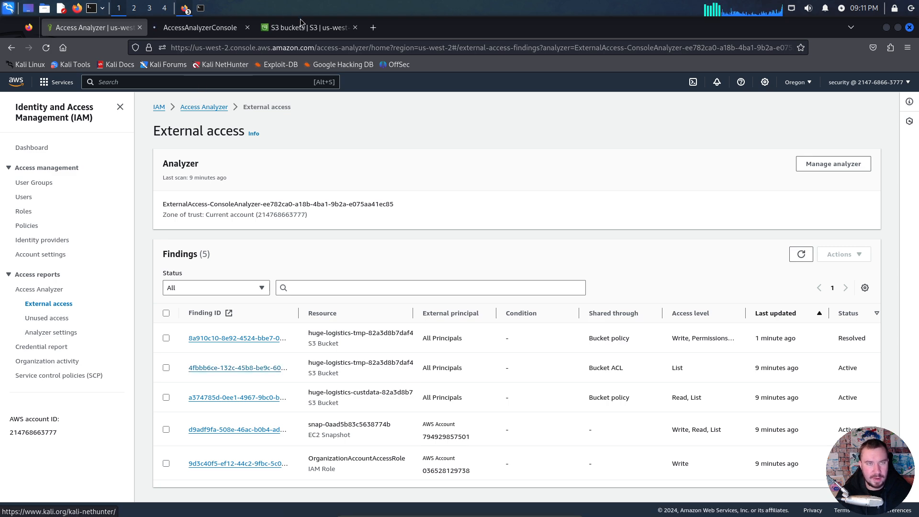
Step: Read the Pwned Labs guide's explanation of the bucket listing exposure and its instructions for reaching the ACL settings
key(alt+Tab)
scroll(336, 354, down, 1)
scroll(337, 354, down, 3)
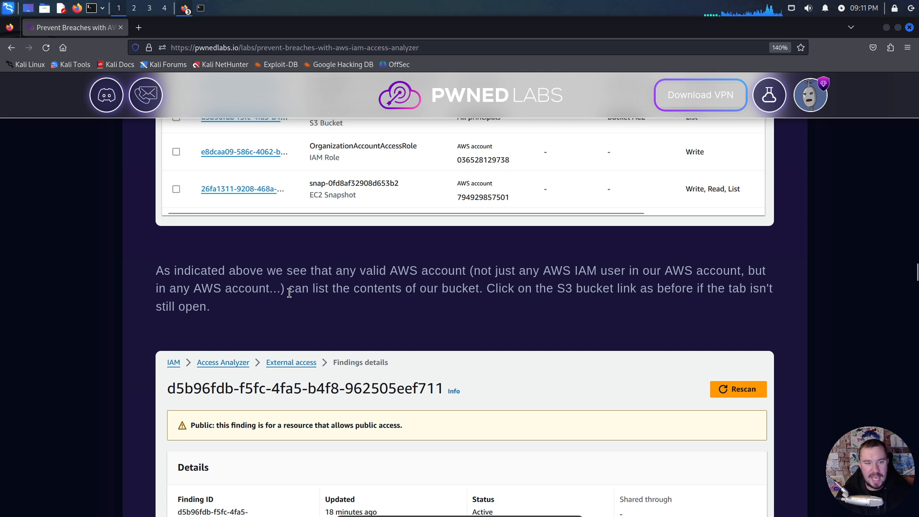
drag(282, 290, 197, 290)
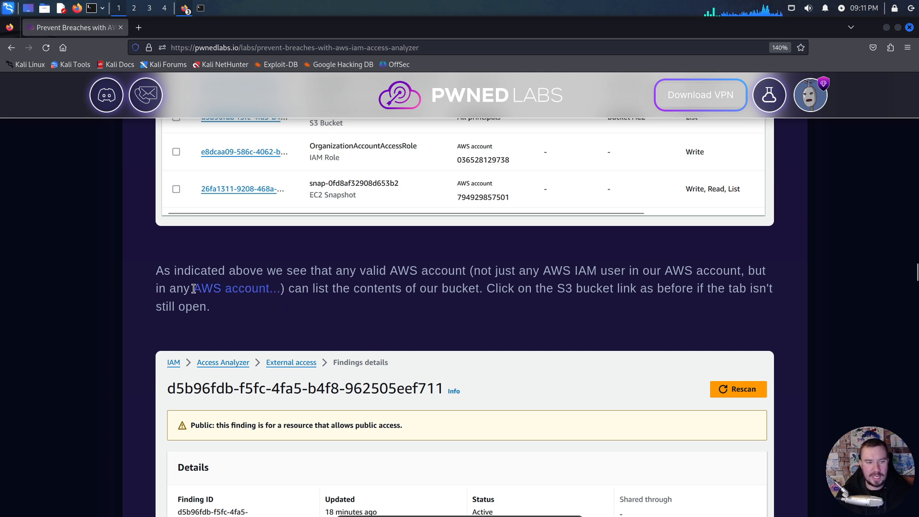
click(287, 288)
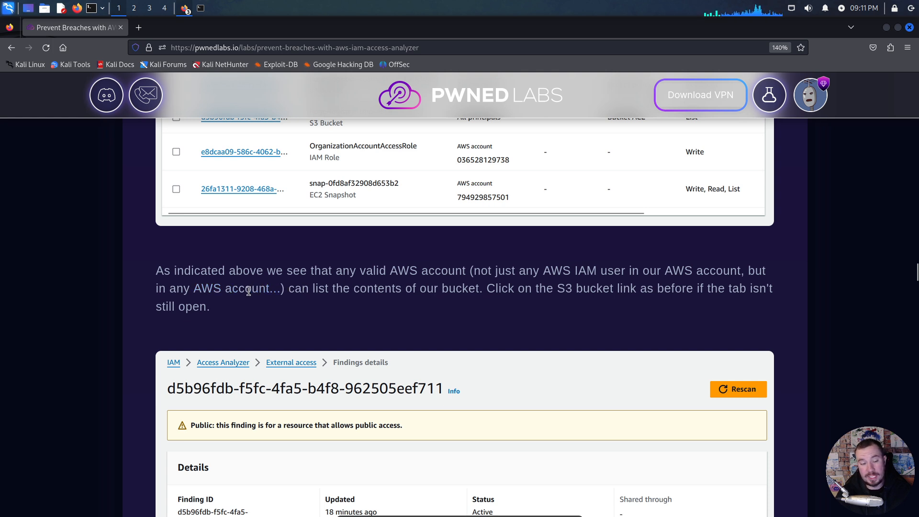
drag(274, 289, 423, 279)
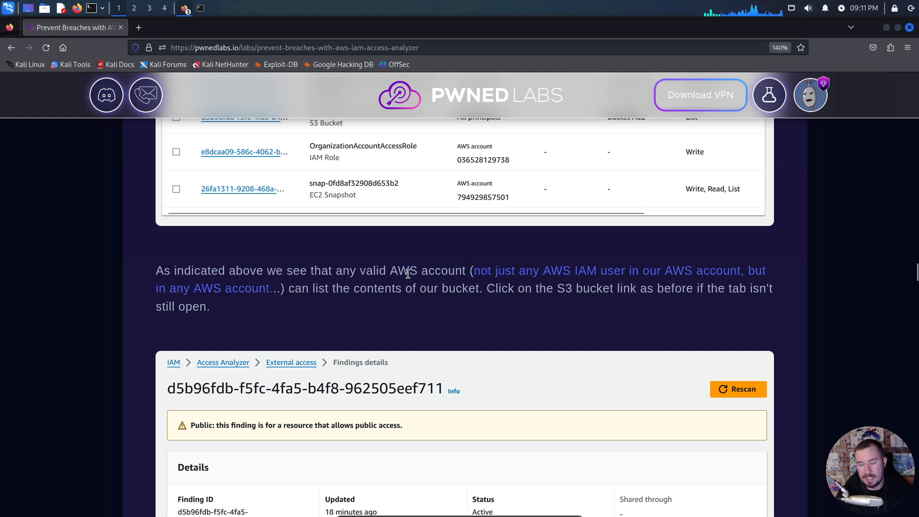
click(338, 289)
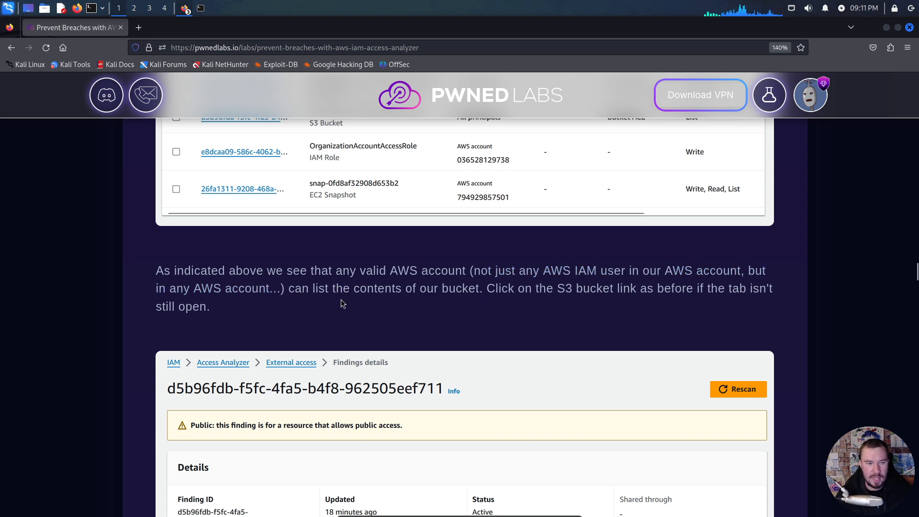
scroll(341, 299, down, 5)
scroll(323, 312, down, 2)
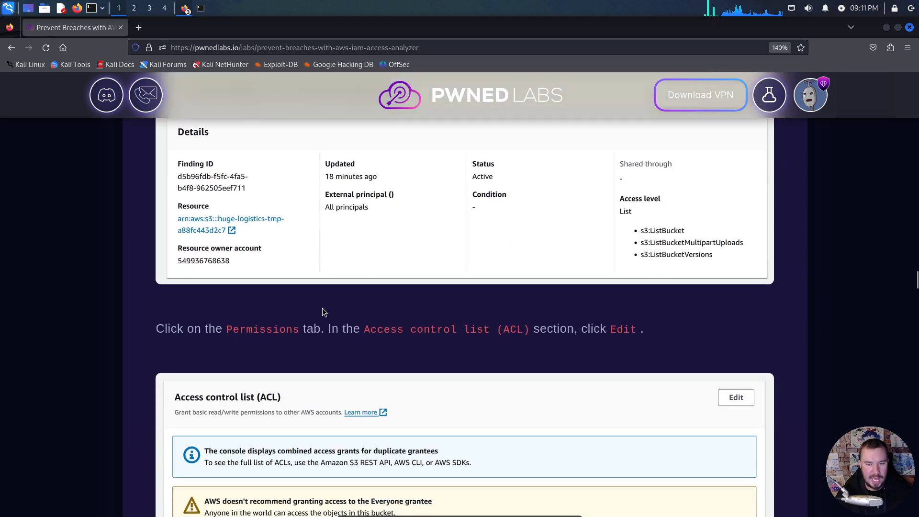
Step: Return to the AWS console and open the access control list of the huge-logistics-tmp bucket for editing
key(alt+Tab)
click(205, 27)
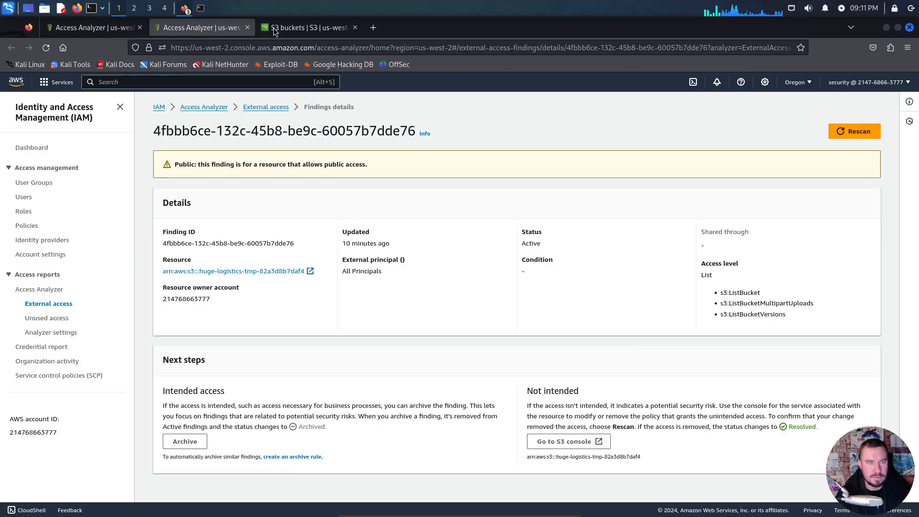
click(274, 27)
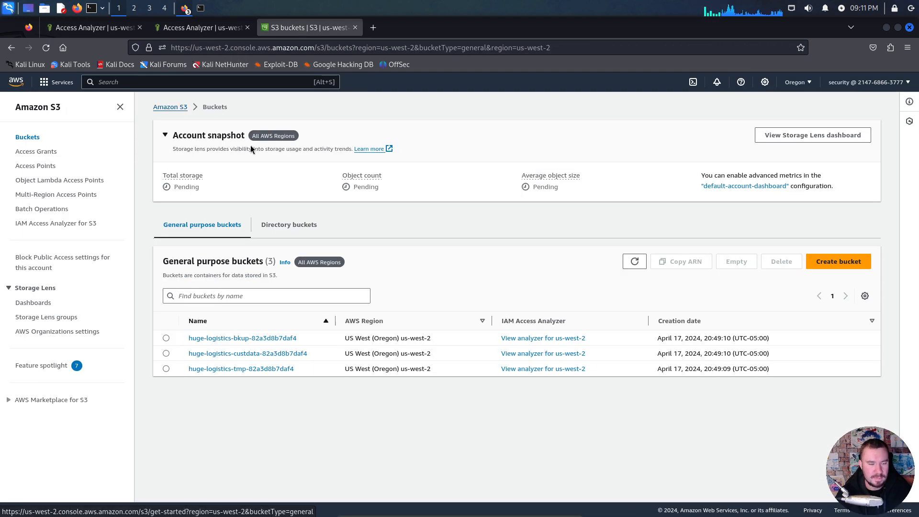
click(263, 369)
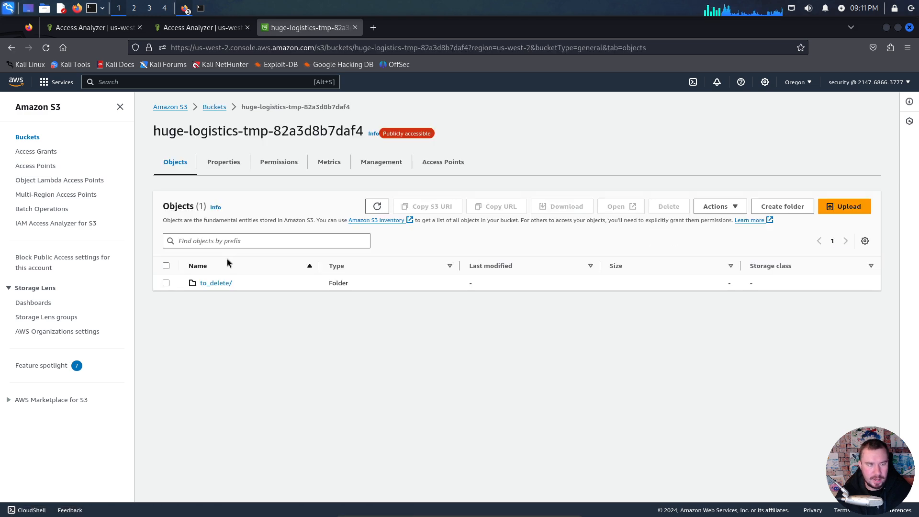
click(281, 163)
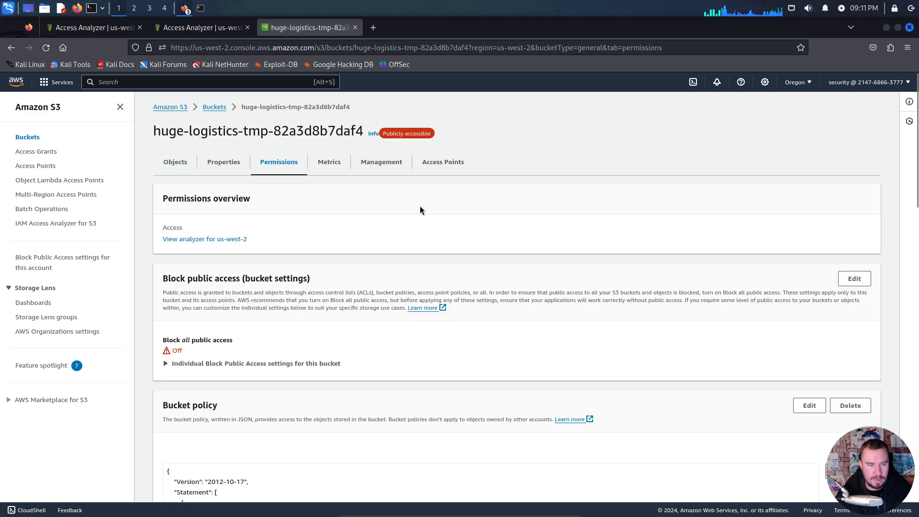
scroll(290, 329, down, 1)
scroll(290, 329, down, 9)
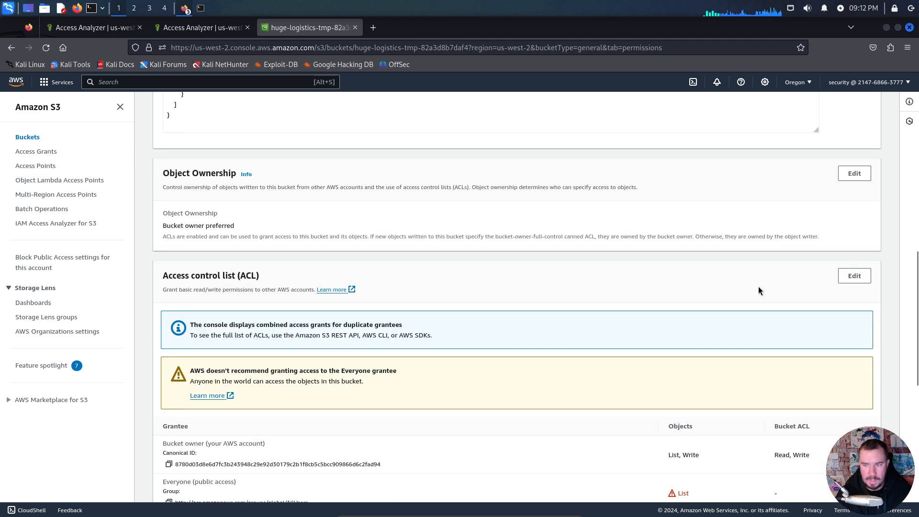
click(853, 276)
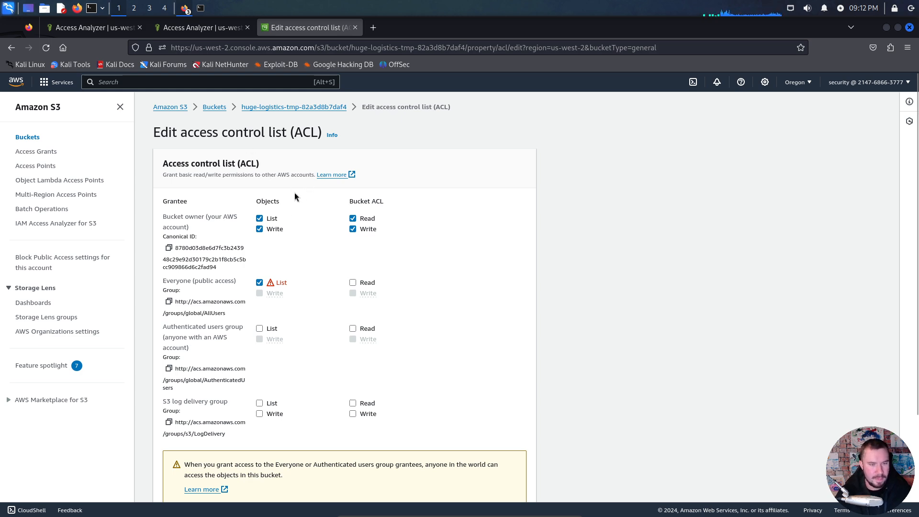
Step: Consult the Pwned Labs guide on the problematic public ACL setting and how to correct it
key(alt+Tab)
scroll(264, 268, down, 3)
scroll(264, 268, down, 5)
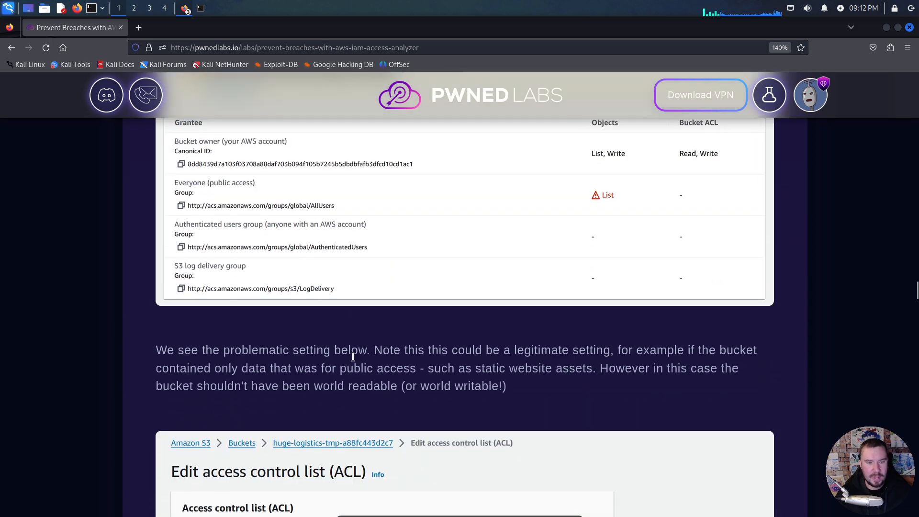
key(alt+Tab)
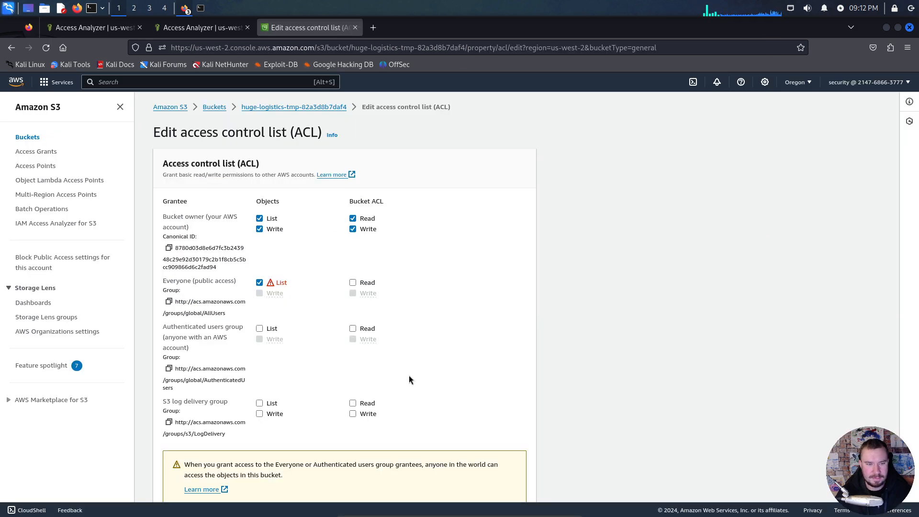
key(alt+Tab)
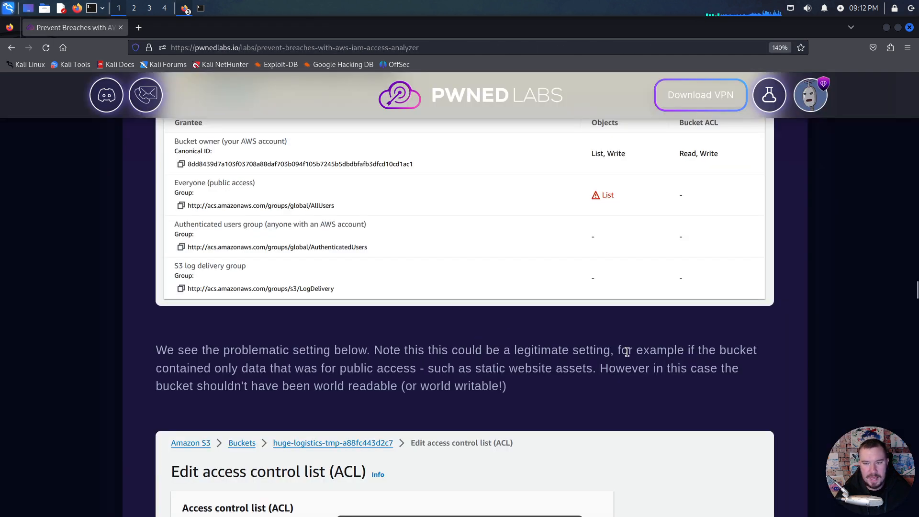
drag(611, 351, 516, 349)
click(559, 360)
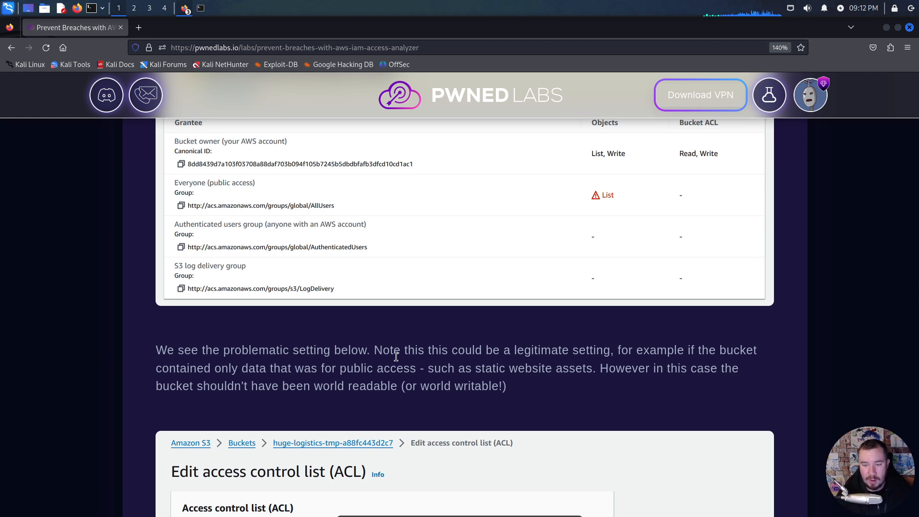
scroll(595, 381, down, 2)
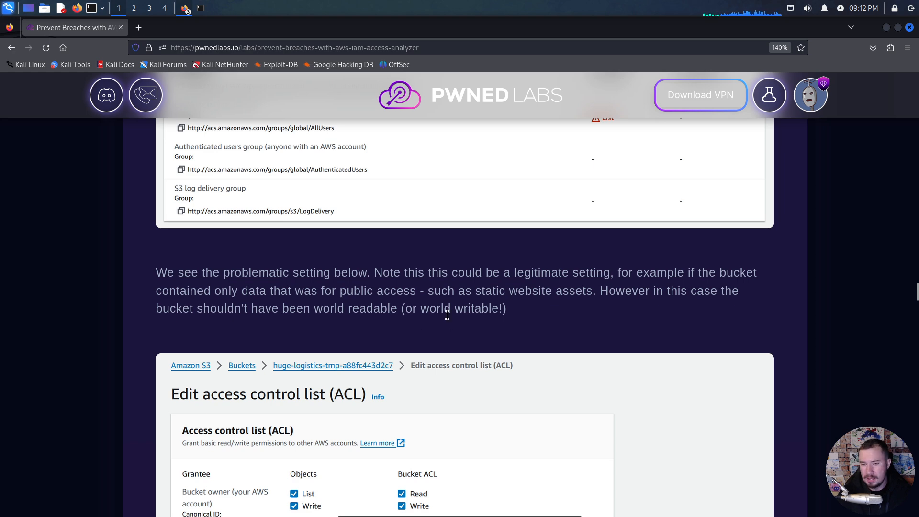
scroll(447, 315, down, 8)
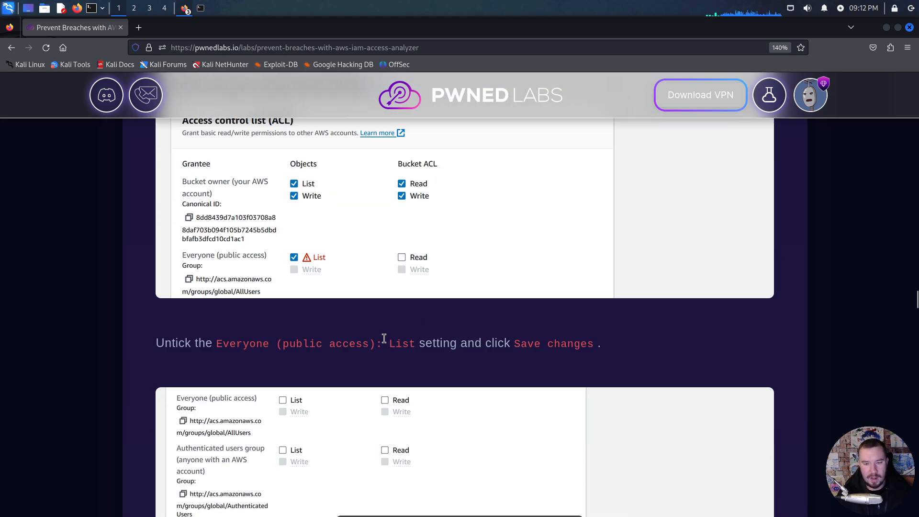
Step: Remove the Objects List permission from Everyone (public access) in the bucket's ACL and save the changes
key(alt+Tab)
click(259, 283)
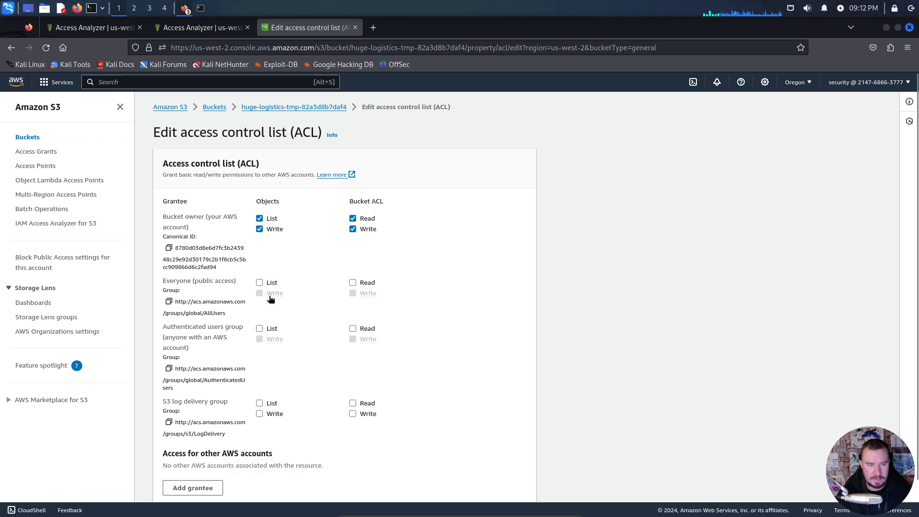
scroll(291, 430, down, 1)
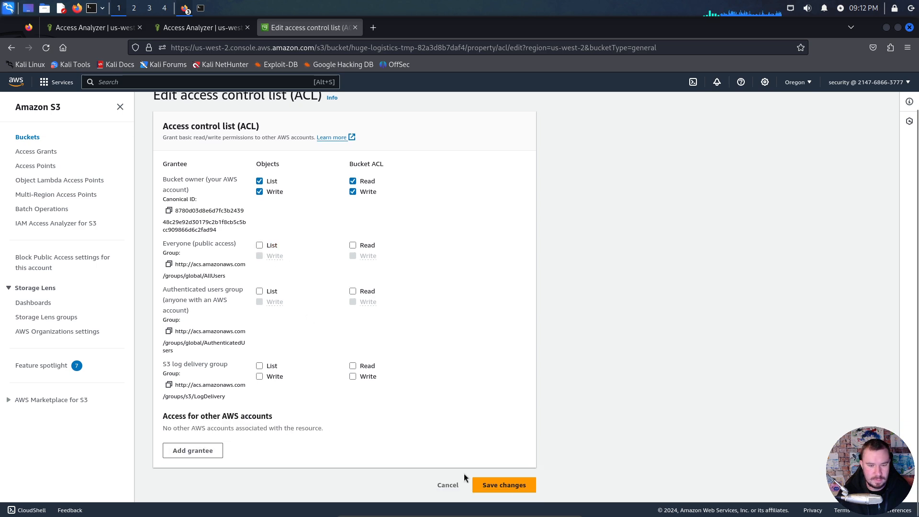
click(517, 489)
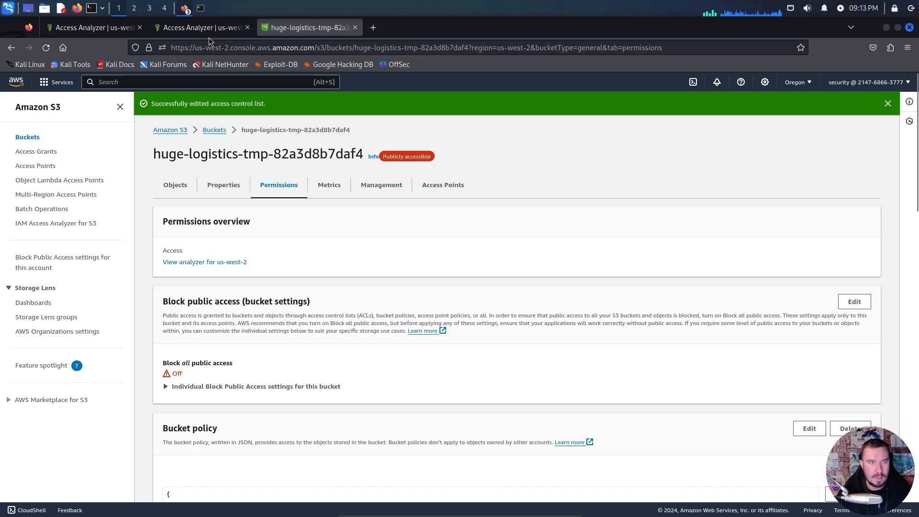
Step: Rescan the huge-logistics-tmp Bucket ACL finding in Access Analyzer
key(ctrl+Page_Up)
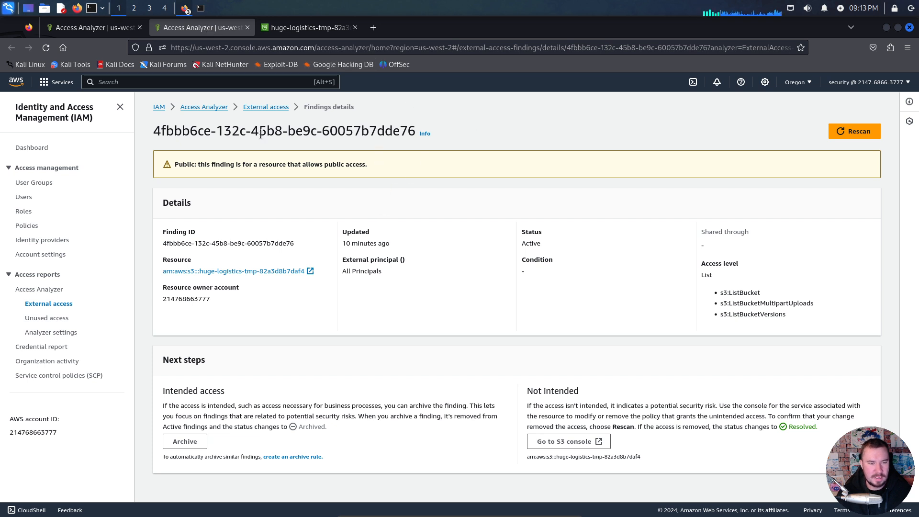
click(857, 133)
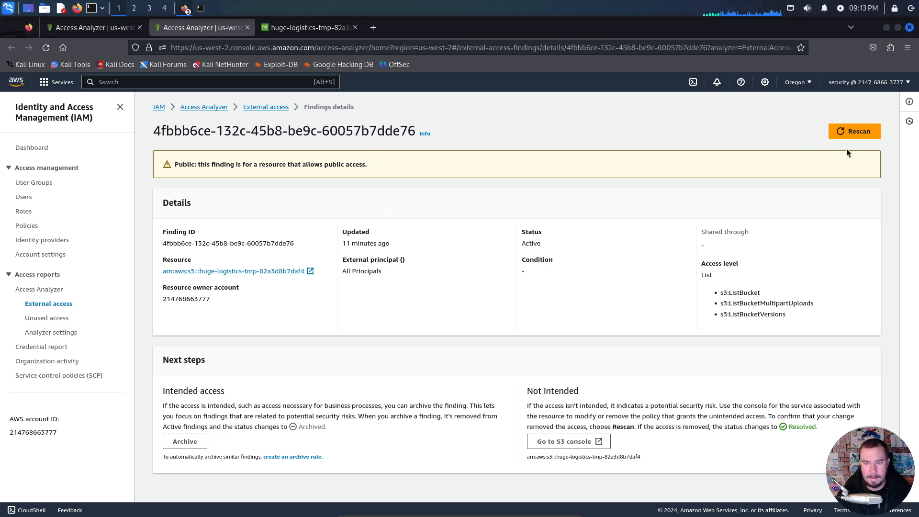
Step: Rescan the huge-logistics-tmp Bucket ACL finding once more, close its details and return to the S3 buckets list
click(861, 130)
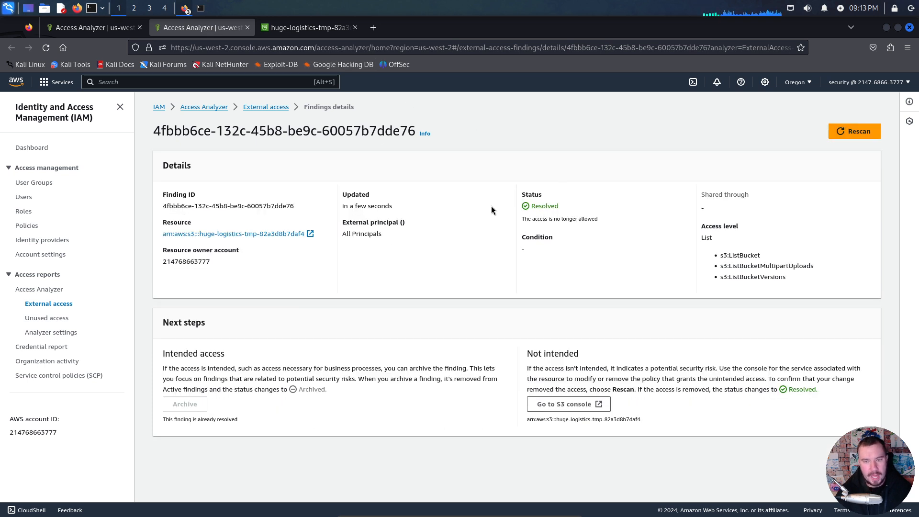
click(248, 27)
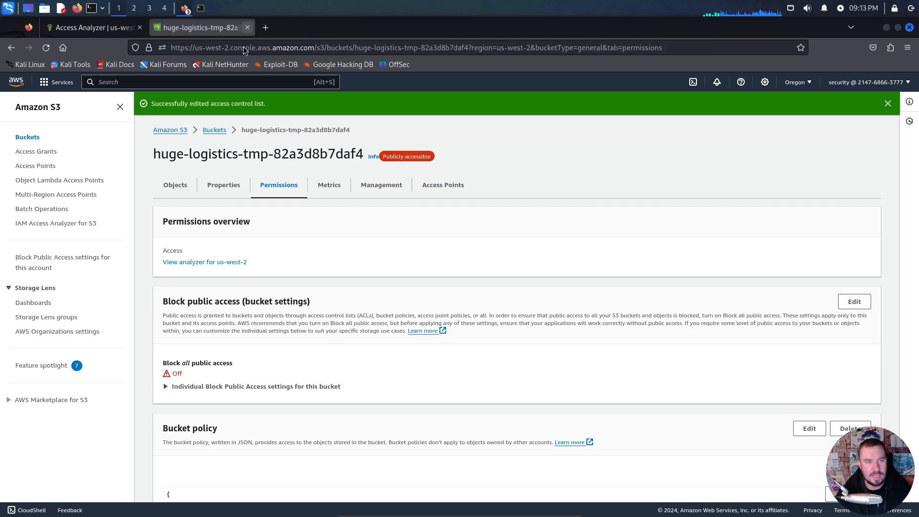
click(215, 130)
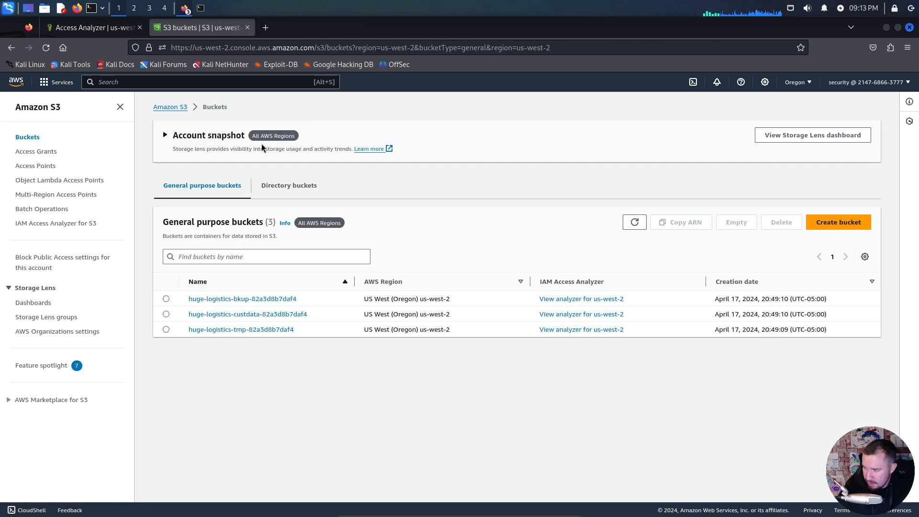
Step: Reload the external access findings through the Access Analyzer summary and list them with the status filter set to All
click(98, 30)
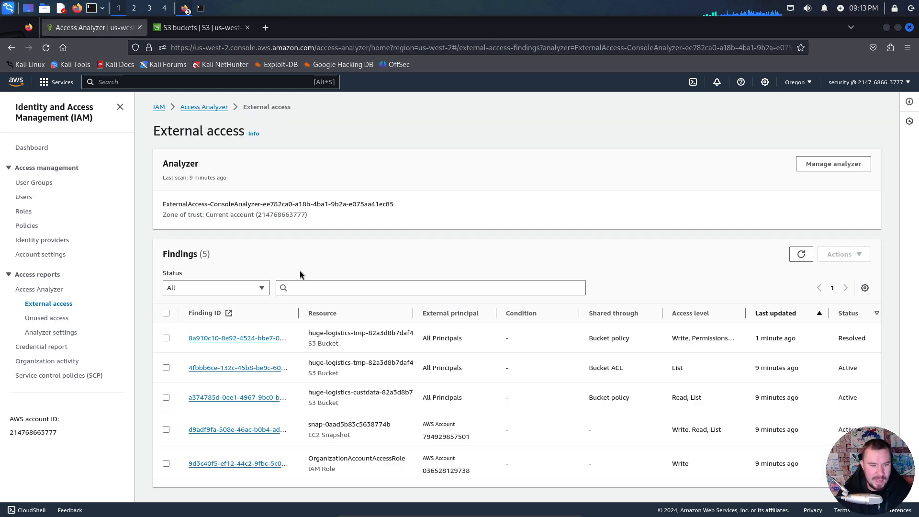
key(alt)
click(315, 148)
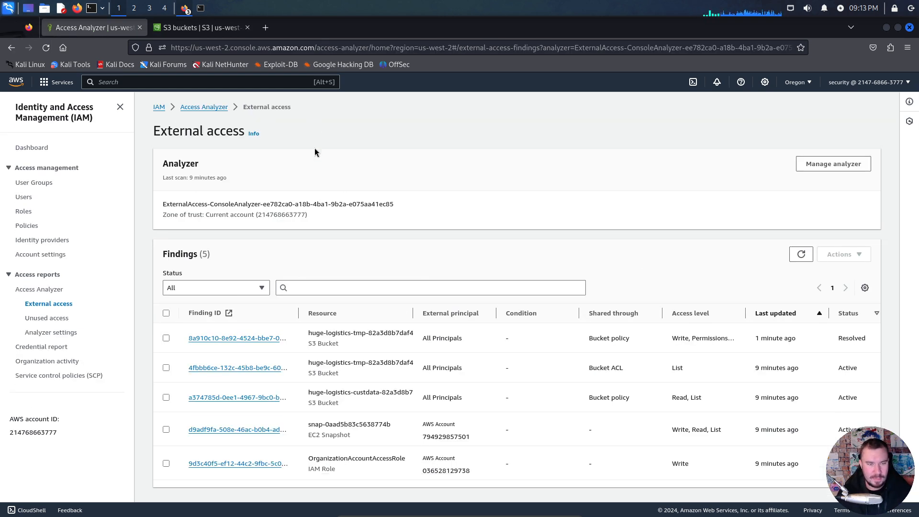
click(224, 110)
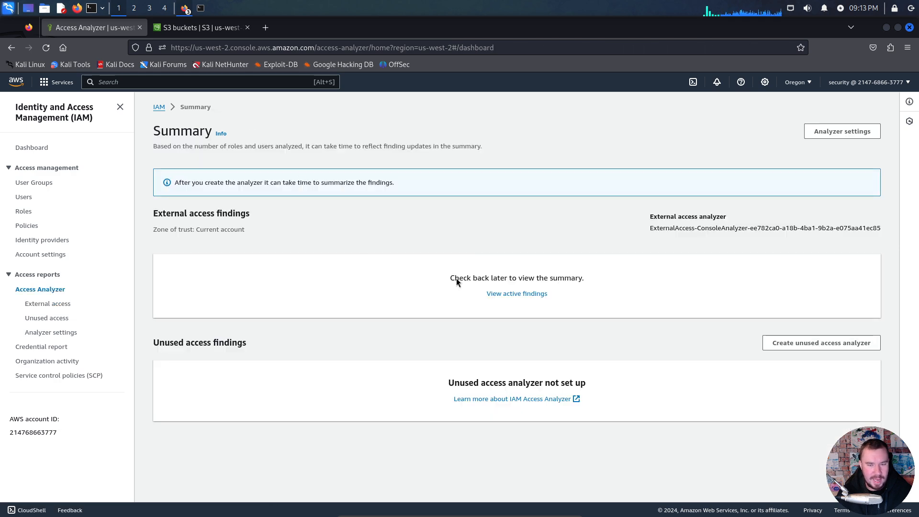
click(512, 294)
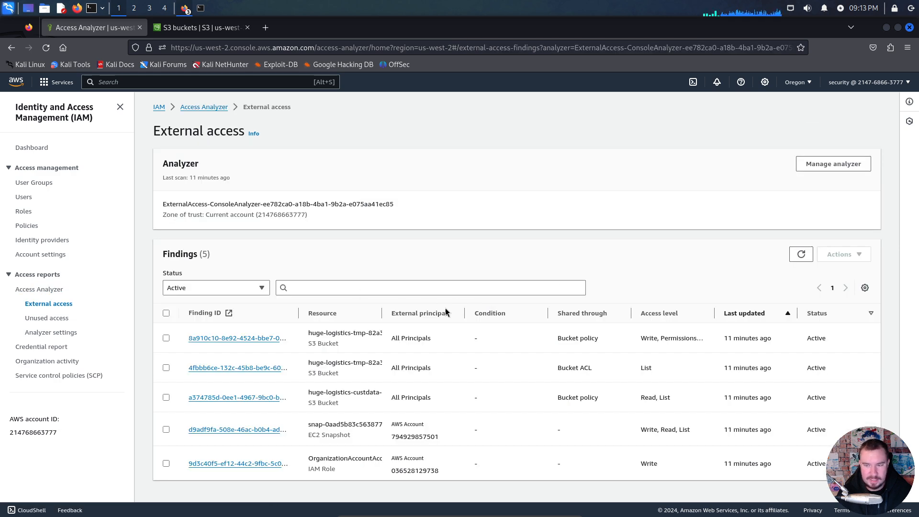
click(217, 293)
click(186, 304)
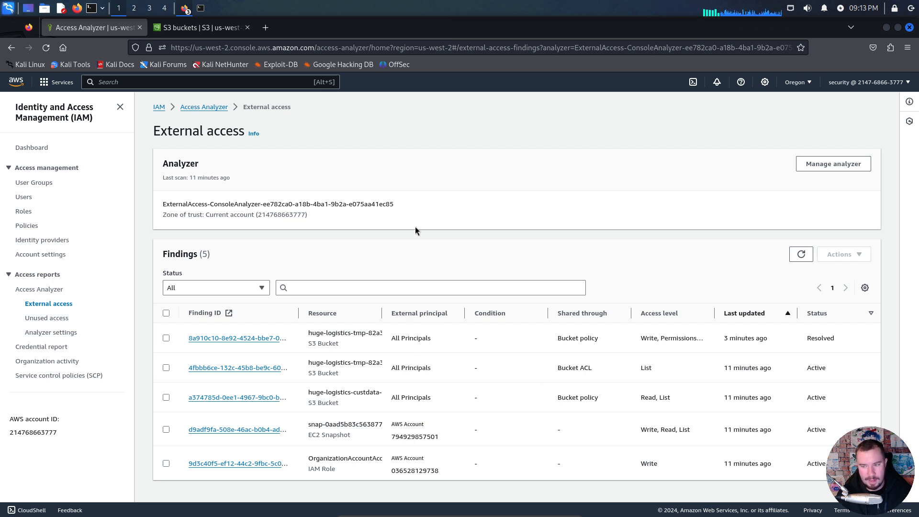
click(217, 109)
click(537, 294)
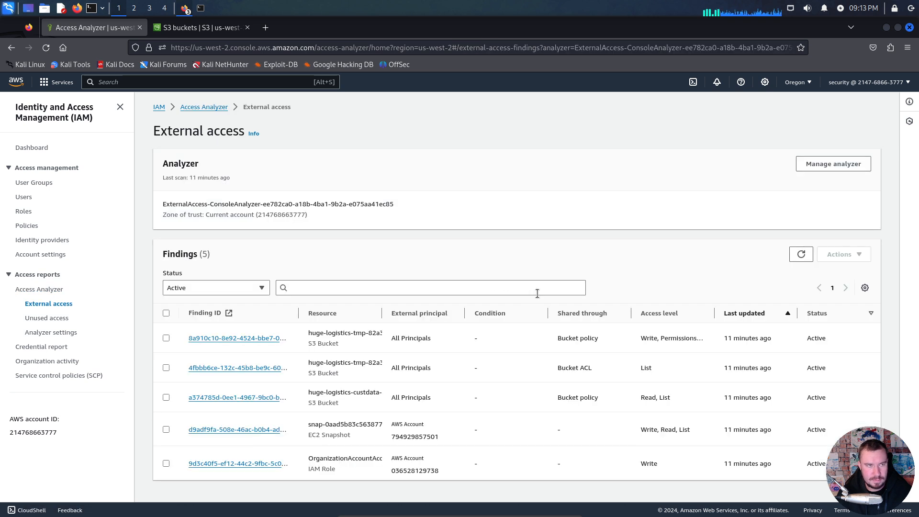
click(211, 292)
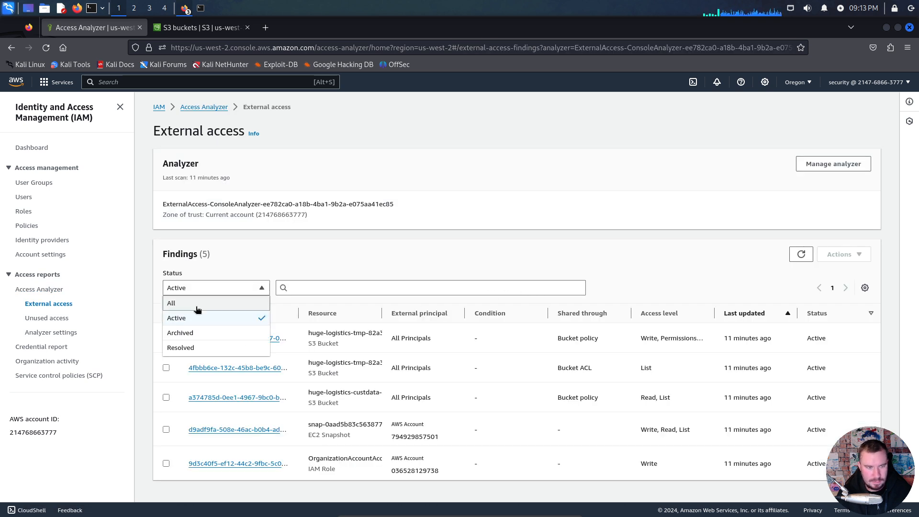
click(197, 305)
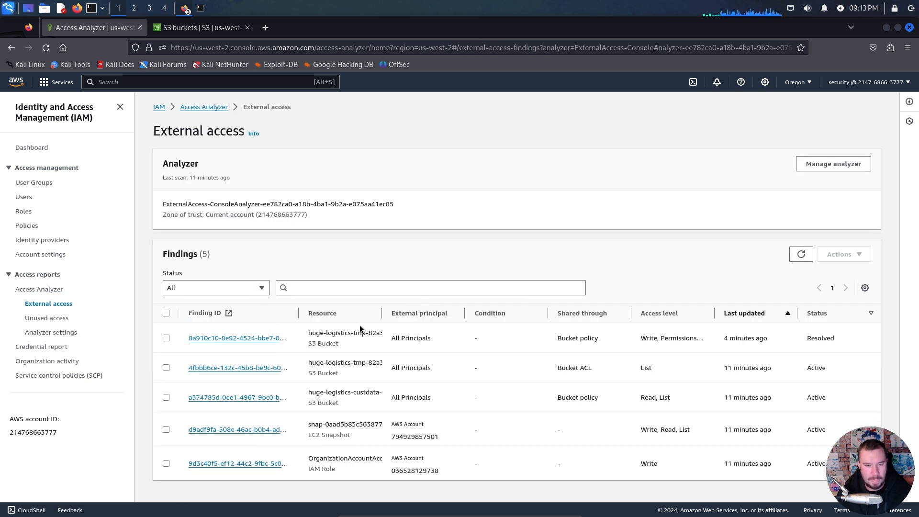
click(201, 27)
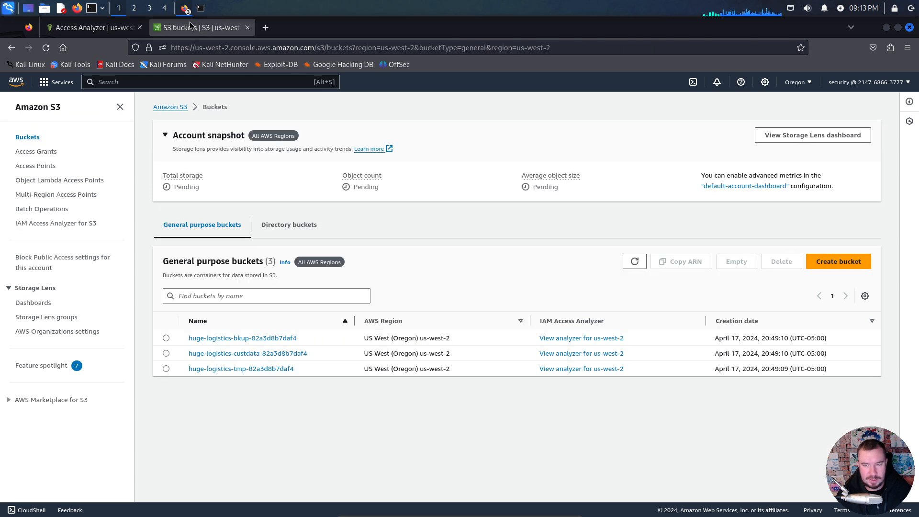
click(93, 27)
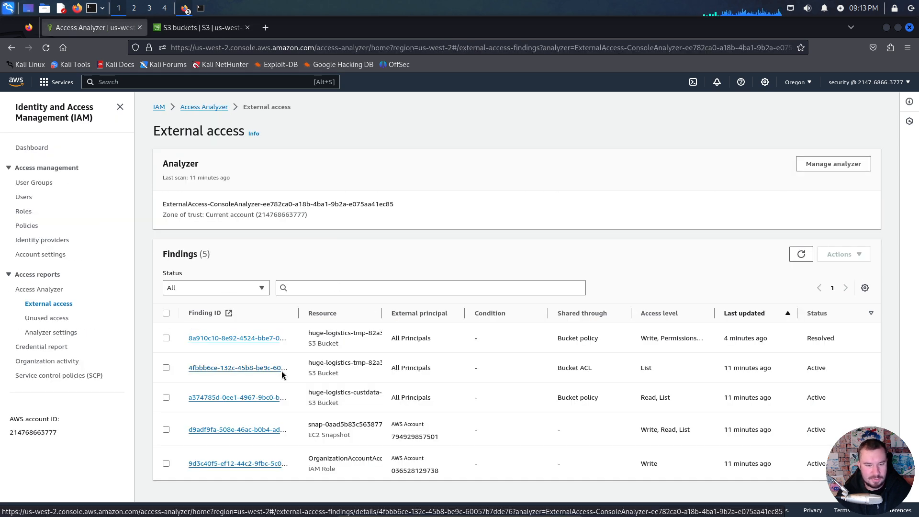
Step: Consult the Pwned Labs guide past the resolved ACL finding to see which bucket finding to address next
key(alt+Tab)
scroll(250, 338, down, 8)
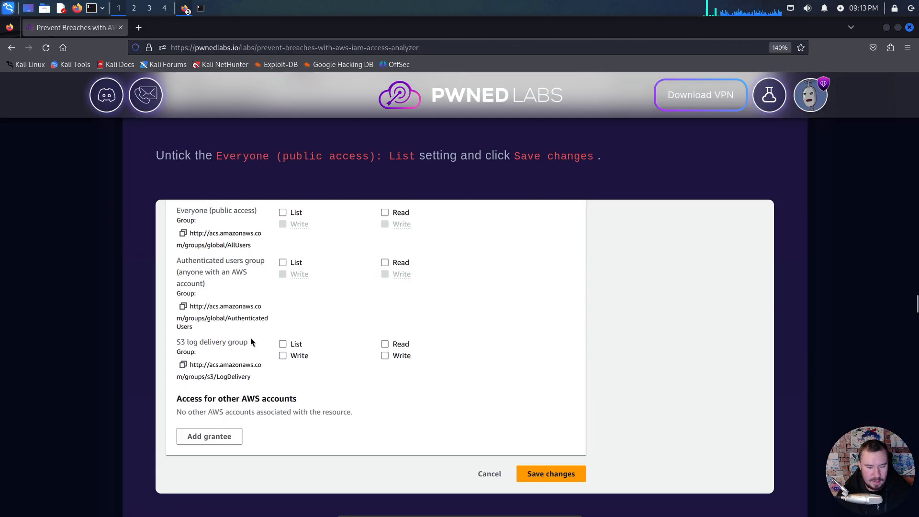
scroll(252, 335, down, 9)
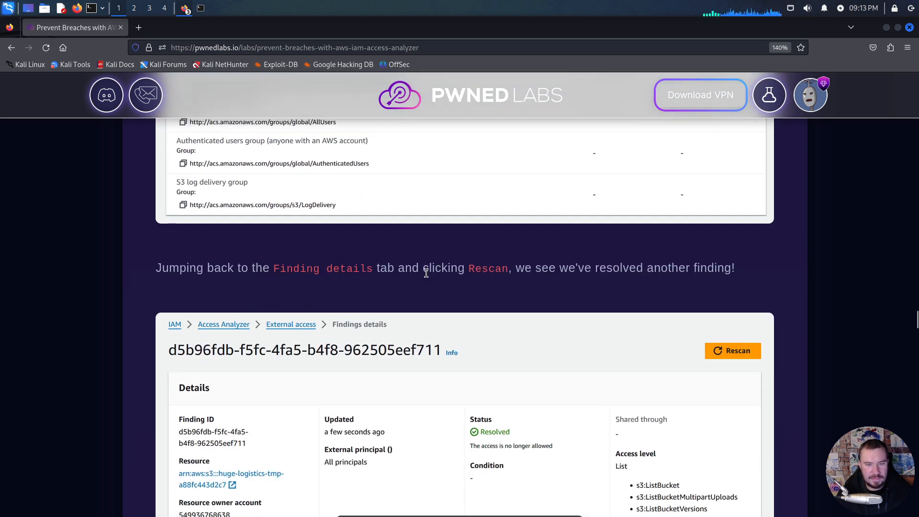
scroll(496, 270, down, 5)
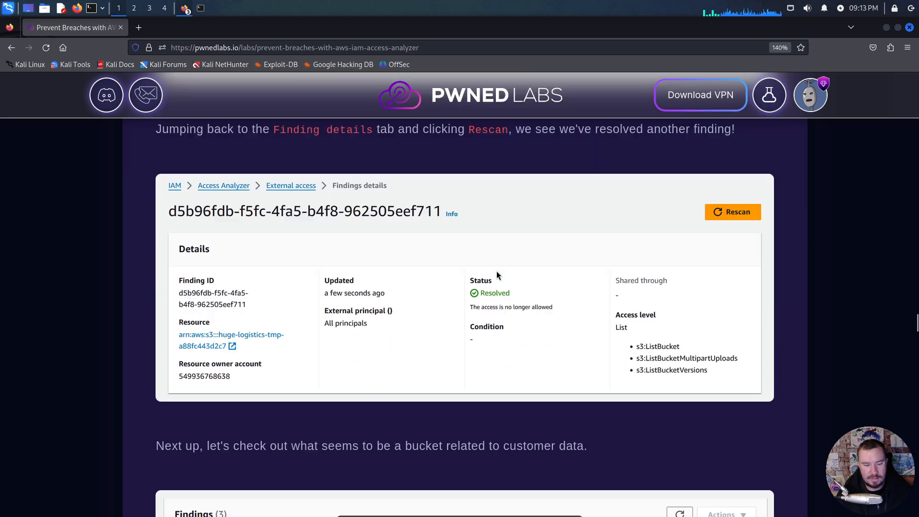
scroll(496, 276, down, 2)
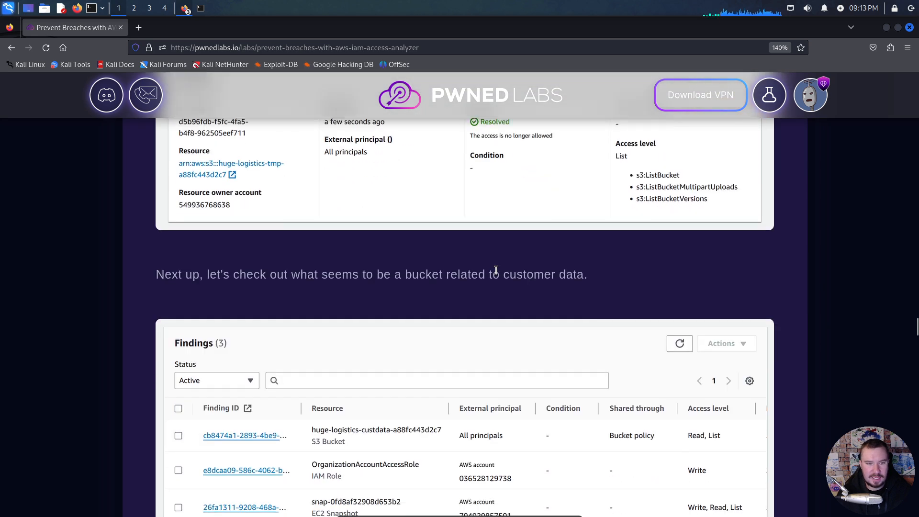
scroll(468, 277, down, 2)
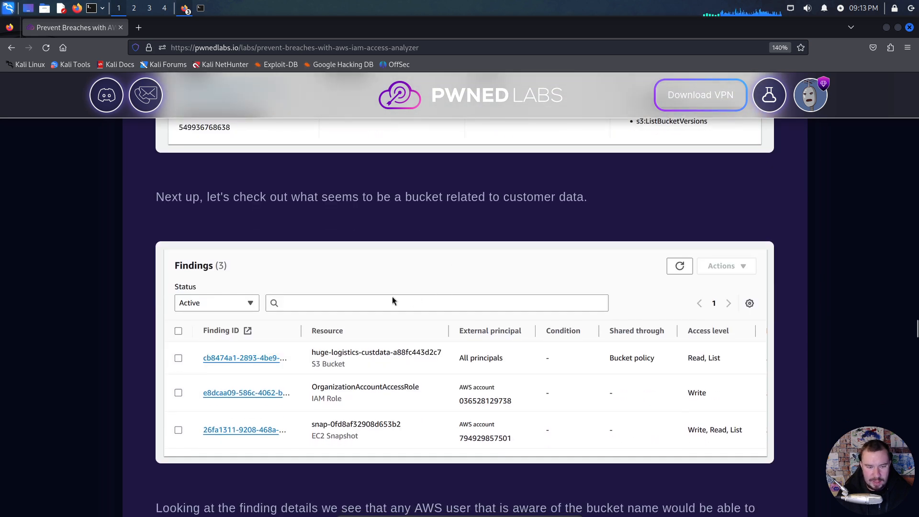
Step: Widen the Resource column, open the huge-logistics-custdata finding in a separate tab, and open that bucket in S3
key(alt+Tab)
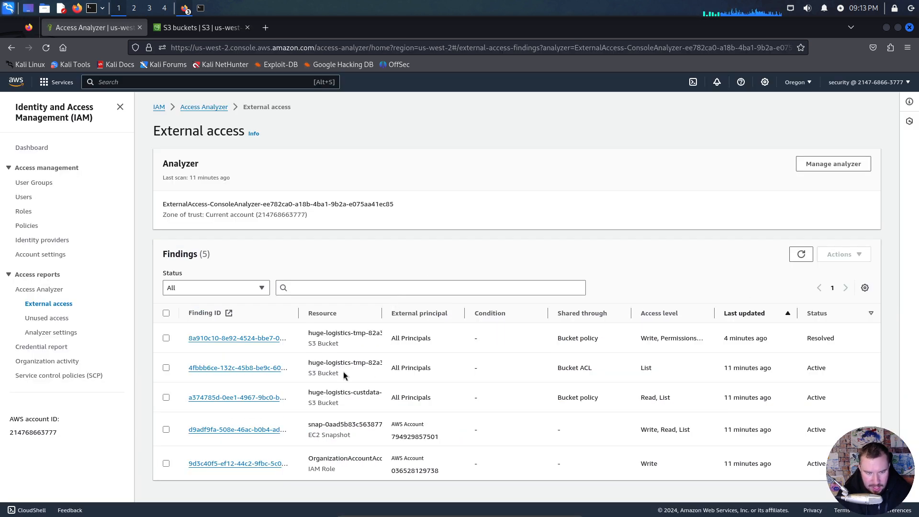
drag(382, 313, 410, 316)
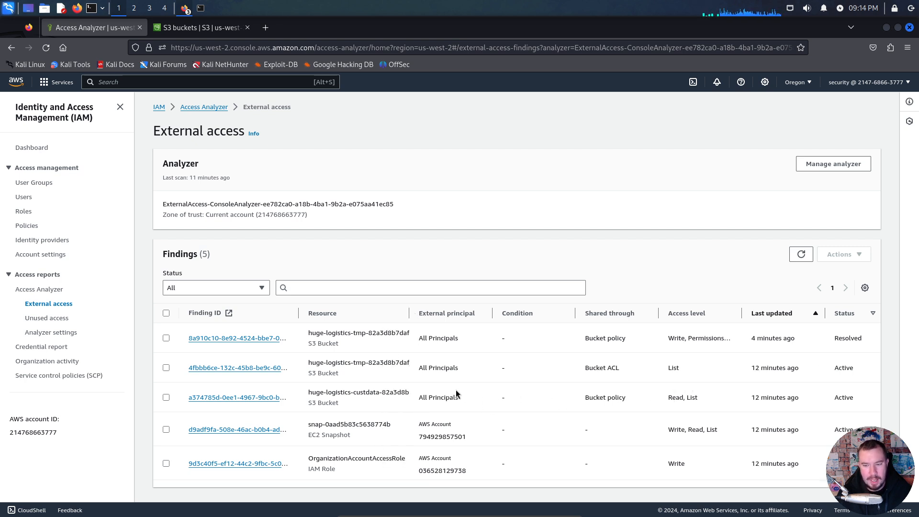
middle_click(250, 399)
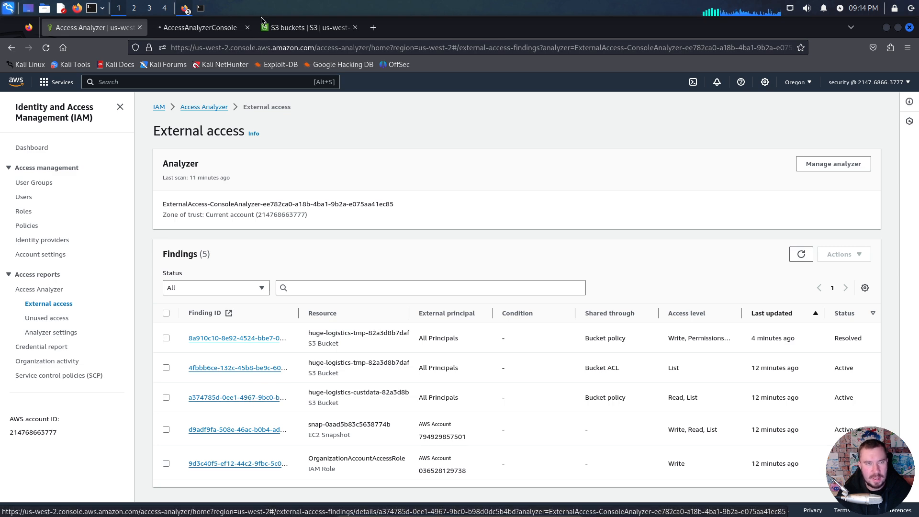
click(196, 24)
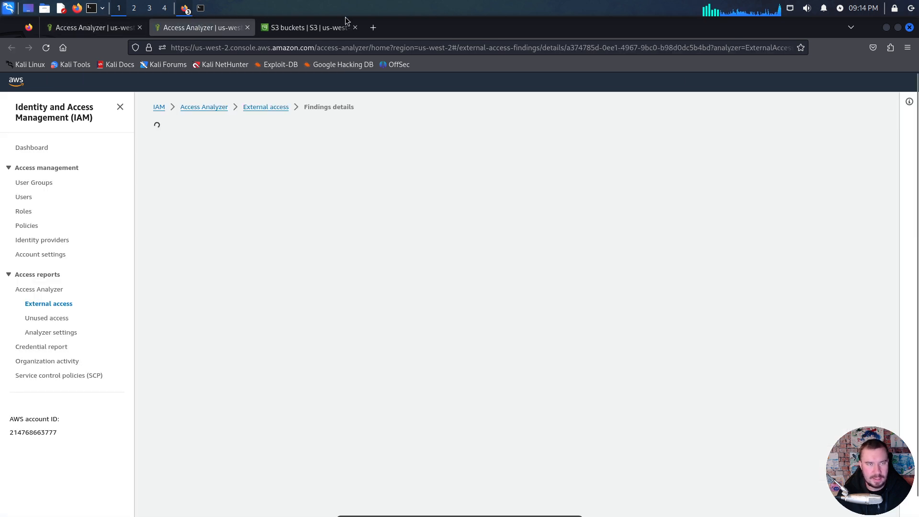
click(314, 23)
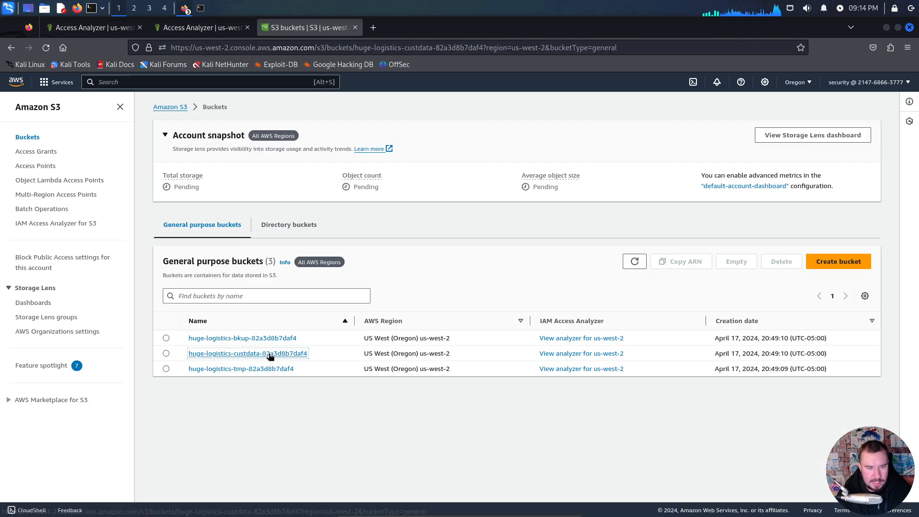
Step: Read the Pwned Labs guide on the customer data finding and the replacement policy for its overly permissive bucket policy
key(alt+Tab)
scroll(258, 327, down, 5)
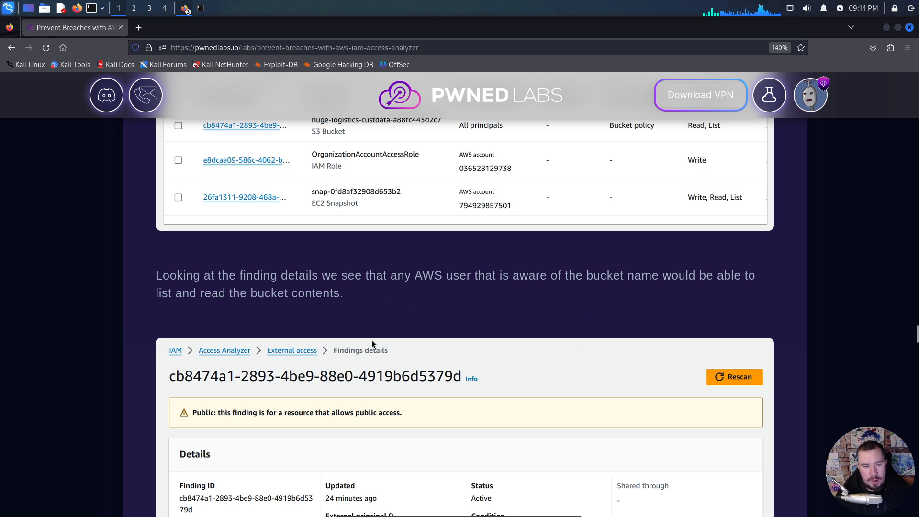
scroll(303, 314, down, 9)
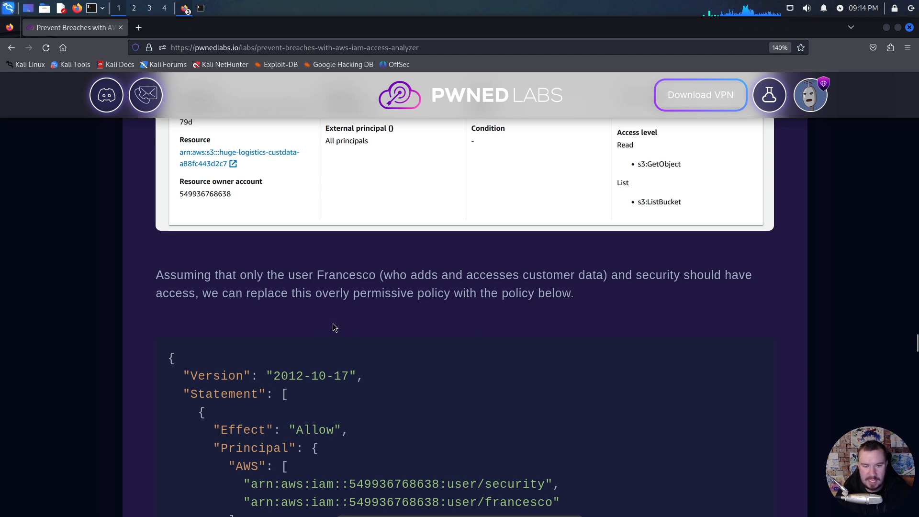
scroll(350, 324, down, 2)
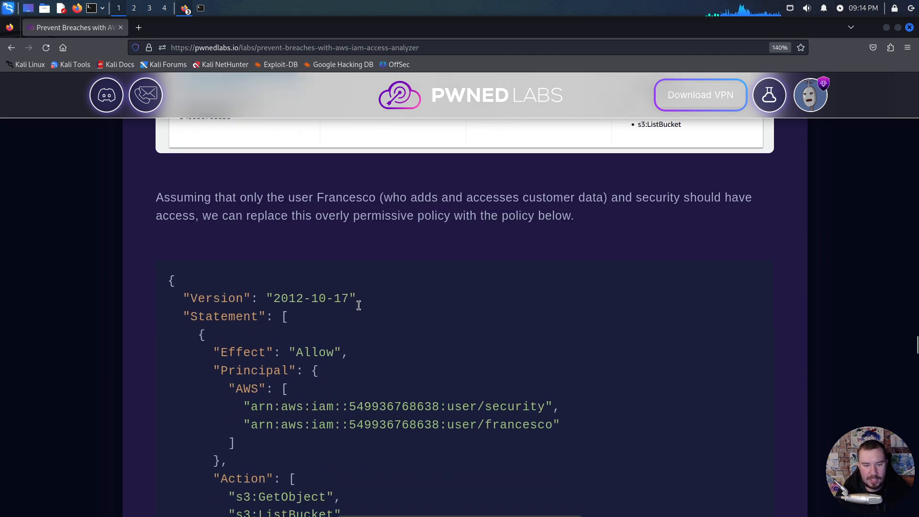
scroll(438, 313, down, 2)
Step: Open the permissions of the huge-logistics-custdata bucket and examine the principal, actions and resources in its bucket policy
key(alt+Tab)
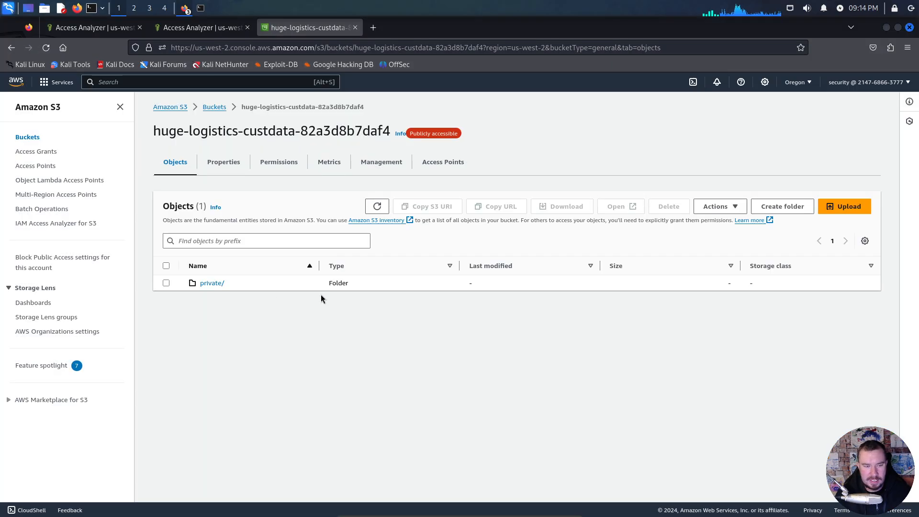
click(257, 167)
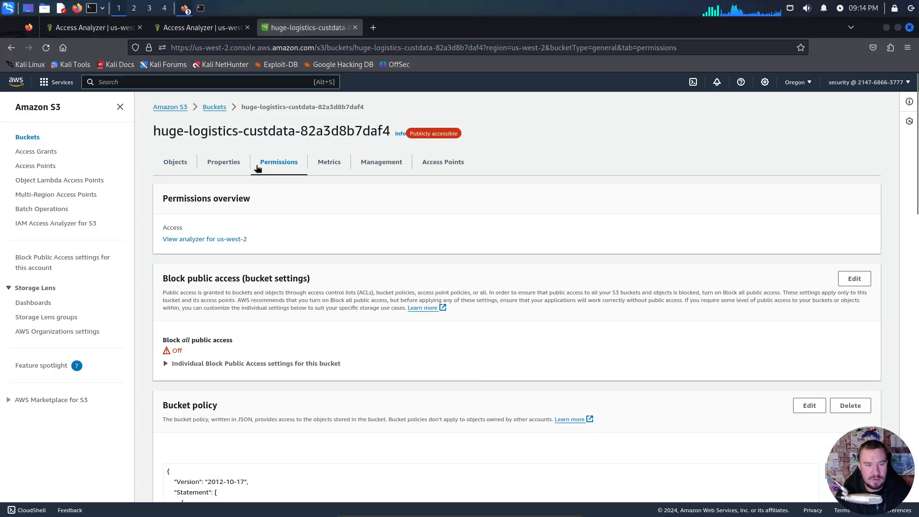
scroll(295, 272, down, 6)
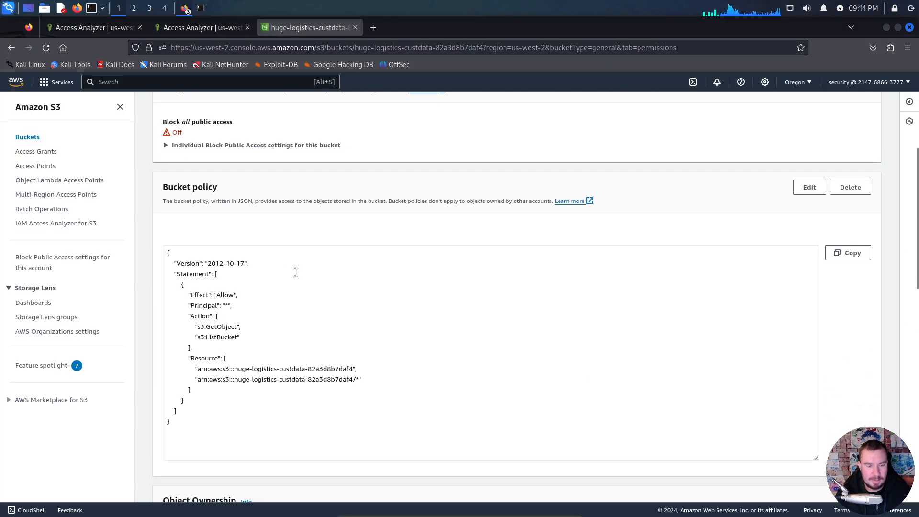
scroll(295, 272, down, 2)
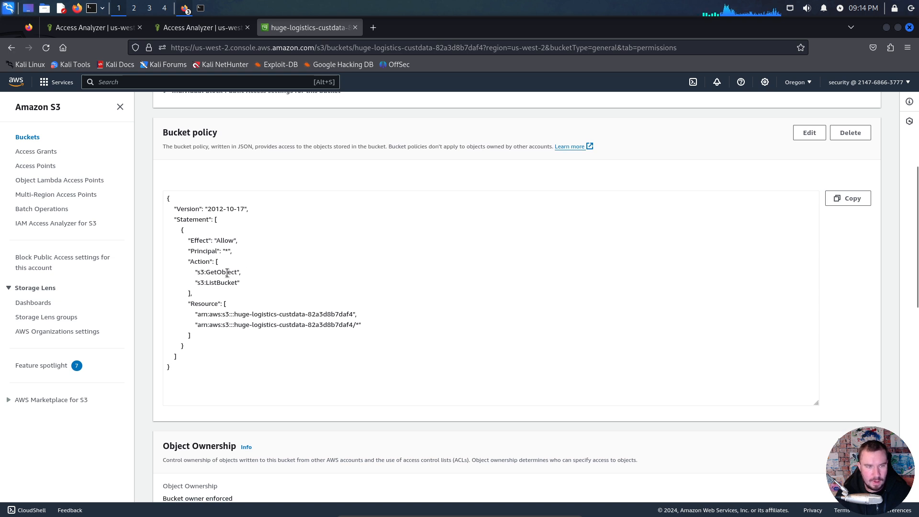
mouse_move(234, 241)
mouse_down()
mouse_move(216, 242)
mouse_move(224, 251)
mouse_up()
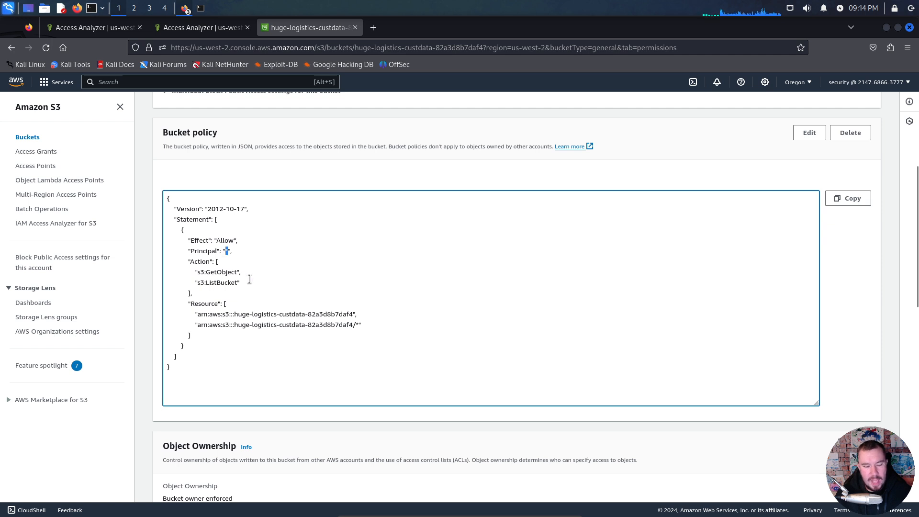
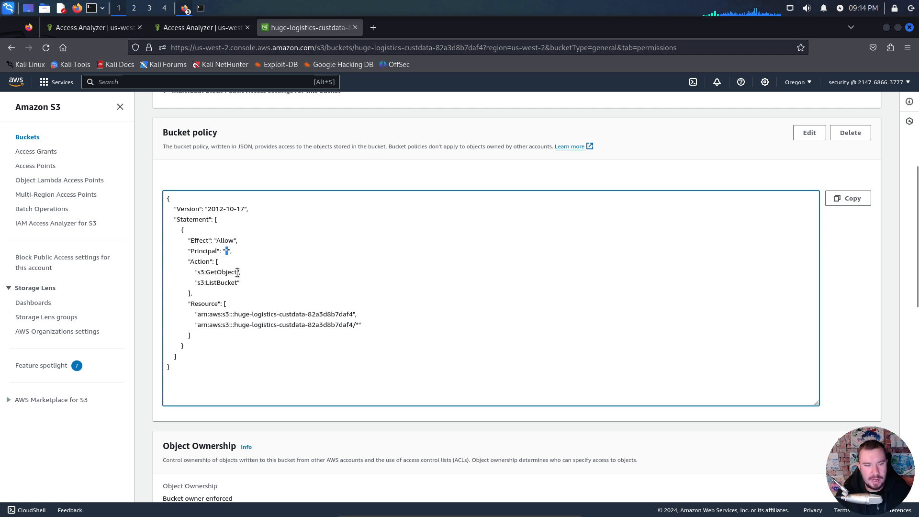
drag(238, 273, 206, 282)
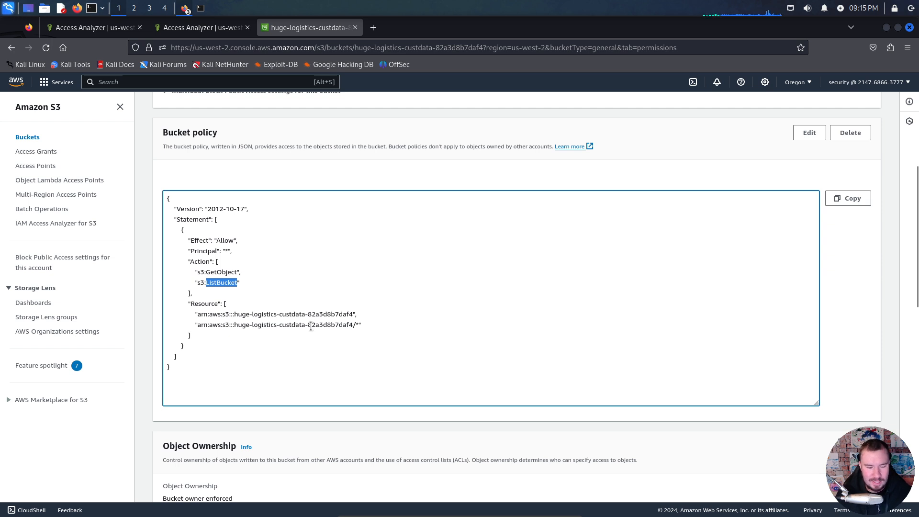
click(327, 300)
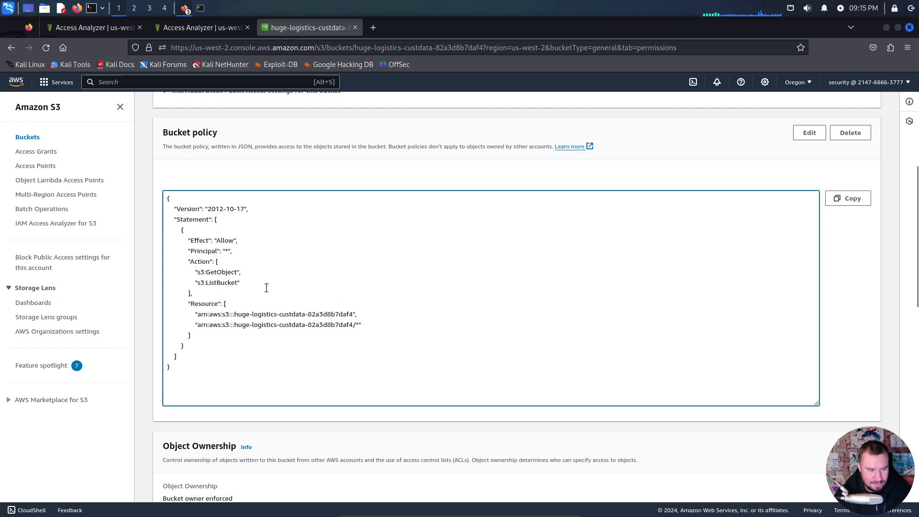
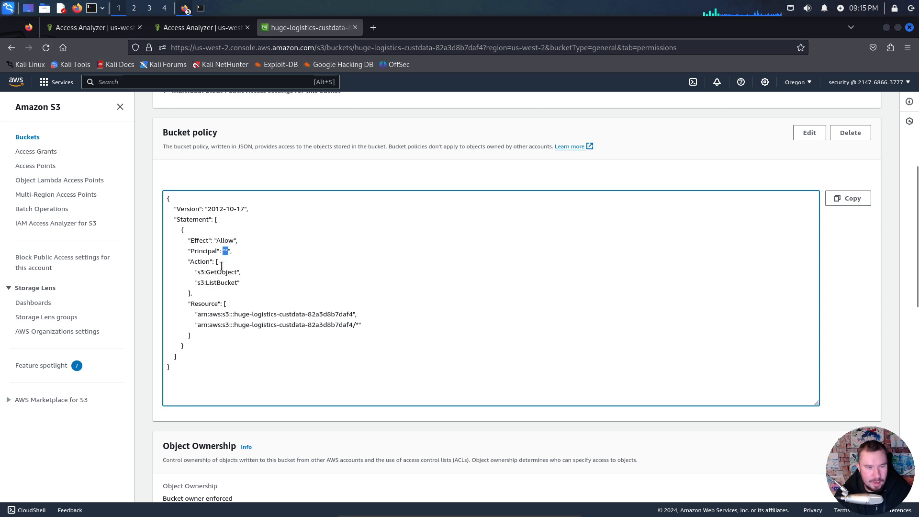
Step: Examine the s3:GetObject action and the wildcard object resource in the current custdata bucket policy
drag(240, 274, 221, 273)
click(234, 287)
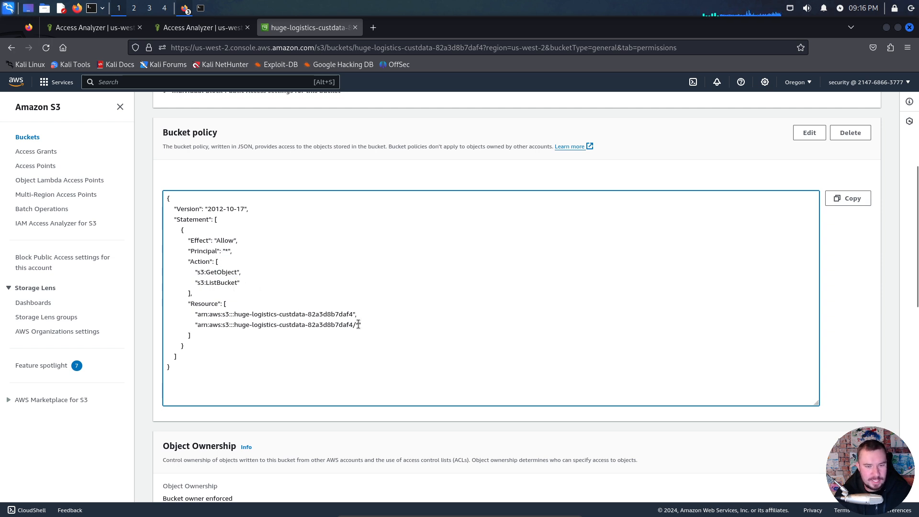
drag(359, 325, 230, 324)
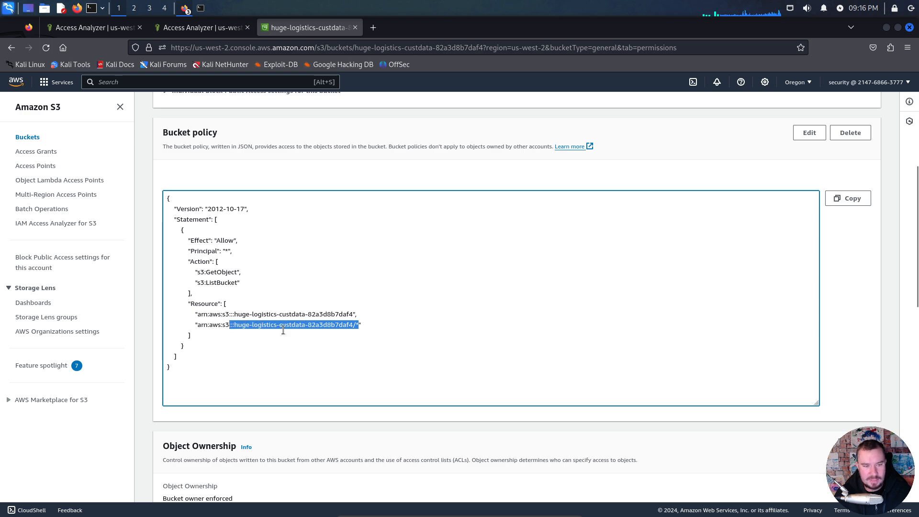
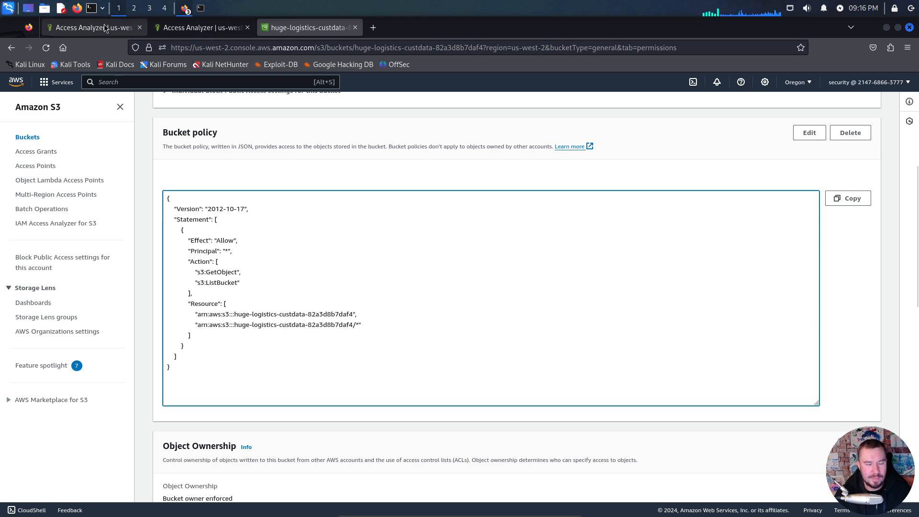
click(105, 27)
click(302, 28)
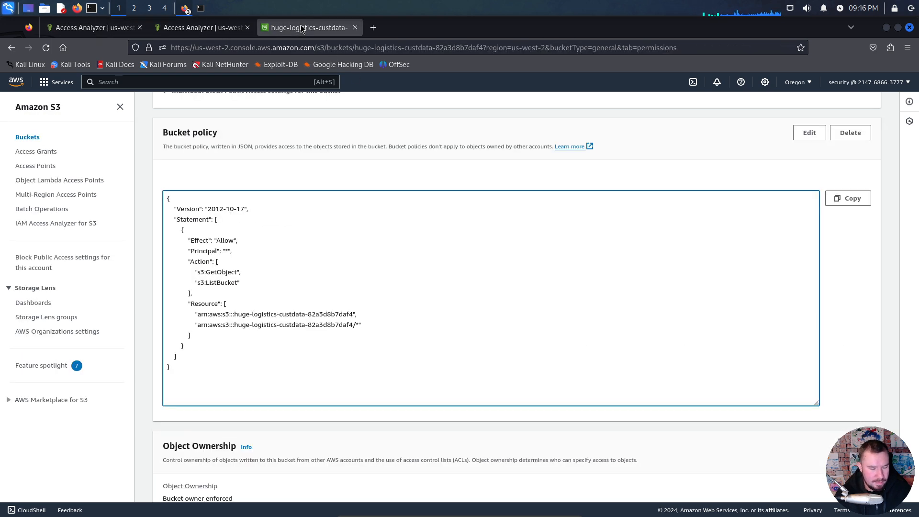
Step: Copy the restricted replacement policy from the Pwned Labs guide and put it in place of the custdata bucket policy in the policy editor
key(alt+Tab)
scroll(387, 366, down, 5)
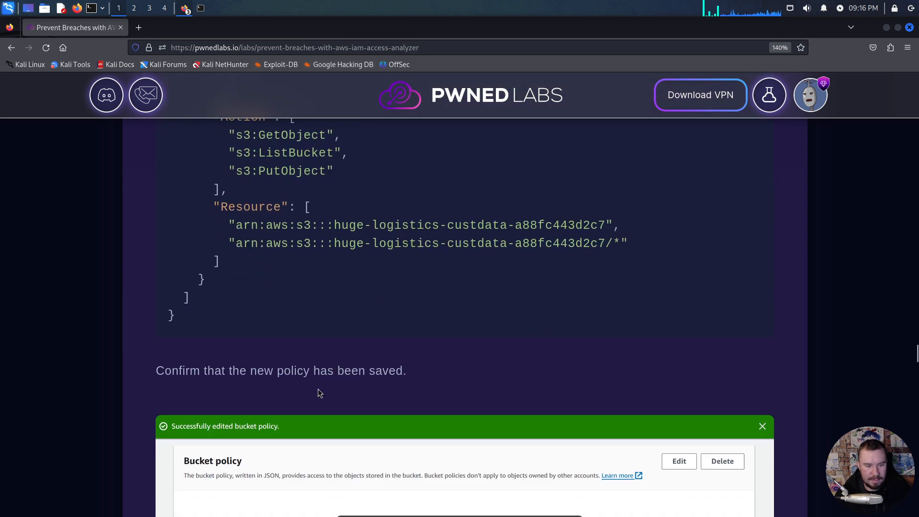
scroll(319, 391, down, 1)
scroll(199, 297, up, 10)
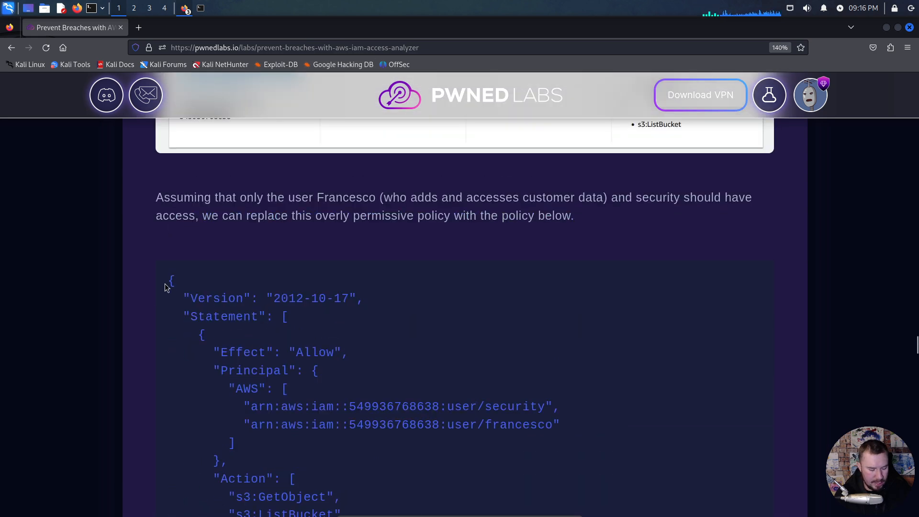
key(alt+Tab)
click(328, 328)
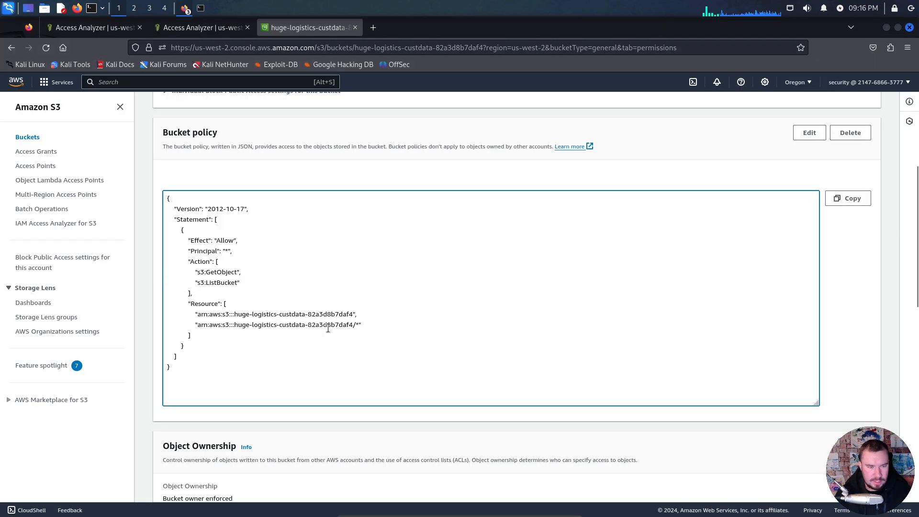
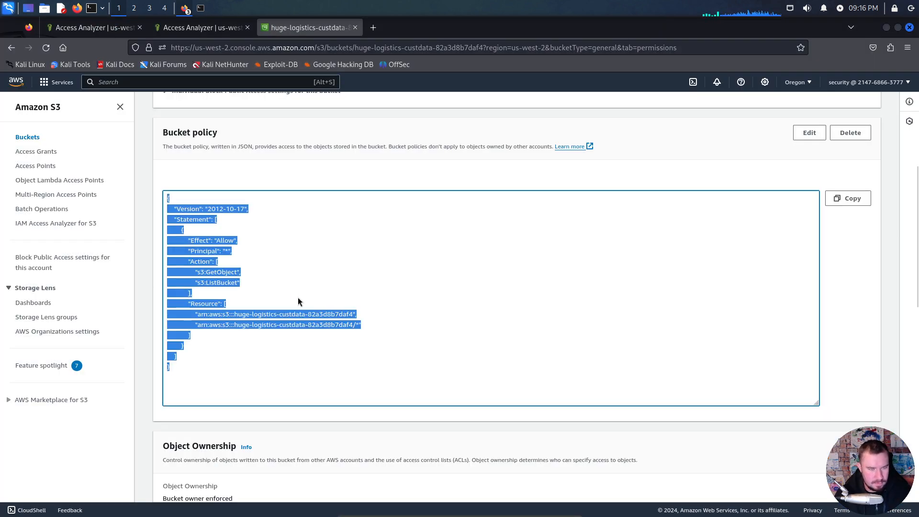
key(alt+Tab)
right_click(290, 305)
click(313, 313)
key(alt+Tab)
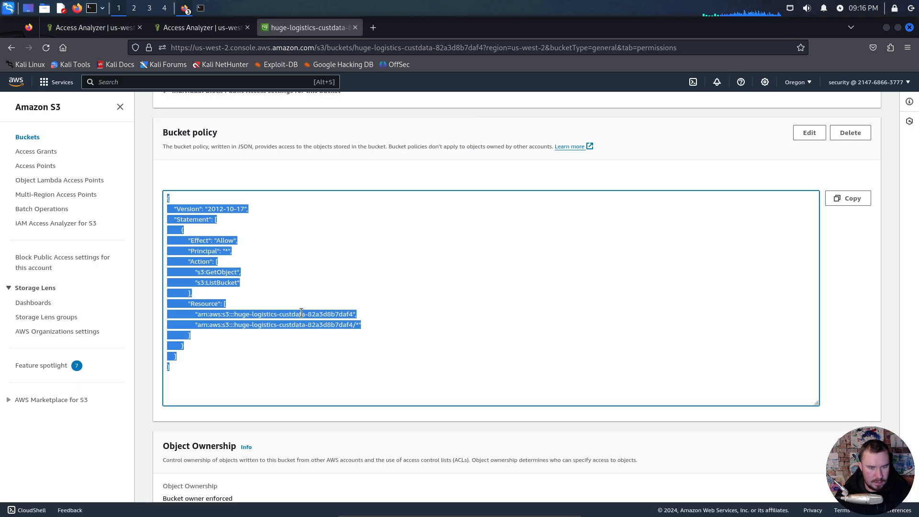
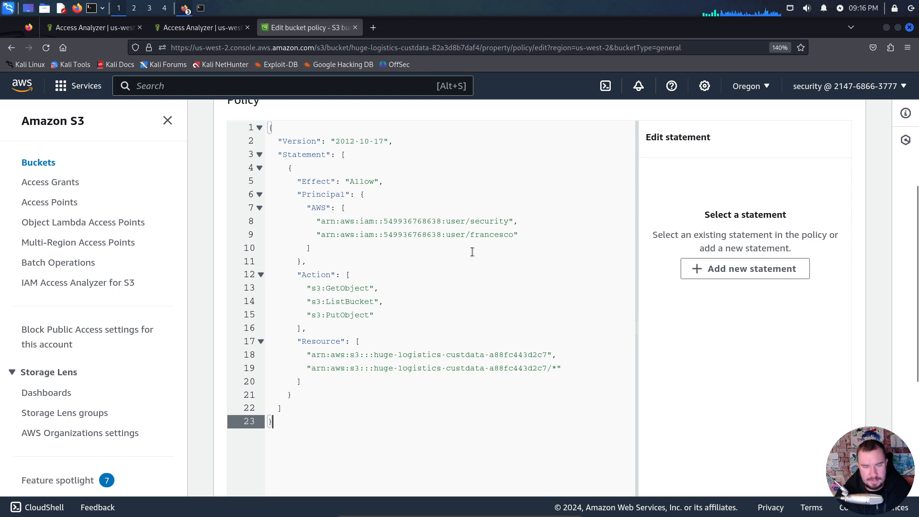
Step: Review the pasted policy's Allow effect, the two user principals and the GetObject, ListBucket and PutObject actions
drag(374, 181, 350, 181)
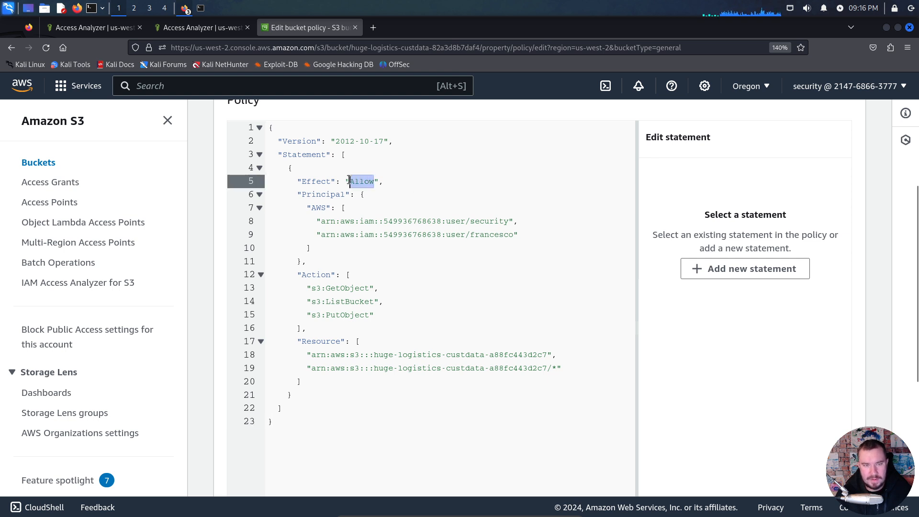
click(407, 221)
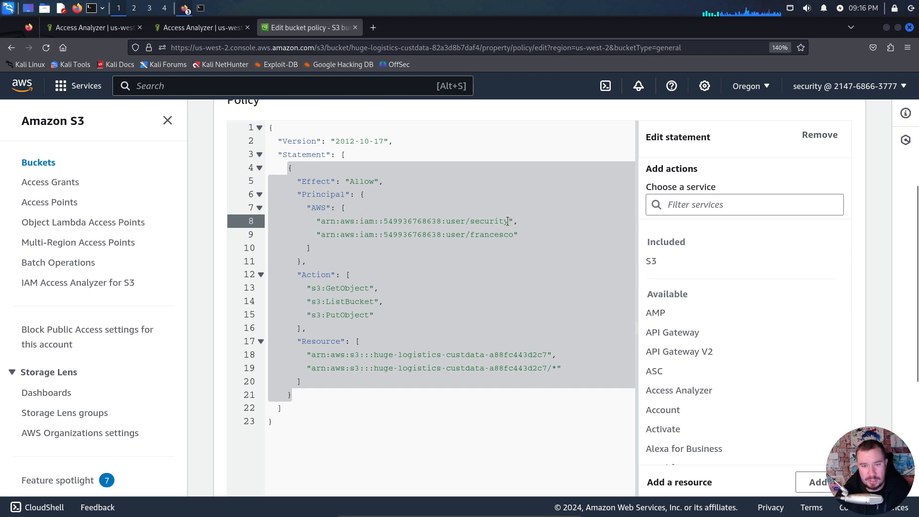
drag(510, 220, 469, 221)
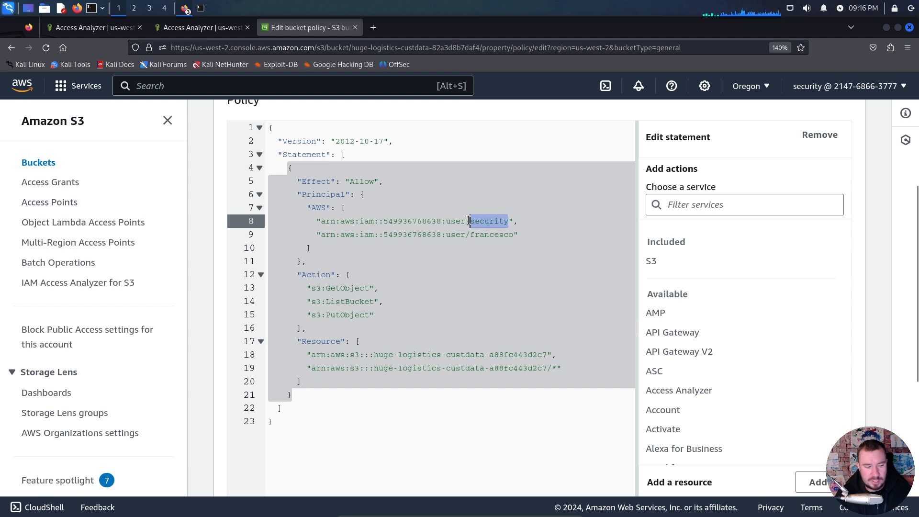
click(465, 234)
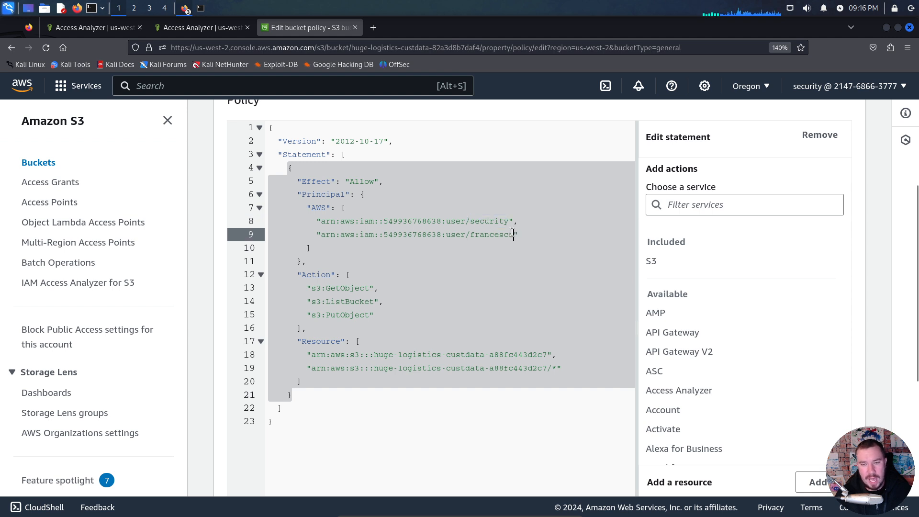
drag(513, 234, 465, 235)
click(398, 243)
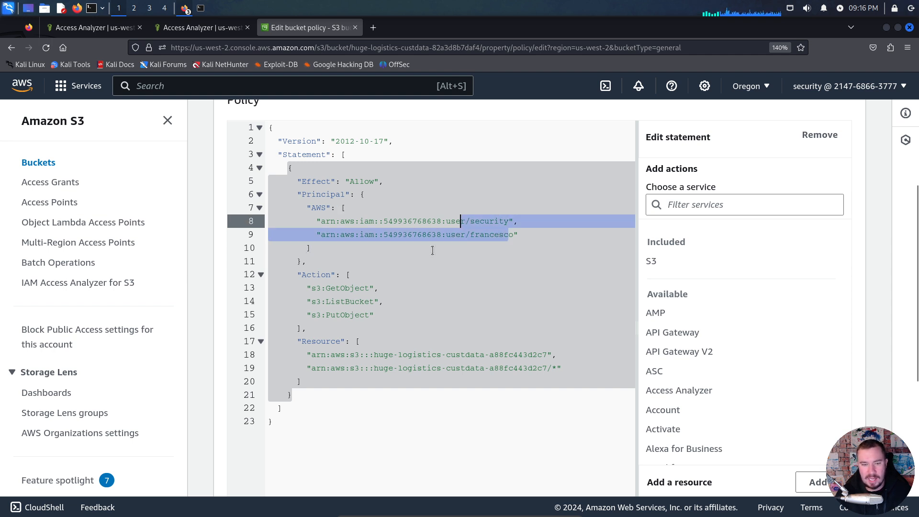
drag(370, 287, 325, 289)
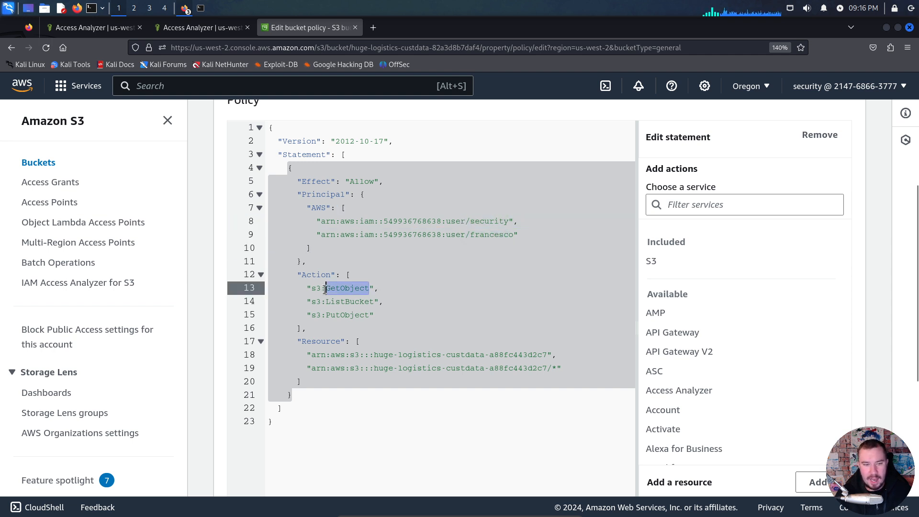
click(355, 289)
drag(376, 302, 336, 315)
click(357, 302)
click(369, 314)
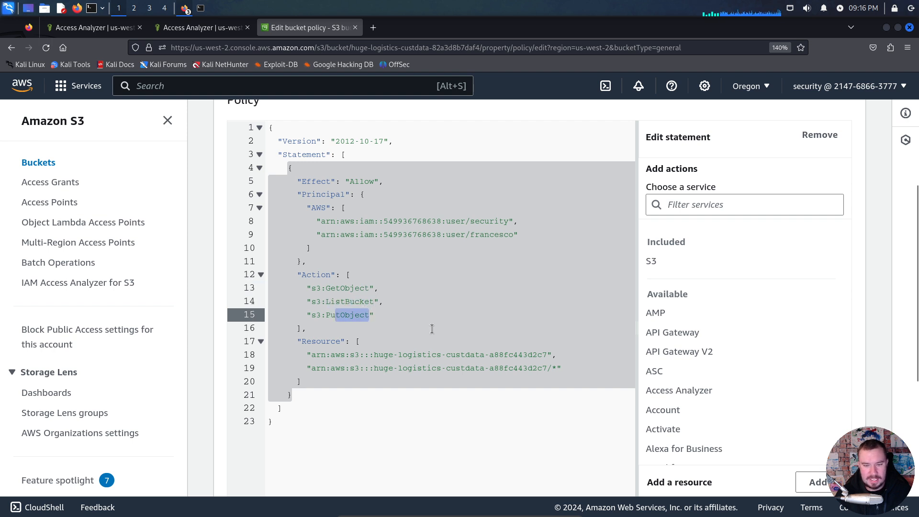
Step: Replace the bucket name in both resource ARNs with huge-logistics-custdata-82a3d8b7daf4, keeping the wildcard on the second
click(462, 354)
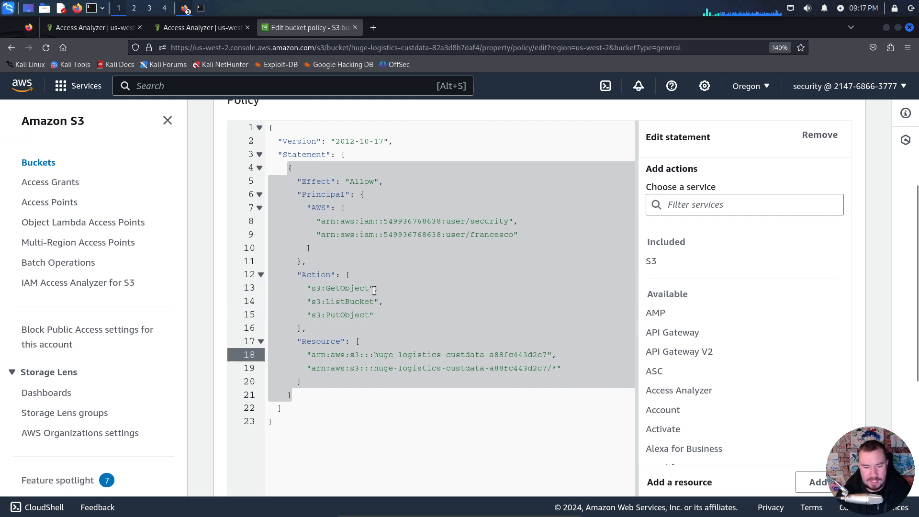
key(ctrl+minus)
key(ctrl+minus)
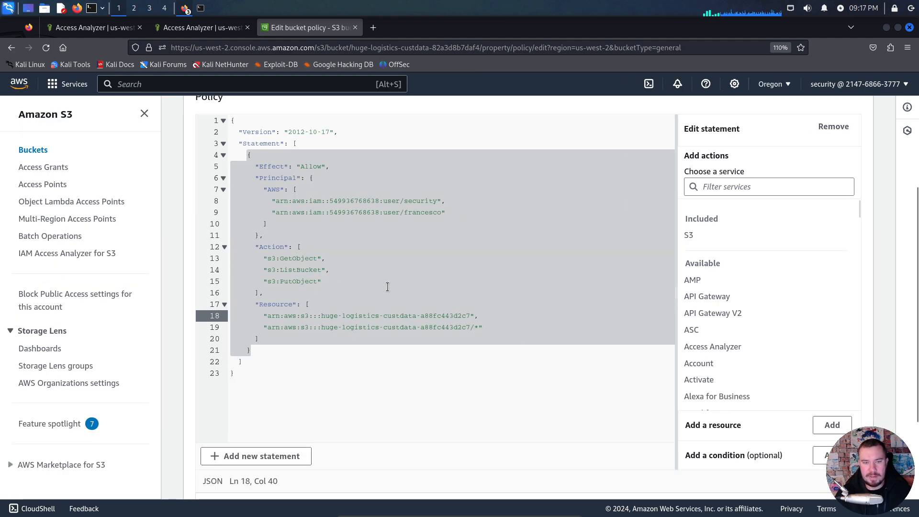
scroll(383, 287, up, 3)
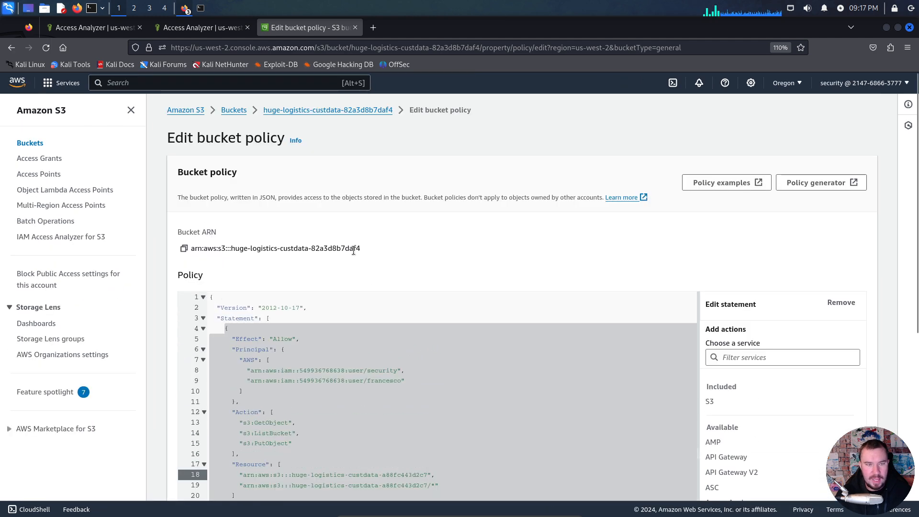
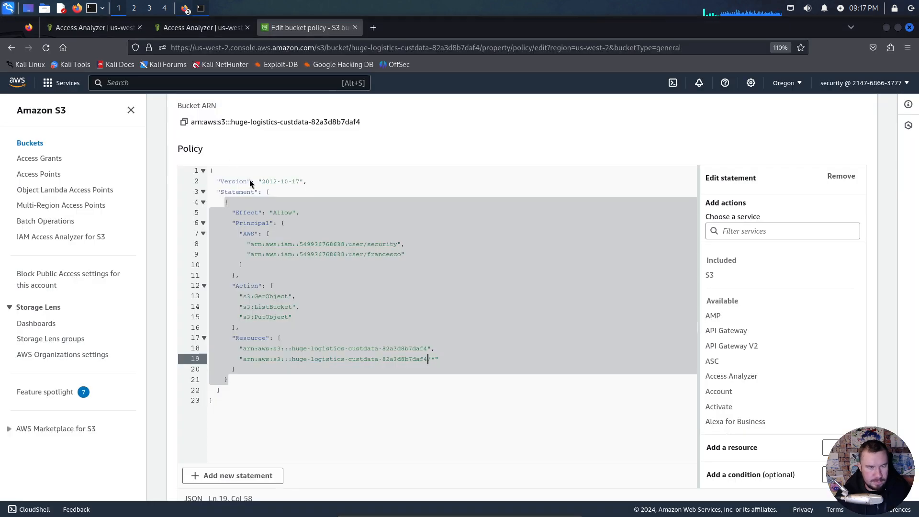
Step: Replace the account ID in both user principal ARNs with the lab account's own ID and save the bucket policy
drag(345, 254, 299, 256)
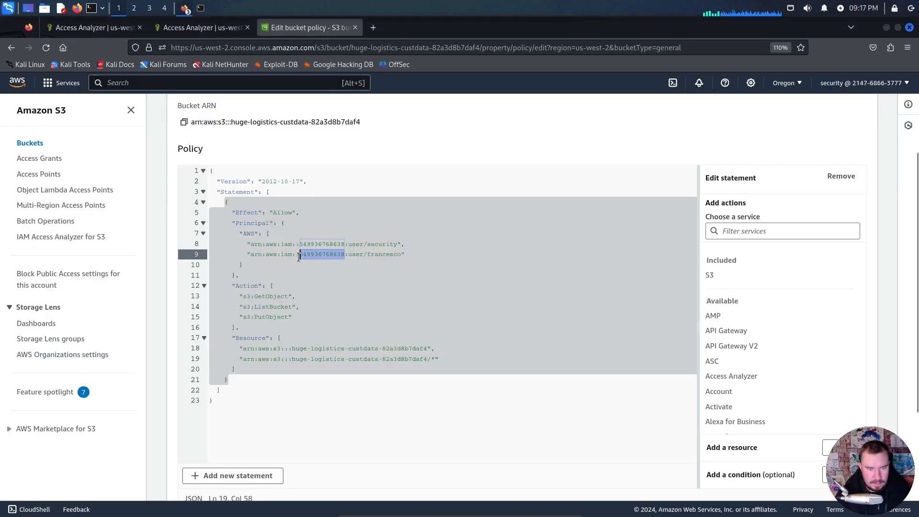
key(ctrl+v)
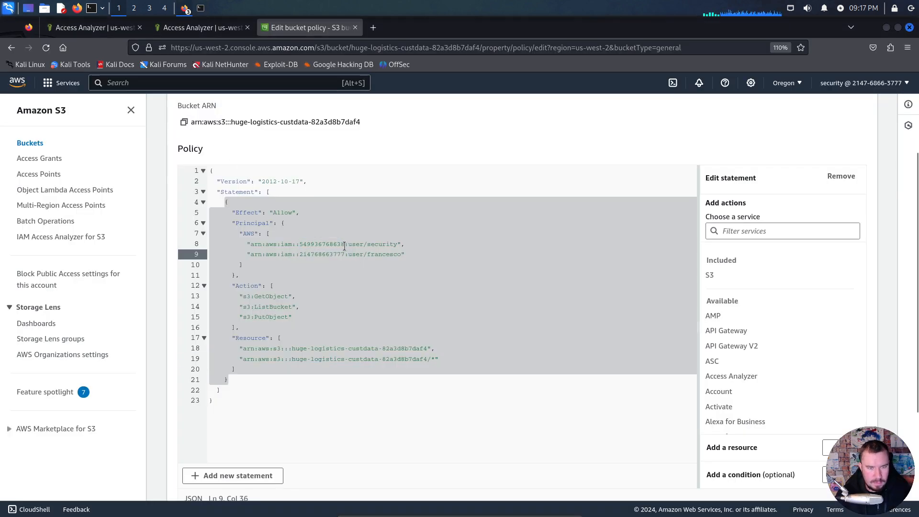
click(344, 244)
drag(345, 245, 299, 245)
key(ctrl+v)
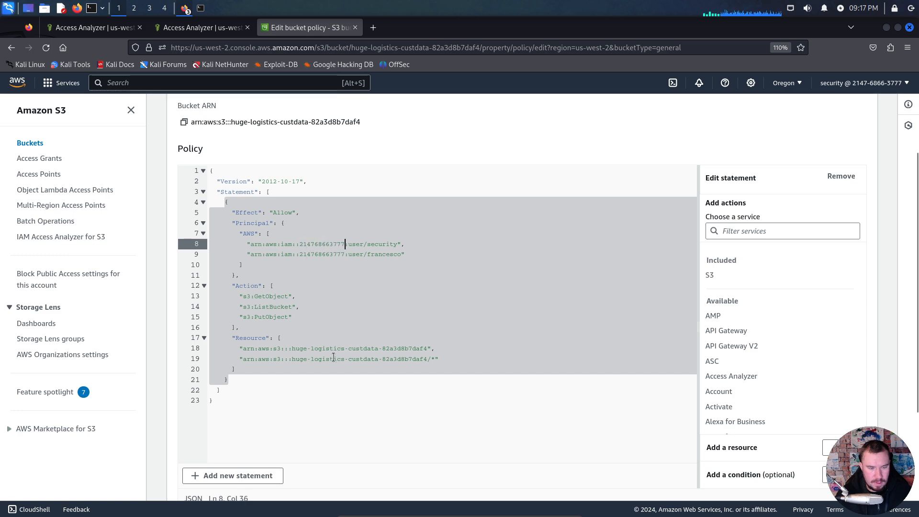
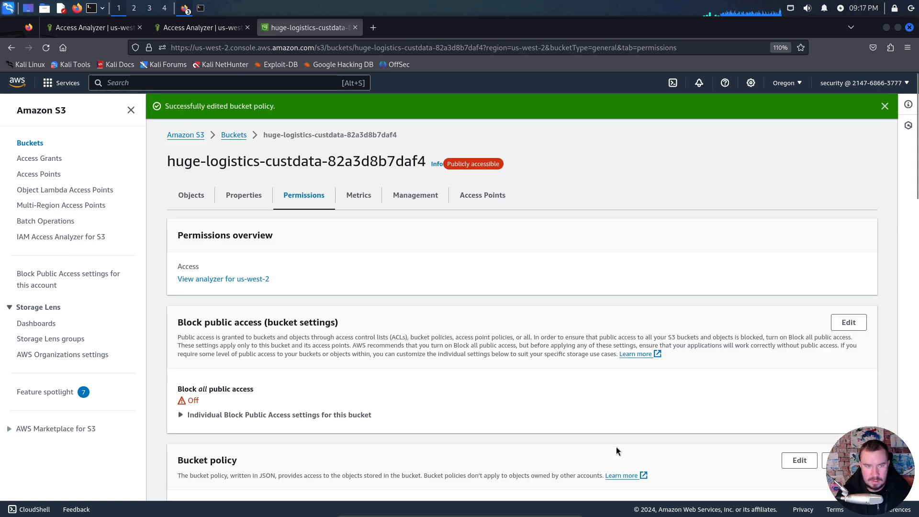
Step: Check the custdata bucket's permissions, rescan its Access Analyzer finding and close the finding's tab
scroll(470, 378, down, 10)
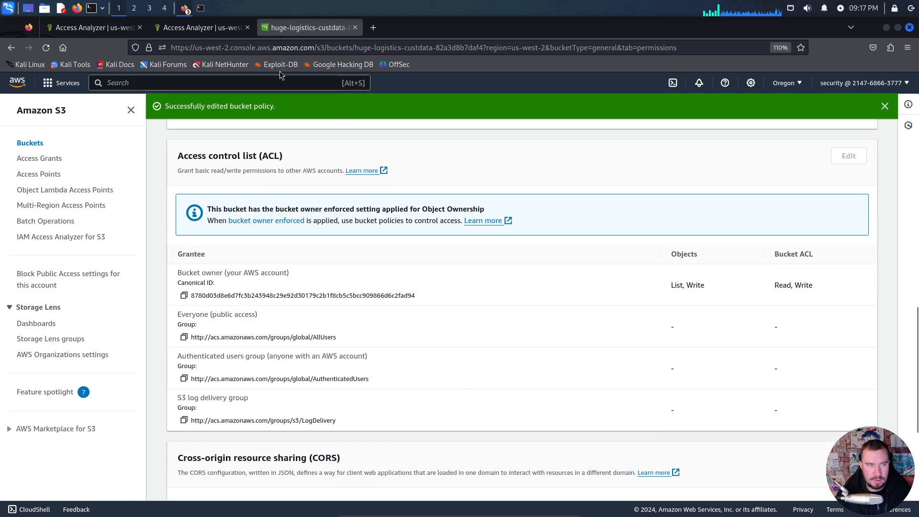
click(207, 28)
click(860, 139)
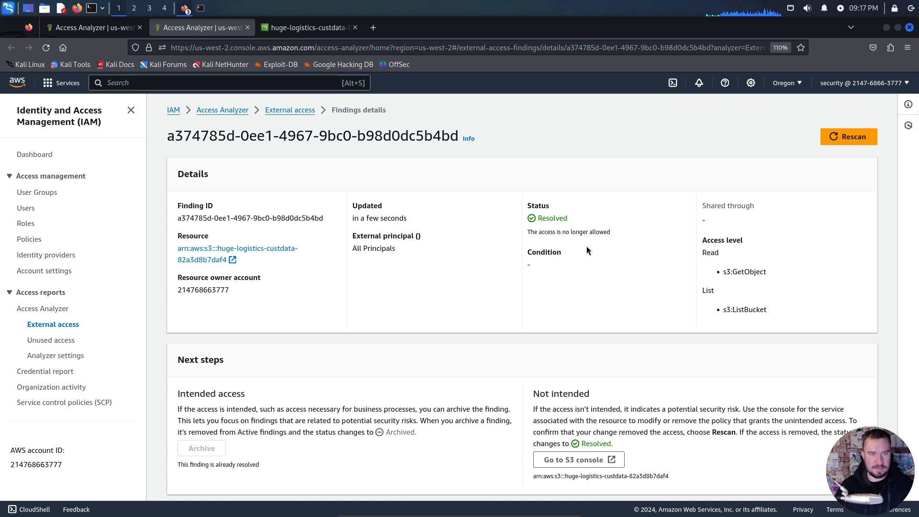
click(248, 27)
Step: Return S3 to the bucket list and open the EC2 snapshot finding from the external access findings in a separate tab
scroll(252, 158, up, 15)
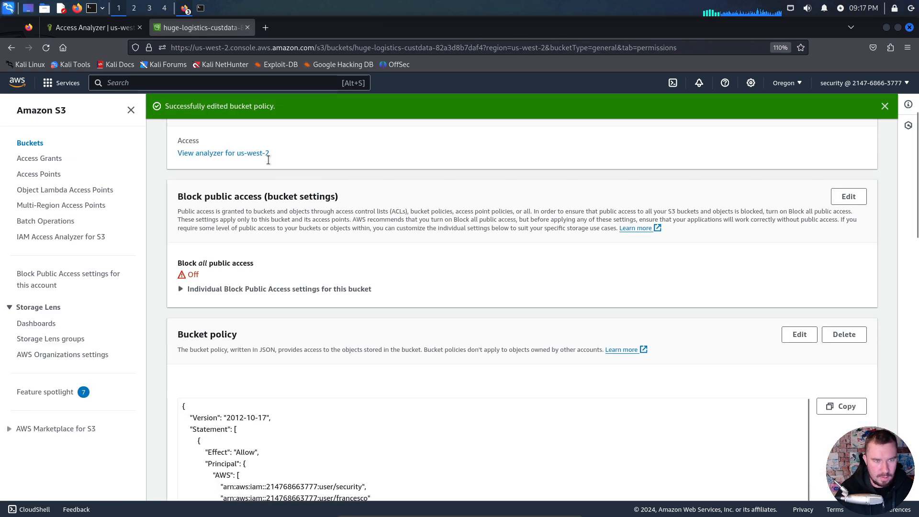
click(246, 136)
click(80, 27)
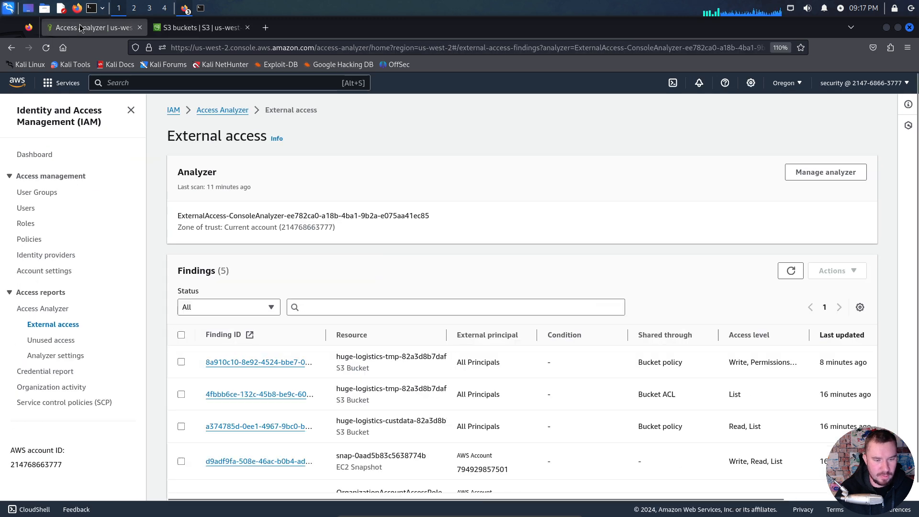
scroll(282, 215, down, 2)
key(ctrl+minus)
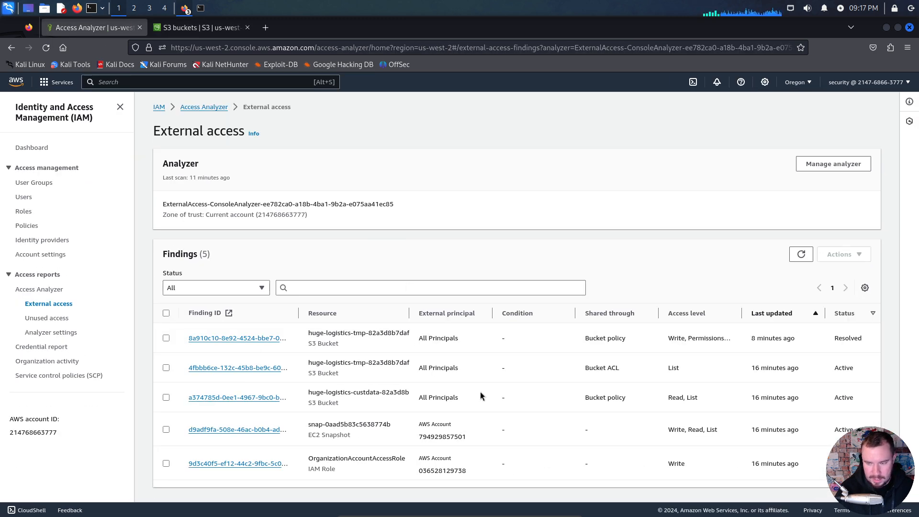
middle_click(261, 430)
key(alt+Tab)
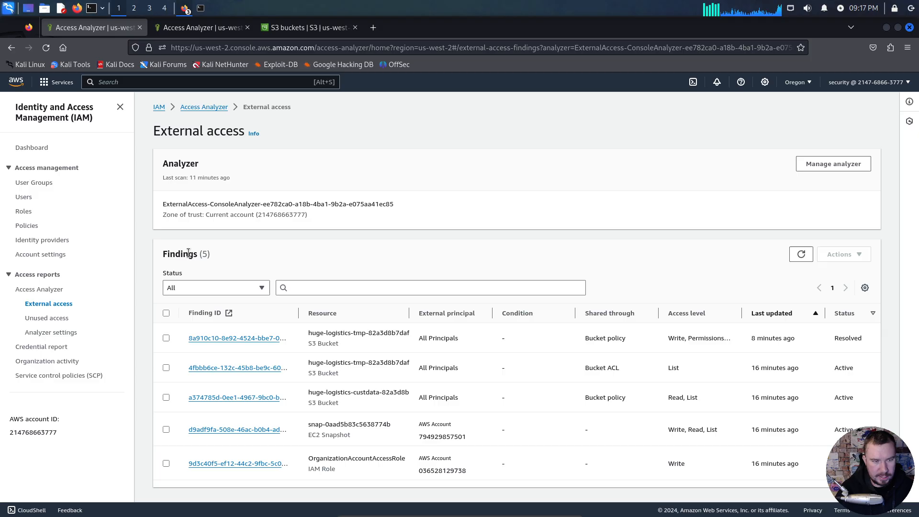
Step: Review the EC2 snapshot finding's details and check the Pwned Labs walkthrough for which finding to handle after the custdata bucket
click(202, 29)
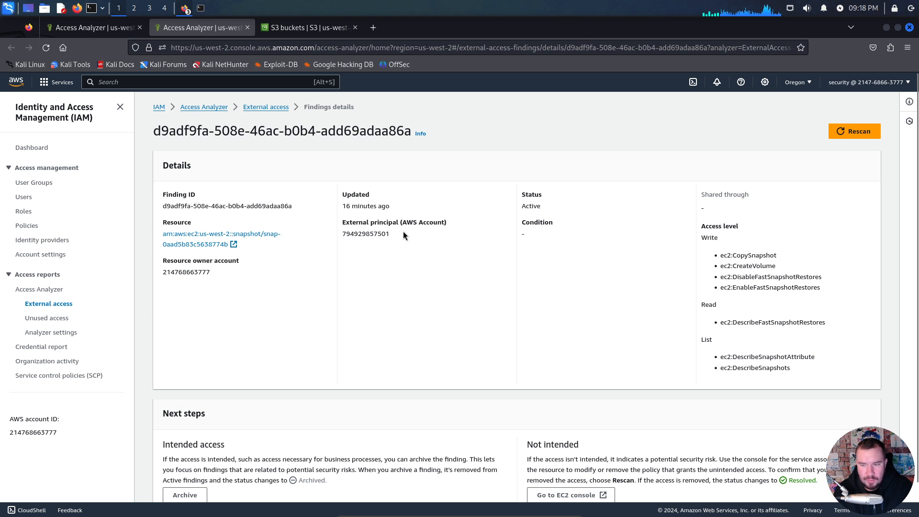
scroll(753, 271, down, 1)
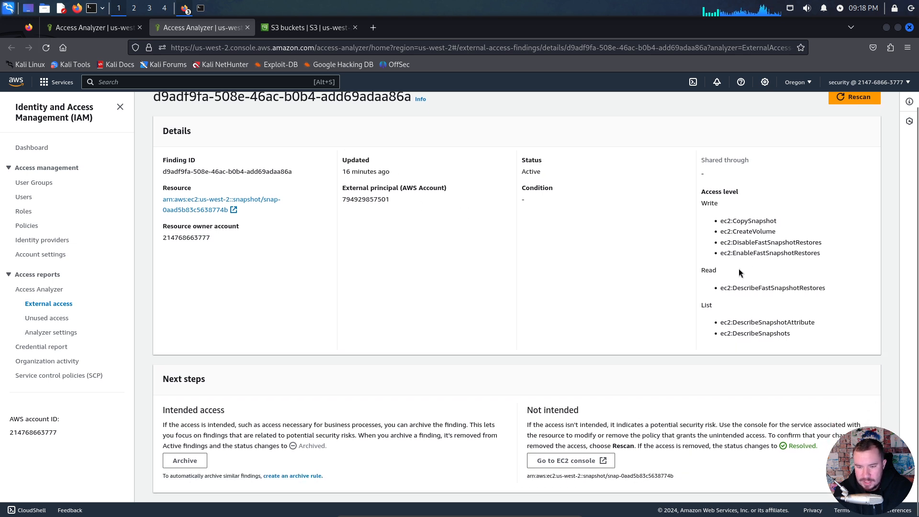
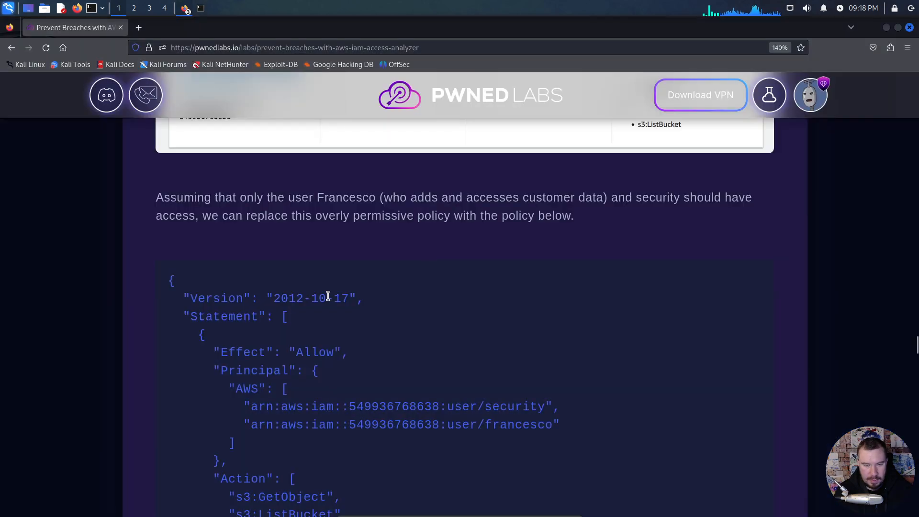
scroll(322, 298, down, 10)
scroll(323, 297, down, 12)
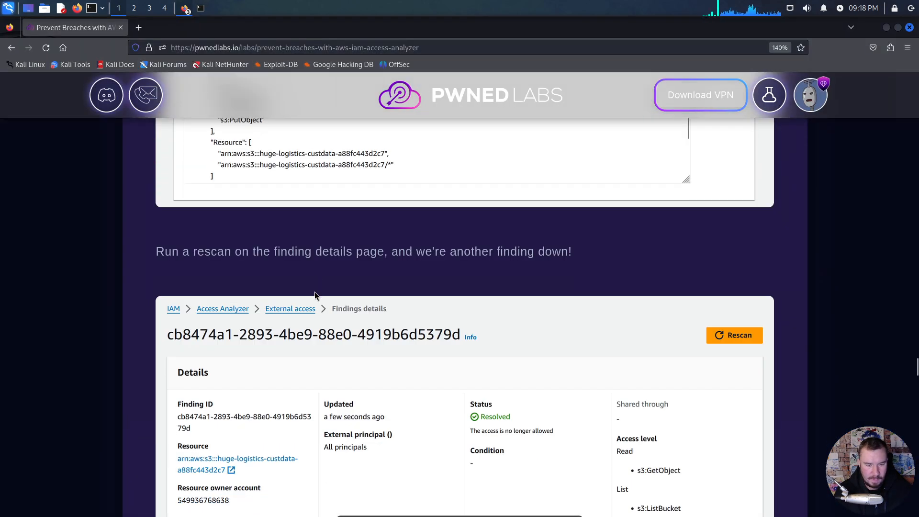
scroll(314, 295, up, 2)
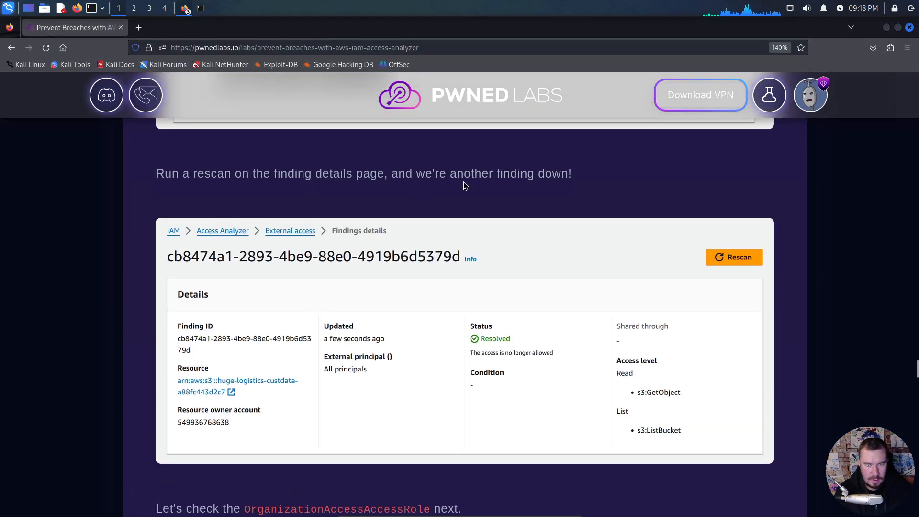
scroll(439, 199, down, 7)
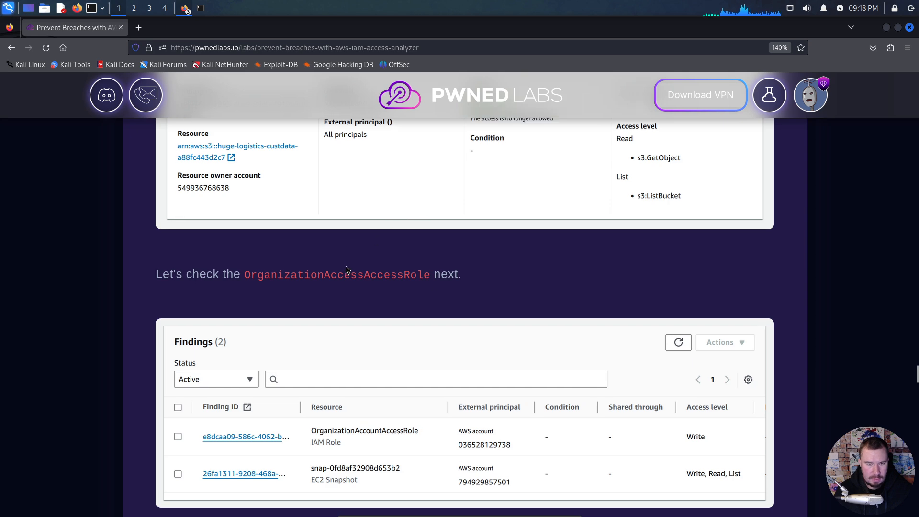
scroll(346, 266, down, 2)
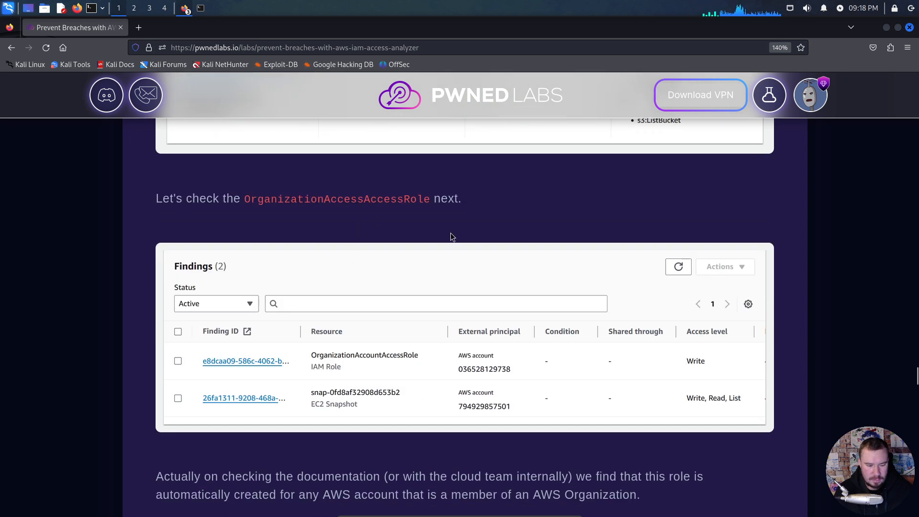
scroll(450, 235, down, 2)
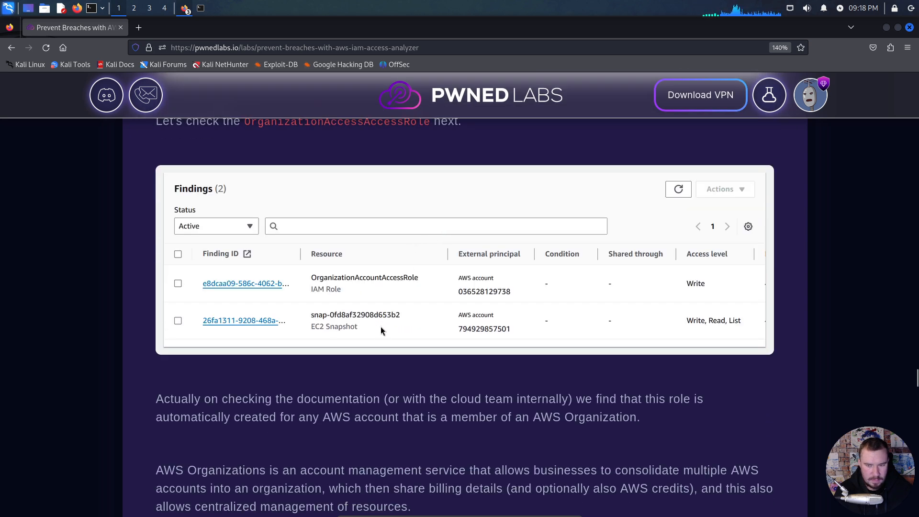
scroll(379, 331, up, 4)
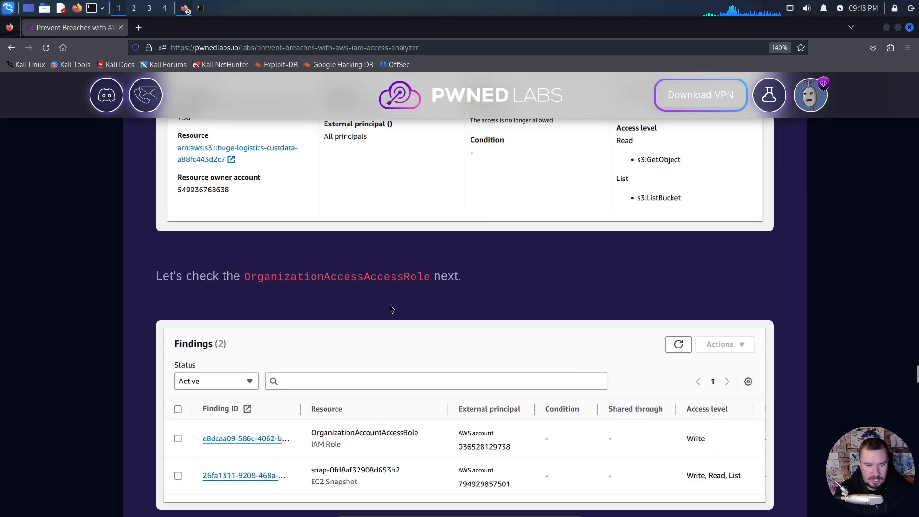
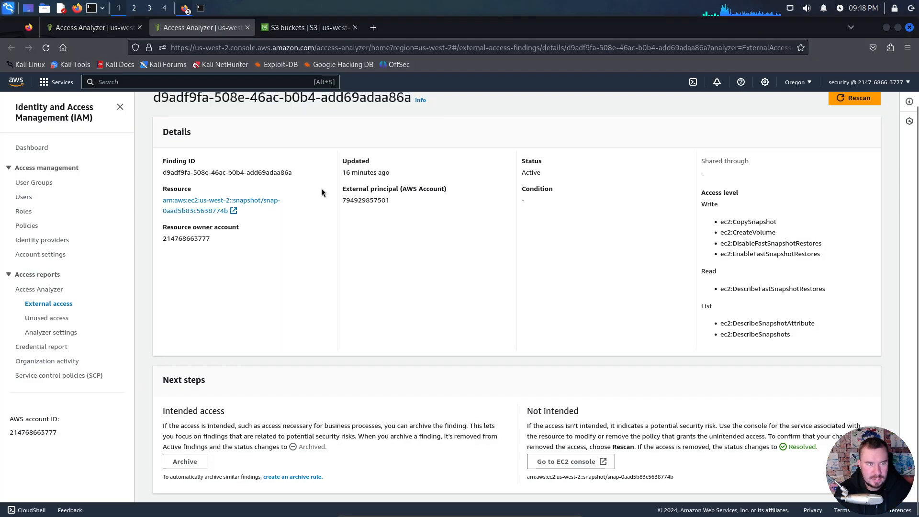
Step: Close the EC2 snapshot finding and open the OrganizationAccountAccessRole finding in a separate tab
middle_click(152, 27)
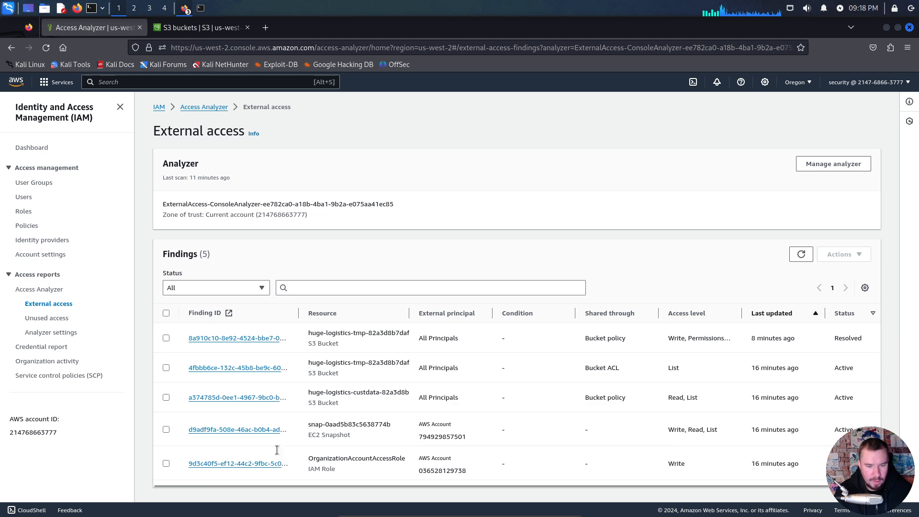
middle_click(239, 464)
click(200, 28)
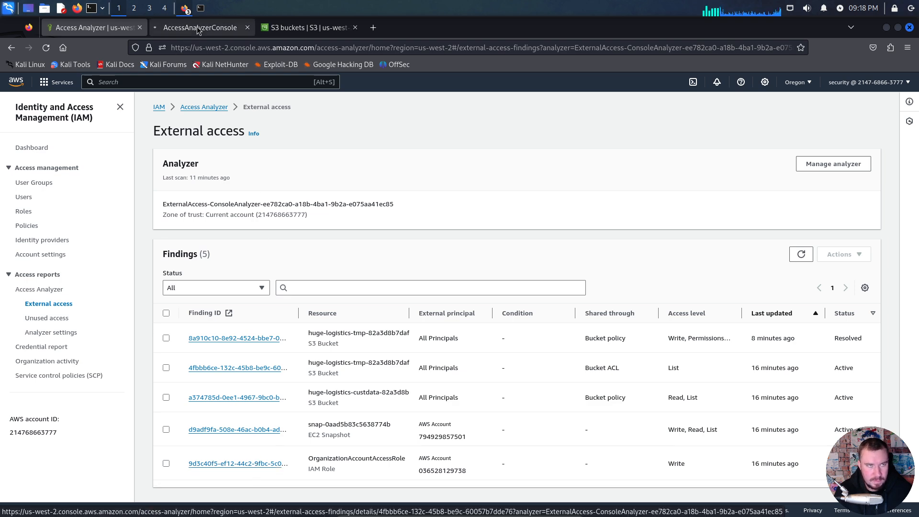
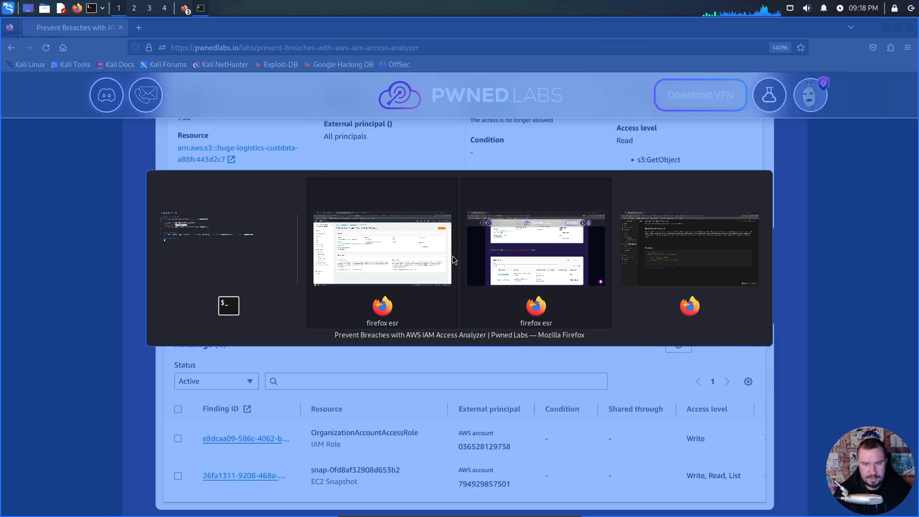
Step: Consult the walkthrough's guidance on the organization access role, and archive the OrganizationAccountAccessRole finding before closing its tab
key(alt+Tab)
scroll(249, 292, down, 3)
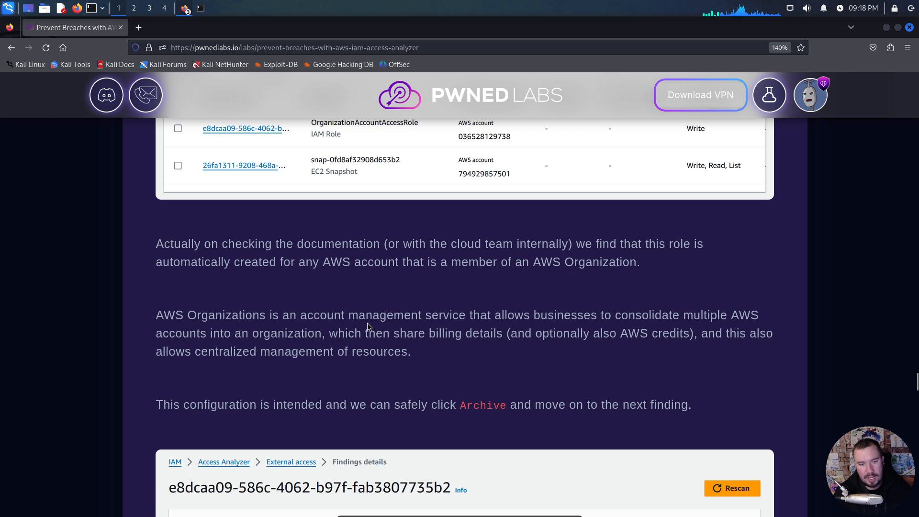
scroll(367, 325, down, 3)
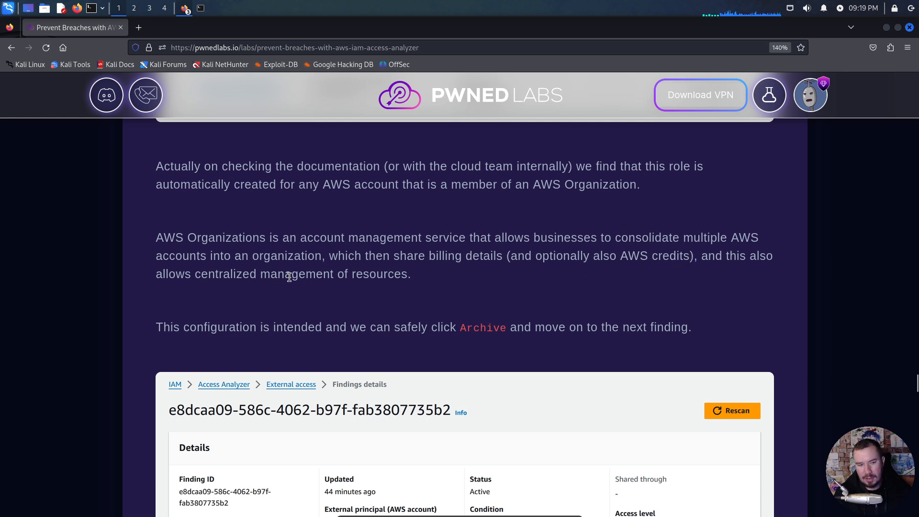
scroll(406, 315, down, 3)
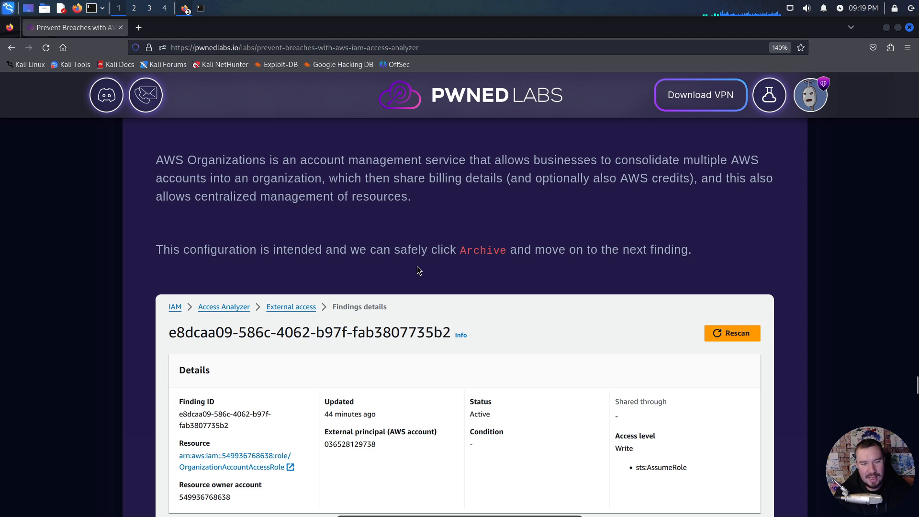
key(alt+Tab)
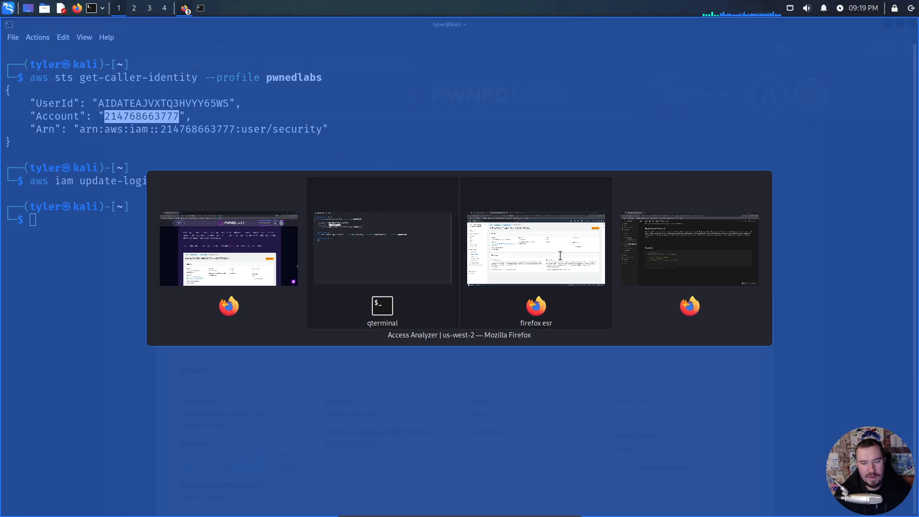
key(alt+Tab)
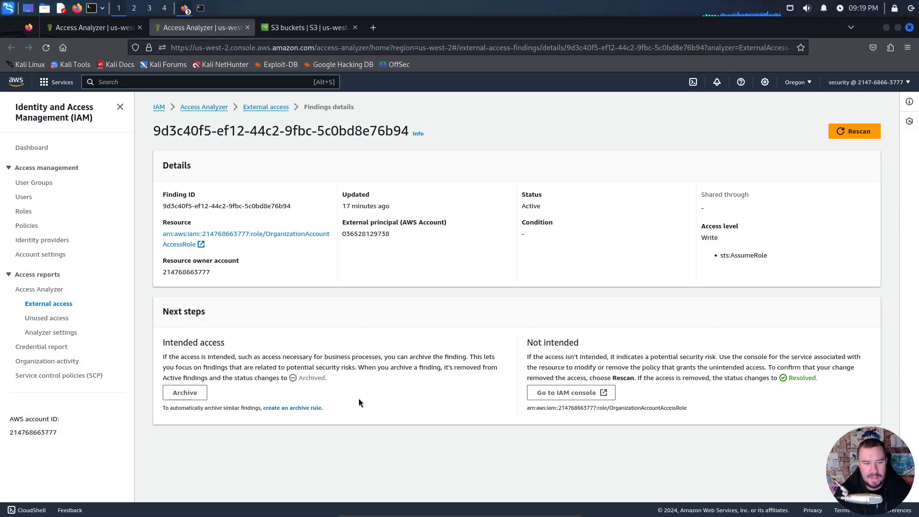
click(189, 393)
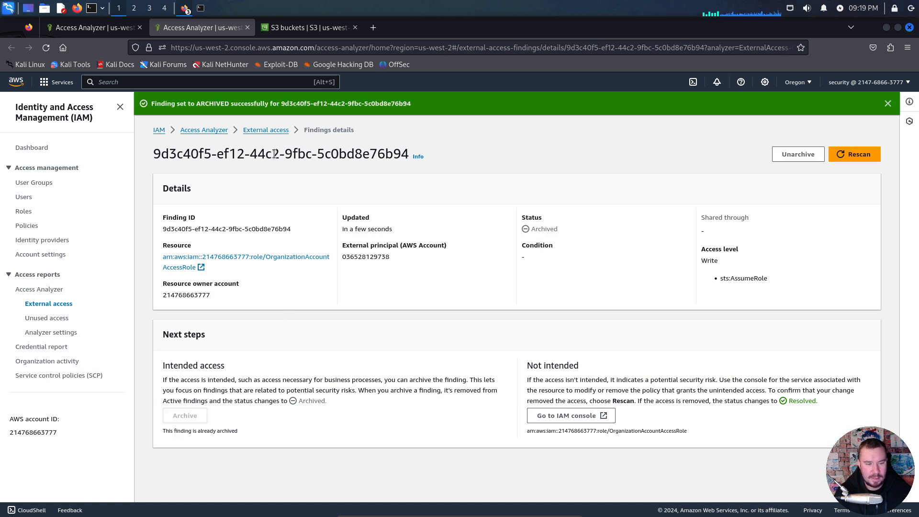
click(247, 28)
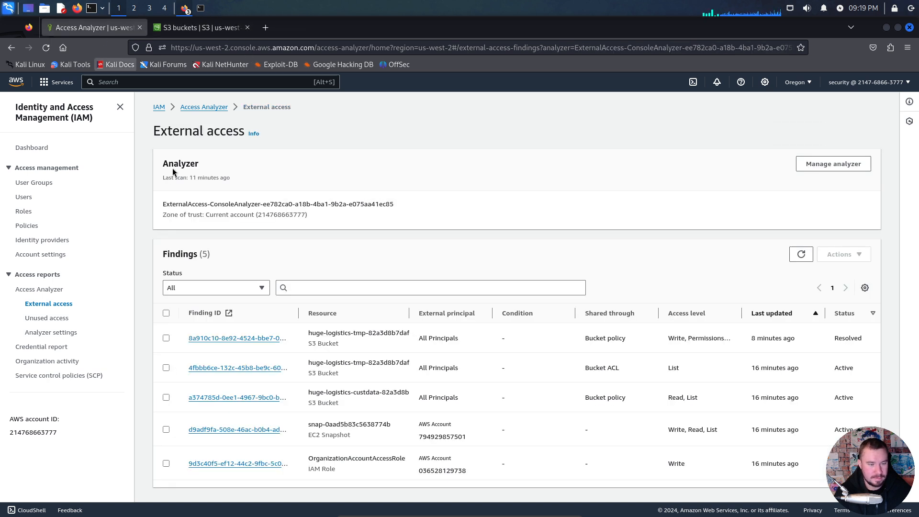
Step: Open the EC2 snapshot finding in a separate tab and read the walkthrough's guidance on the shared EBS snapshot
middle_click(237, 429)
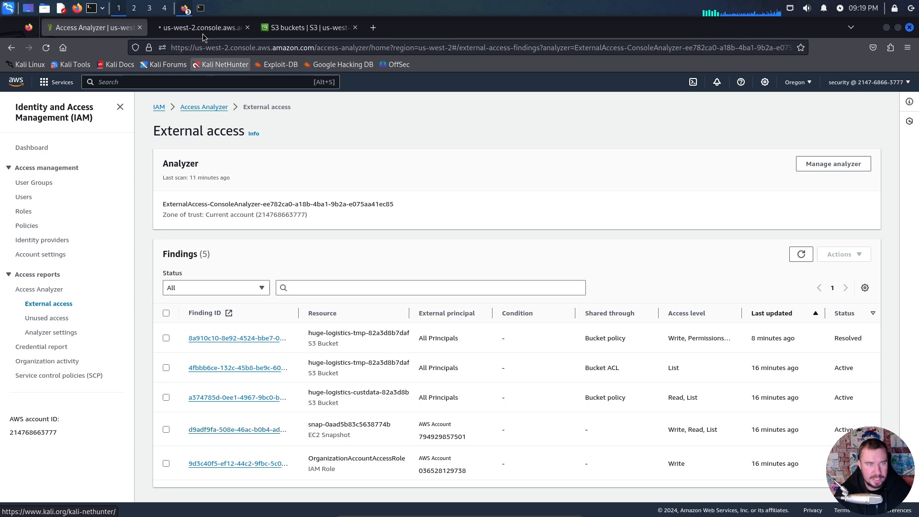
click(206, 29)
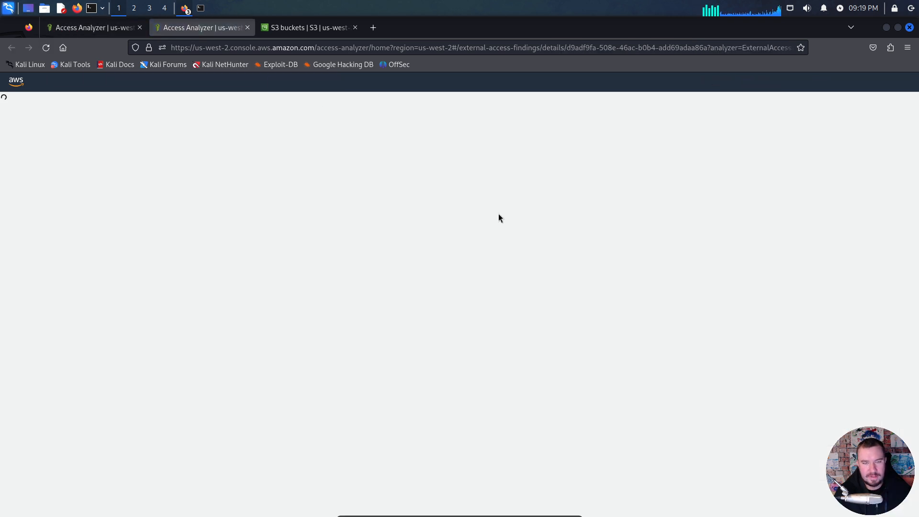
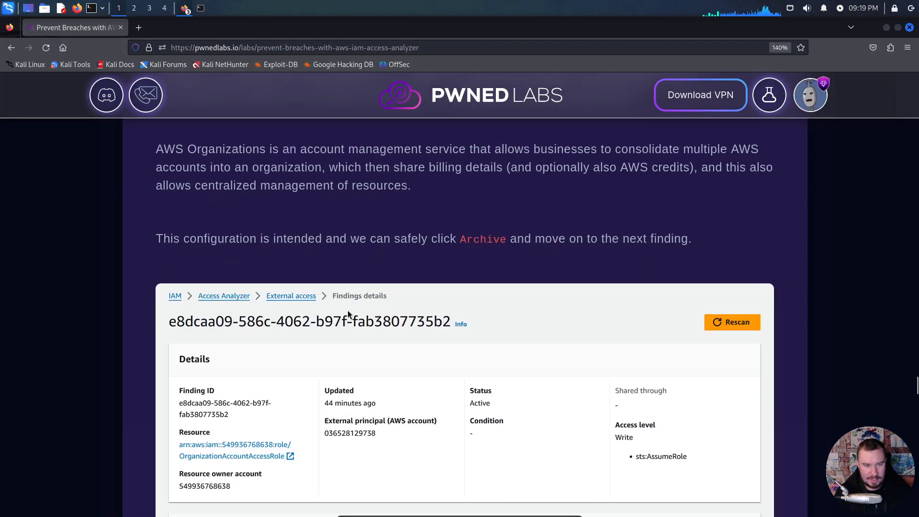
scroll(347, 310, down, 8)
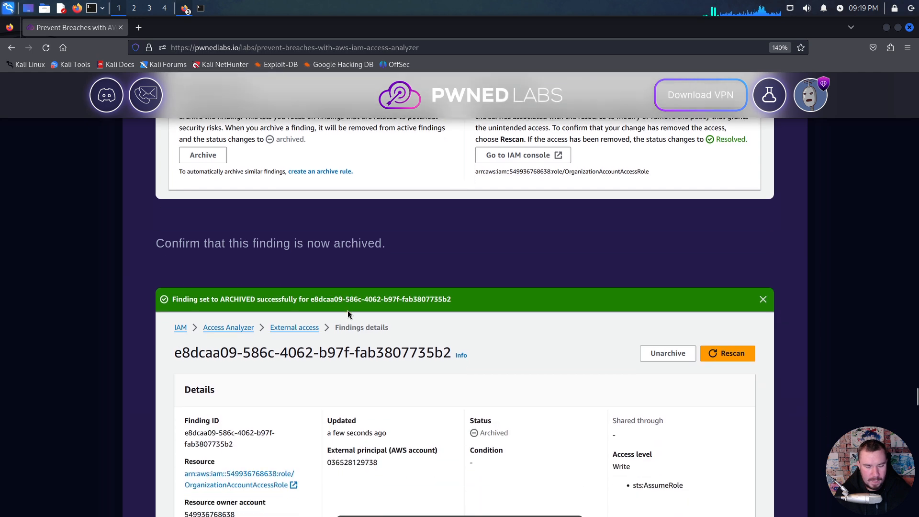
scroll(348, 314, down, 9)
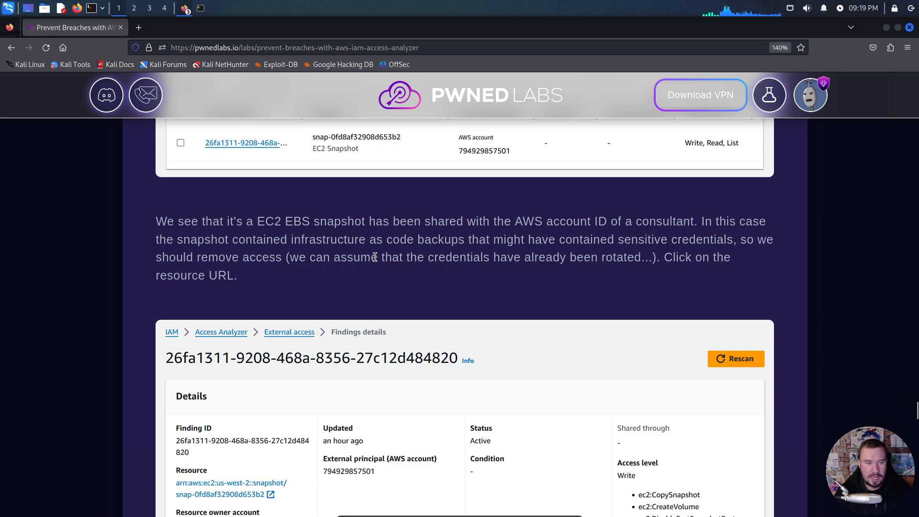
scroll(375, 258, down, 3)
key(alt+Tab)
key(alt+Tab)
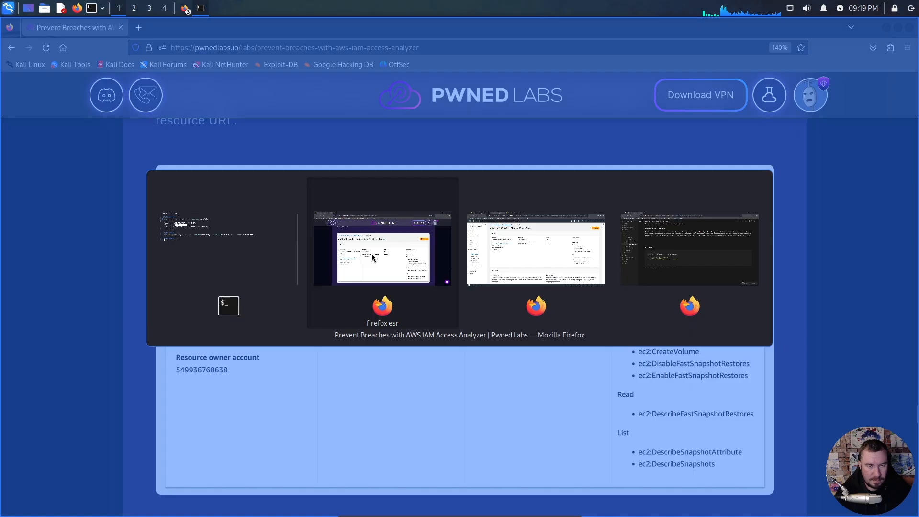
key(alt+Tab)
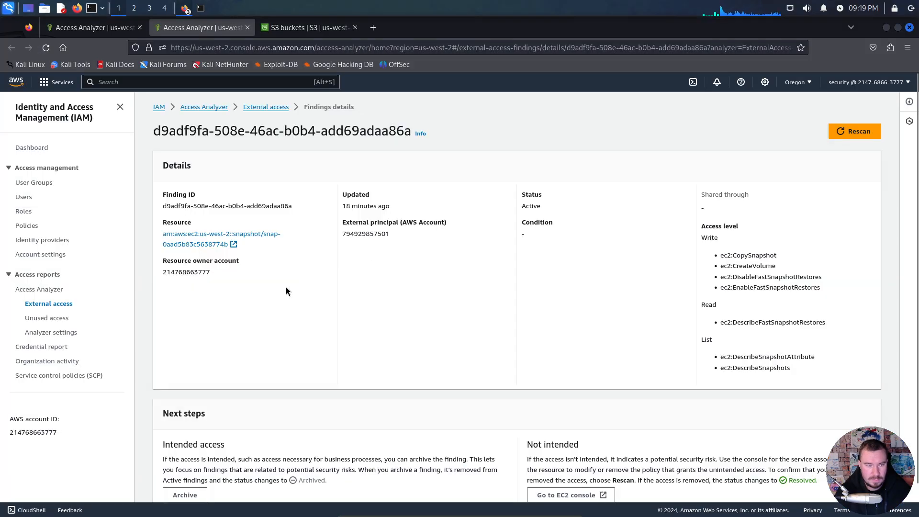
Step: Open the finding's snapshot resource in a separate EC2 tab and inspect the shared accounts on its details page
middle_click(203, 244)
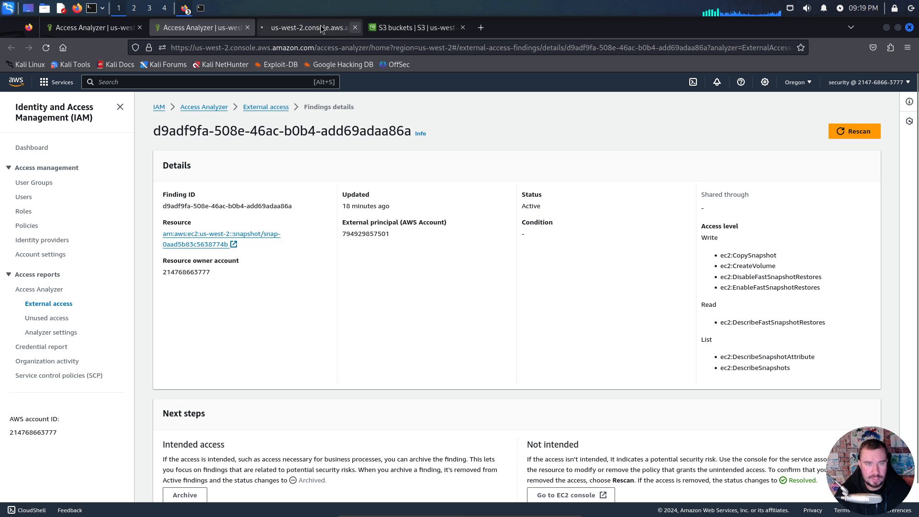
click(337, 27)
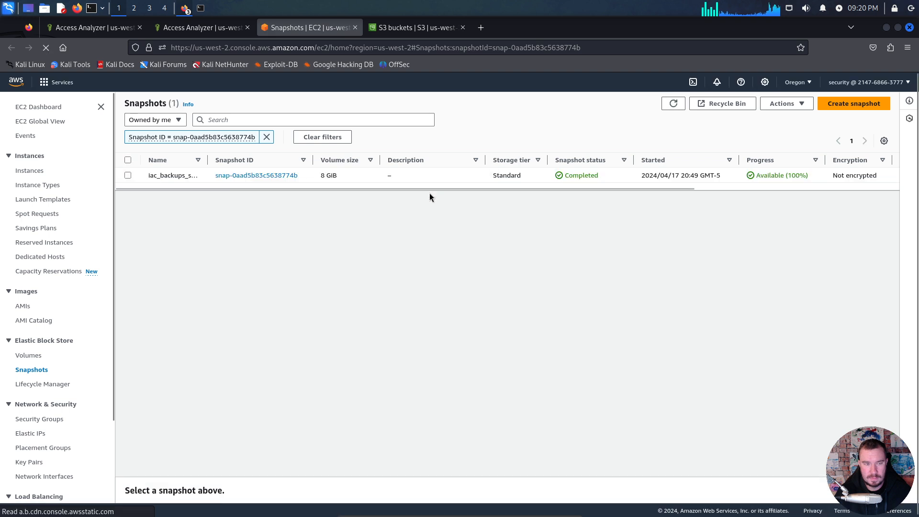
click(275, 176)
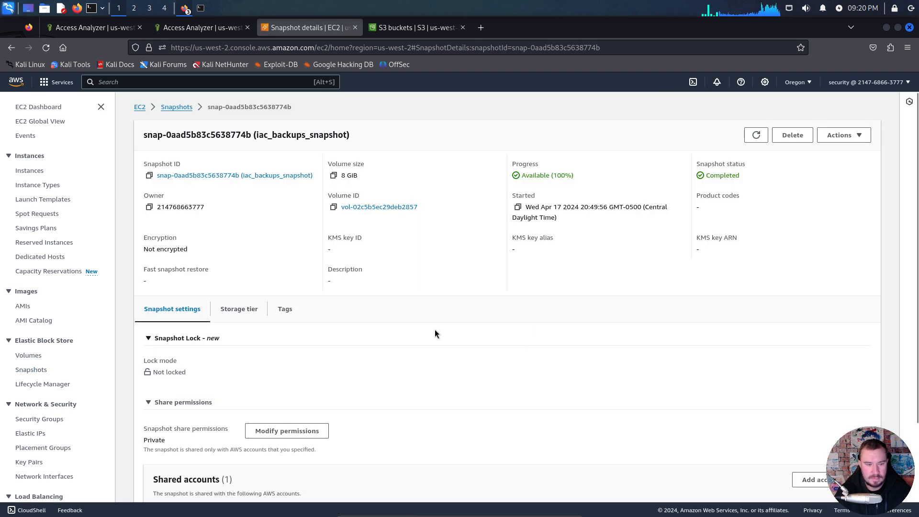
scroll(435, 333, down, 2)
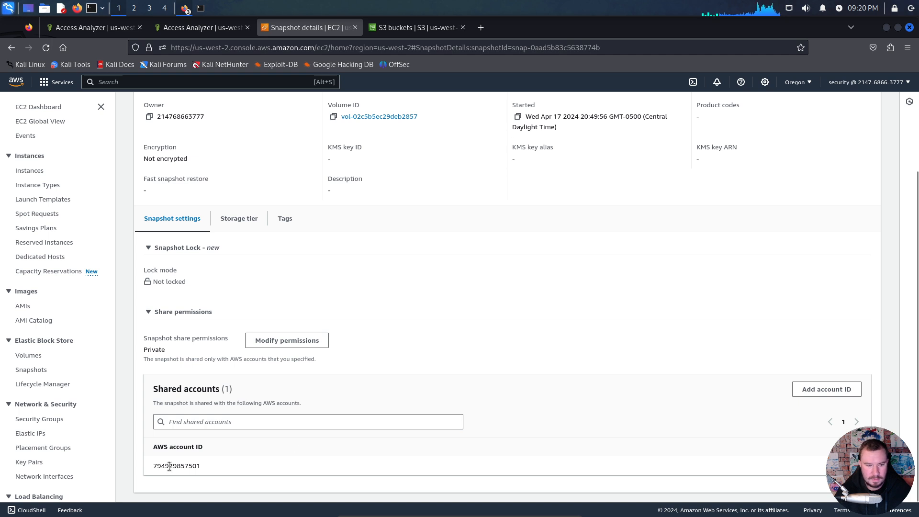
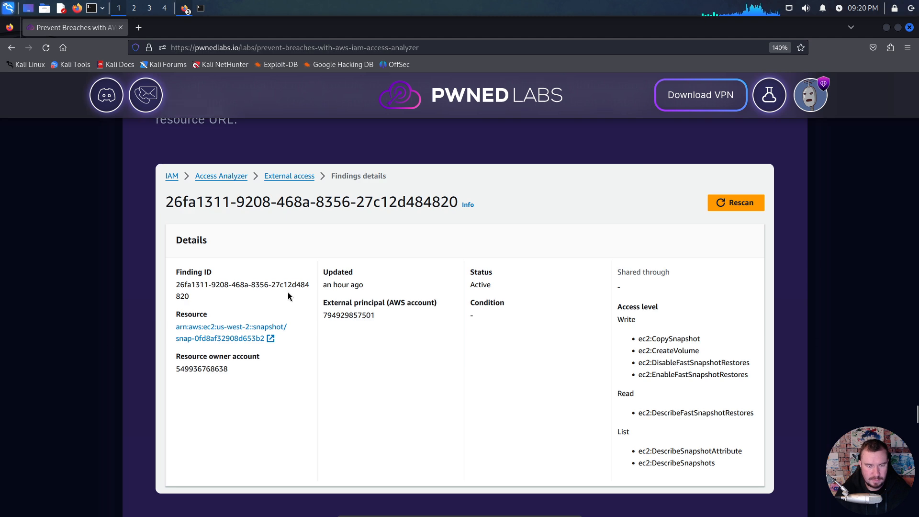
Step: Read the walkthrough's instructions for removing the shared account from the snapshot's permissions, and return to the AWS console
scroll(288, 295, down, 4)
scroll(288, 296, down, 5)
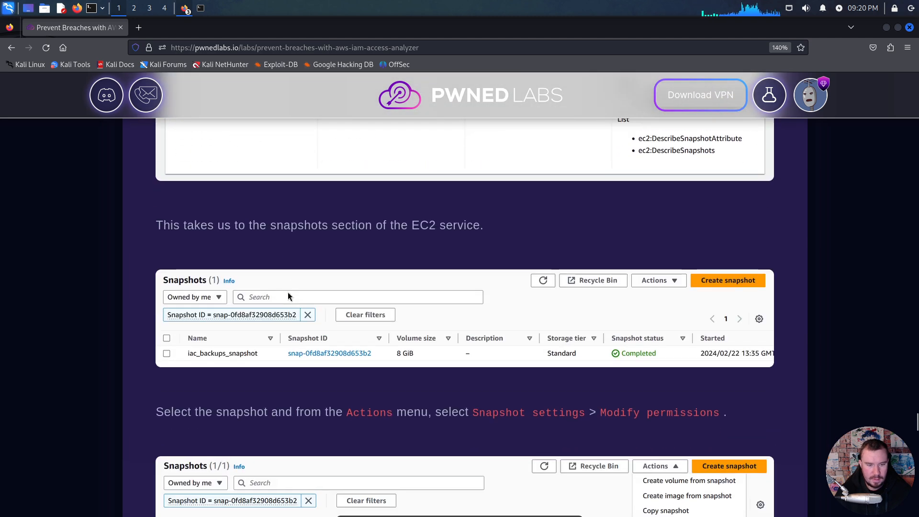
scroll(406, 322, down, 2)
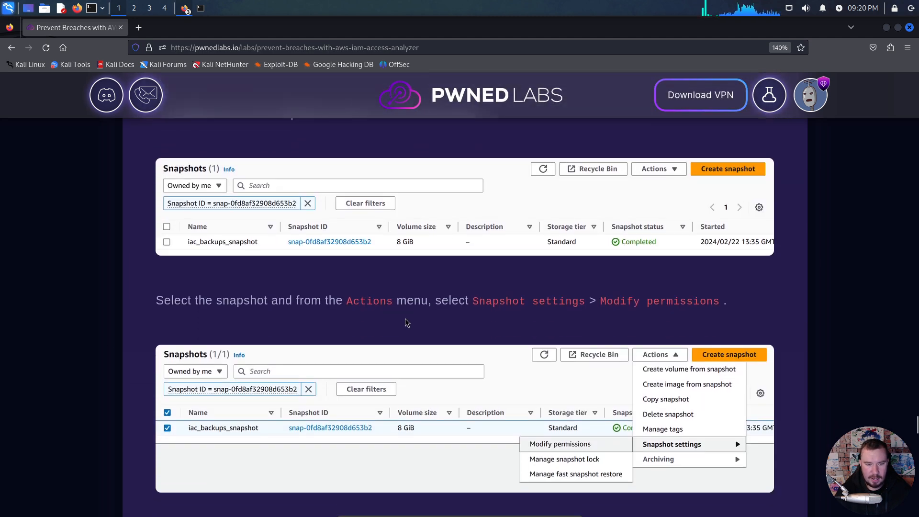
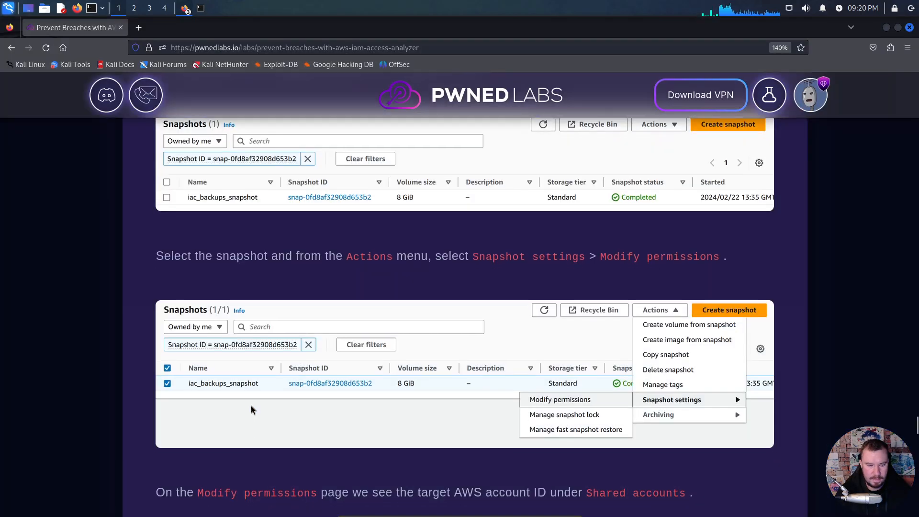
scroll(251, 406, down, 4)
scroll(255, 407, down, 10)
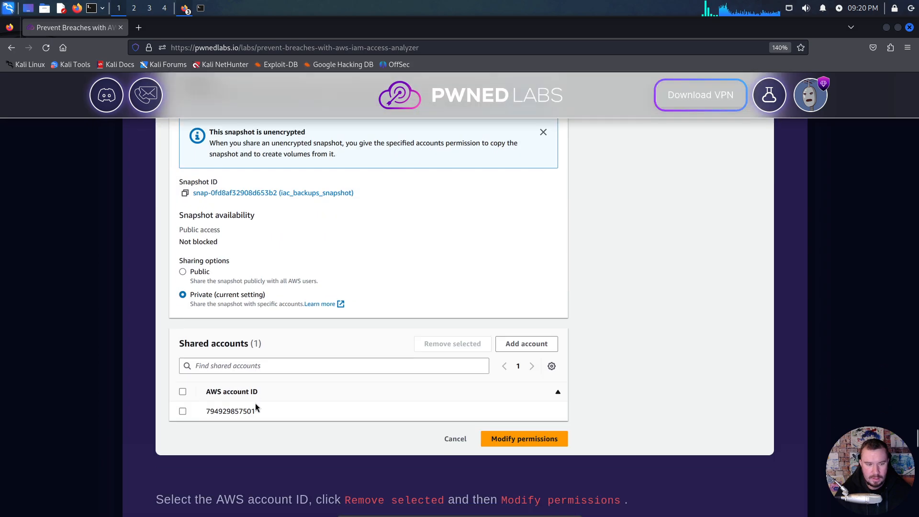
key(alt+Tab)
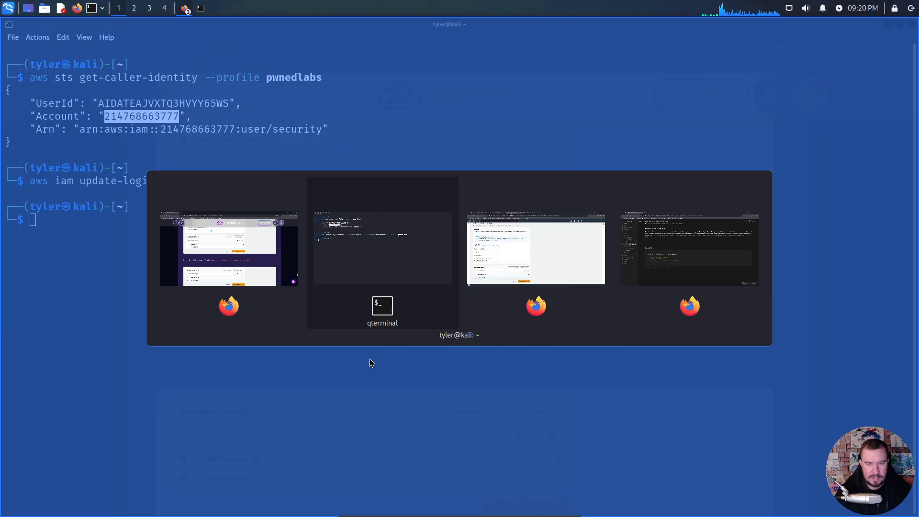
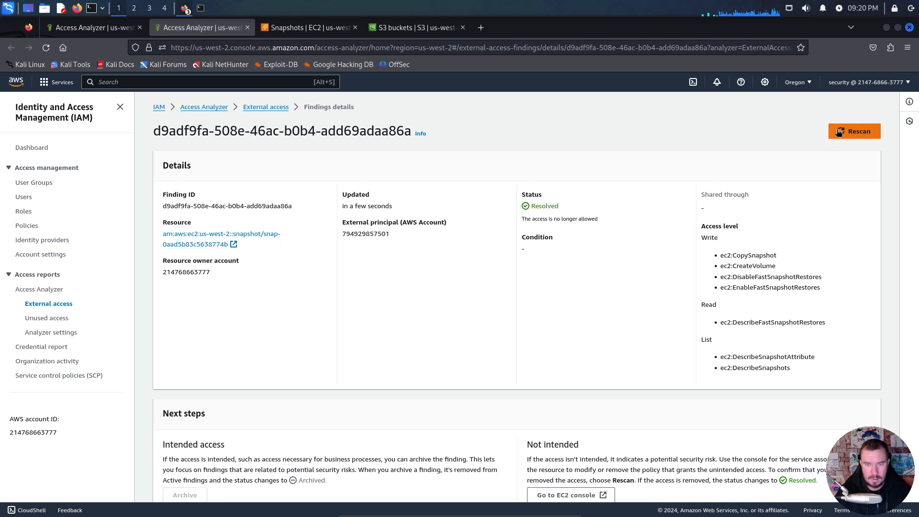
Step: Leave the old external access findings list and search the AWS console for "access analyzer" to open the Access Analyzer summary
click(77, 28)
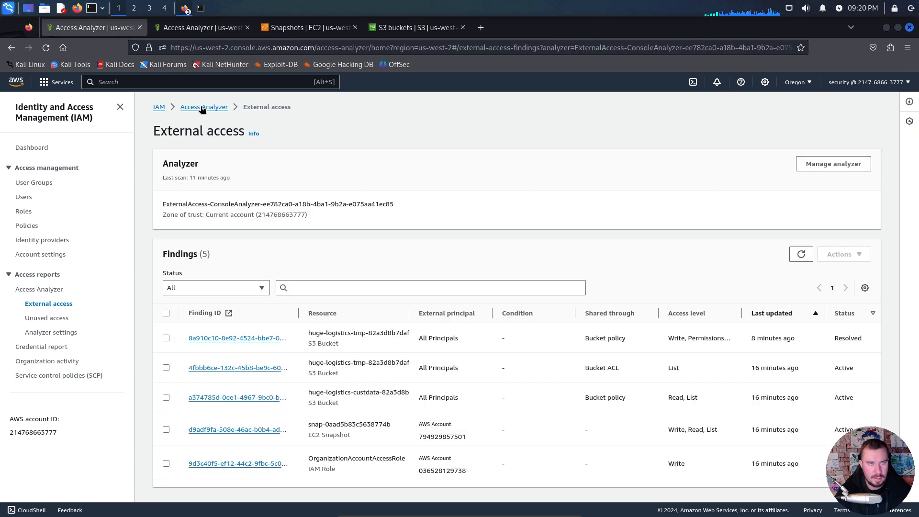
click(160, 108)
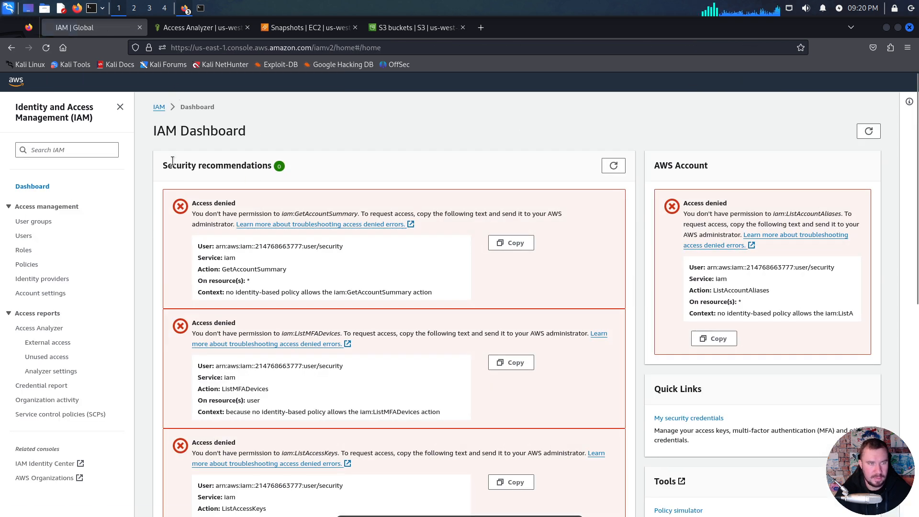
click(157, 82)
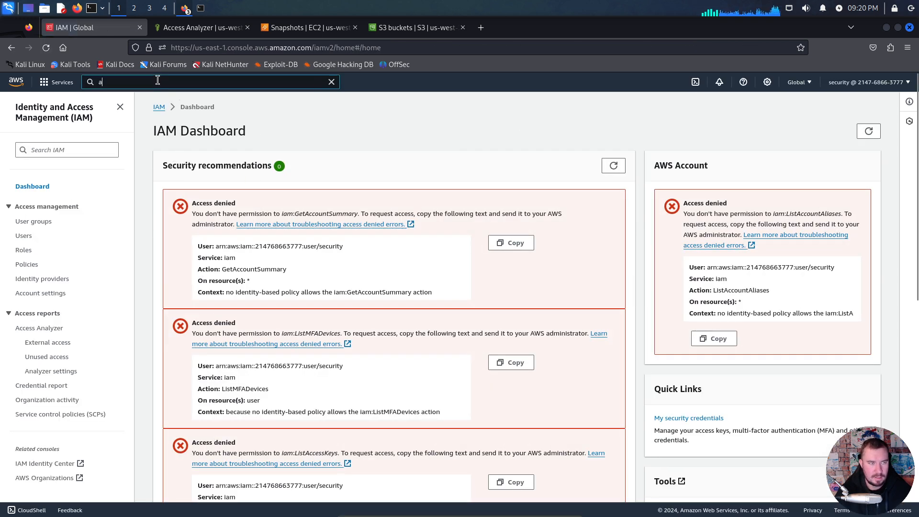
text(acess)
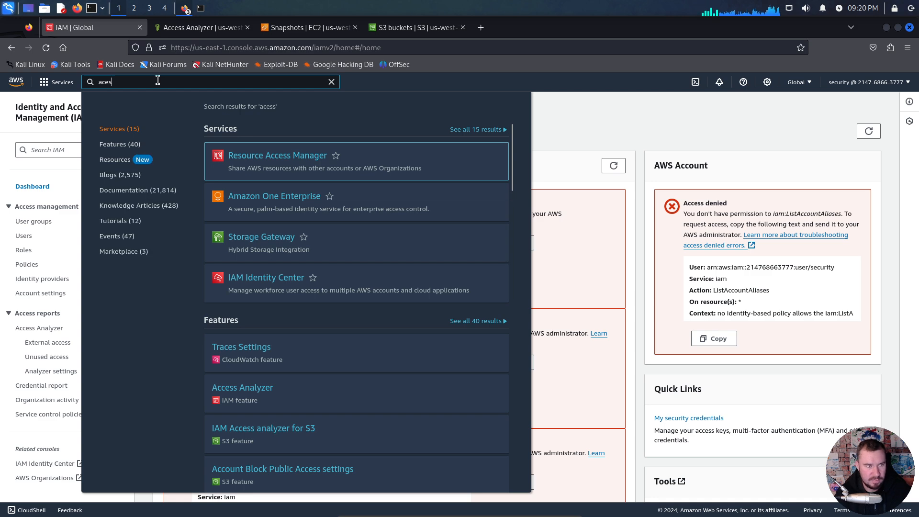
key(BackSpace)
key(BackSpace)
text(cess a)
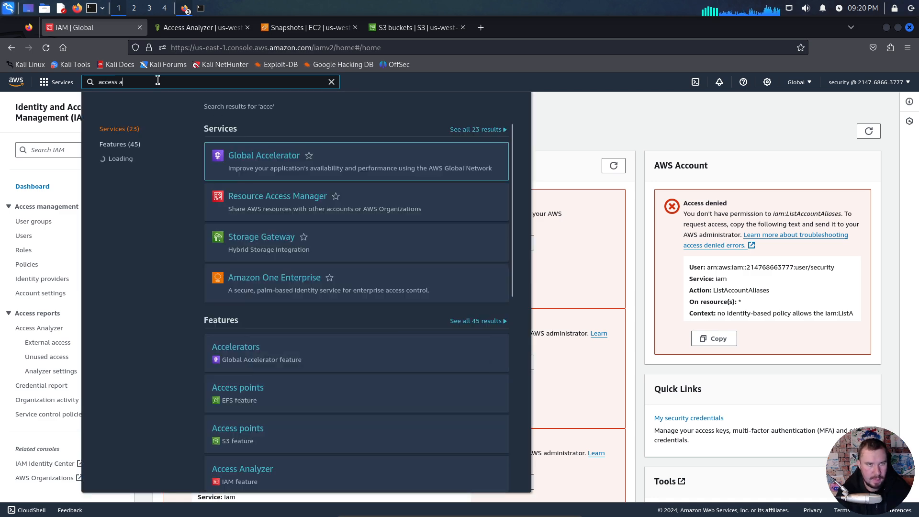
text(n)
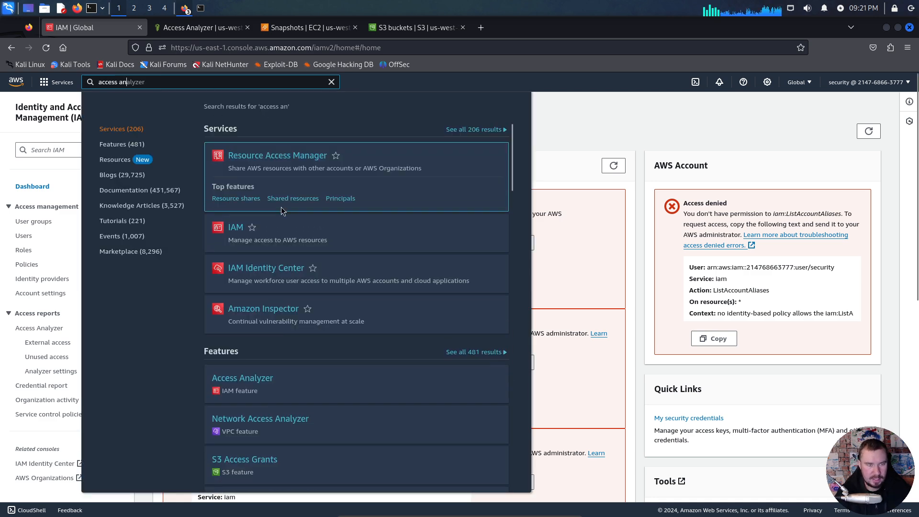
text(alyzer)
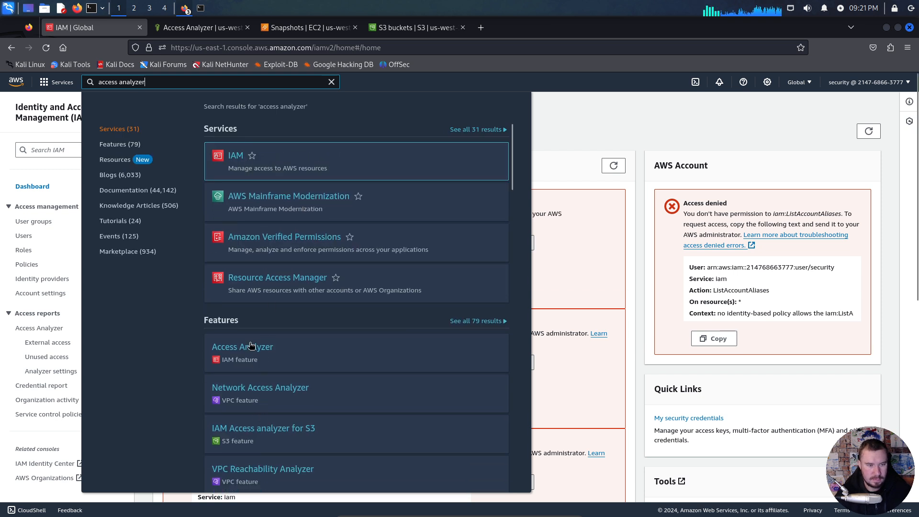
click(253, 353)
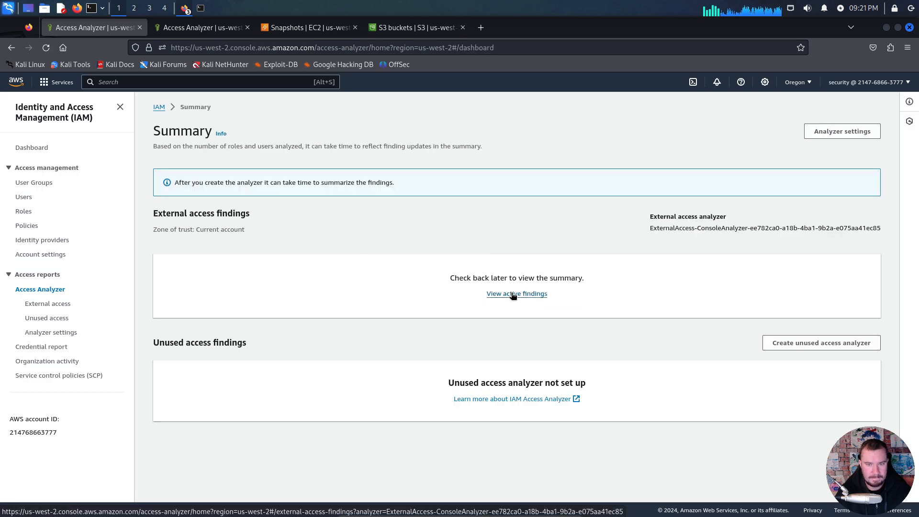
Step: Open the active external access findings and set the status filter to All to review every finding's status
click(511, 293)
click(246, 288)
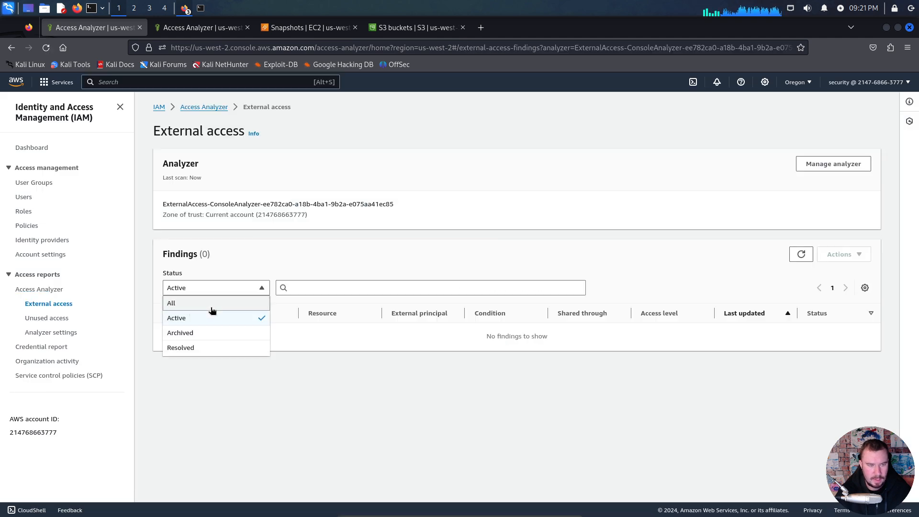
click(212, 303)
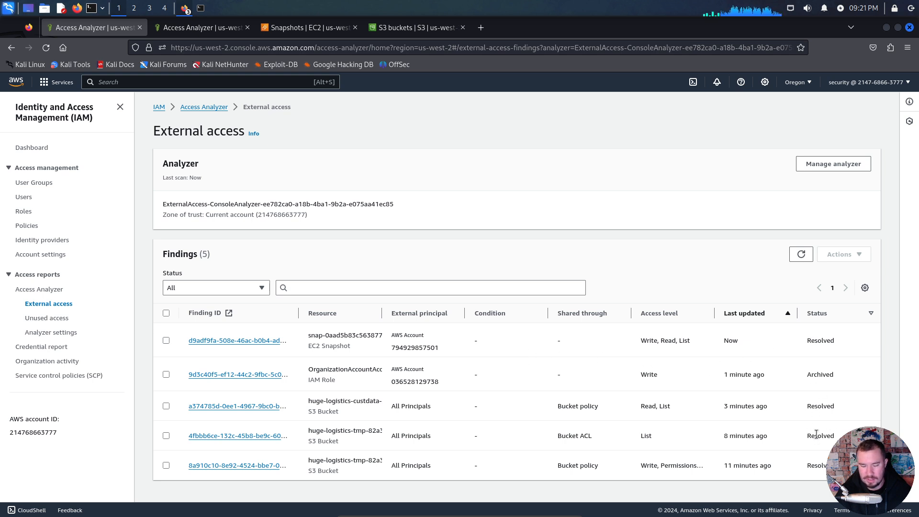
Step: Read the walkthrough's closing notes on external access remediation and its guidance on setting up an unused access analyzer
key(alt+Tab)
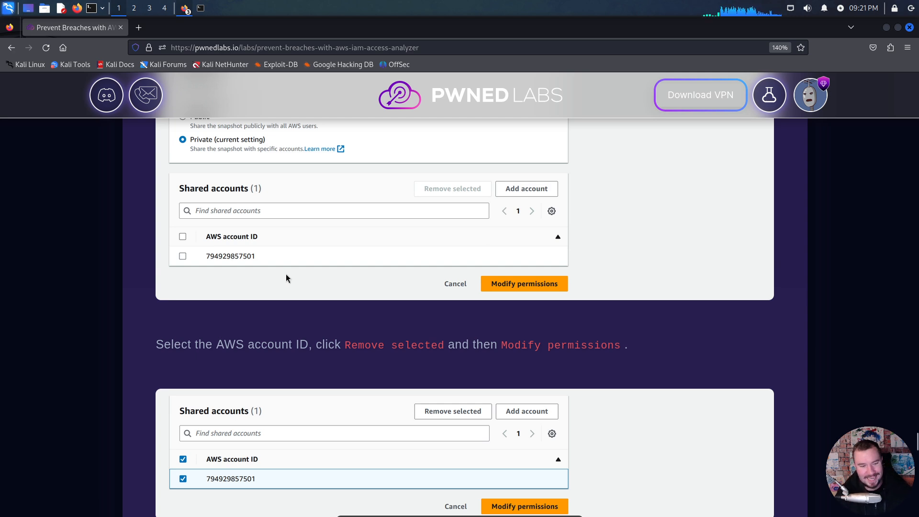
scroll(285, 274, down, 6)
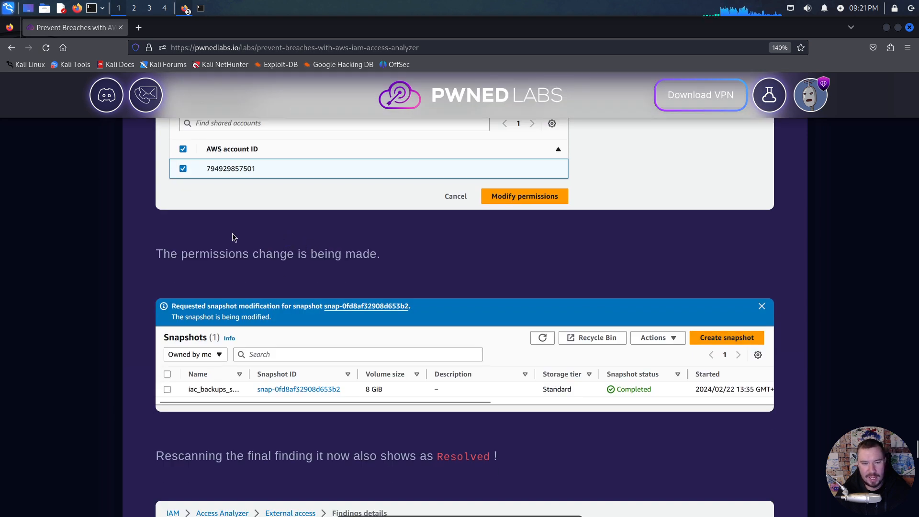
scroll(225, 237, down, 12)
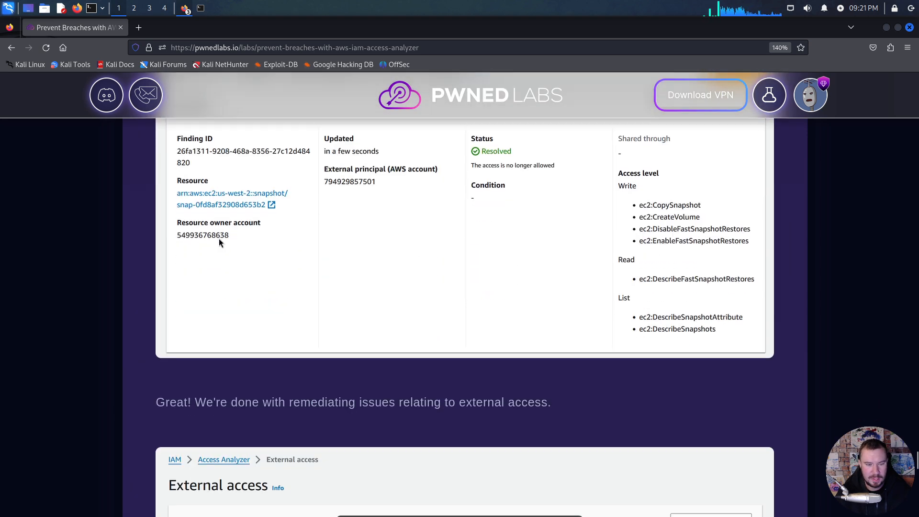
scroll(226, 242, down, 6)
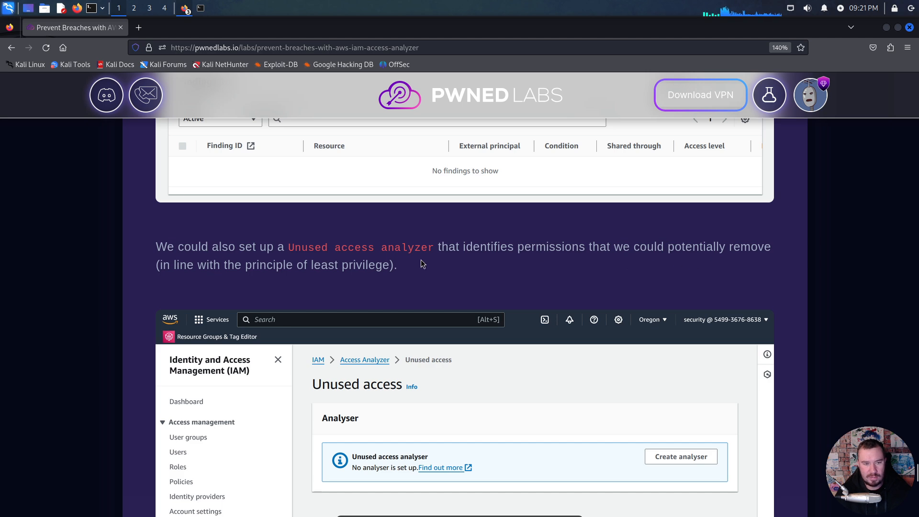
scroll(352, 258, down, 3)
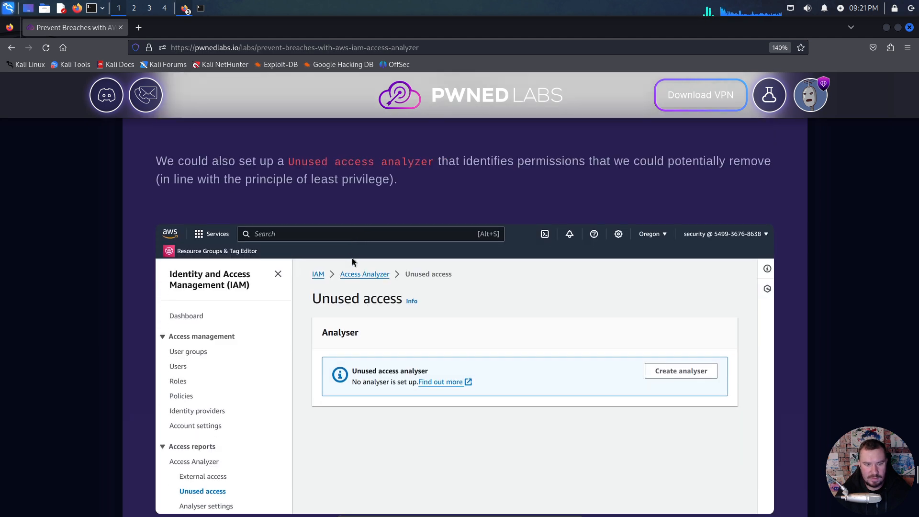
scroll(353, 257, down, 4)
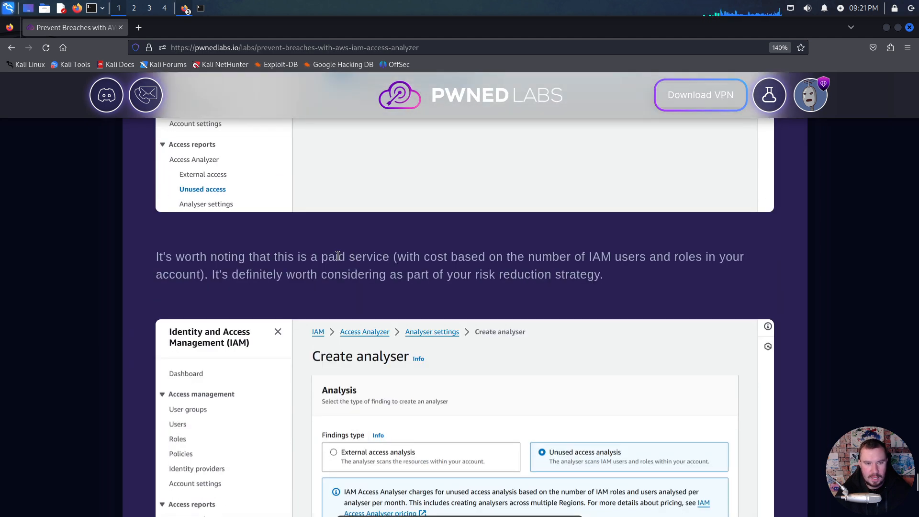
scroll(338, 256, up, 6)
scroll(358, 253, down, 3)
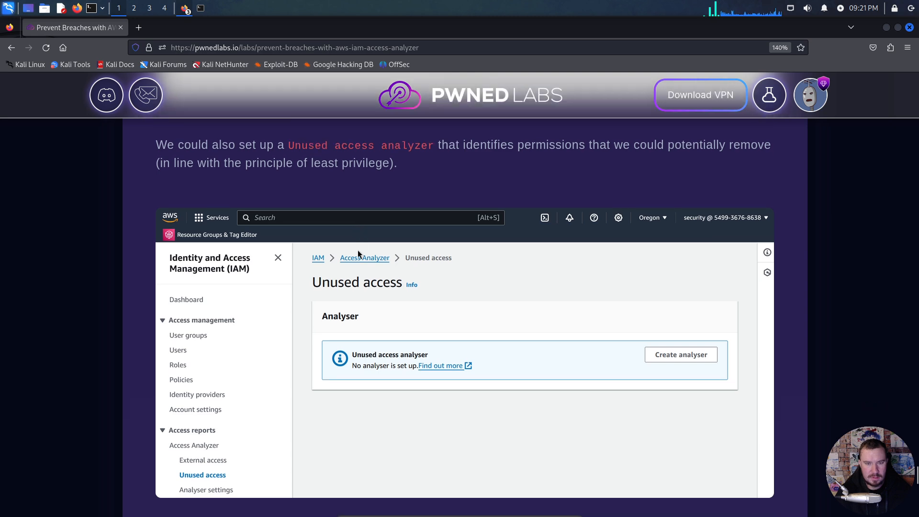
scroll(349, 255, down, 3)
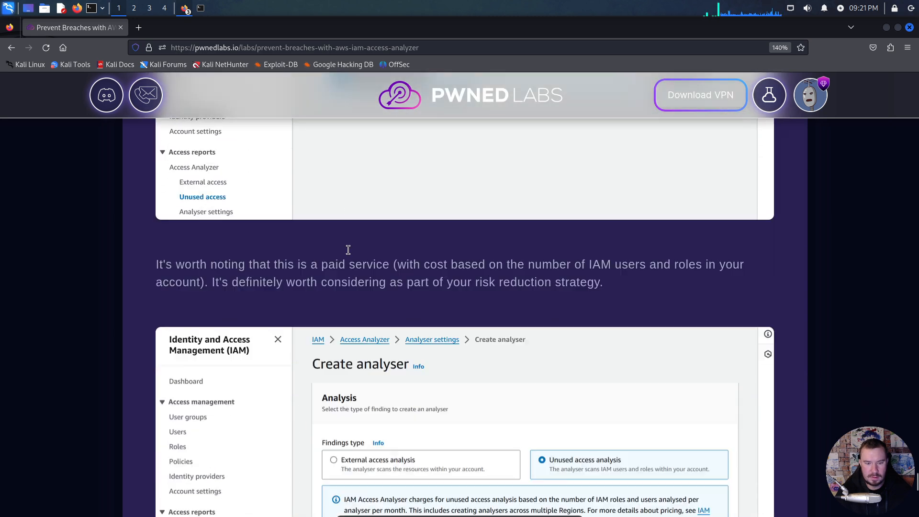
Step: Create an unused access analyzer for the current account in the AWS console, keeping the default name and 90-day tracking period
key(alt+Tab)
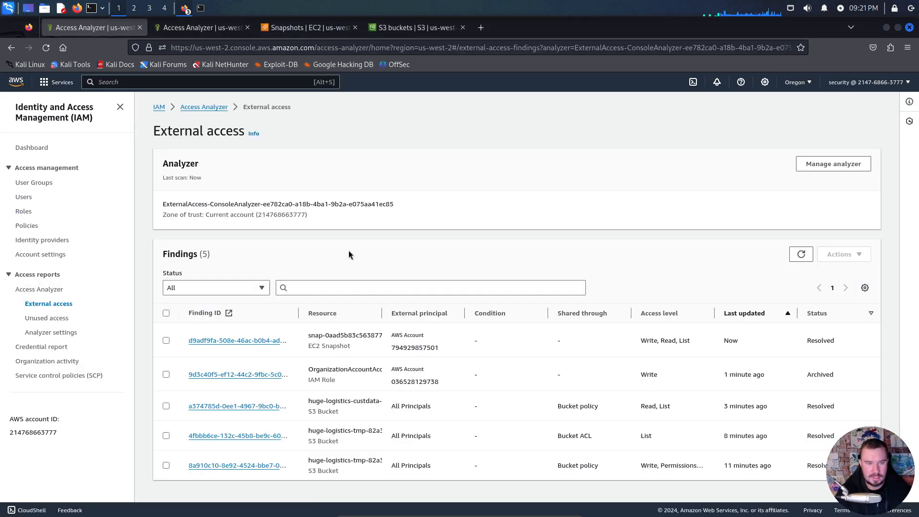
click(223, 108)
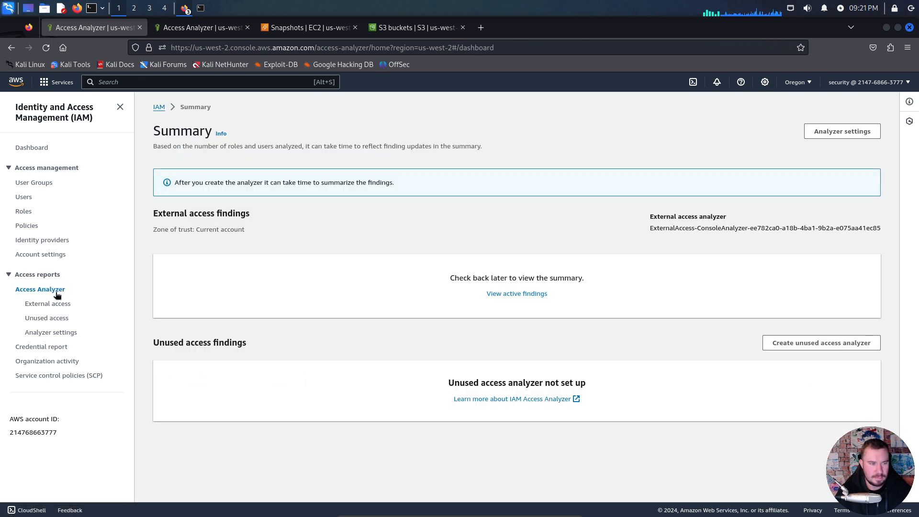
click(48, 317)
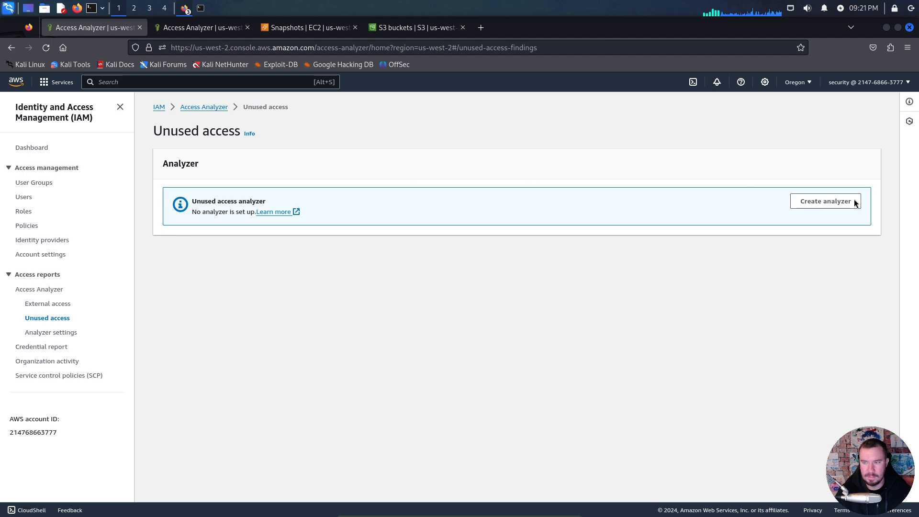
click(825, 201)
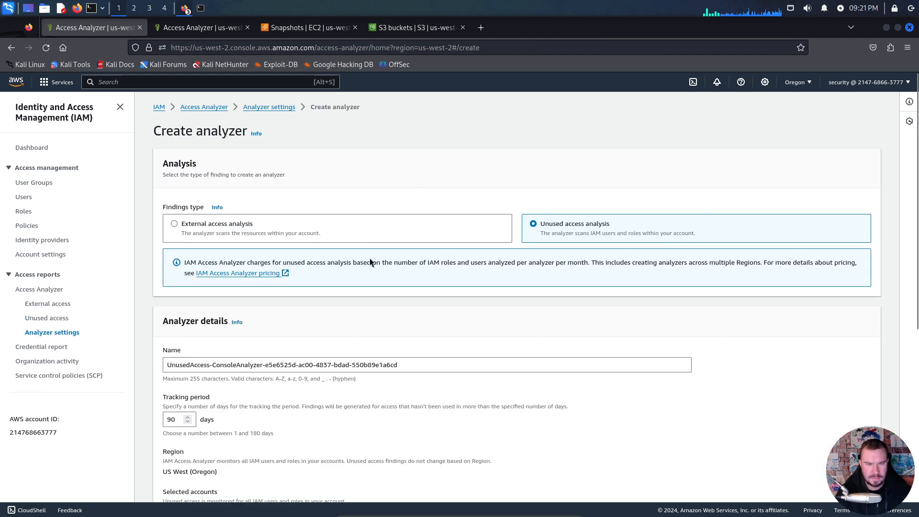
scroll(236, 404, down, 3)
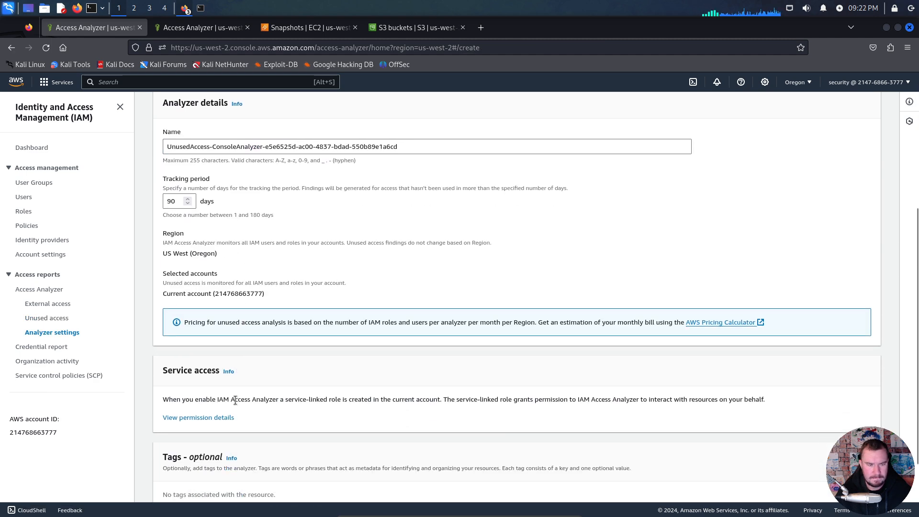
click(819, 476)
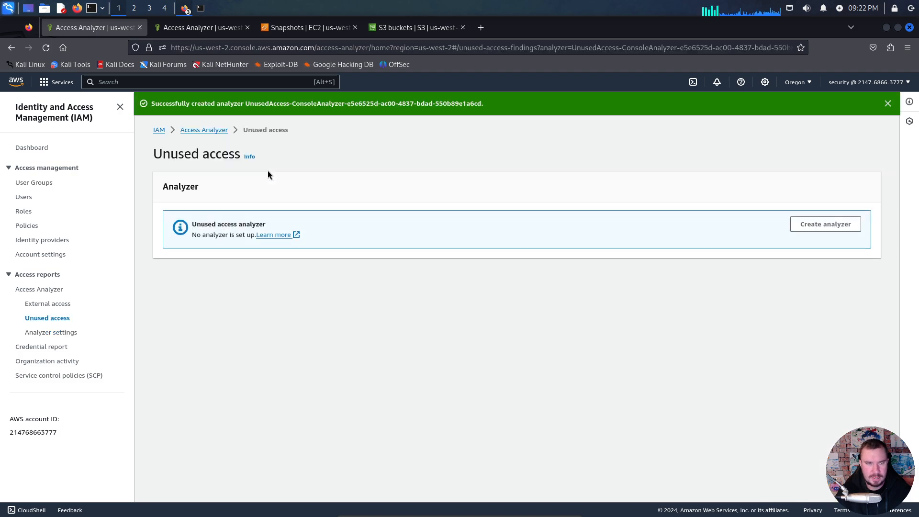
Step: Return to the walkthrough and read its notes after analyzer creation, highlighting the paragraph on applying the principle of least privilege
key(alt+Tab)
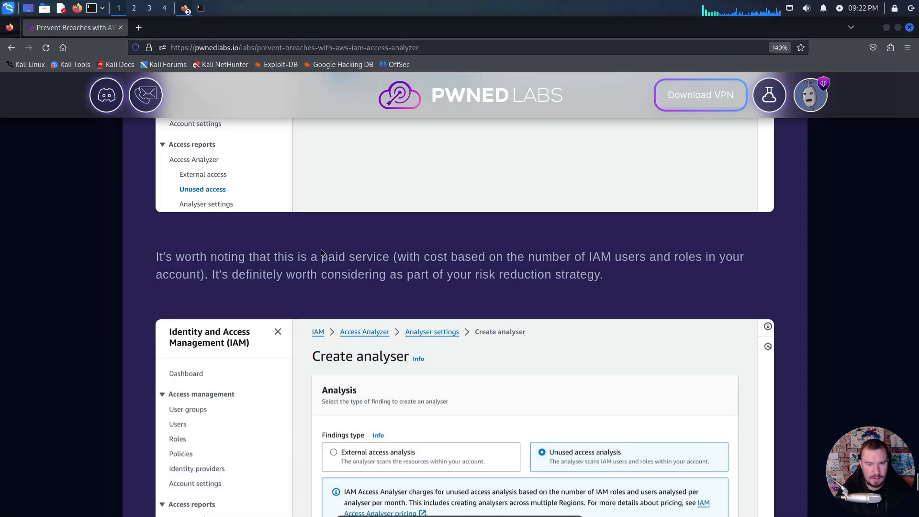
scroll(290, 254, down, 5)
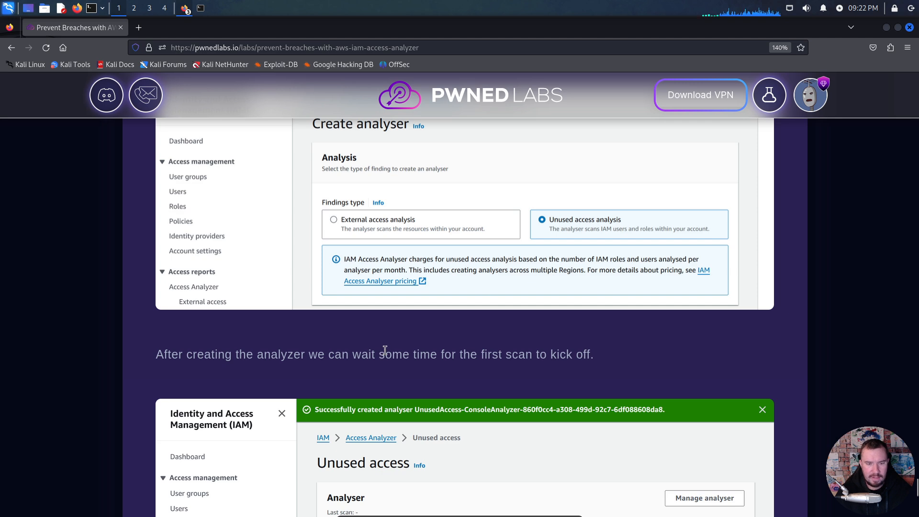
scroll(467, 374, down, 4)
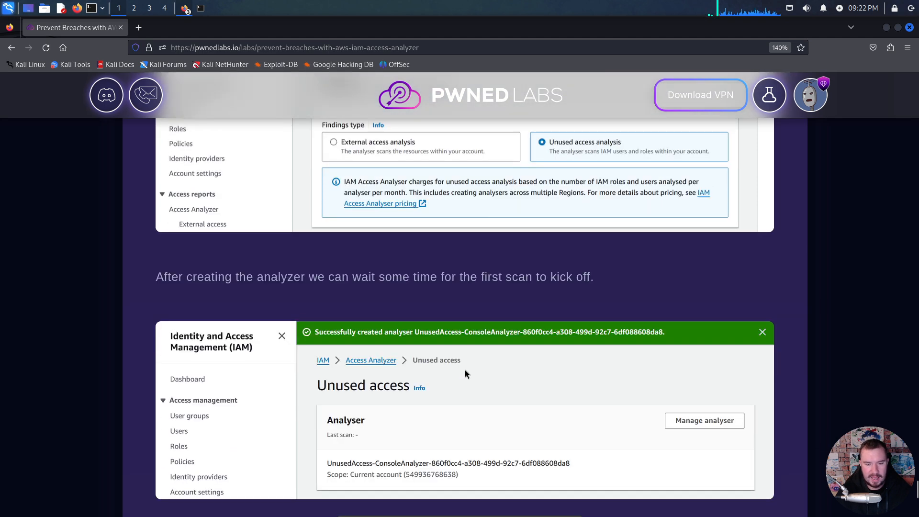
scroll(465, 374, down, 1)
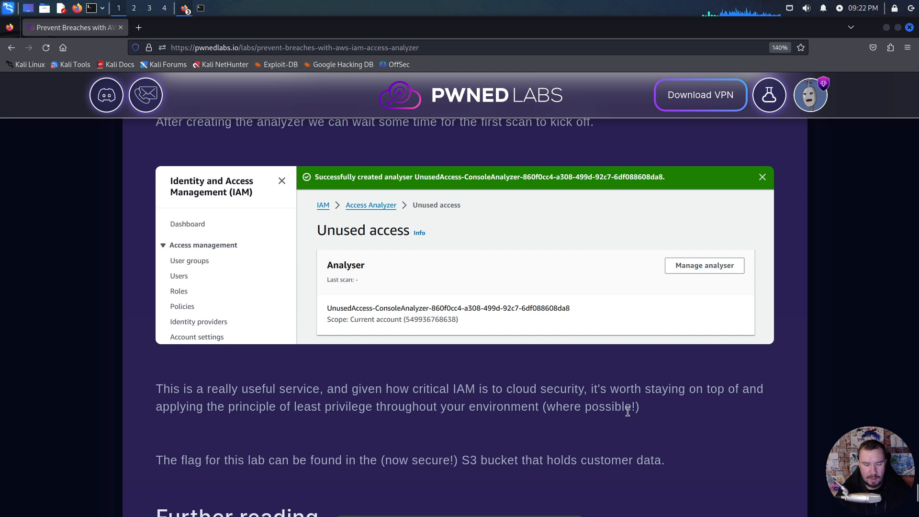
drag(628, 412, 121, 386)
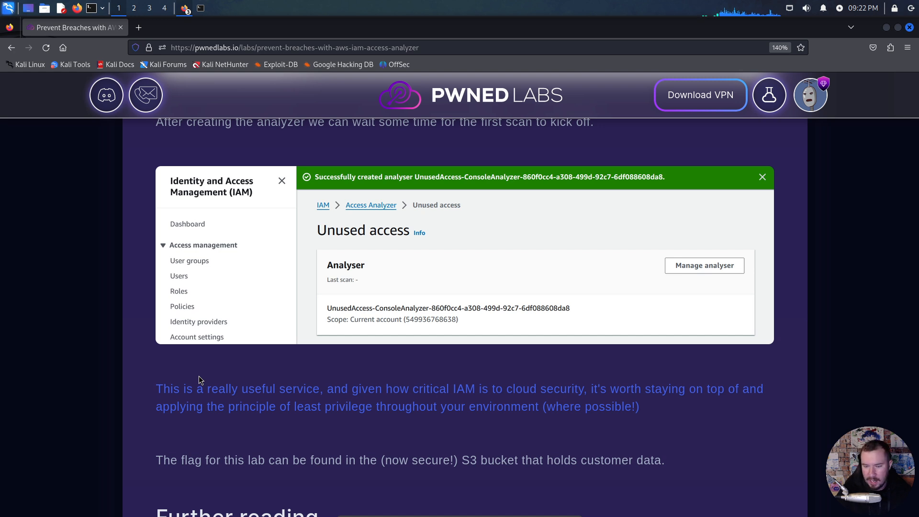
Step: Check the walkthrough's note on the flag's location, then open the huge-logistics-custdata-82a3d8b7daf4 bucket in the AWS S3 console
scroll(291, 392, down, 3)
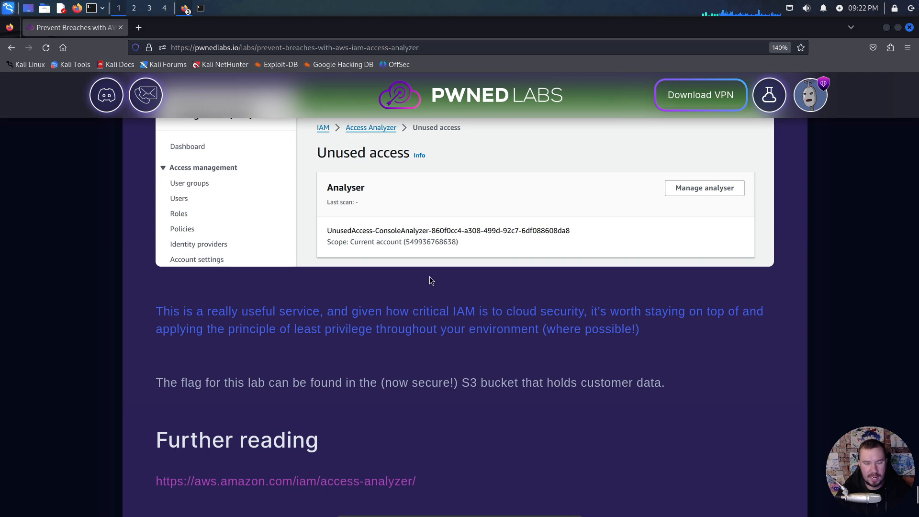
key(alt+Tab)
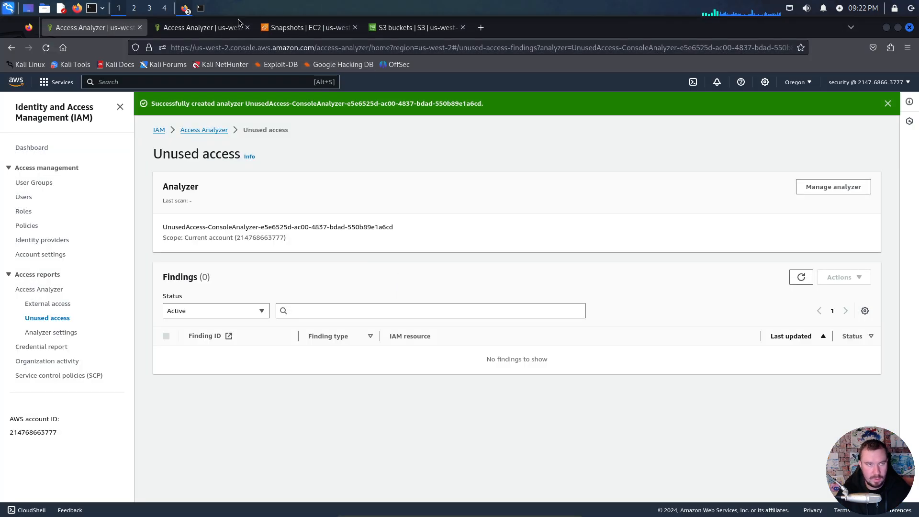
click(417, 28)
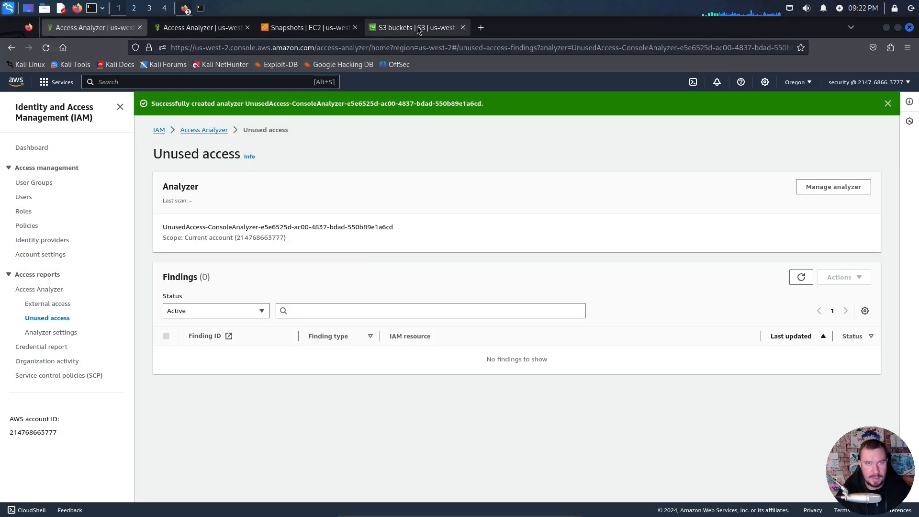
click(296, 353)
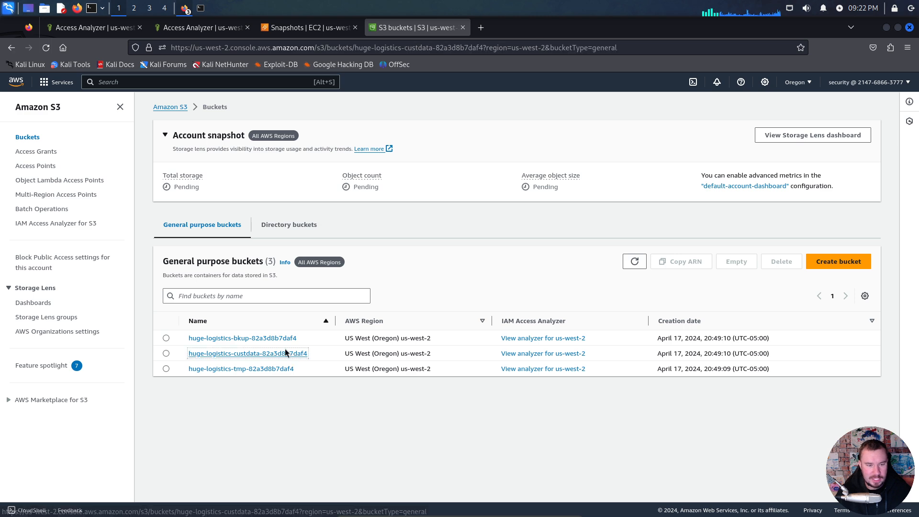
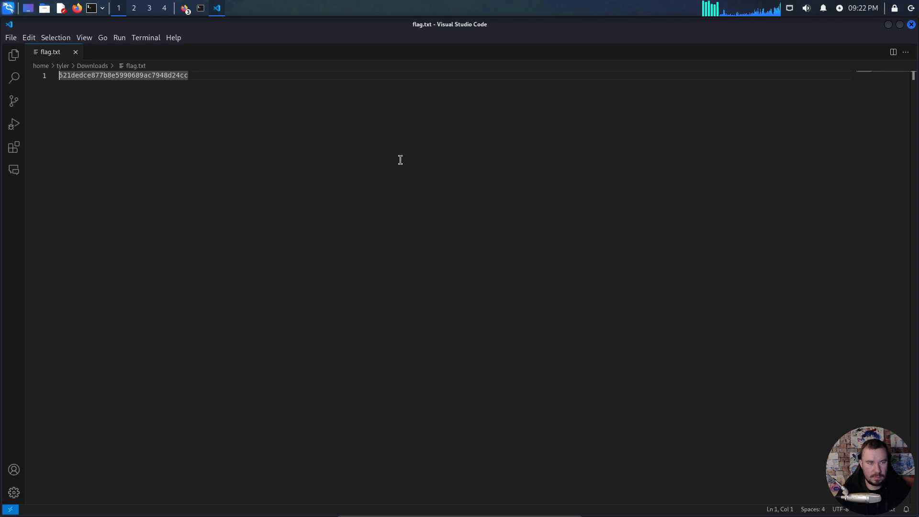
Step: Copy the full contents of flag.txt from Visual Studio Code and submit it as the flag on the Pwned Labs lab page
key(ctrl+a)
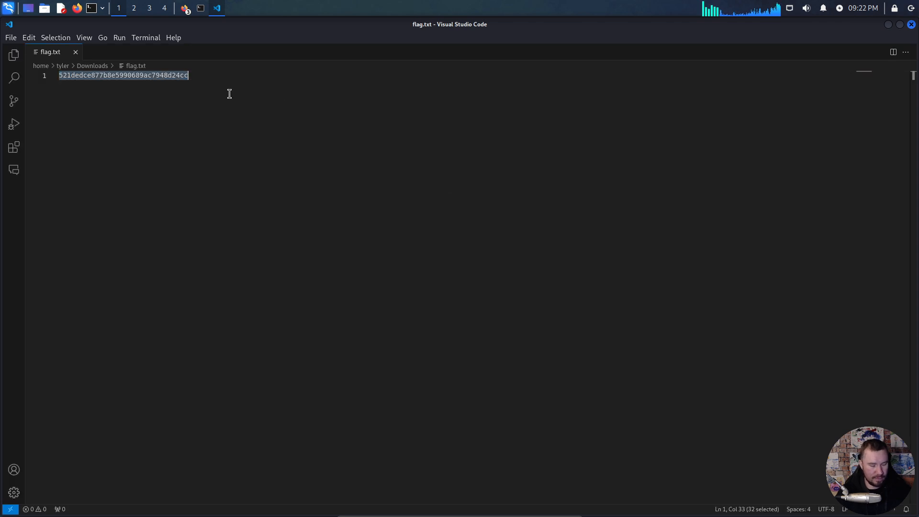
key(alt+Tab)
key(Tab)
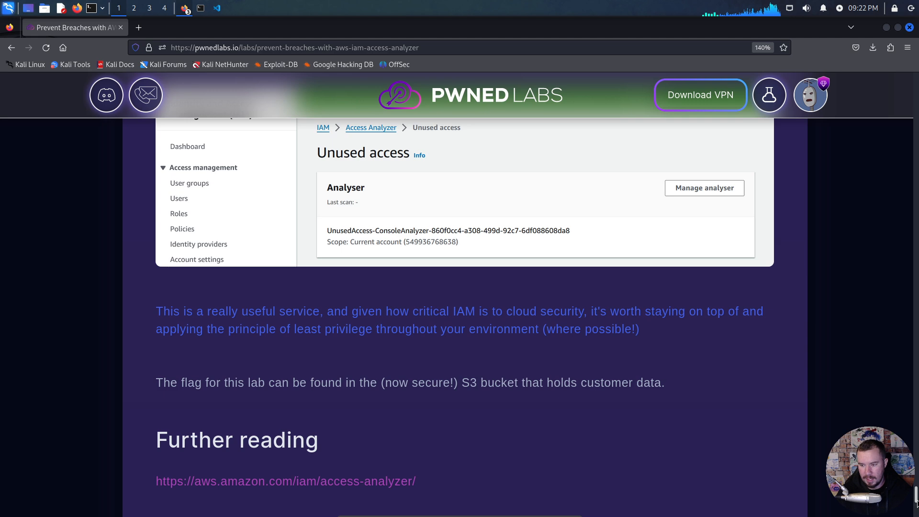
drag(916, 501, 843, 123)
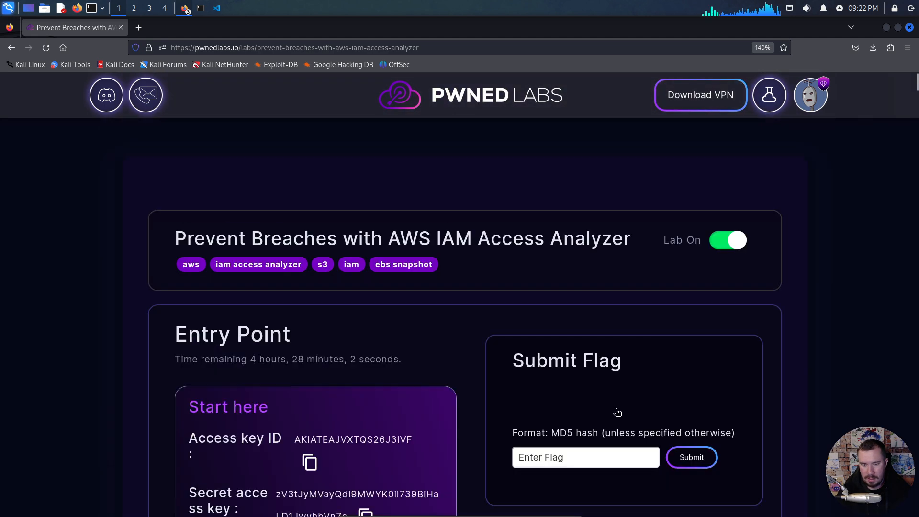
scroll(587, 413, down, 3)
click(567, 304)
key(ctrl+v)
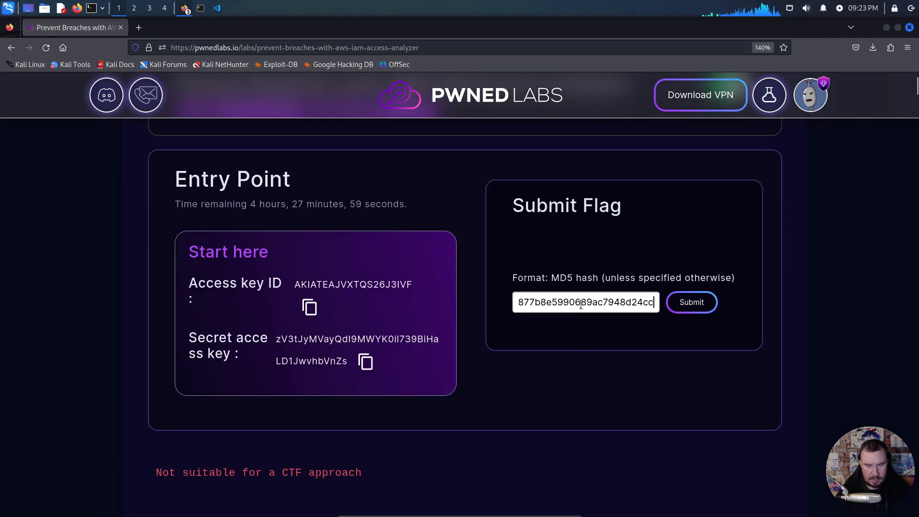
click(690, 302)
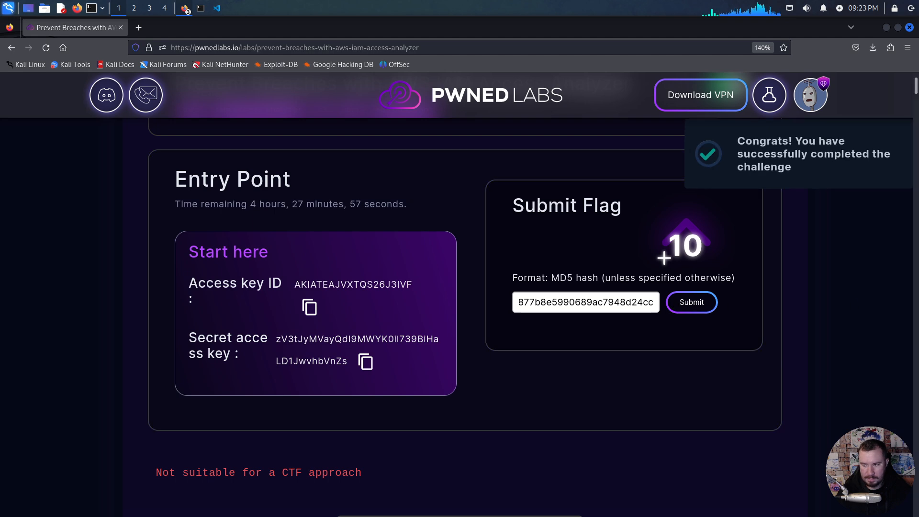